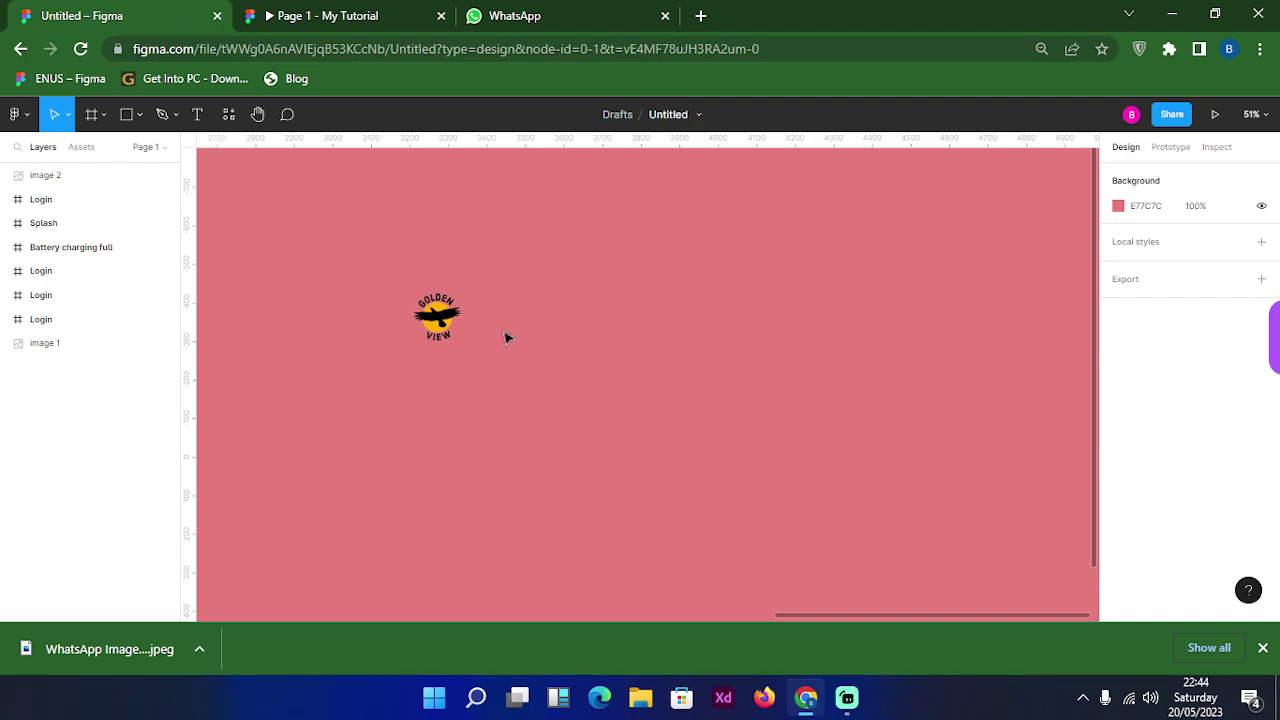
{"action": "left_click", "coordinate": [430, 318]}
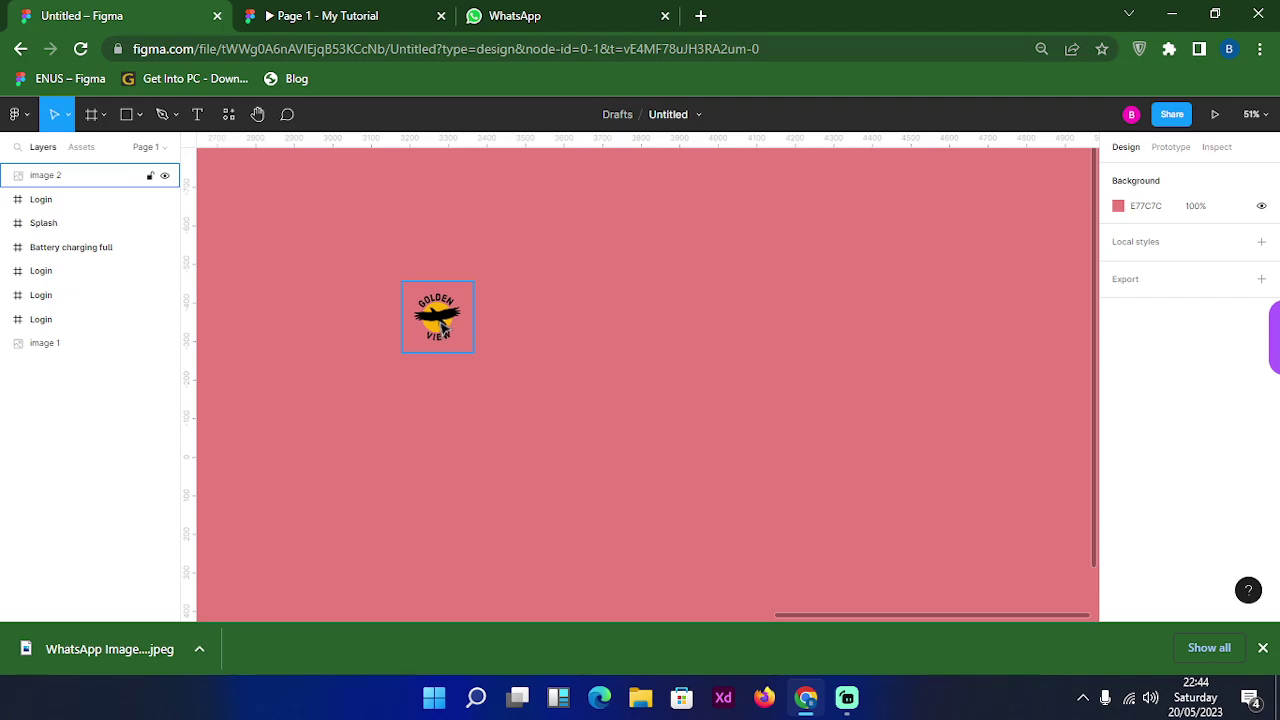
{"action": "left_click", "coordinate": [311, 237]}
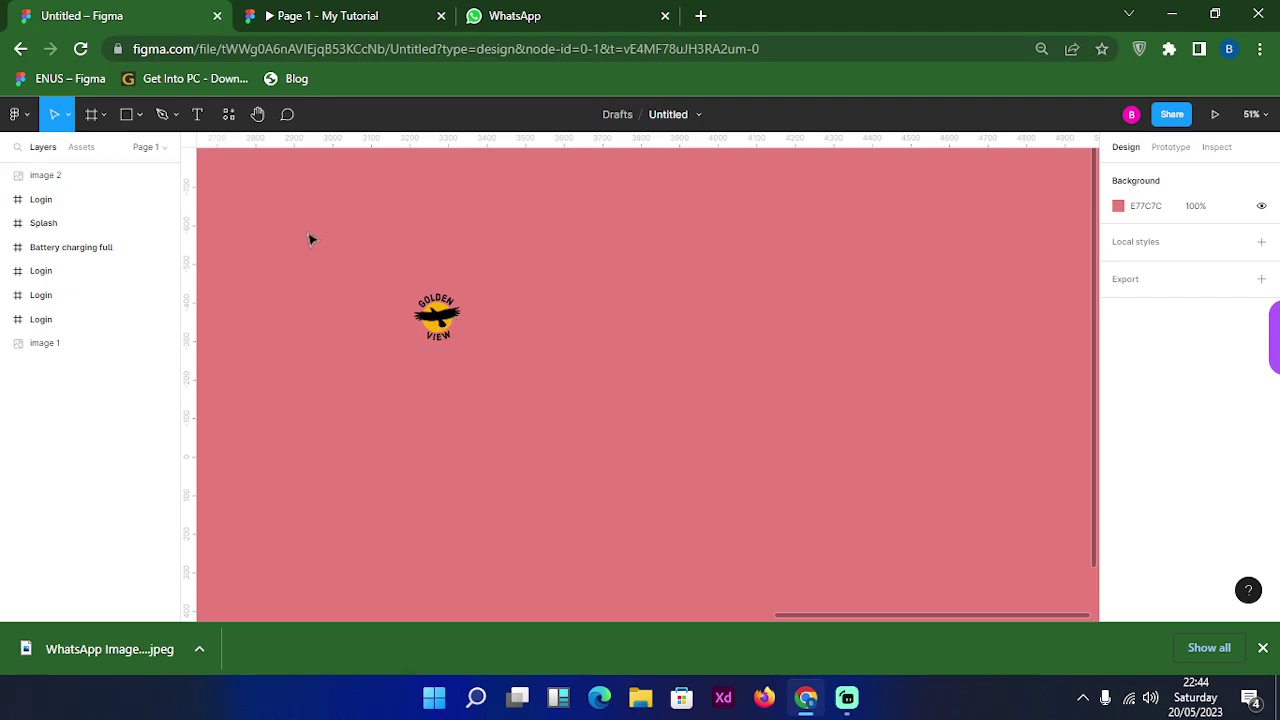
Add an iPhone 14 Pro frame, rename it Splash and move it closer to the Golden View logo
{"action": "left_click", "coordinate": [92, 116]}
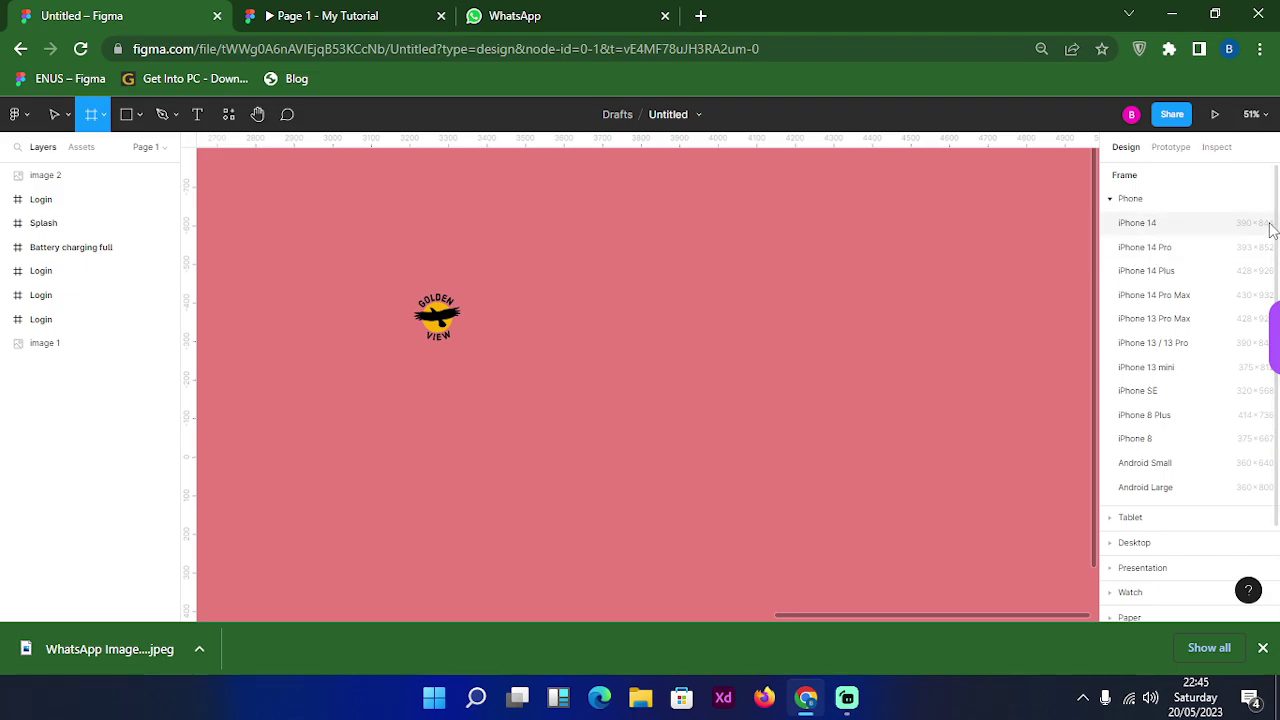
{"action": "left_click", "coordinate": [1145, 248]}
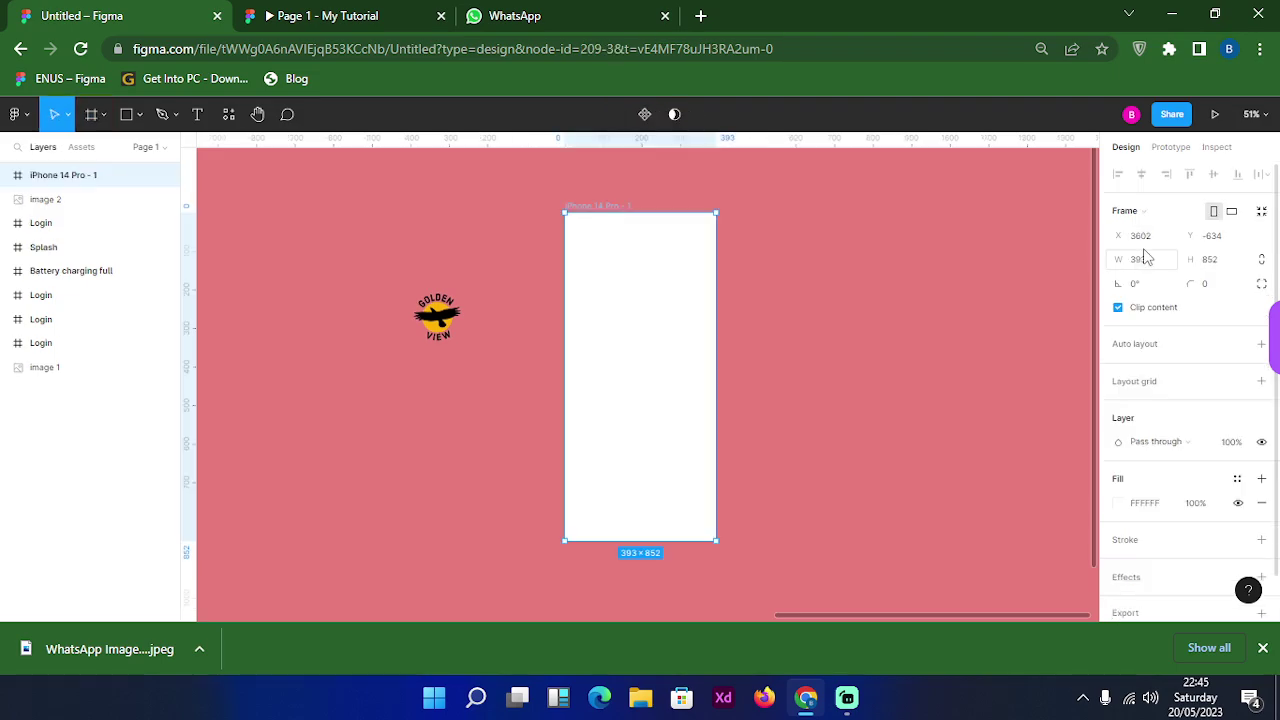
{"action": "double_click", "coordinate": [600, 207]}
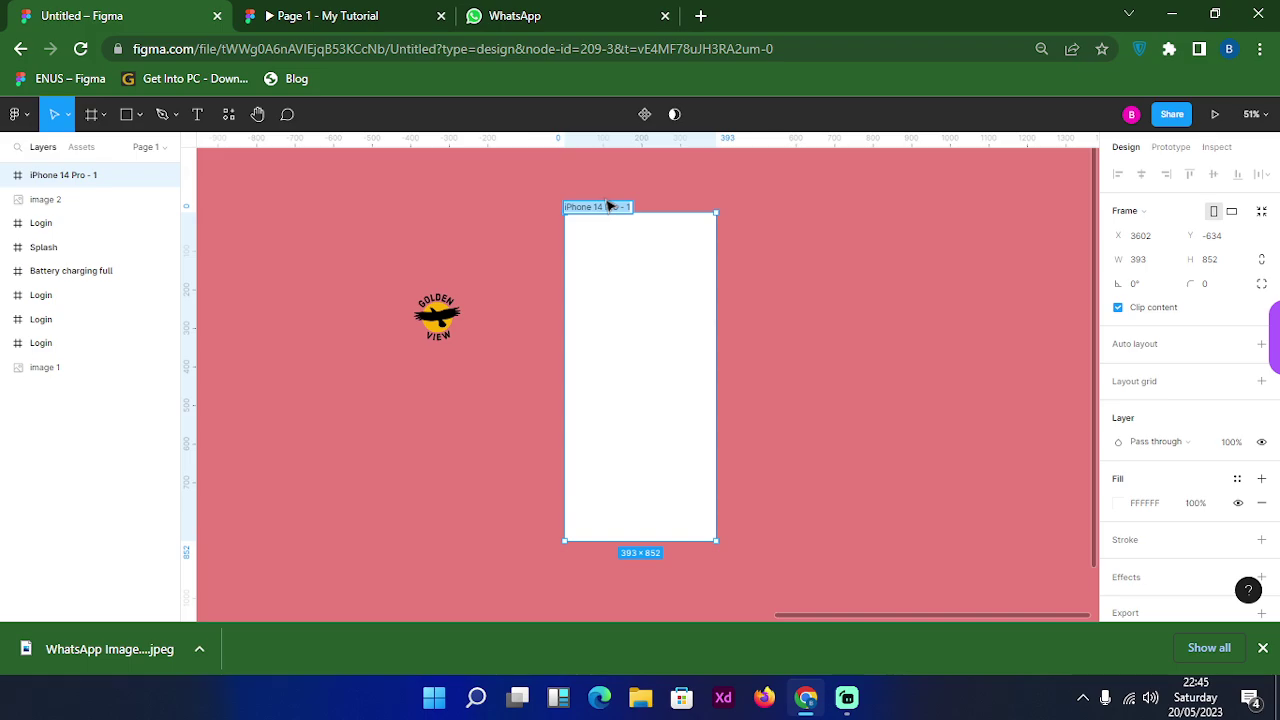
{"action": "type", "text": "Splash"}
{"action": "key", "text": "Return"}
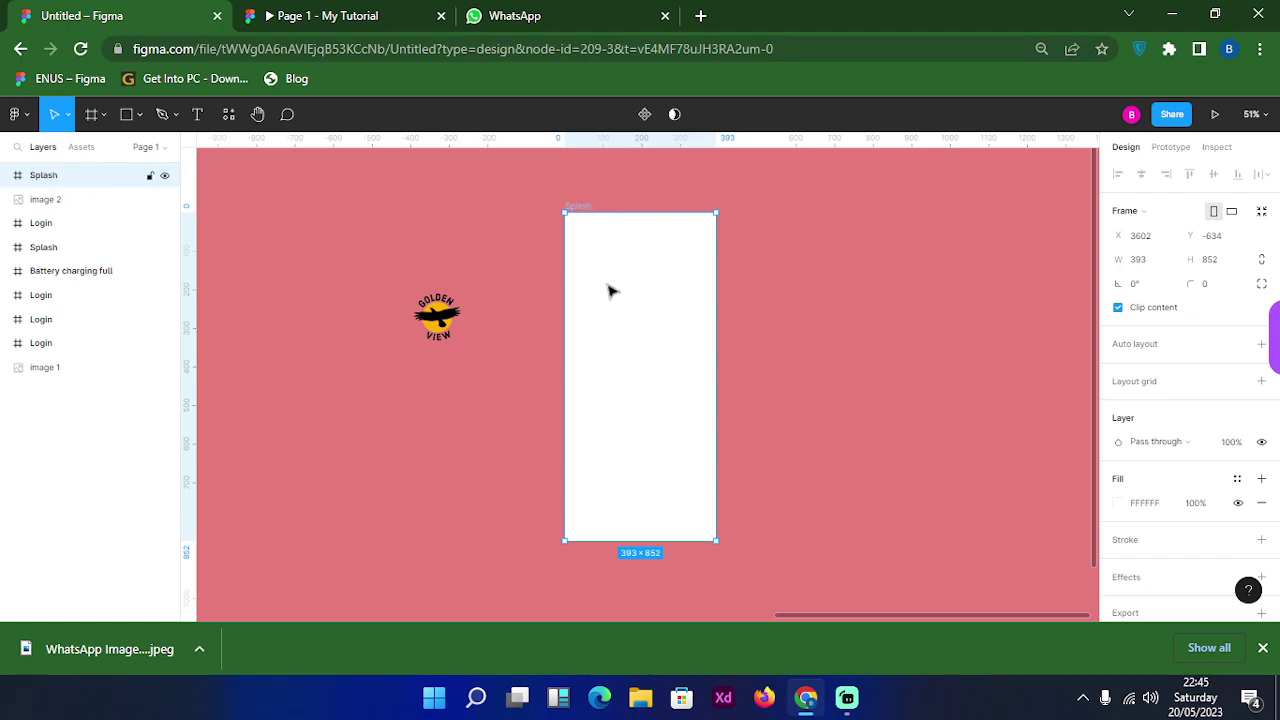
{"action": "left_click_drag", "start_coordinate": [608, 286], "coordinate": [568, 281]}
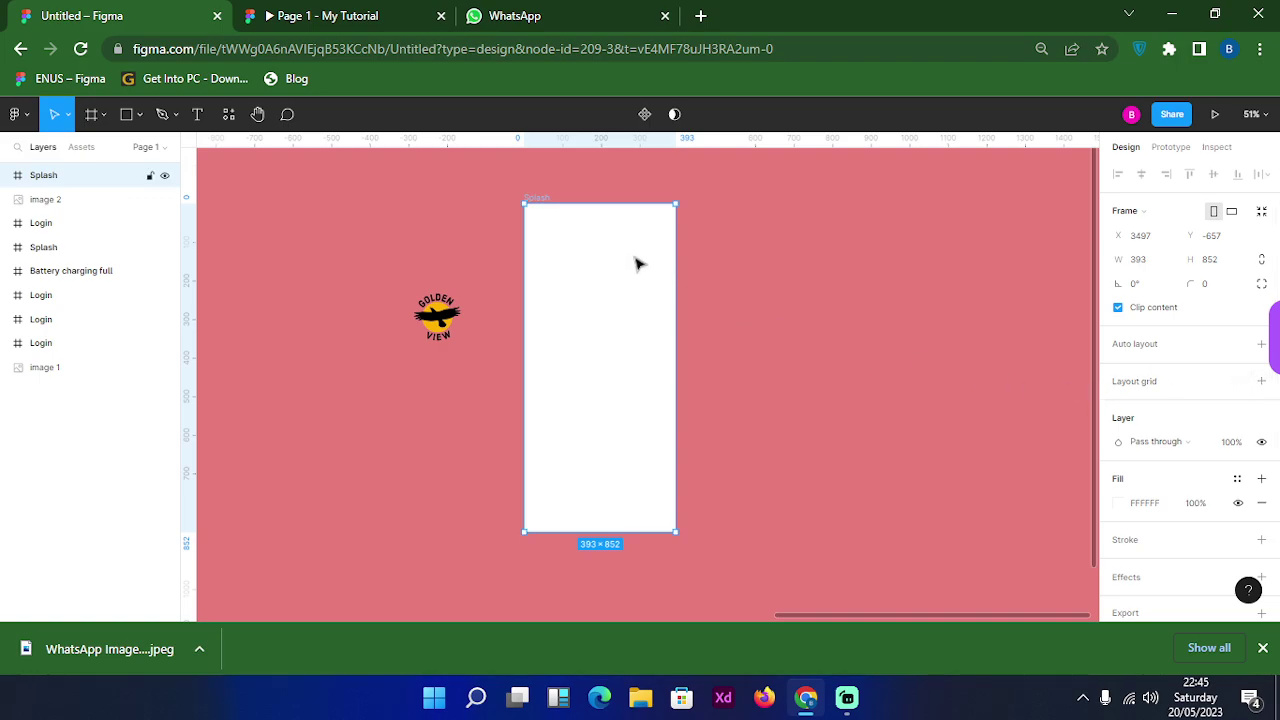
Add a layout grid of 5 columns with a margin of 20 to the new Splash frame
{"action": "left_click", "coordinate": [1262, 384]}
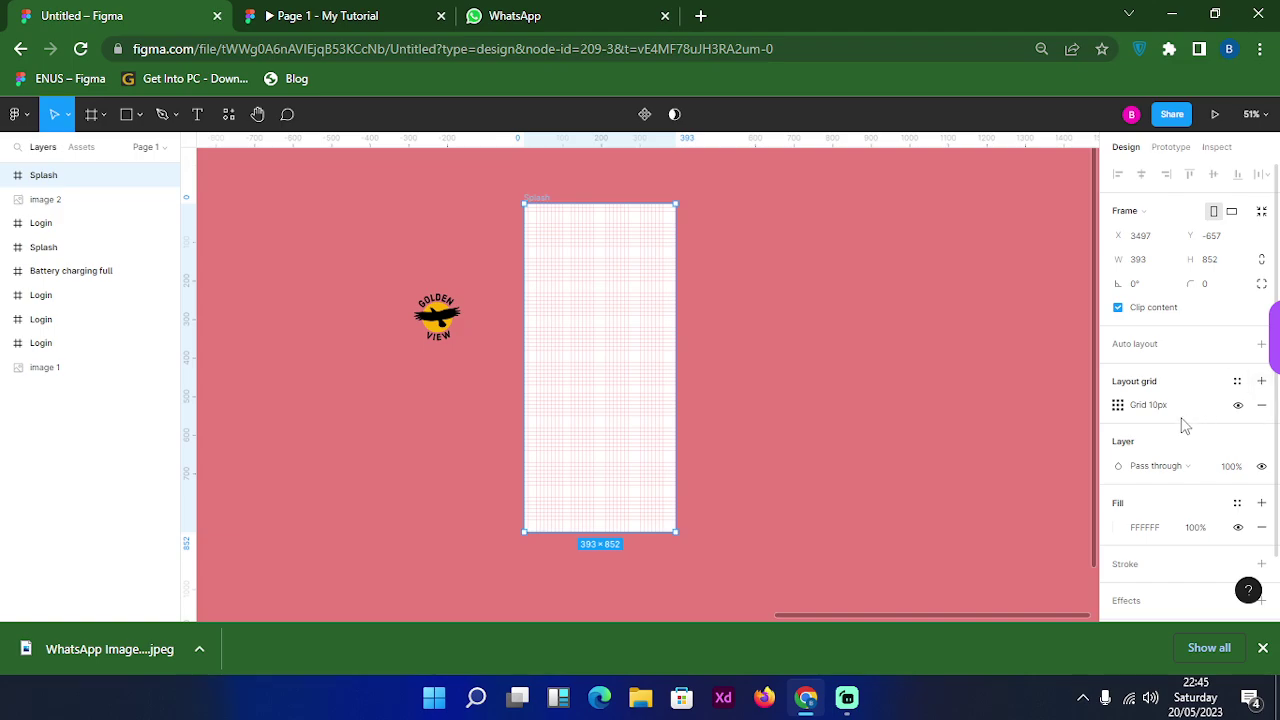
{"action": "left_click", "coordinate": [1117, 406]}
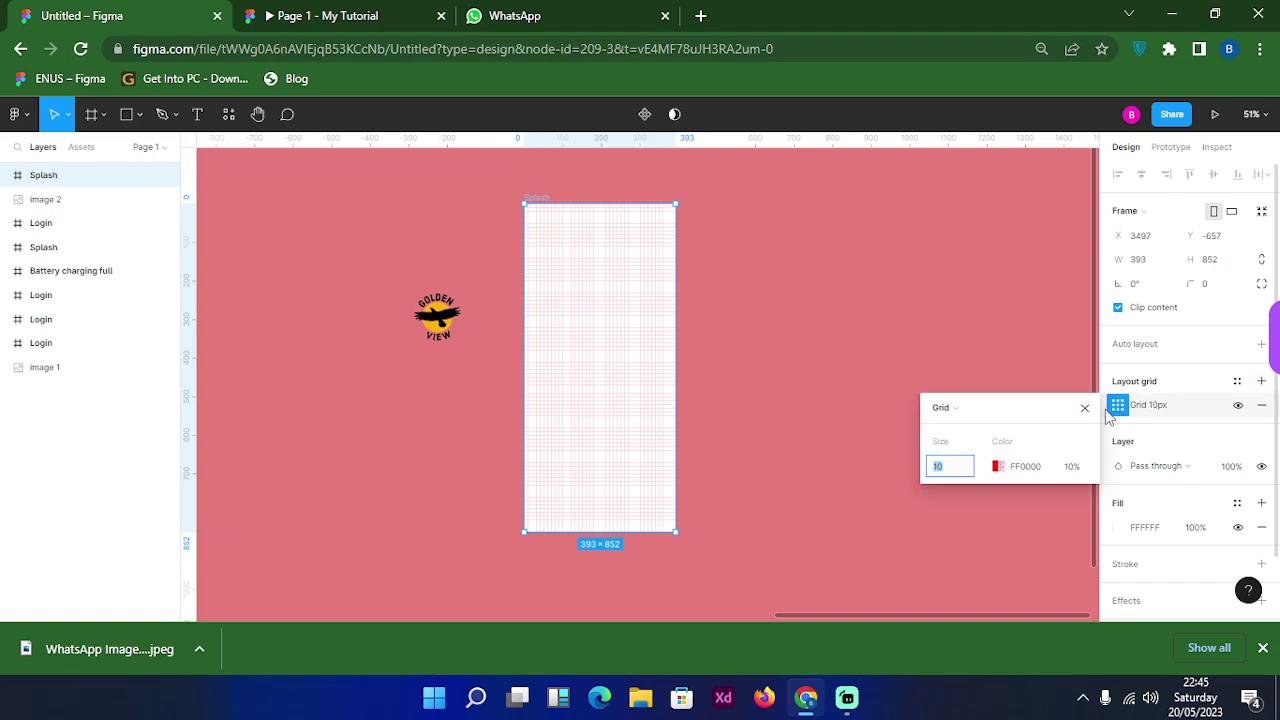
{"action": "left_click", "coordinate": [945, 407]}
{"action": "left_click", "coordinate": [966, 427]}
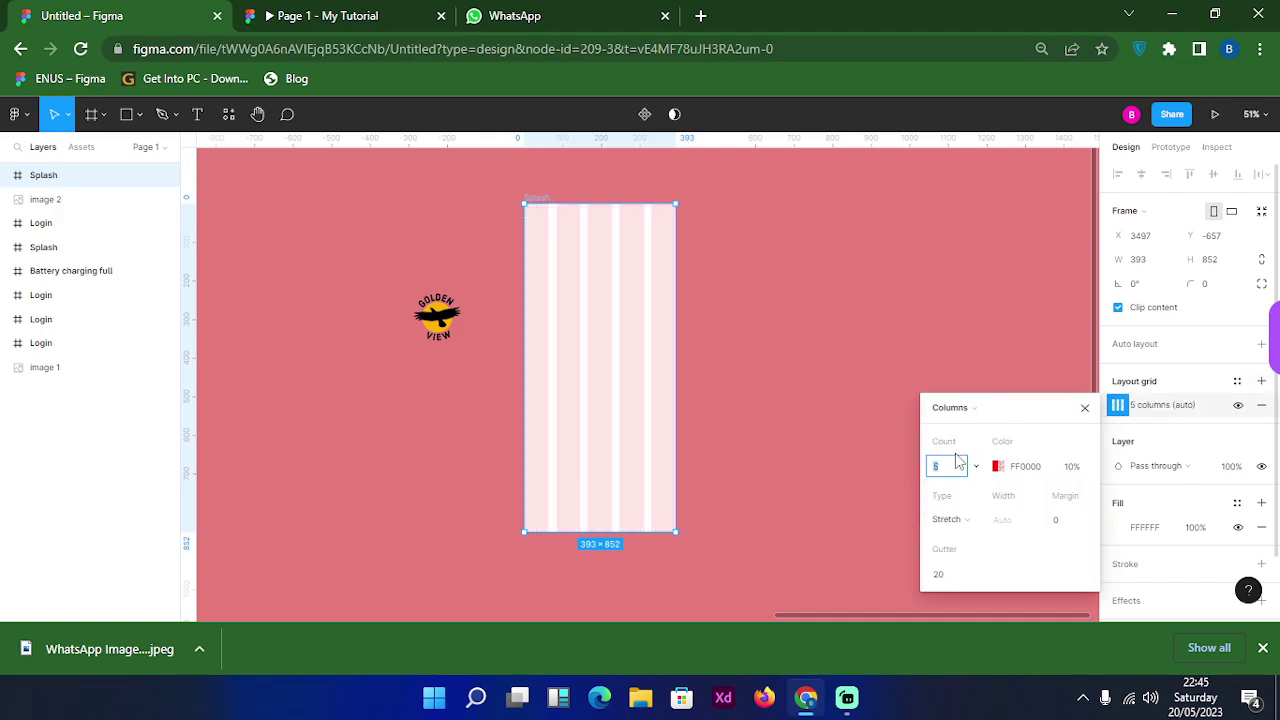
{"action": "left_click", "coordinate": [1057, 522]}
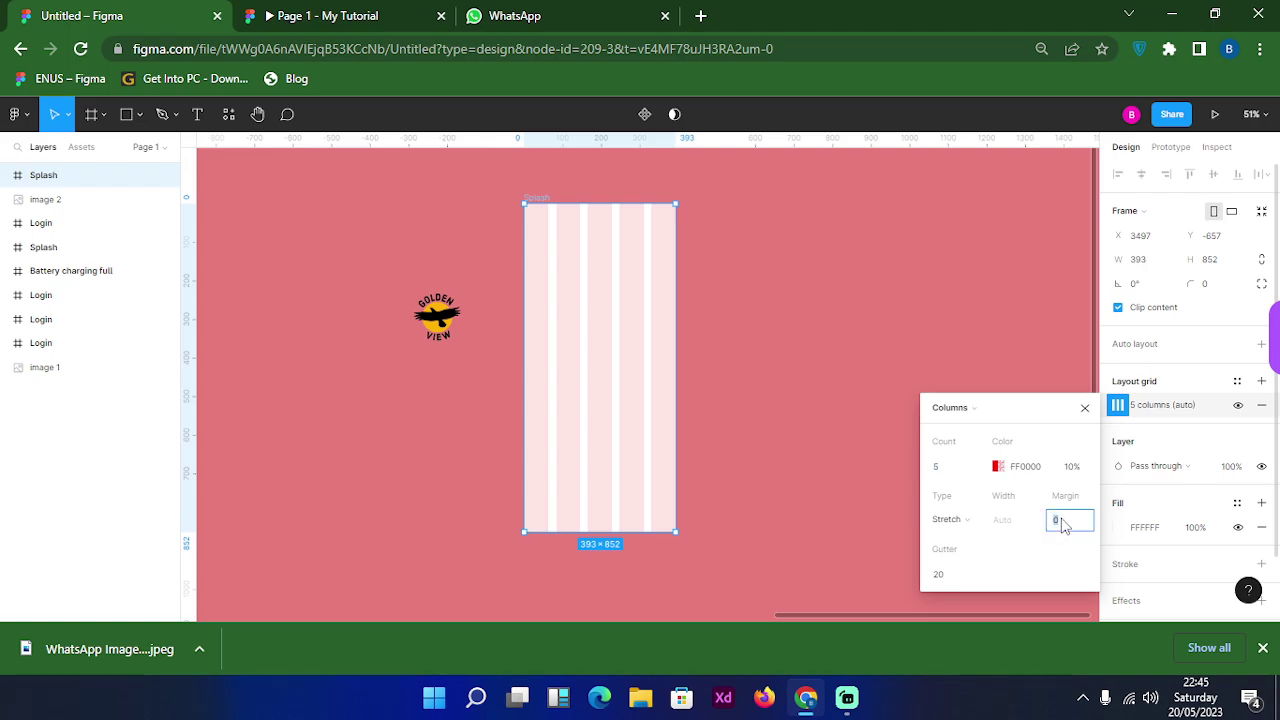
{"action": "type", "text": "20"}
{"action": "key", "text": "Return"}
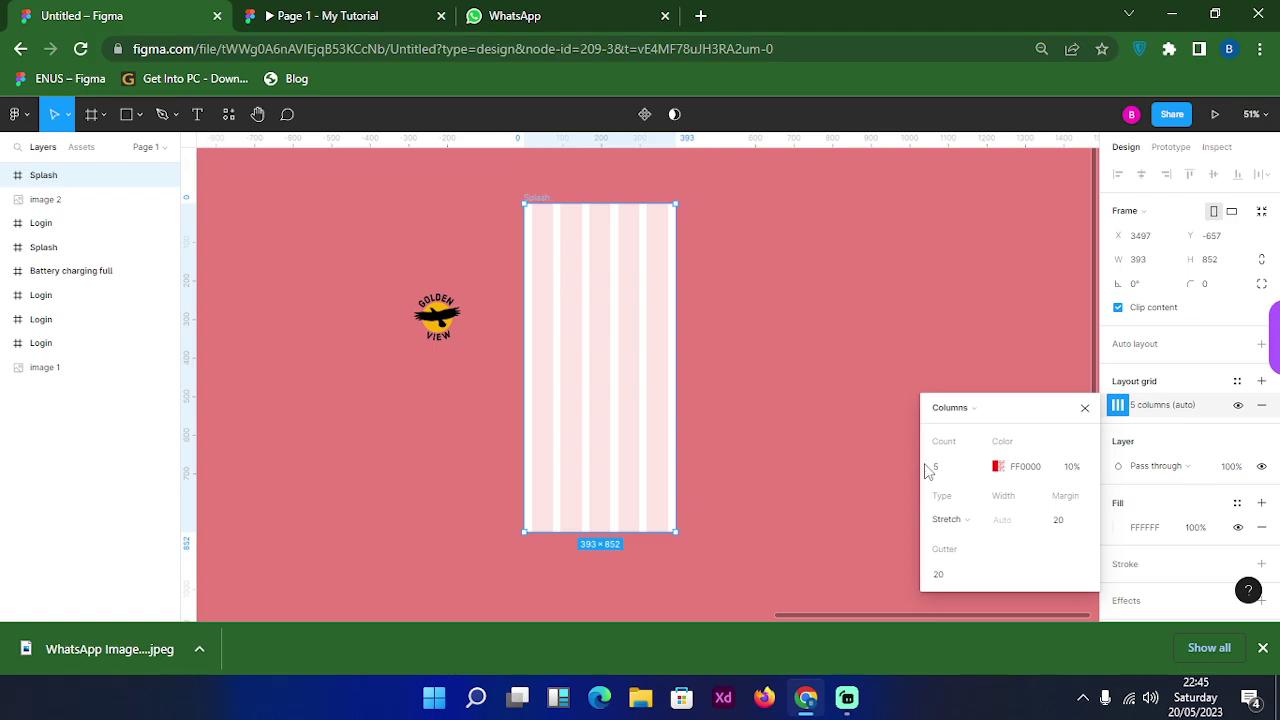
{"action": "left_click", "coordinate": [829, 368]}
Place the Golden View logo in the Splash frame, centred horizontally at X 104 and Y 277
{"action": "left_click", "coordinate": [470, 330]}
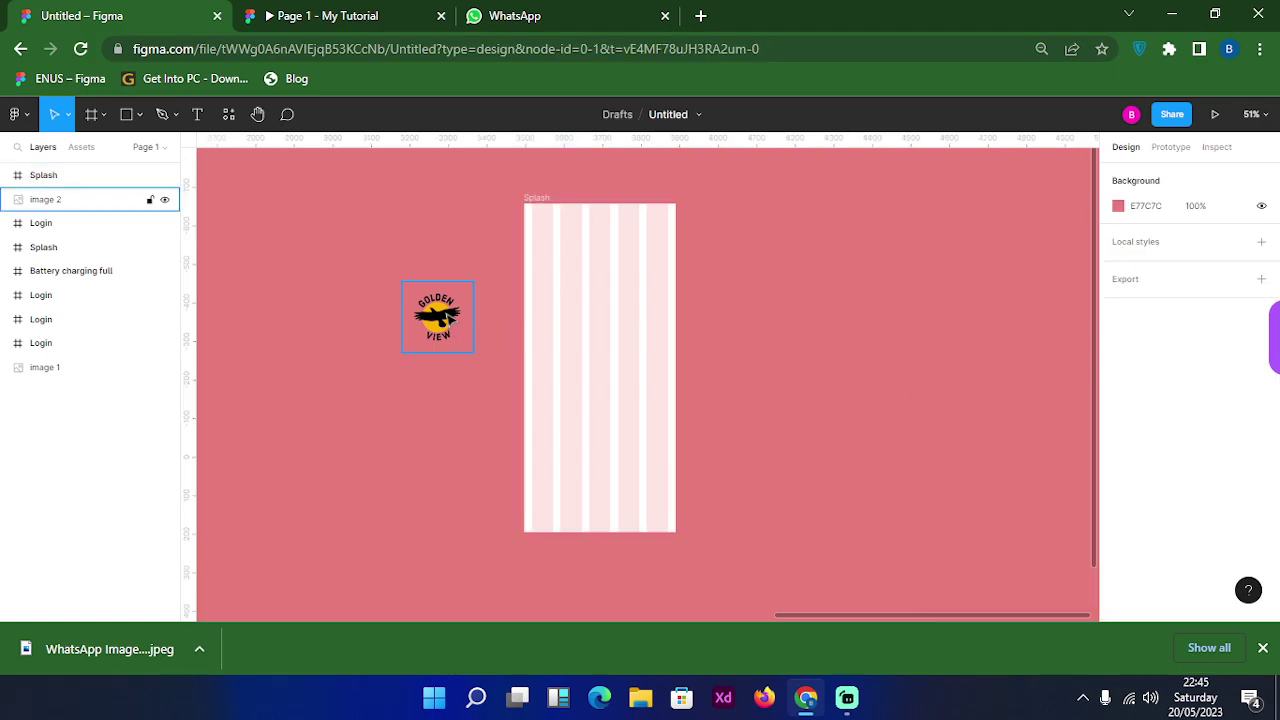
{"action": "left_click_drag", "start_coordinate": [445, 316], "coordinate": [604, 348]}
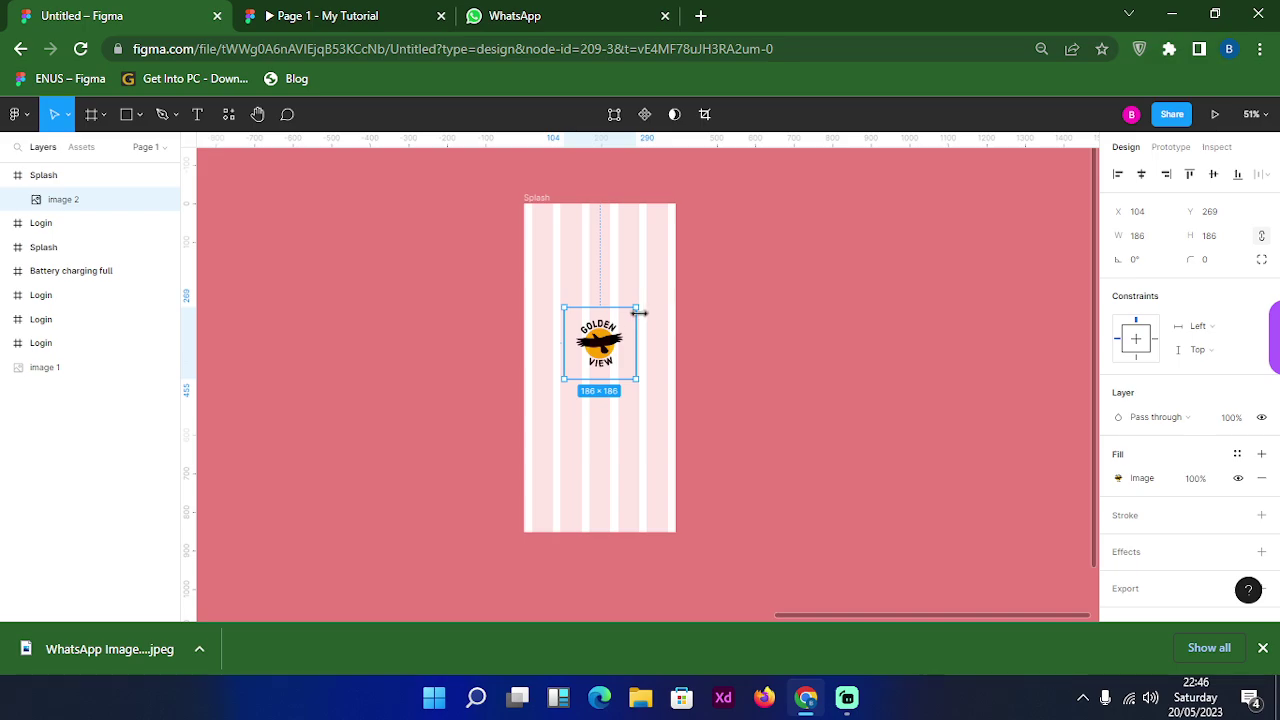
{"action": "mouse_move", "coordinate": [606, 342]}
{"action": "left_mouse_down"}
{"action": "mouse_move", "coordinate": [605, 356]}
{"action": "mouse_move", "coordinate": [605, 345]}
{"action": "left_mouse_up"}
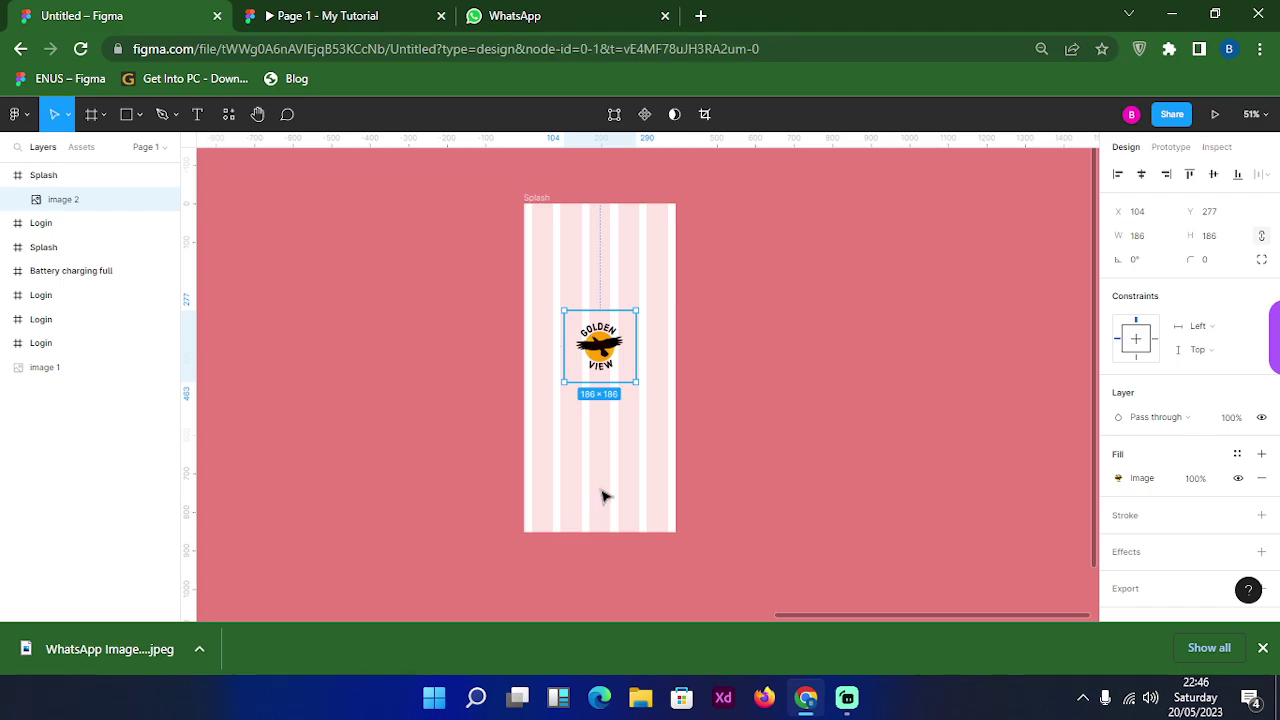
Run the Material Design Icons plugin on the Splash frame and search it for "arrow"
{"action": "left_click", "coordinate": [600, 495]}
{"action": "right_click", "coordinate": [600, 492]}
{"action": "mouse_move", "coordinate": [700, 485]}
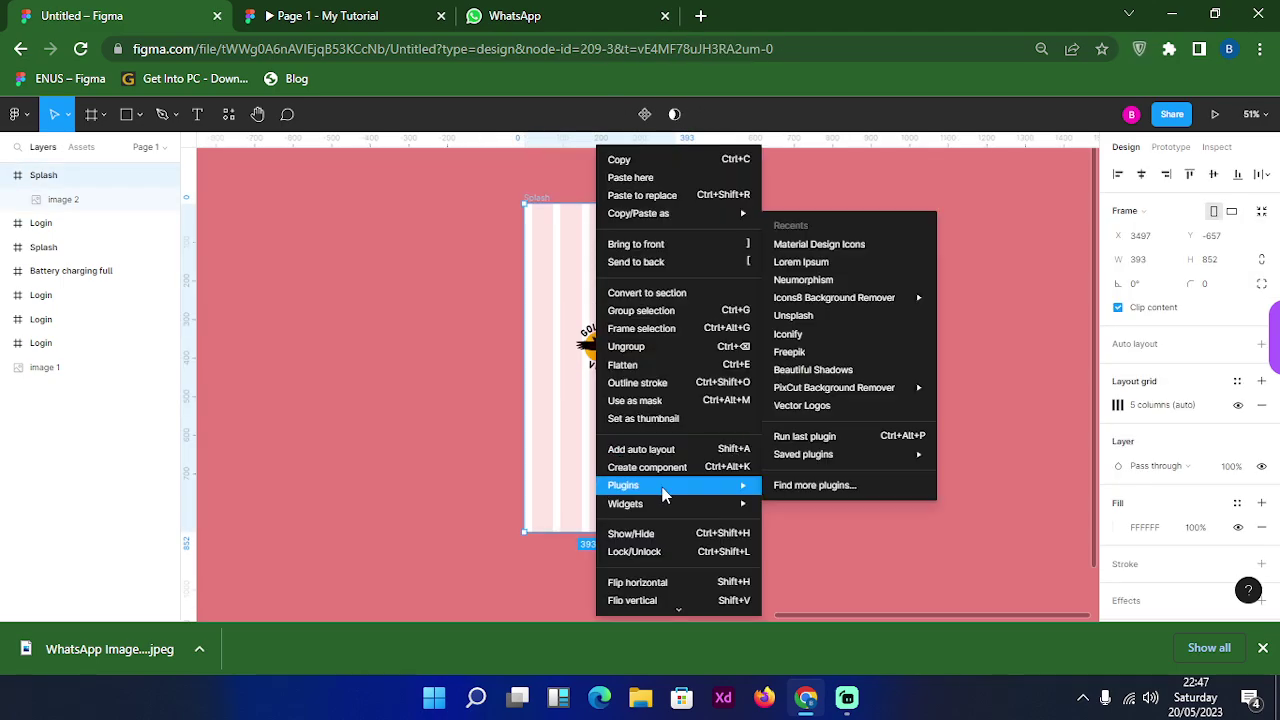
{"action": "left_click", "coordinate": [844, 245]}
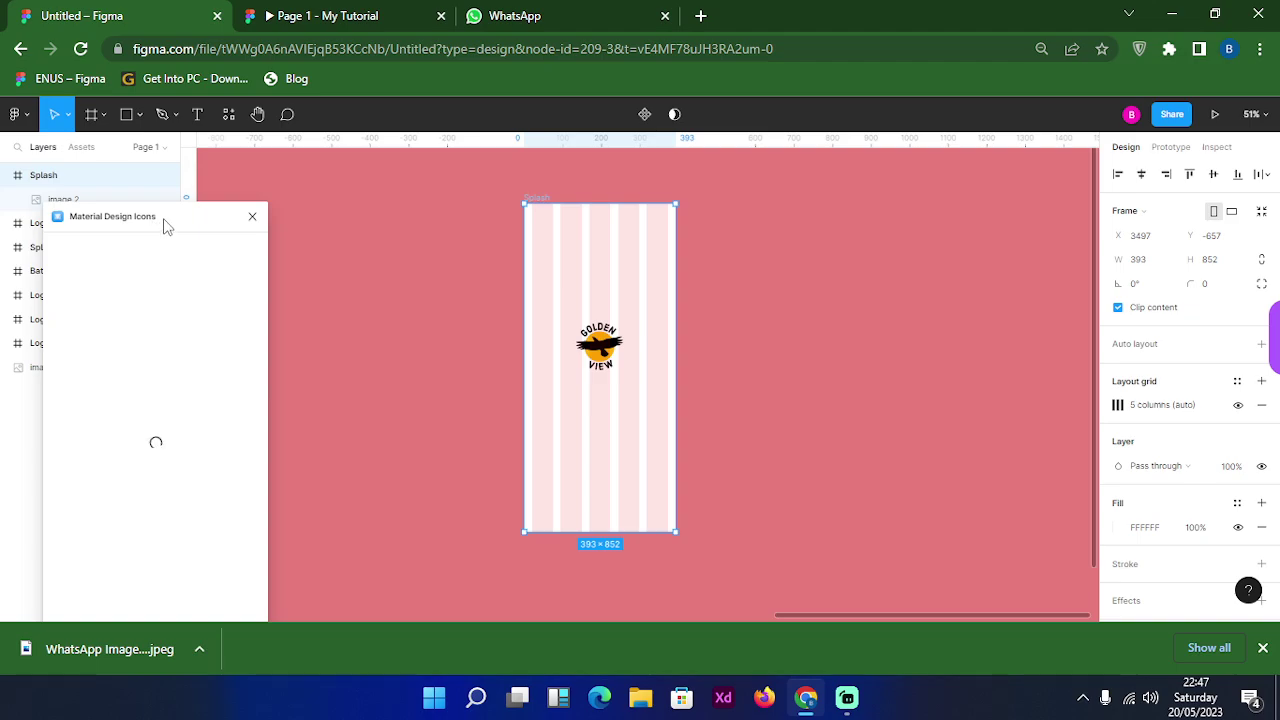
{"action": "left_click", "coordinate": [147, 249]}
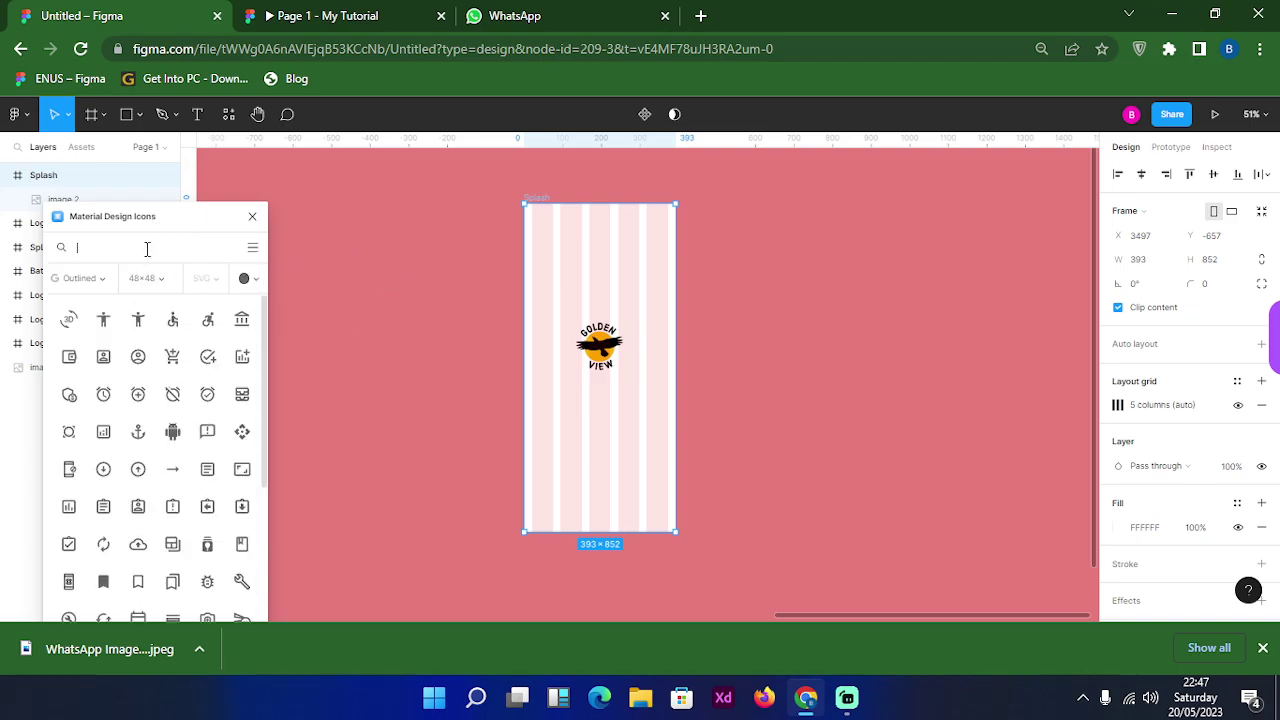
{"action": "type", "text": "arrow"}
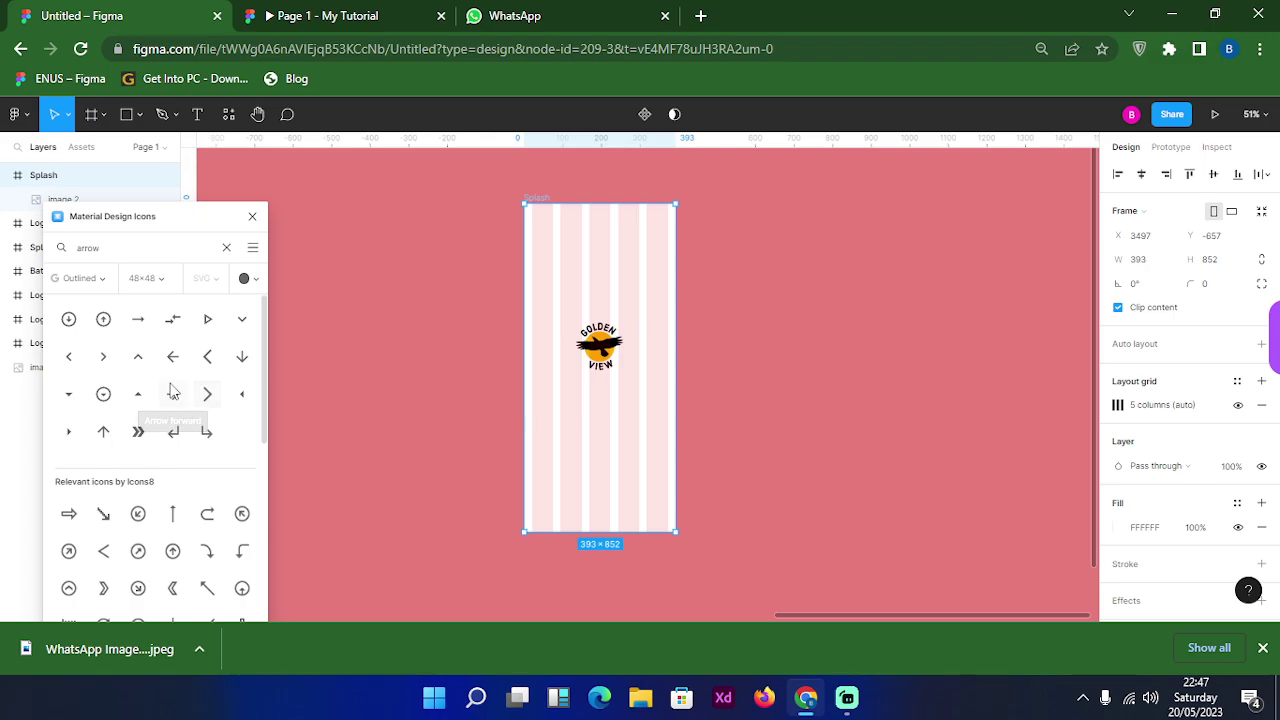
Insert the Keyboard arrow right icon into the Splash frame
{"action": "left_click", "coordinate": [105, 358]}
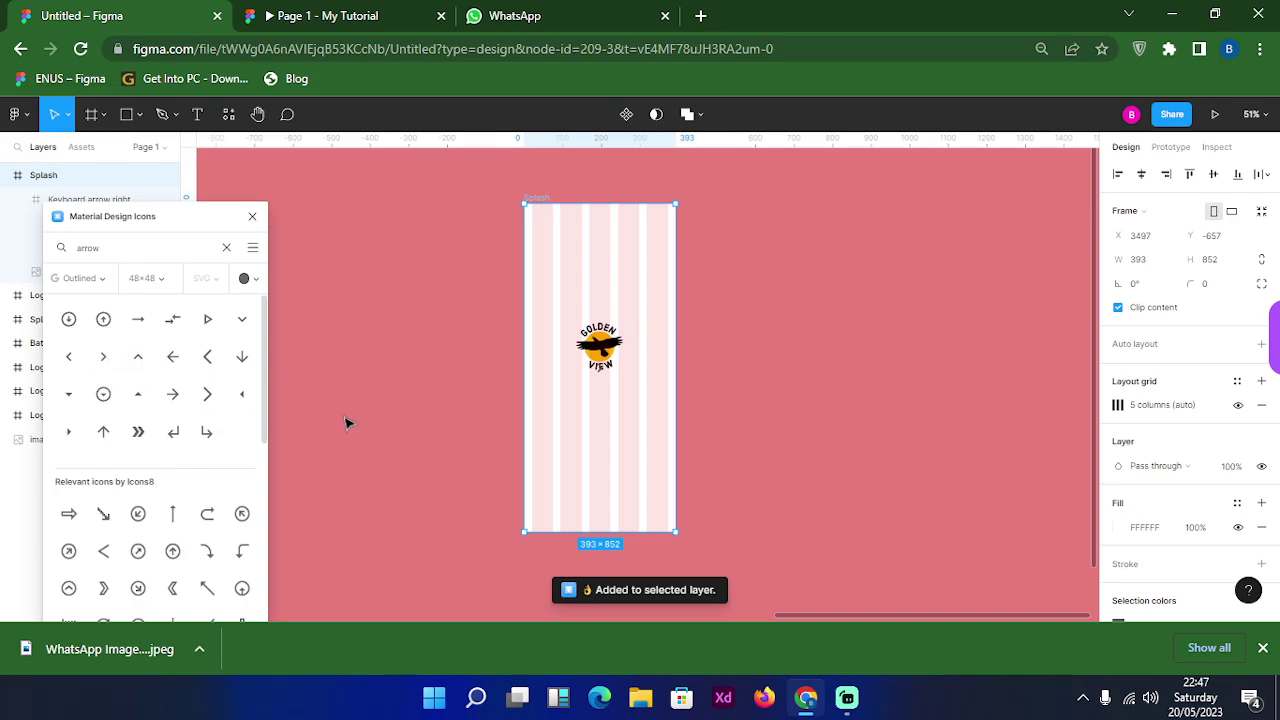
{"action": "scroll", "coordinate": [477, 451], "scroll_direction": "down", "scroll_amount": 3, "text": "ctrl"}
{"action": "scroll", "coordinate": [533, 468], "scroll_direction": "up", "scroll_amount": 2}
{"action": "scroll", "coordinate": [545, 430], "scroll_direction": "down", "scroll_amount": 2}
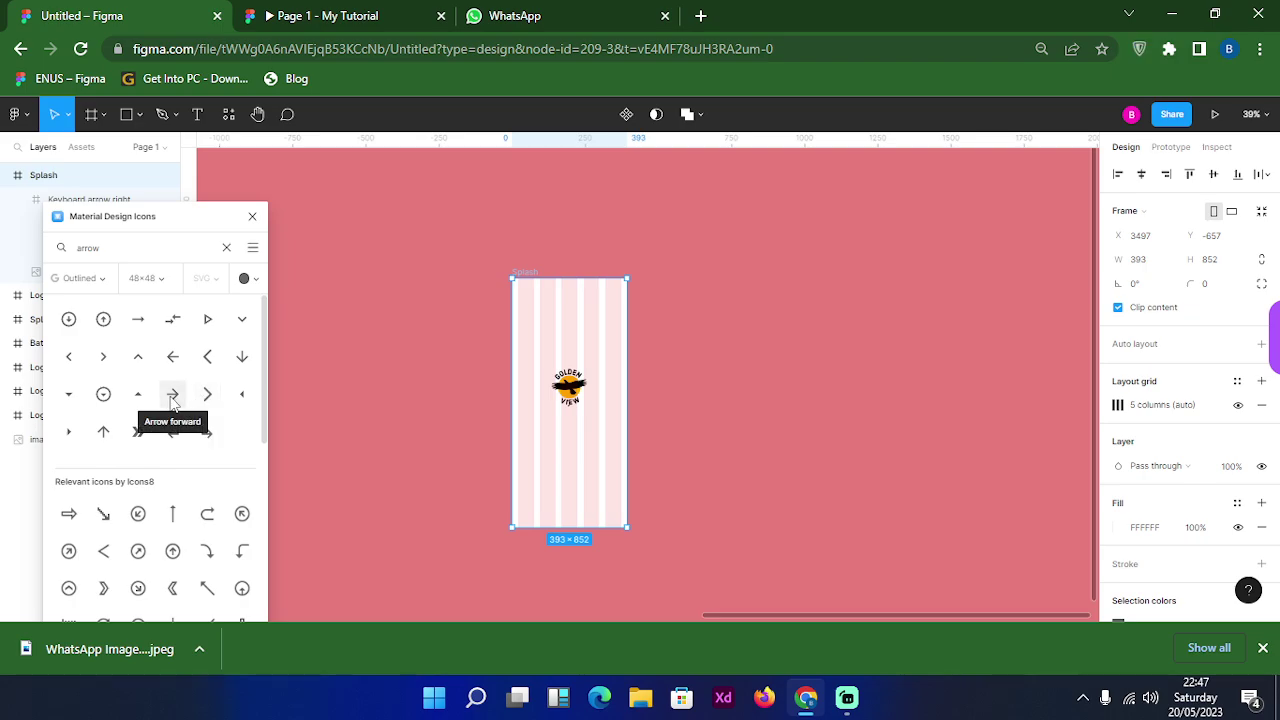
Insert the Arrow forward icon into the Splash frame and delete the Keyboard arrow right icon
{"action": "left_click", "coordinate": [172, 396]}
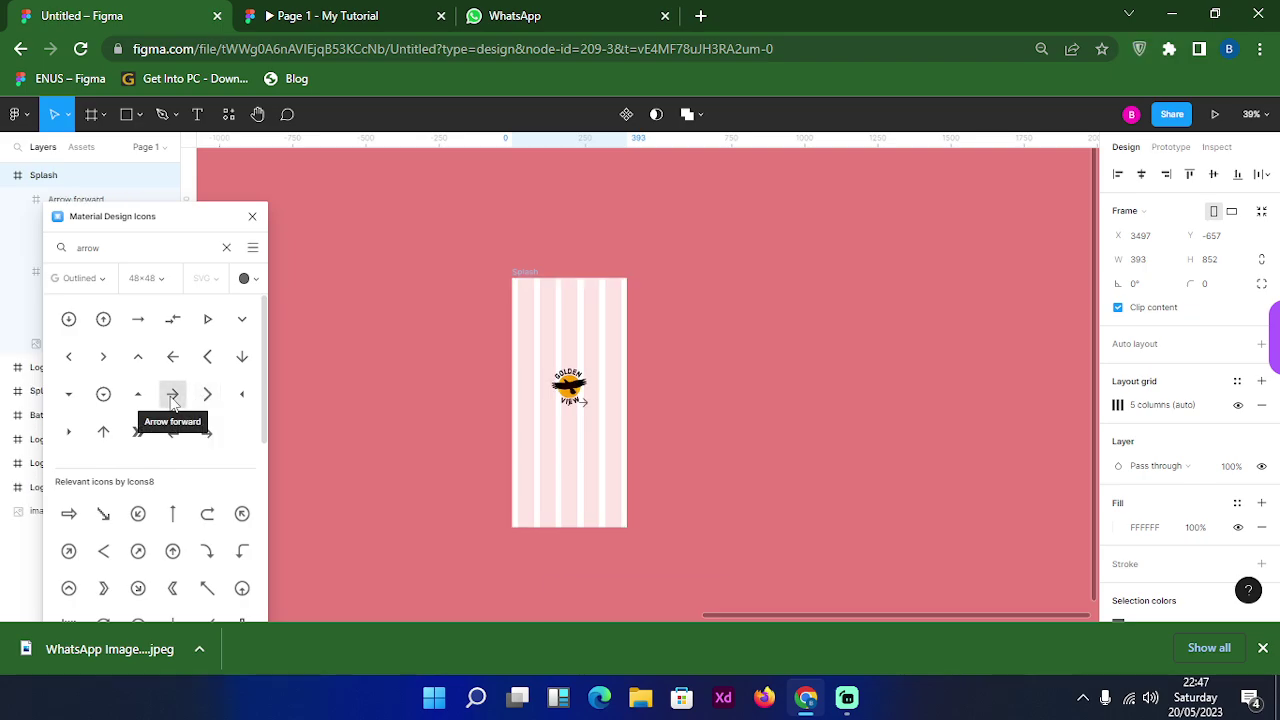
{"action": "scroll", "coordinate": [575, 400], "scroll_direction": "up", "scroll_amount": 5}
{"action": "left_click", "coordinate": [580, 398]}
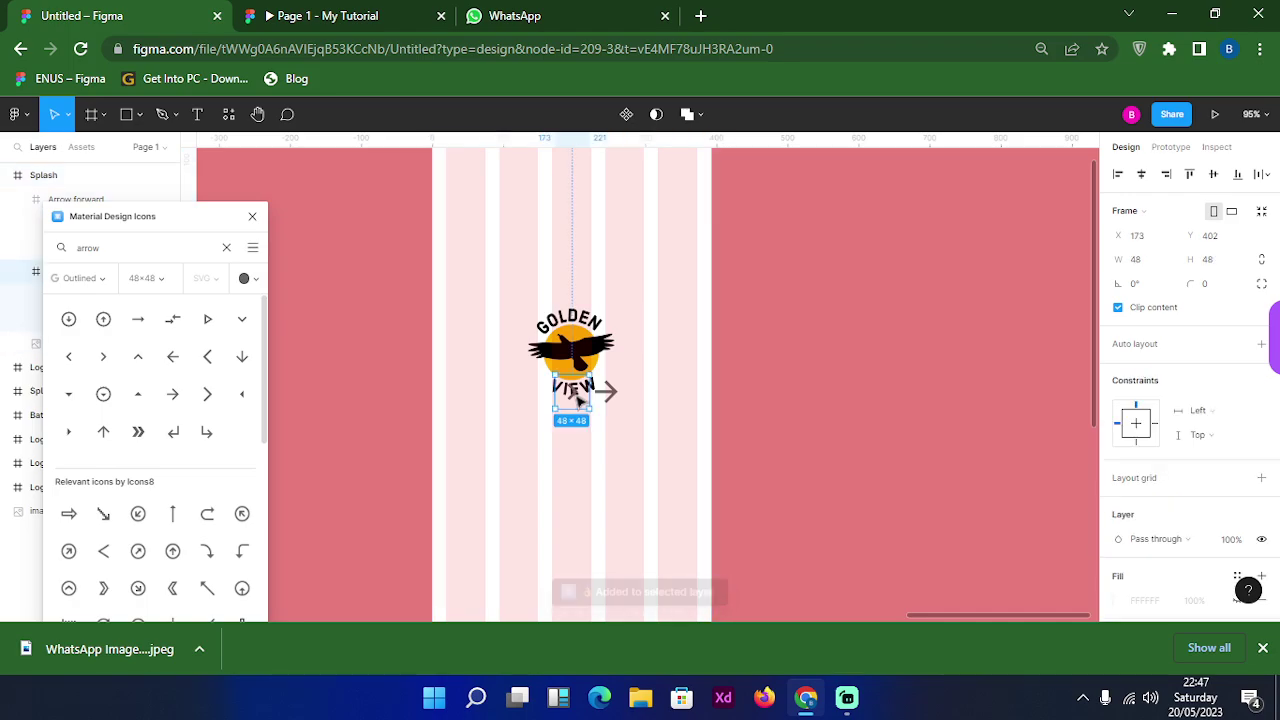
{"action": "key", "text": "Escape"}
{"action": "left_click", "coordinate": [614, 399]}
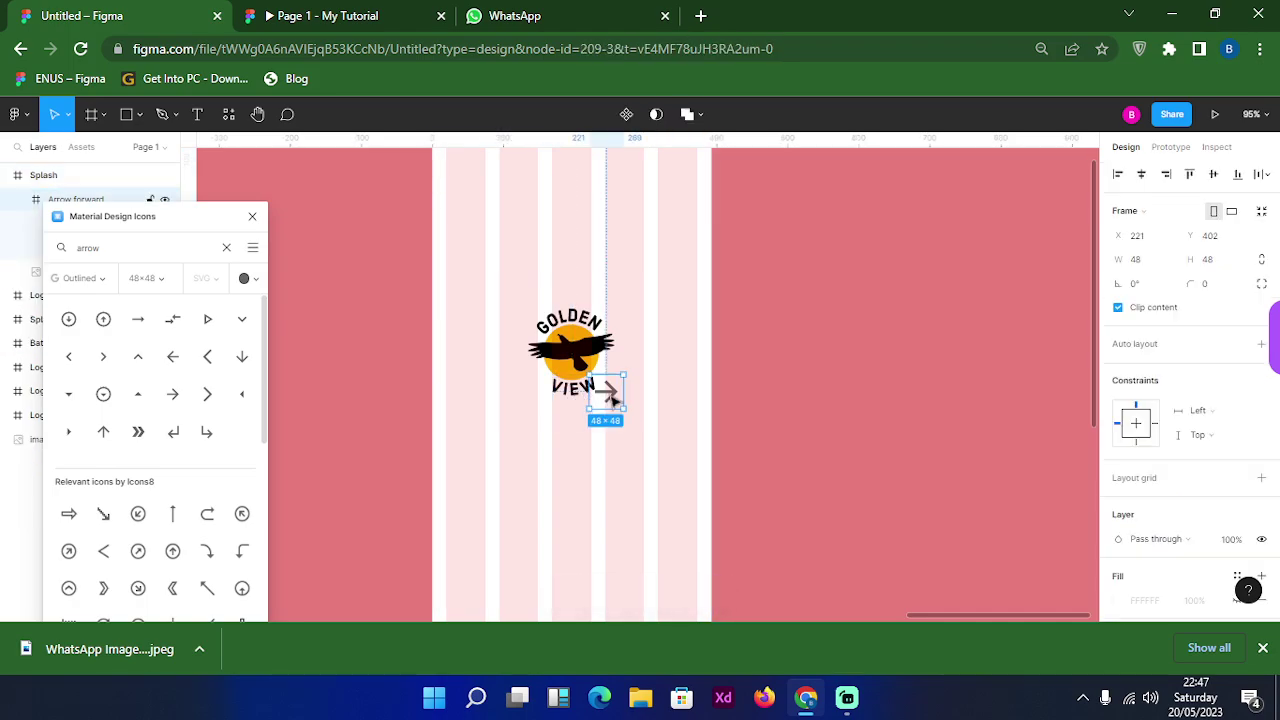
Move the arrow vector out of its icon frame to the bottom centre of the Splash frame, at X 181 and Y 748
{"action": "scroll", "coordinate": [614, 400], "scroll_direction": "down", "scroll_amount": 3}
{"action": "scroll", "coordinate": [614, 400], "scroll_direction": "down", "scroll_amount": 3}
{"action": "scroll", "coordinate": [610, 385], "scroll_direction": "up", "scroll_amount": 3}
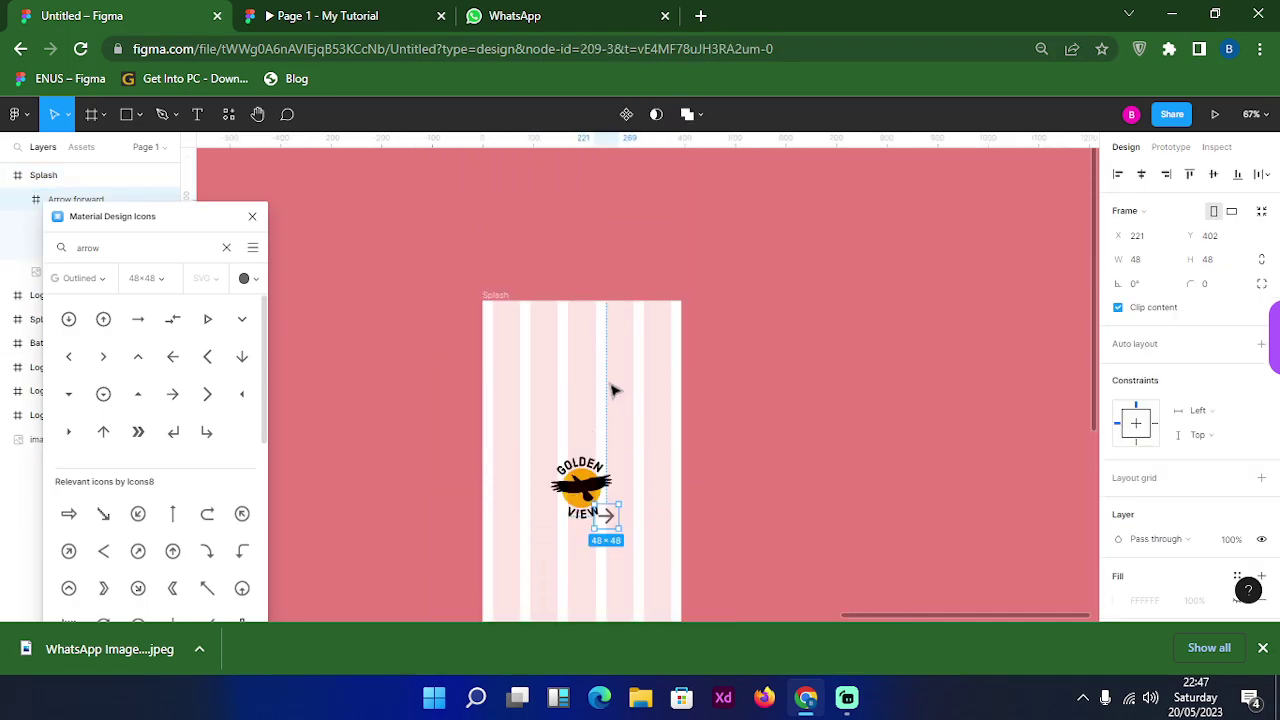
{"action": "scroll", "coordinate": [610, 410], "scroll_direction": "down", "scroll_amount": 1}
{"action": "scroll", "coordinate": [611, 415], "scroll_direction": "down", "scroll_amount": 2}
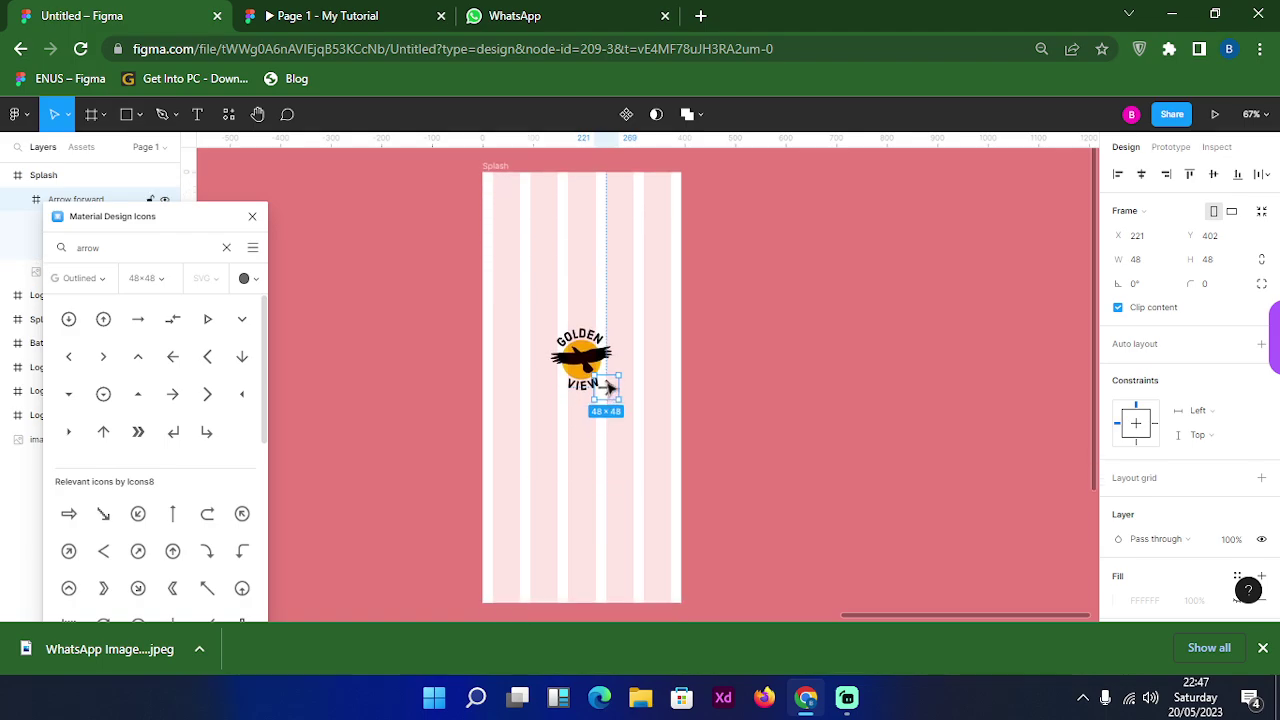
{"action": "double_click", "coordinate": [611, 393]}
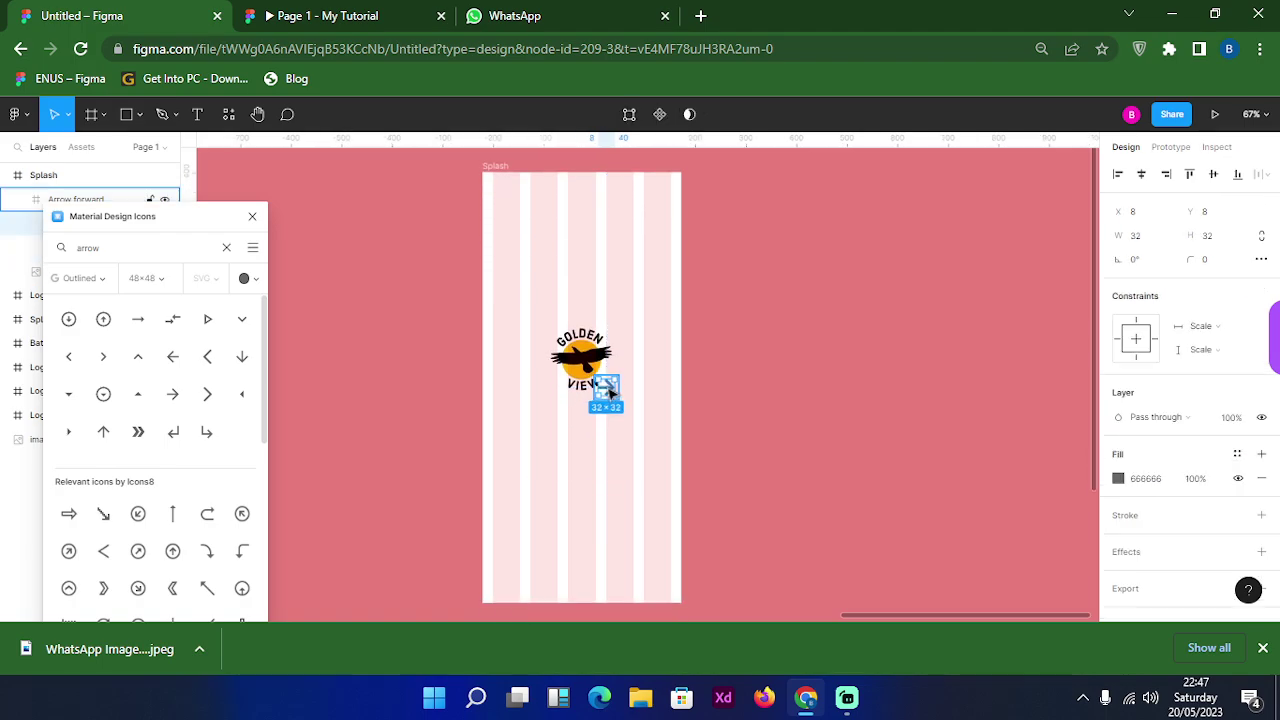
{"action": "left_click_drag", "start_coordinate": [605, 393], "coordinate": [587, 565]}
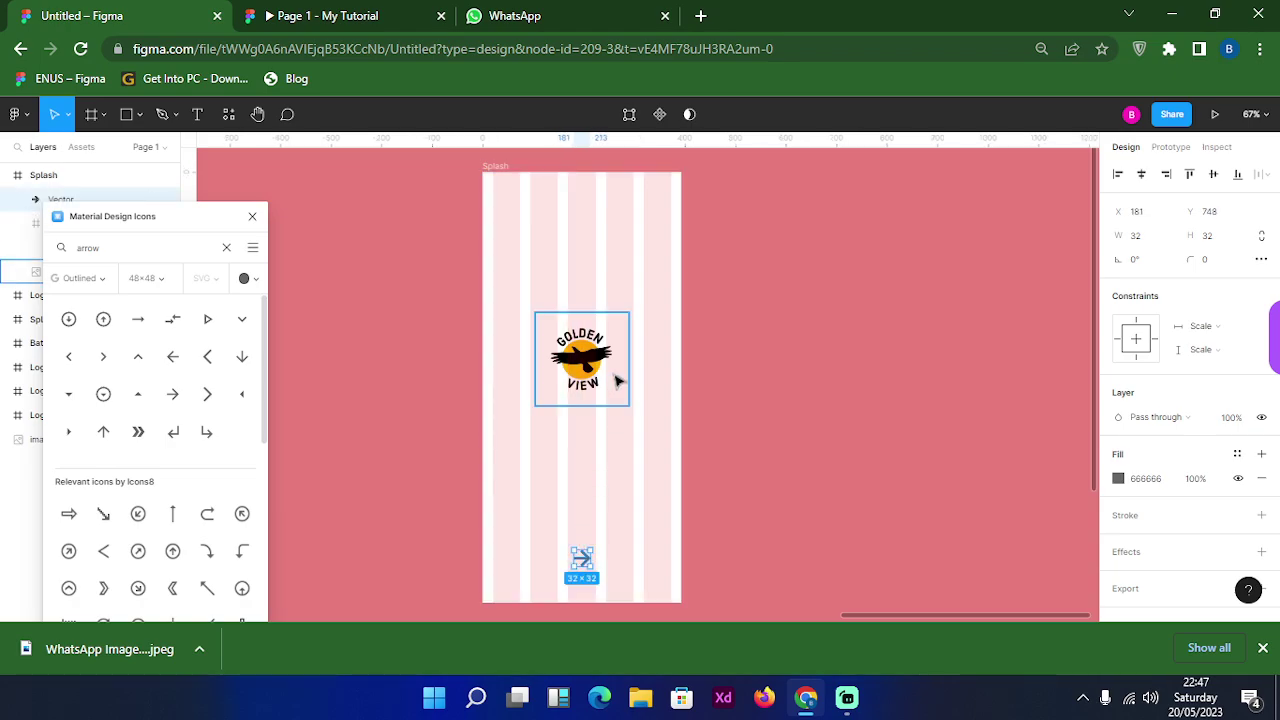
Delete the empty Arrow forward frame left over the Golden View logo
{"action": "left_click", "coordinate": [606, 386]}
{"action": "left_click", "coordinate": [614, 405]}
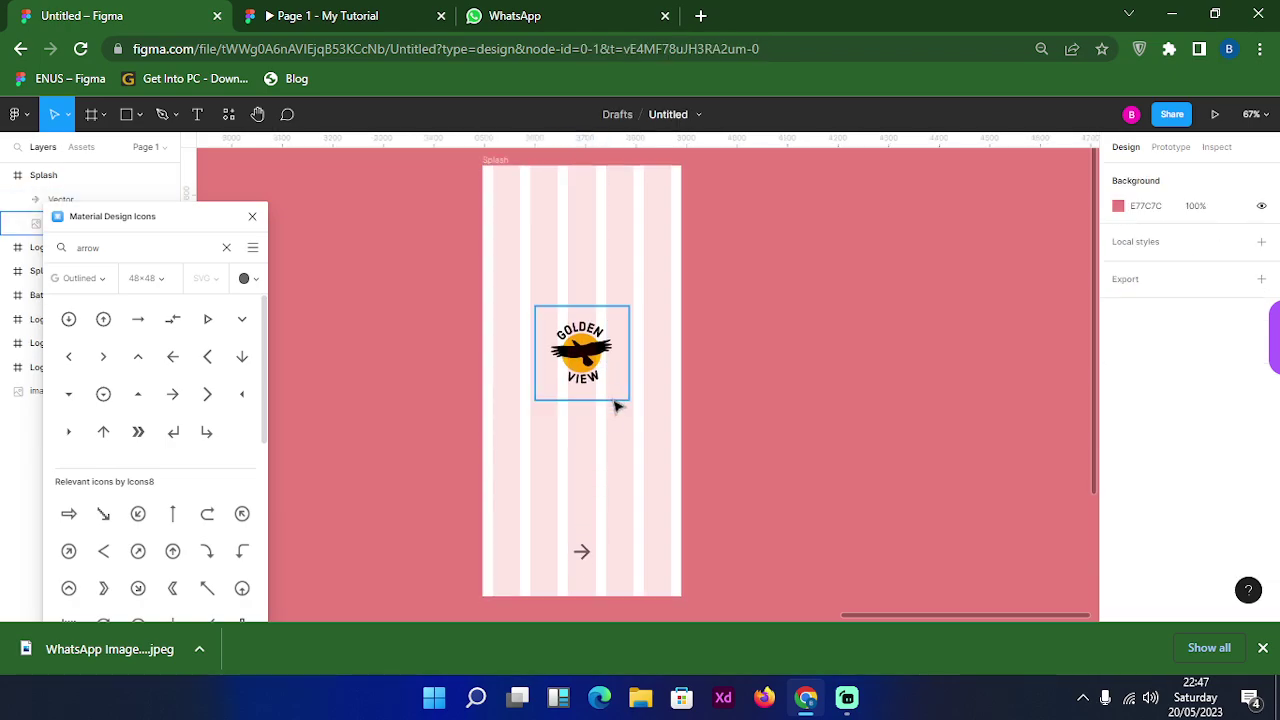
{"action": "scroll", "coordinate": [645, 412], "scroll_direction": "down", "scroll_amount": 2}
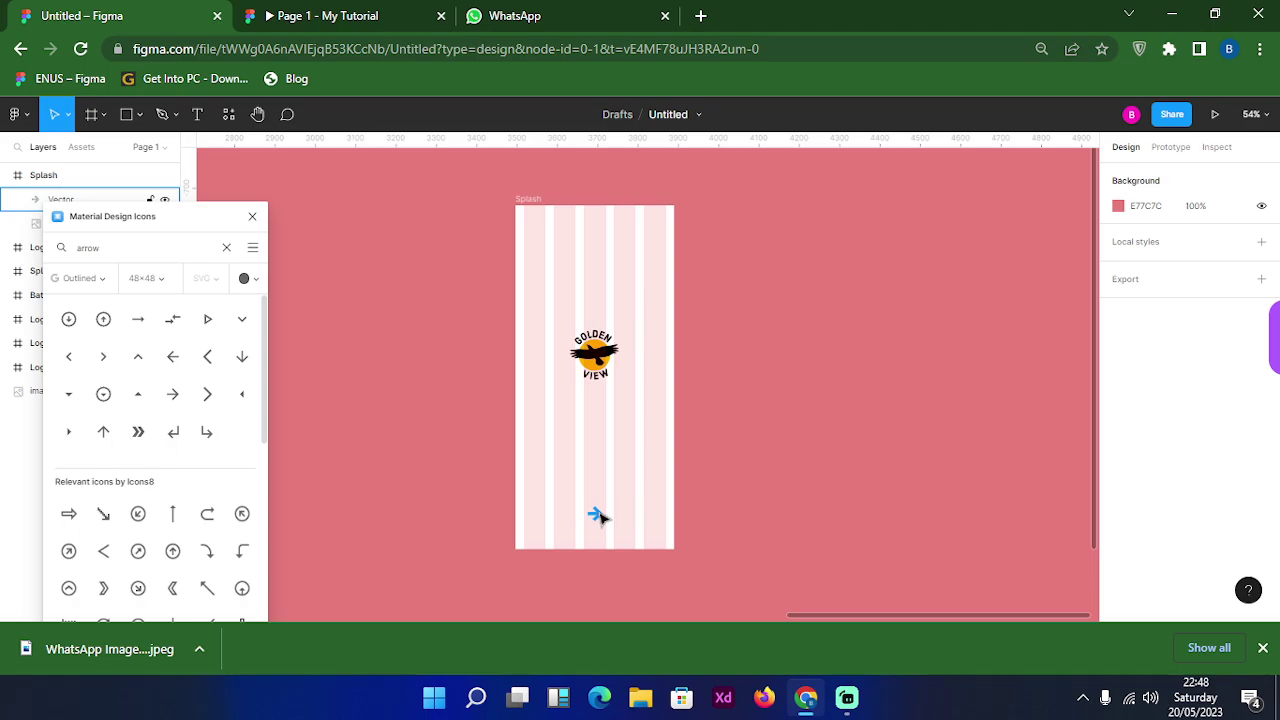
{"action": "left_click_drag", "start_coordinate": [598, 516], "coordinate": [596, 515]}
Hide the Splash frame's column layout grid and duplicate the frame beside the original
{"action": "left_click", "coordinate": [534, 203]}
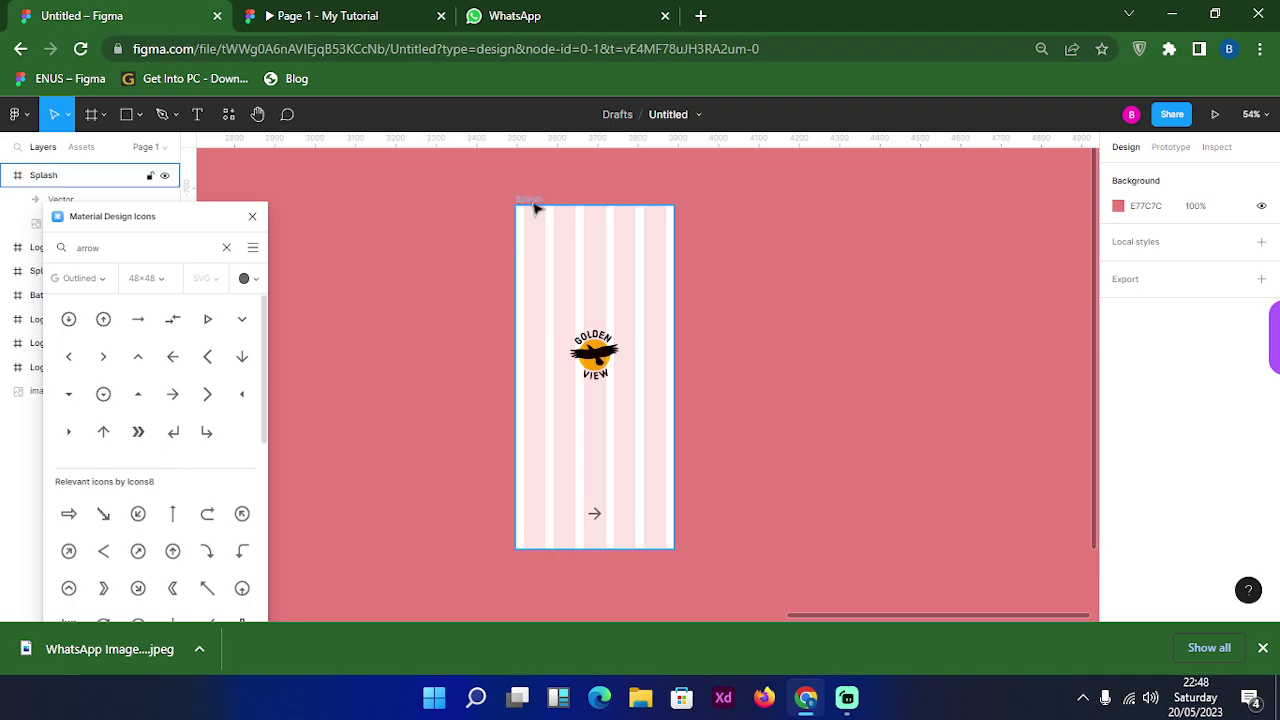
{"action": "left_click", "coordinate": [534, 205]}
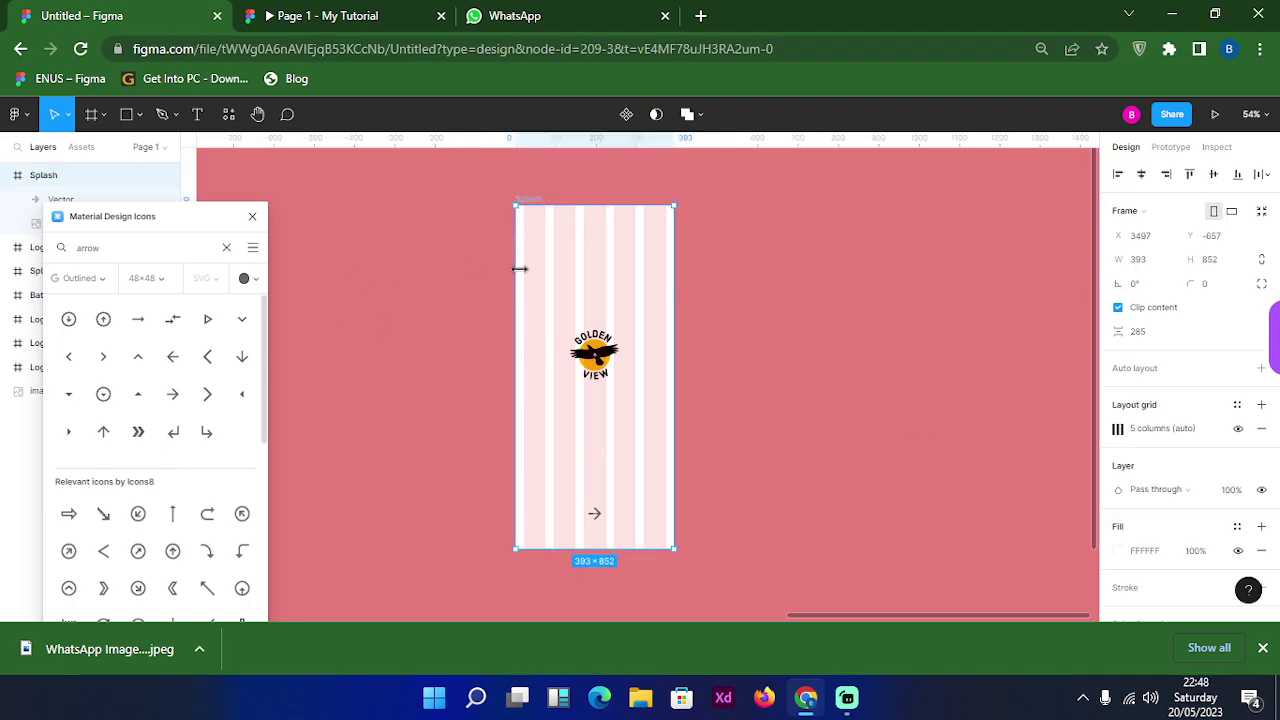
{"action": "left_click", "coordinate": [1238, 429]}
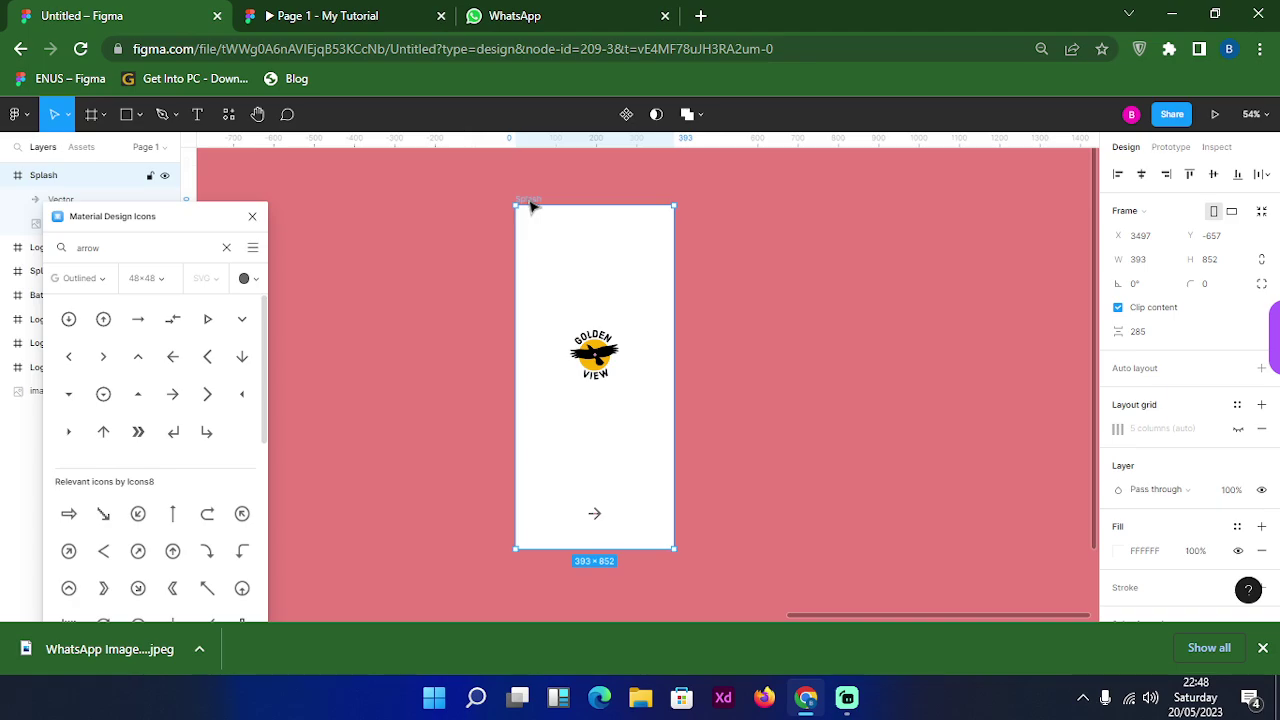
{"action": "key", "text": "ctrl+d"}
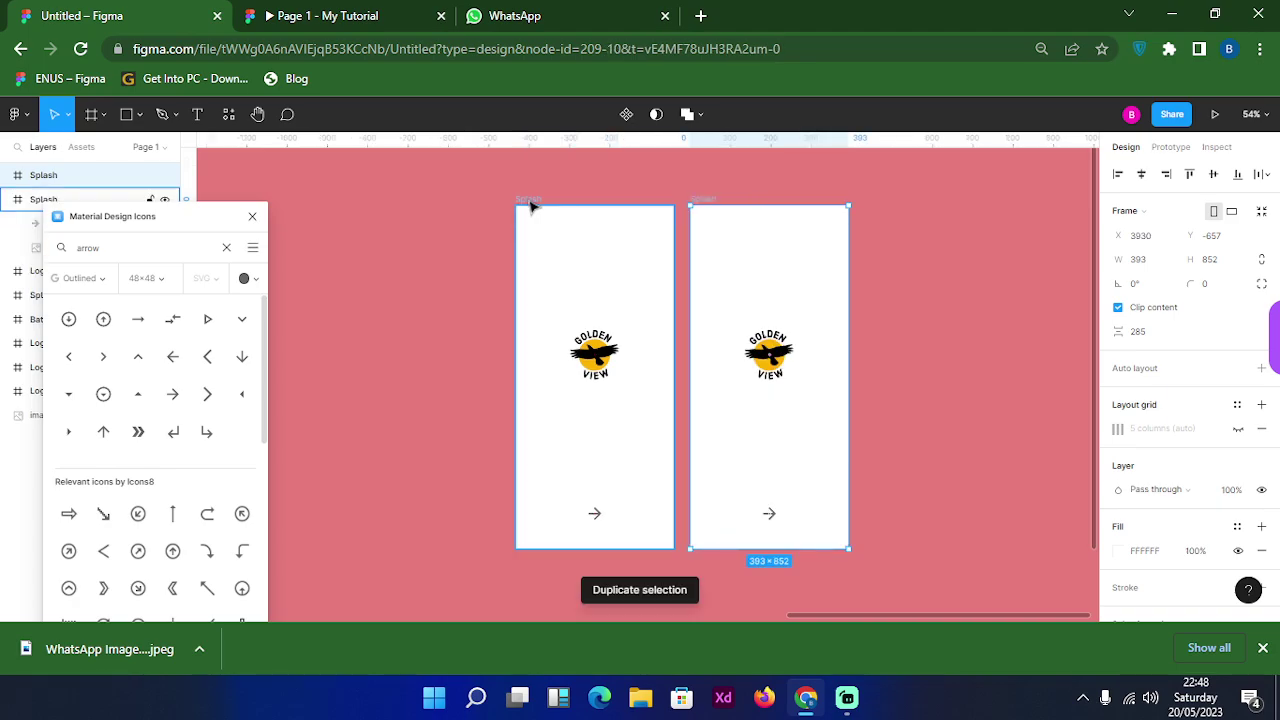
{"action": "left_click", "coordinate": [876, 318]}
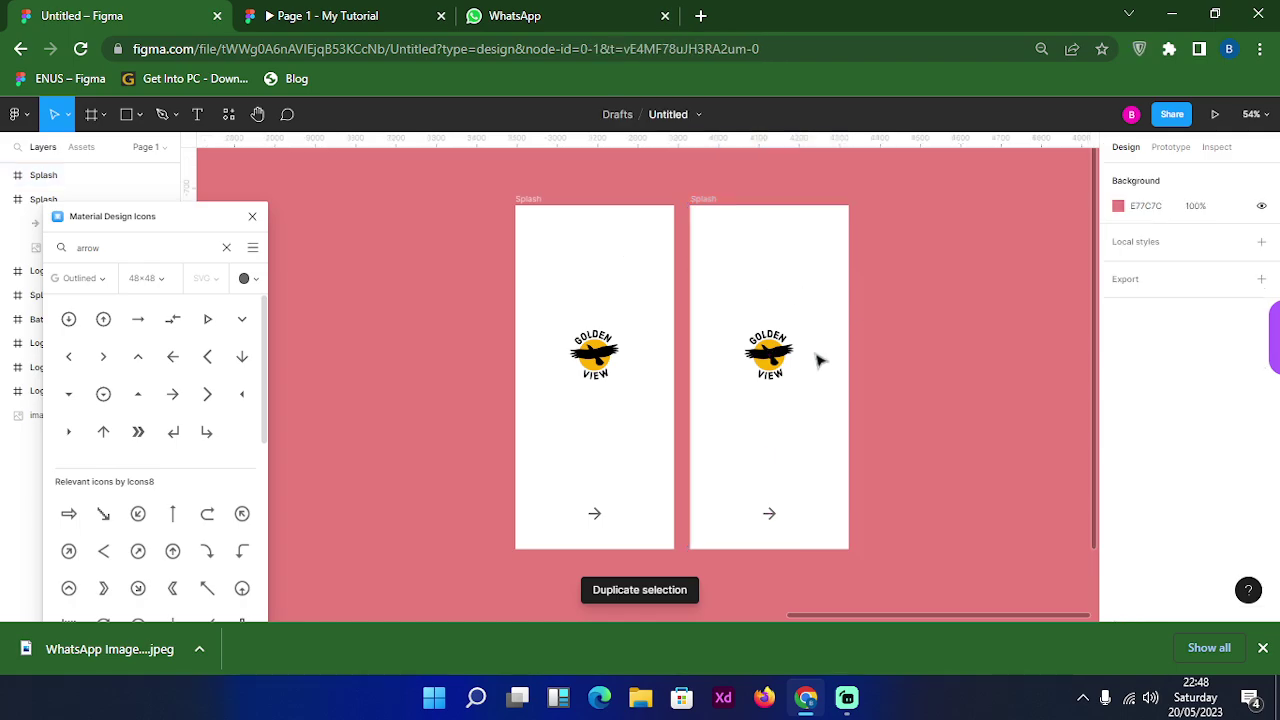
Delete the arrow from the duplicated Splash frame and rename that frame Login
{"action": "left_click", "coordinate": [776, 519]}
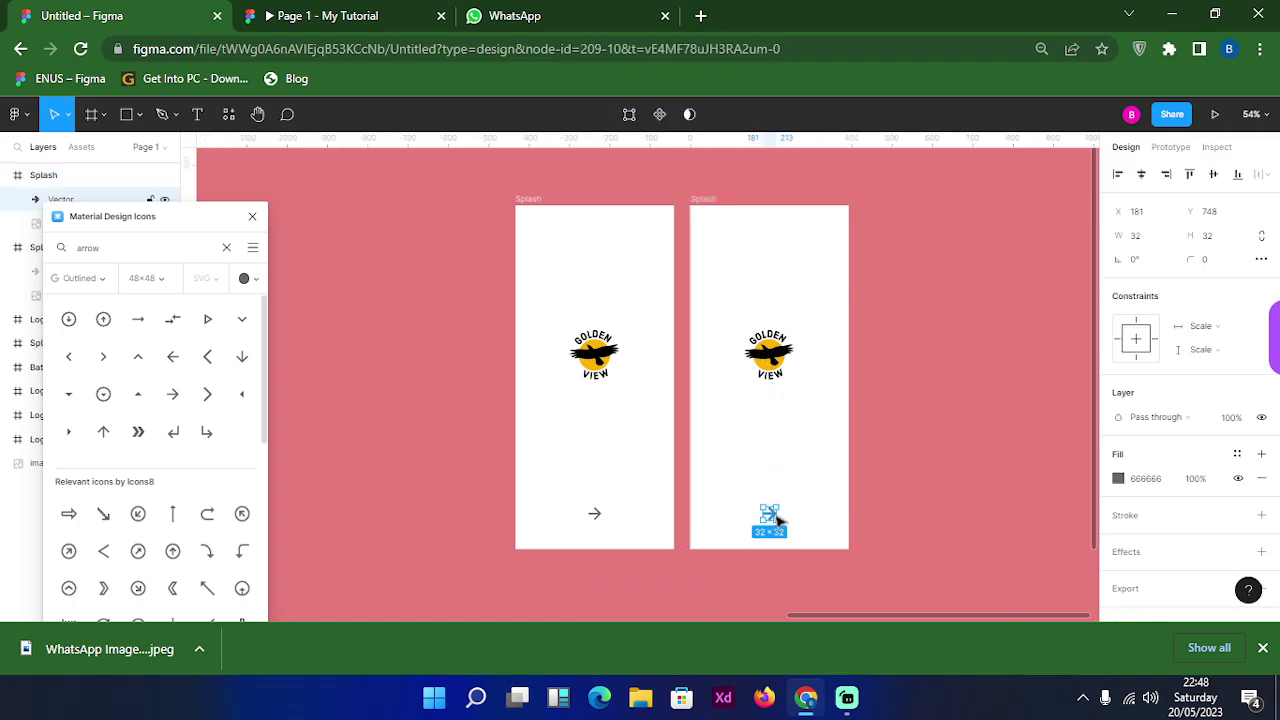
{"action": "key", "text": "Delete"}
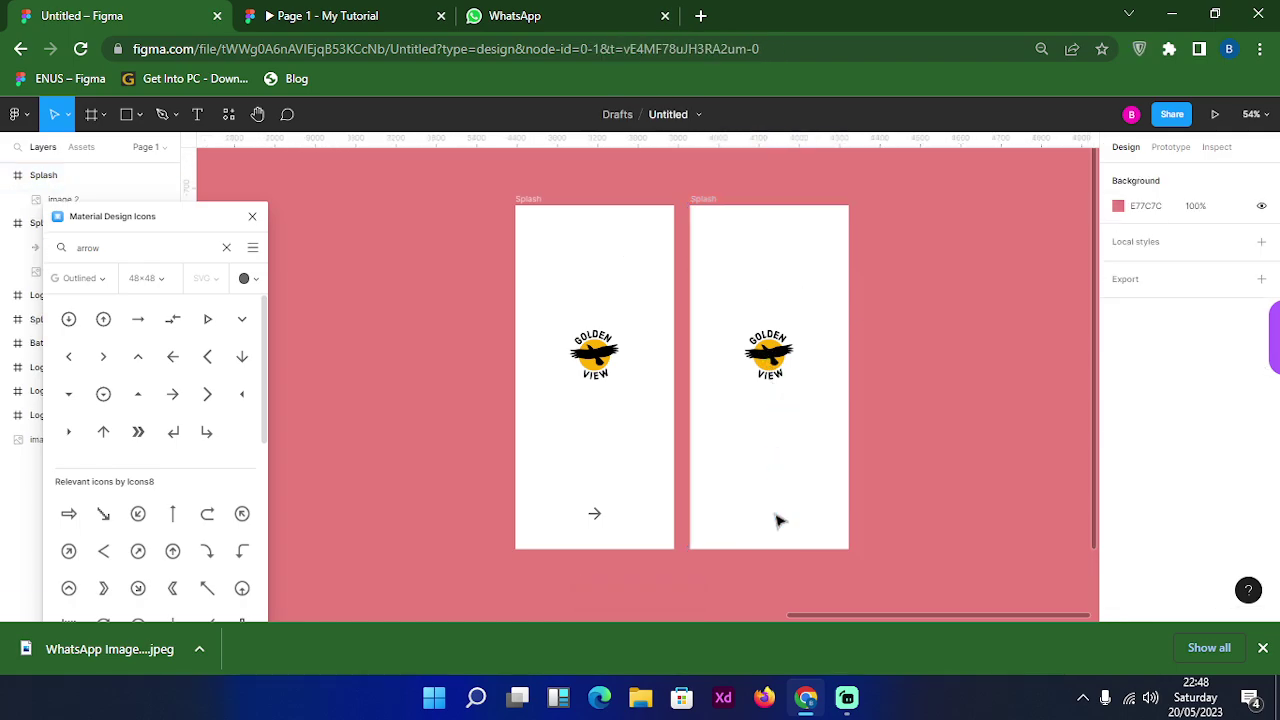
{"action": "left_click", "coordinate": [704, 201]}
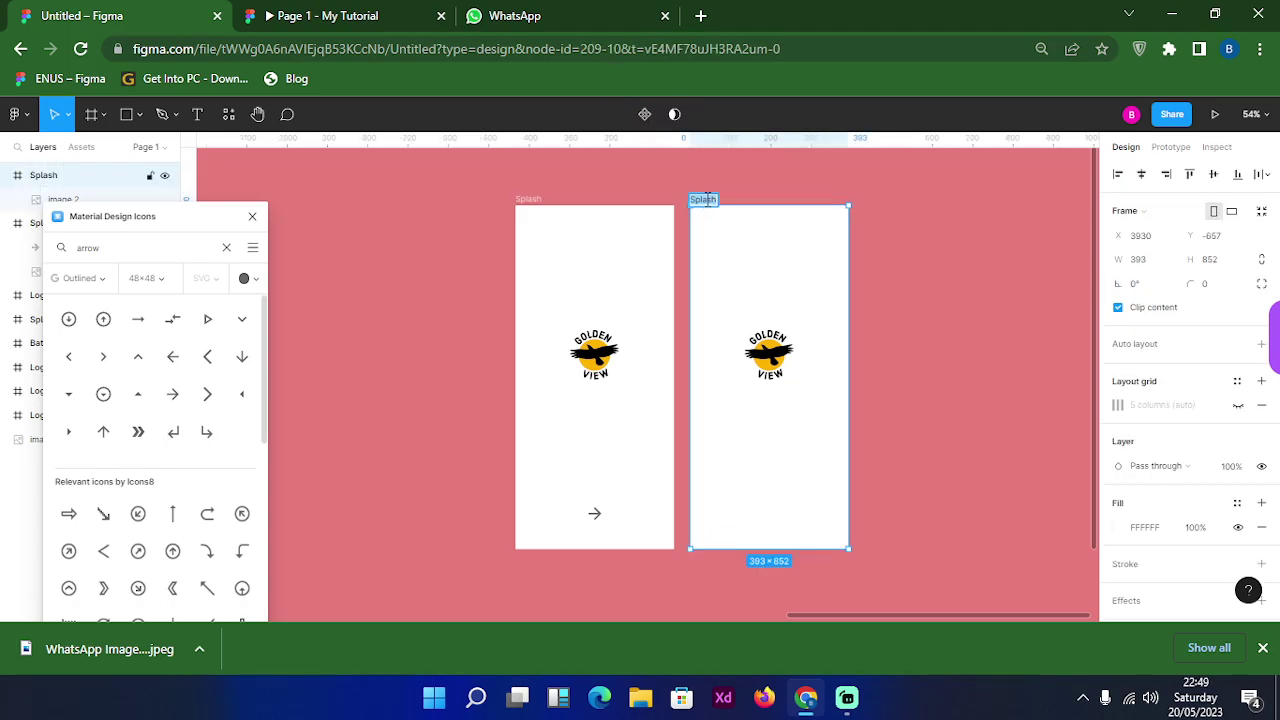
{"action": "type", "text": "Login"}
{"action": "left_click", "coordinate": [757, 194]}
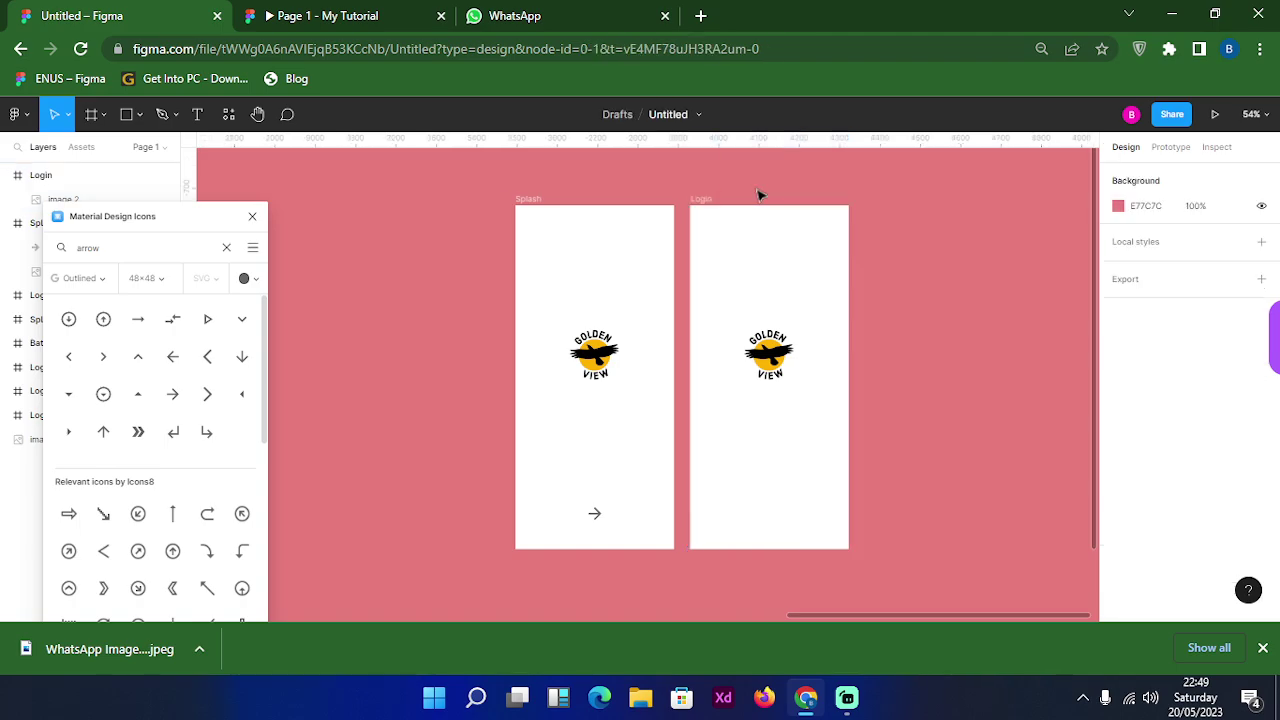
Show the Login frame's column layout grid and move its Golden View logo up to X 115, Y 37
{"action": "left_click", "coordinate": [708, 202]}
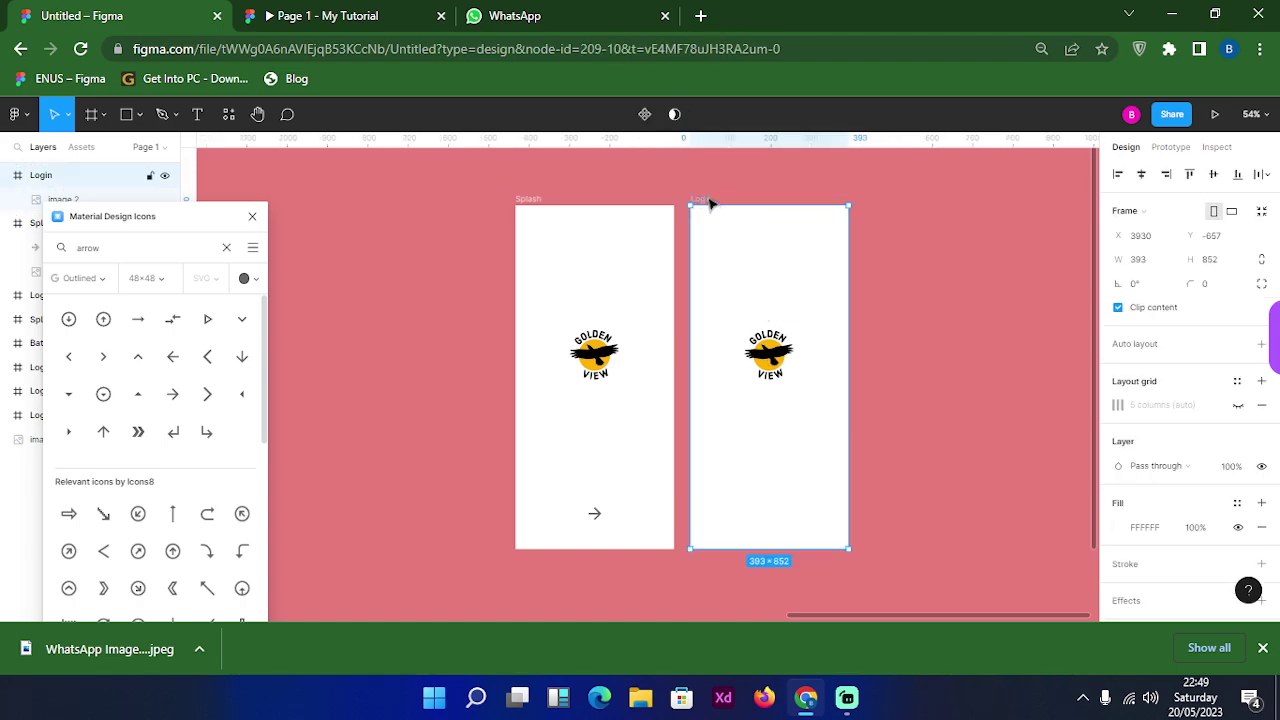
{"action": "left_click", "coordinate": [1238, 405]}
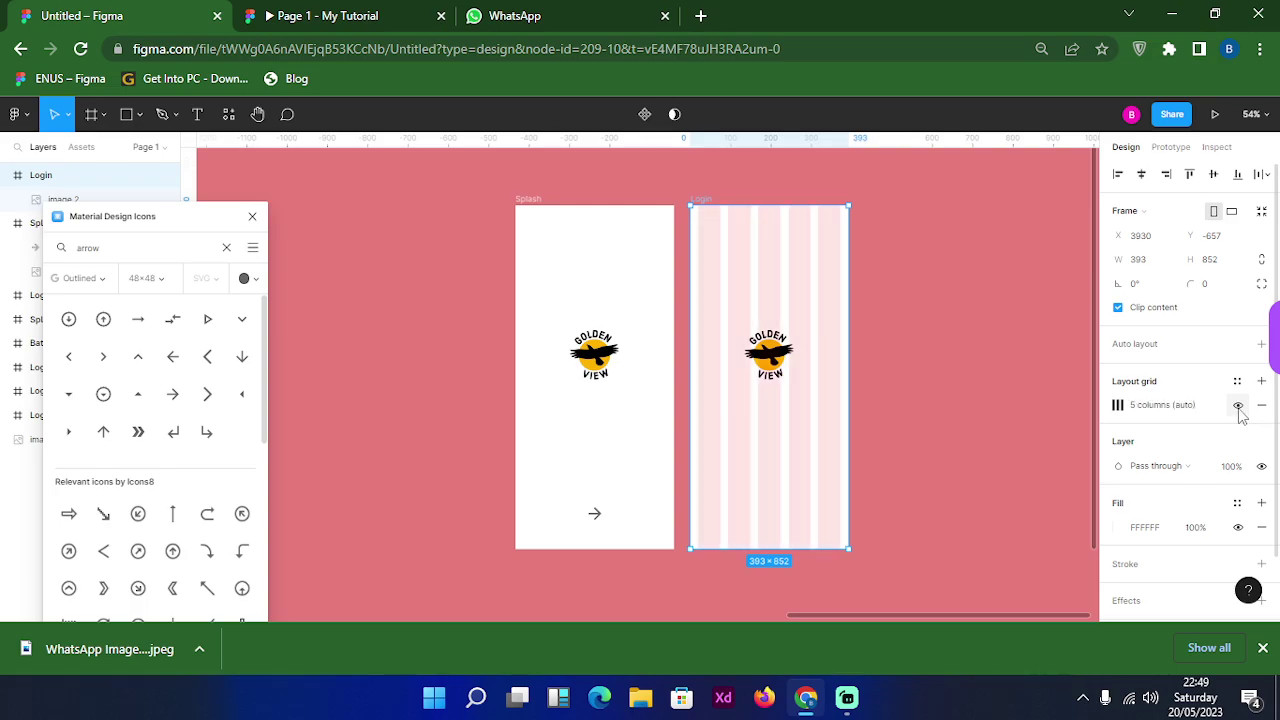
{"action": "scroll", "coordinate": [743, 309], "scroll_direction": "right", "scroll_amount": 1}
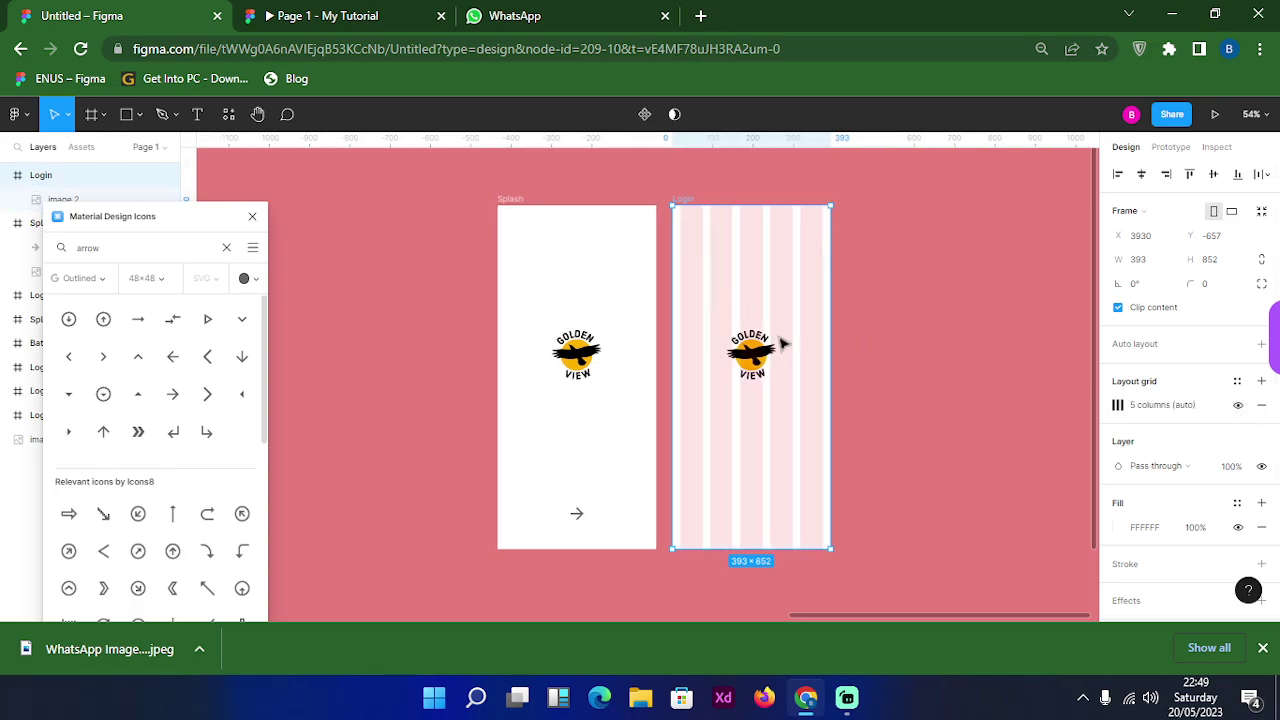
{"action": "left_click", "coordinate": [779, 365]}
{"action": "left_click_drag", "start_coordinate": [770, 372], "coordinate": [755, 257]}
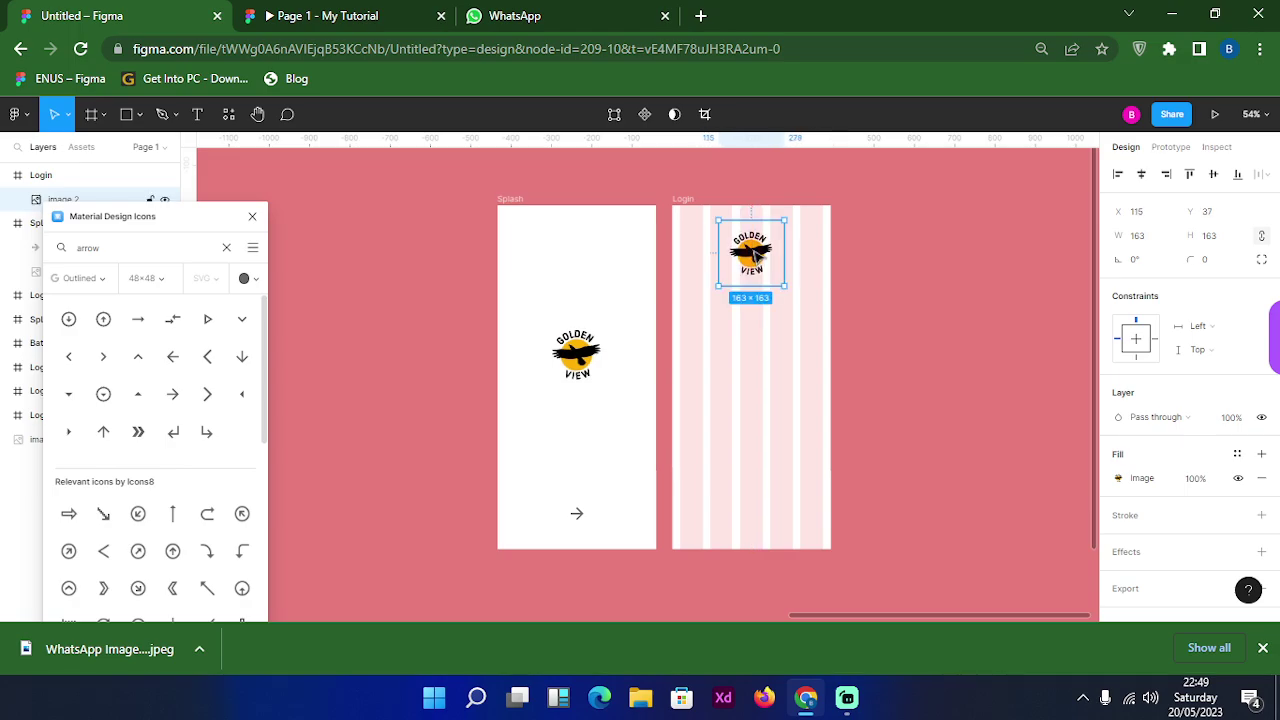
{"action": "left_click", "coordinate": [884, 248]}
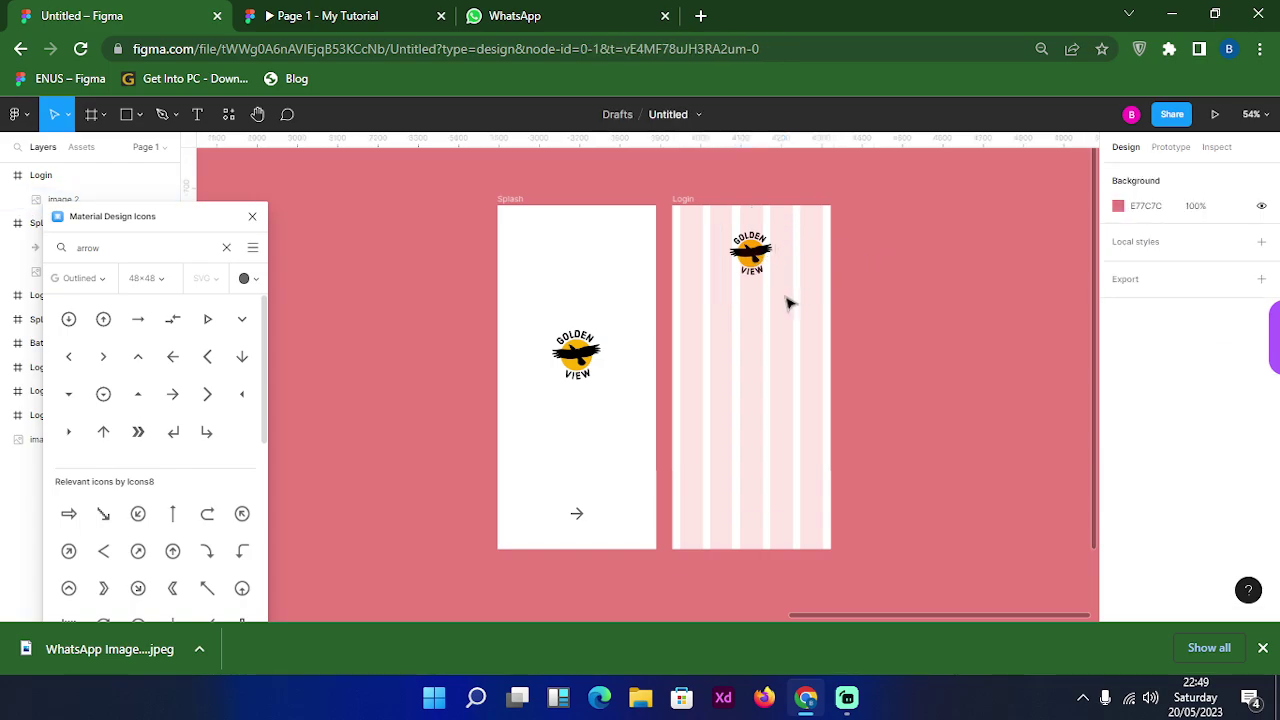
Add the text "Login" below the logo in the Login frame and set its font to Poppins
{"action": "key", "text": "t"}
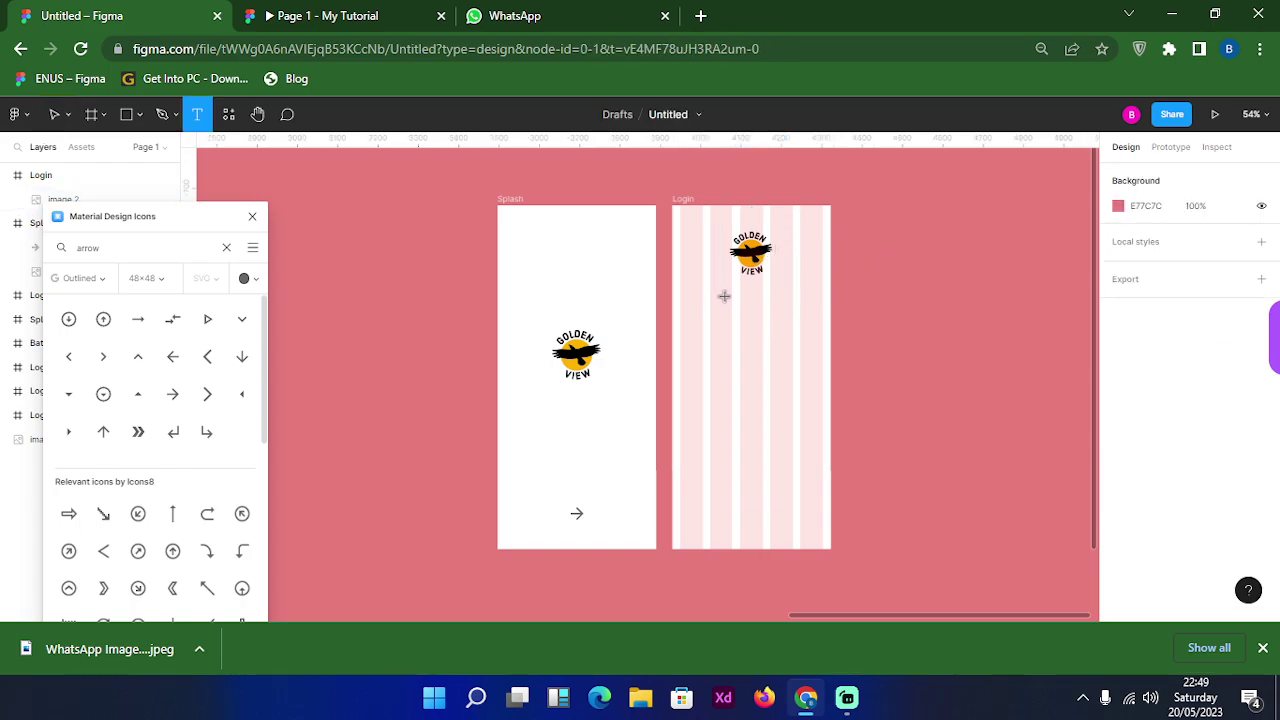
{"action": "left_click", "coordinate": [724, 297]}
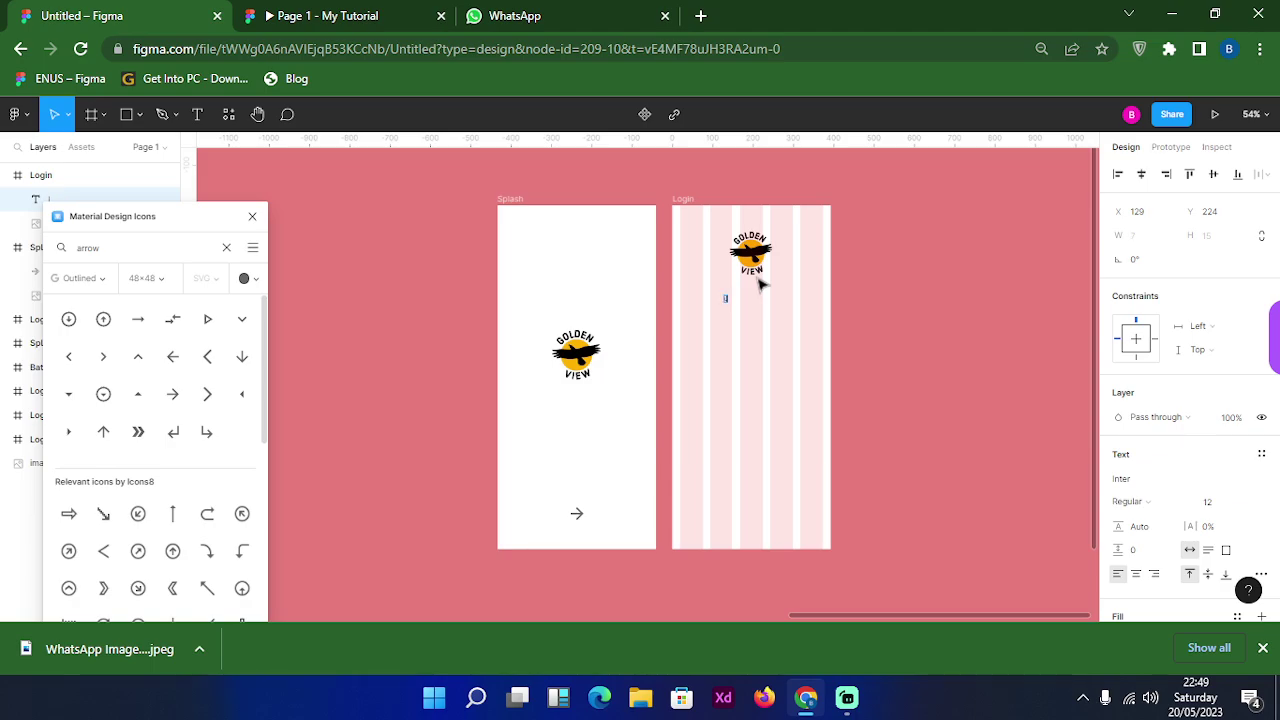
{"action": "type", "text": "Login"}
{"action": "key", "text": "Escape"}
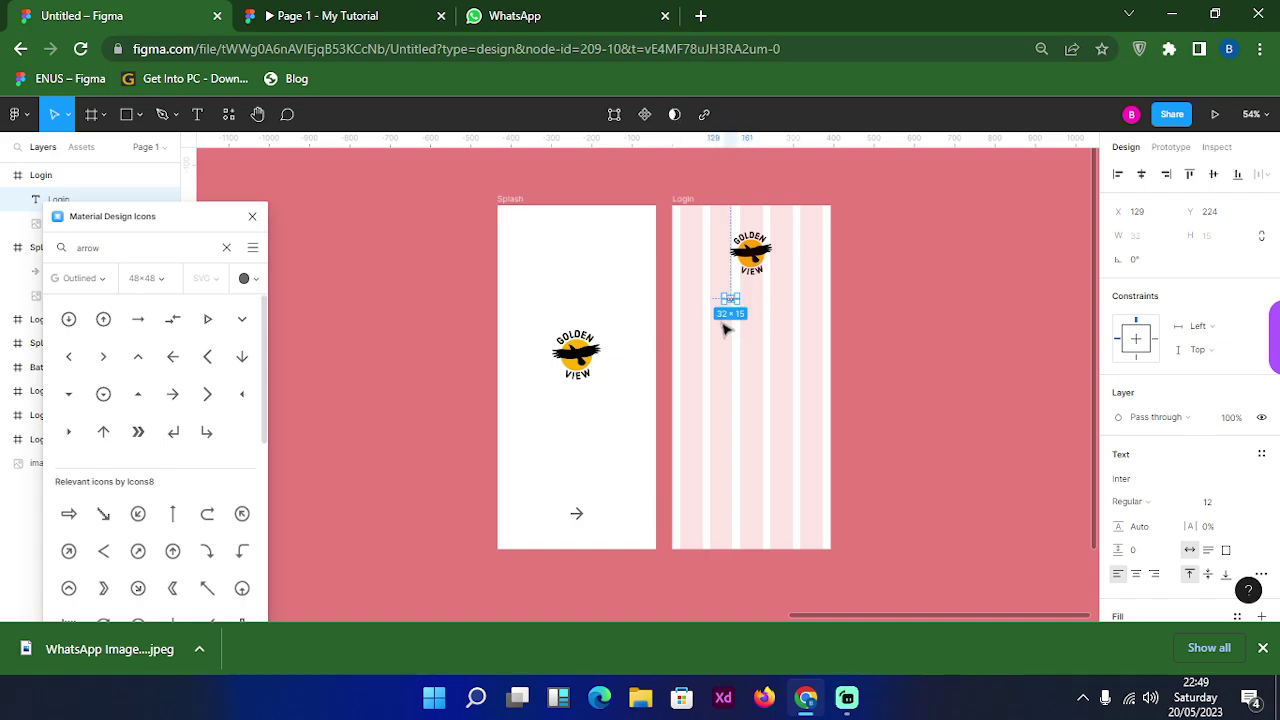
{"action": "left_click", "coordinate": [1165, 482]}
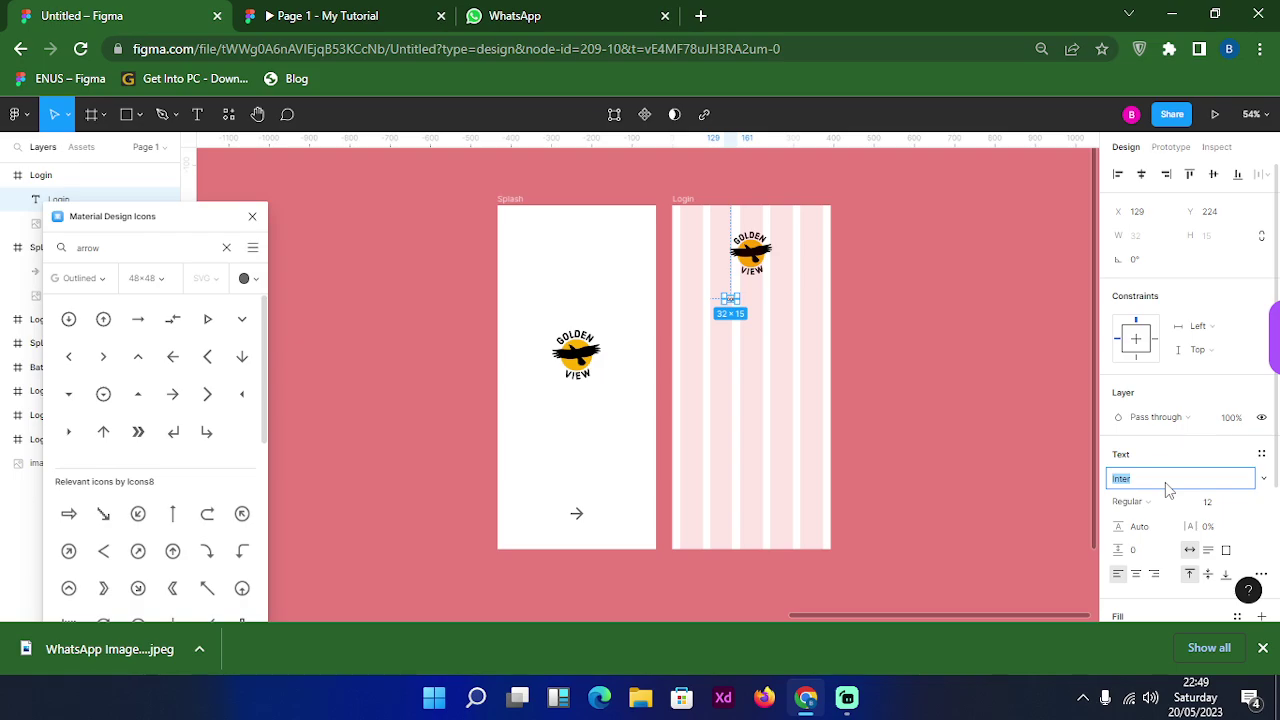
{"action": "type", "text": "Poppins"}
{"action": "key", "text": "Return"}
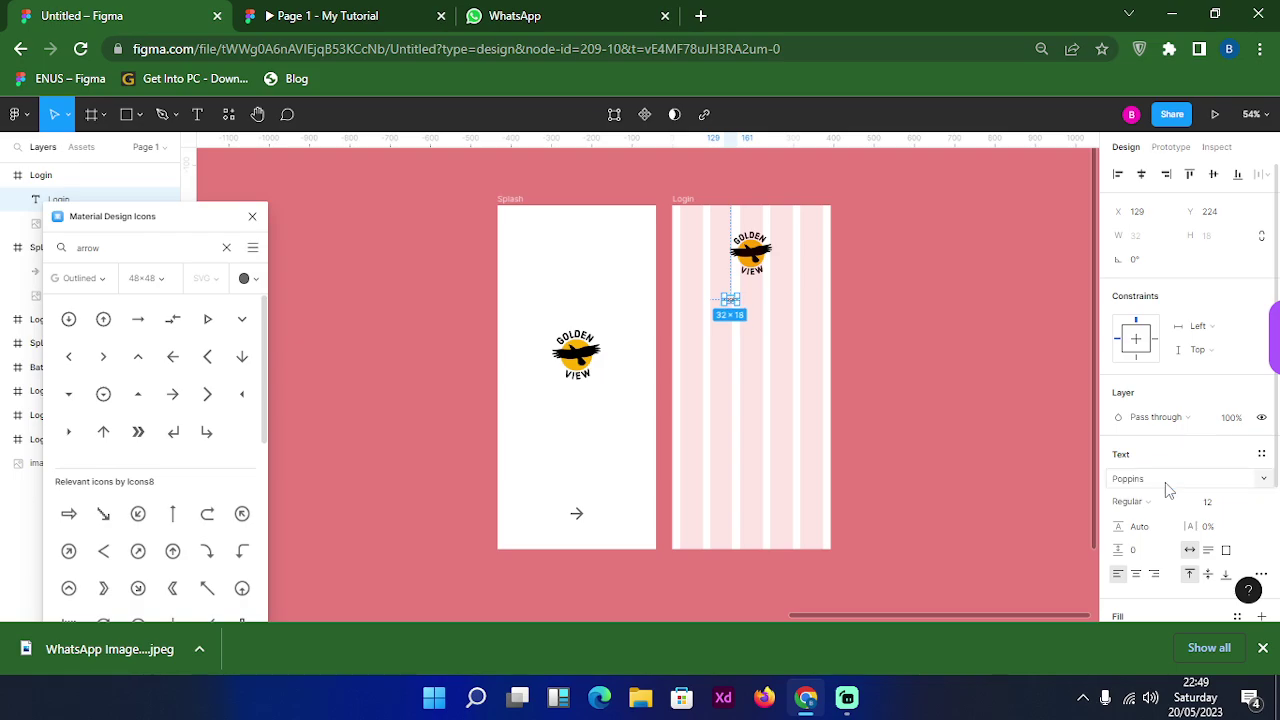
Set the Login heading's font size to 30
{"action": "left_click", "coordinate": [1220, 512]}
{"action": "key", "text": "Up"}
{"action": "key", "text": "Up"}
{"action": "key", "text": "Up"}
{"action": "key", "text": "Up"}
{"action": "key", "text": "Up"}
{"action": "key", "text": "Up"}
{"action": "key", "text": "Up"}
{"action": "key", "text": "Up"}
{"action": "key", "text": "Up"}
{"action": "key", "text": "Up"}
{"action": "key", "text": "Up"}
{"action": "key", "text": "Up"}
{"action": "key", "text": "Up"}
{"action": "key", "text": "Up"}
{"action": "key", "text": "Up"}
{"action": "key", "text": "Up"}
{"action": "key", "text": "Up"}
{"action": "key", "text": "Up"}
{"action": "key", "text": "Up"}
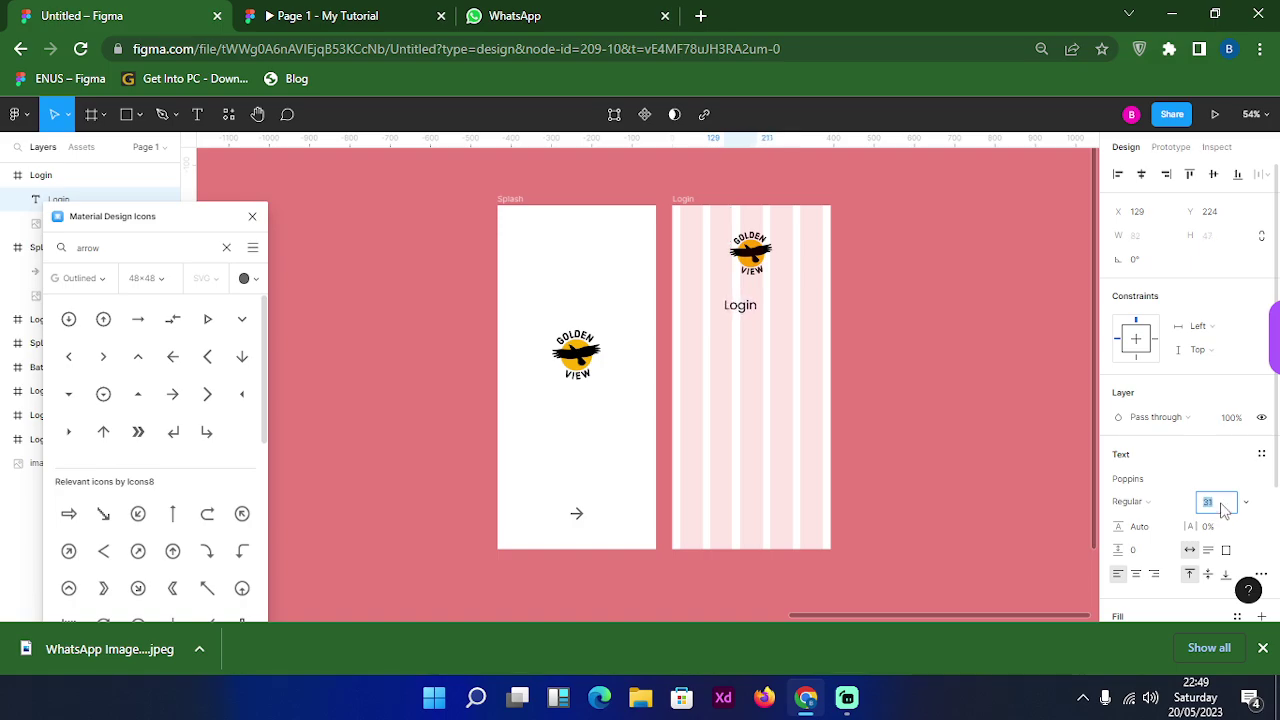
{"action": "key", "text": "Down"}
Move the Login heading to X 157, Y 200, centred just under the logo
{"action": "left_click", "coordinate": [737, 317]}
{"action": "left_click", "coordinate": [737, 309]}
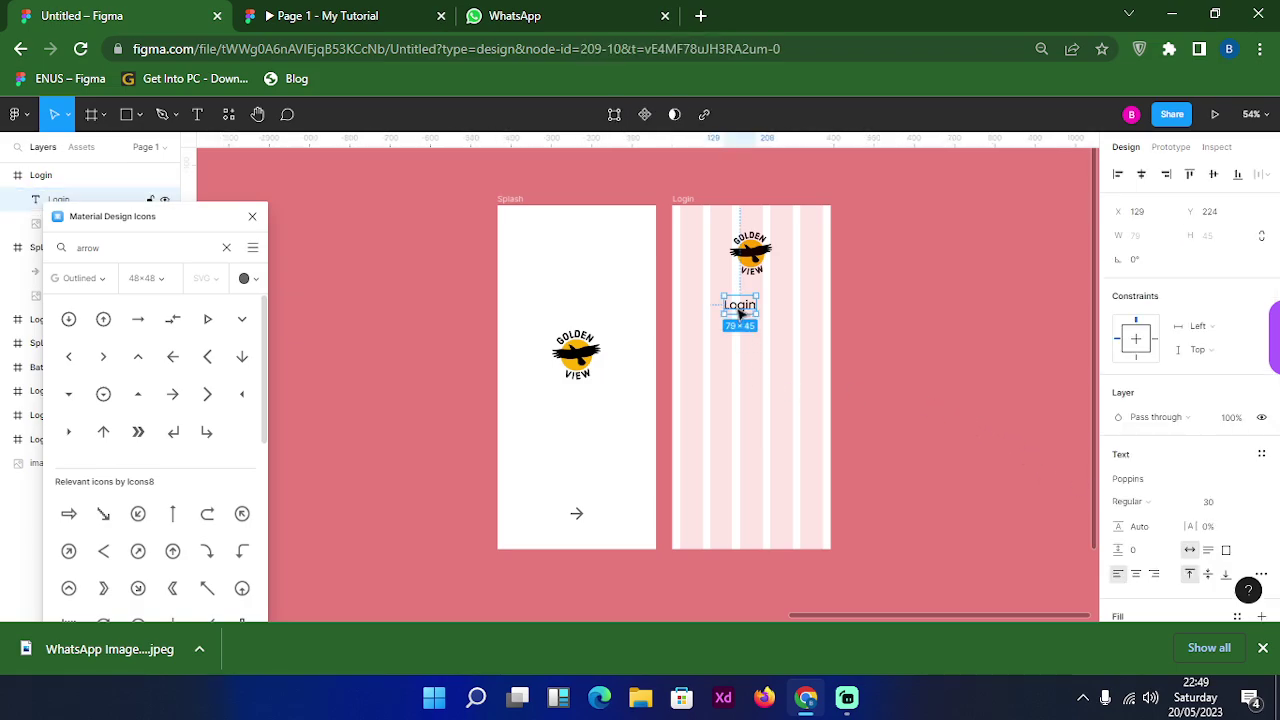
{"action": "left_click_drag", "start_coordinate": [746, 309], "coordinate": [754, 305]}
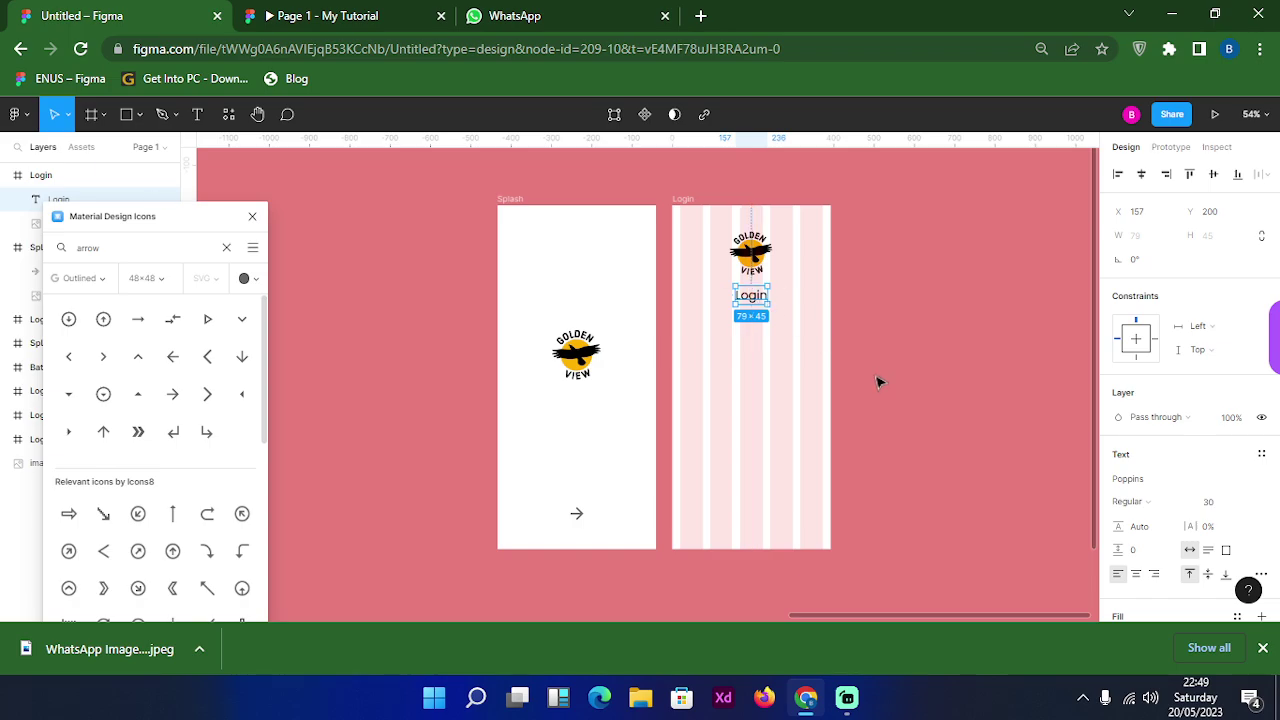
Set the Login heading's font weight to SemiBold
{"action": "left_click", "coordinate": [1156, 502]}
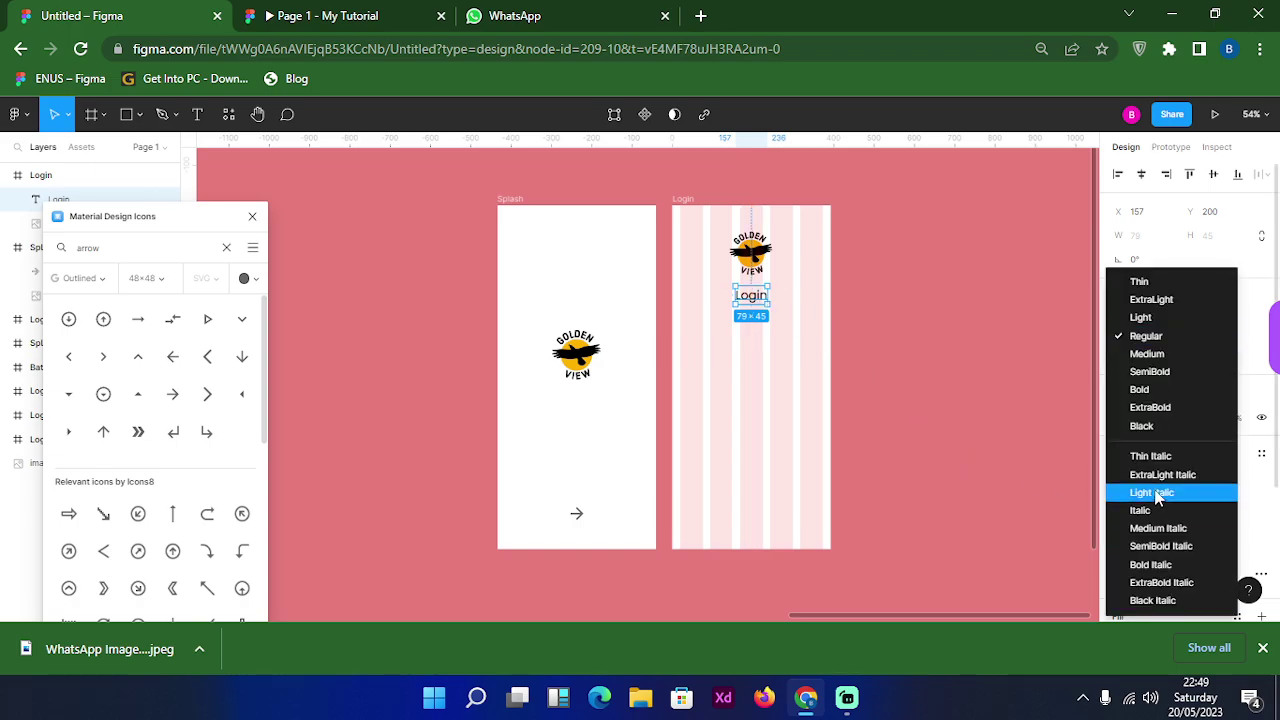
{"action": "left_click", "coordinate": [1150, 372]}
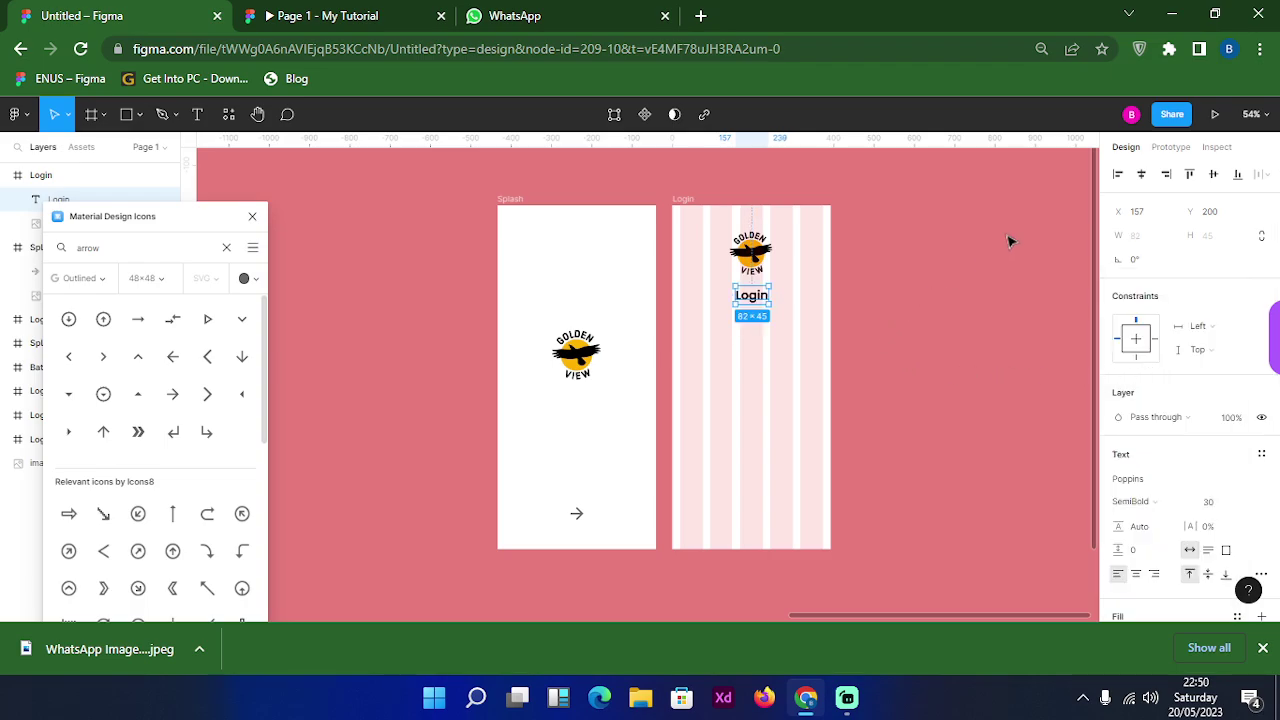
{"action": "left_click", "coordinate": [871, 314]}
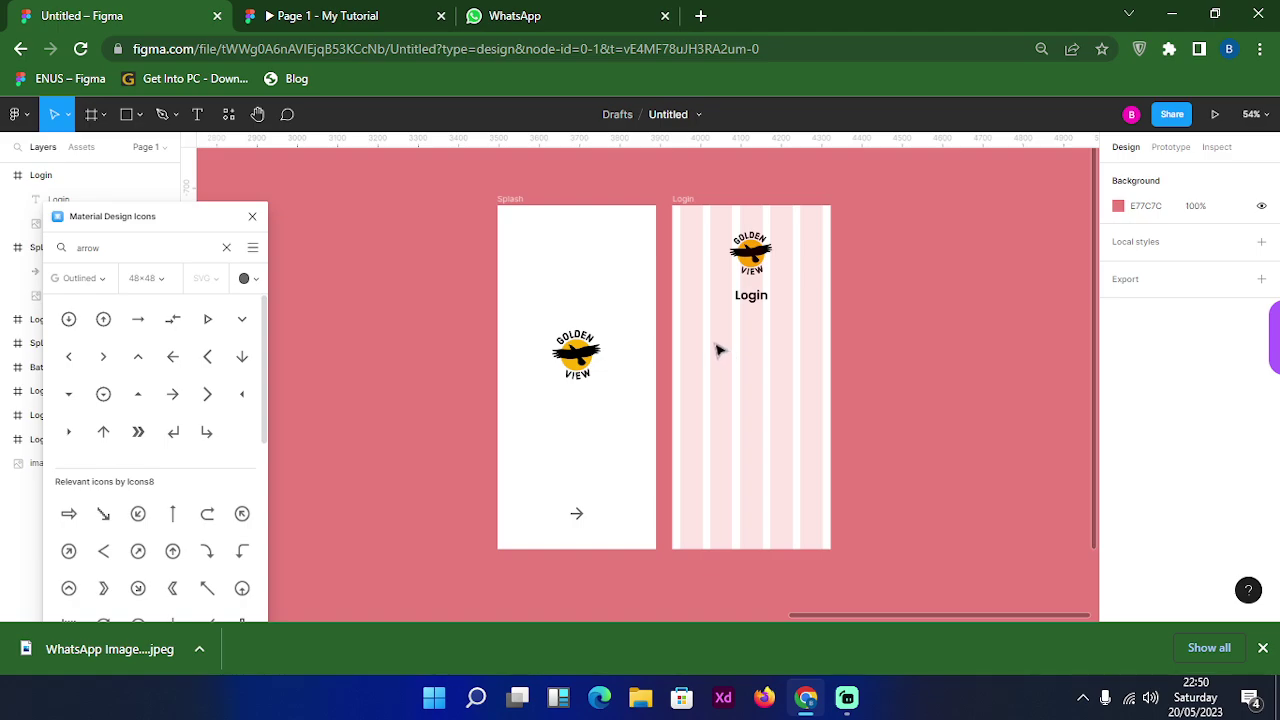
Draw a rectangle about 353 by 56 spanning the columns below the Login heading, at X 20, Y 311
{"action": "left_click", "coordinate": [136, 114]}
{"action": "left_click", "coordinate": [111, 151]}
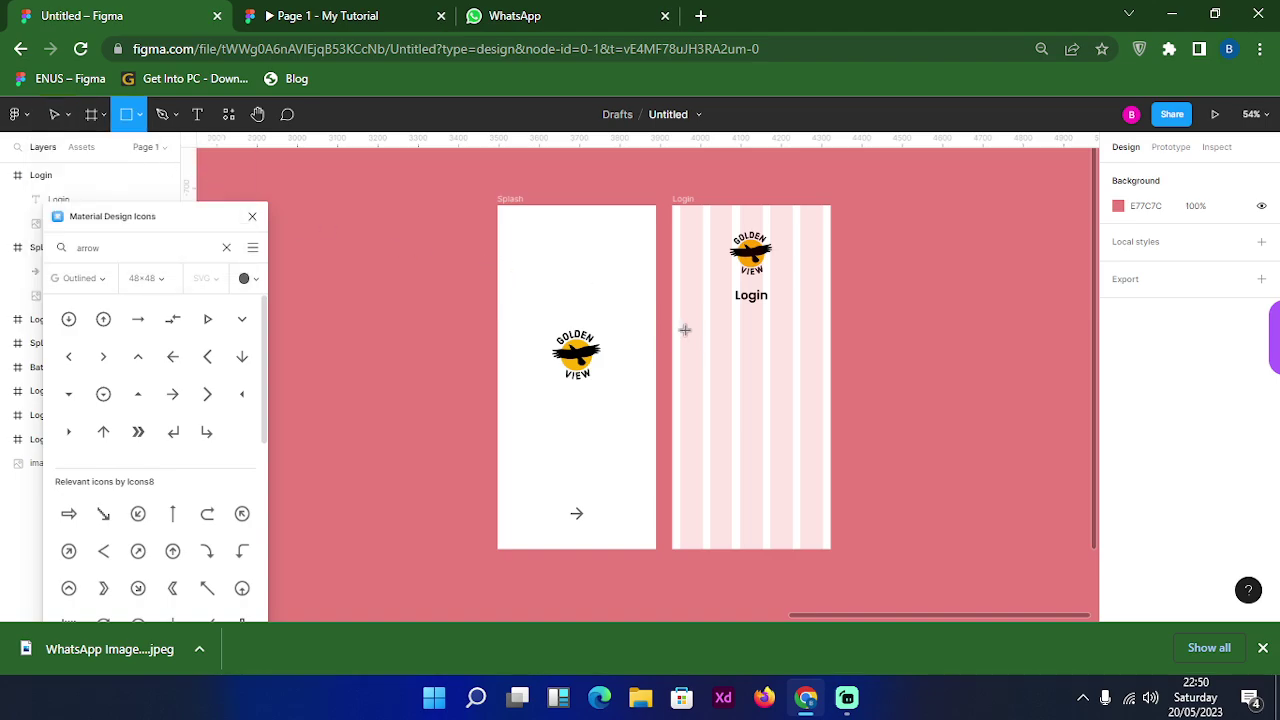
{"action": "mouse_move", "coordinate": [680, 331]}
{"action": "left_mouse_down"}
{"action": "mouse_move", "coordinate": [702, 357]}
{"action": "mouse_move", "coordinate": [838, 352]}
{"action": "mouse_move", "coordinate": [822, 350]}
{"action": "mouse_move", "coordinate": [829, 363]}
{"action": "left_mouse_up"}
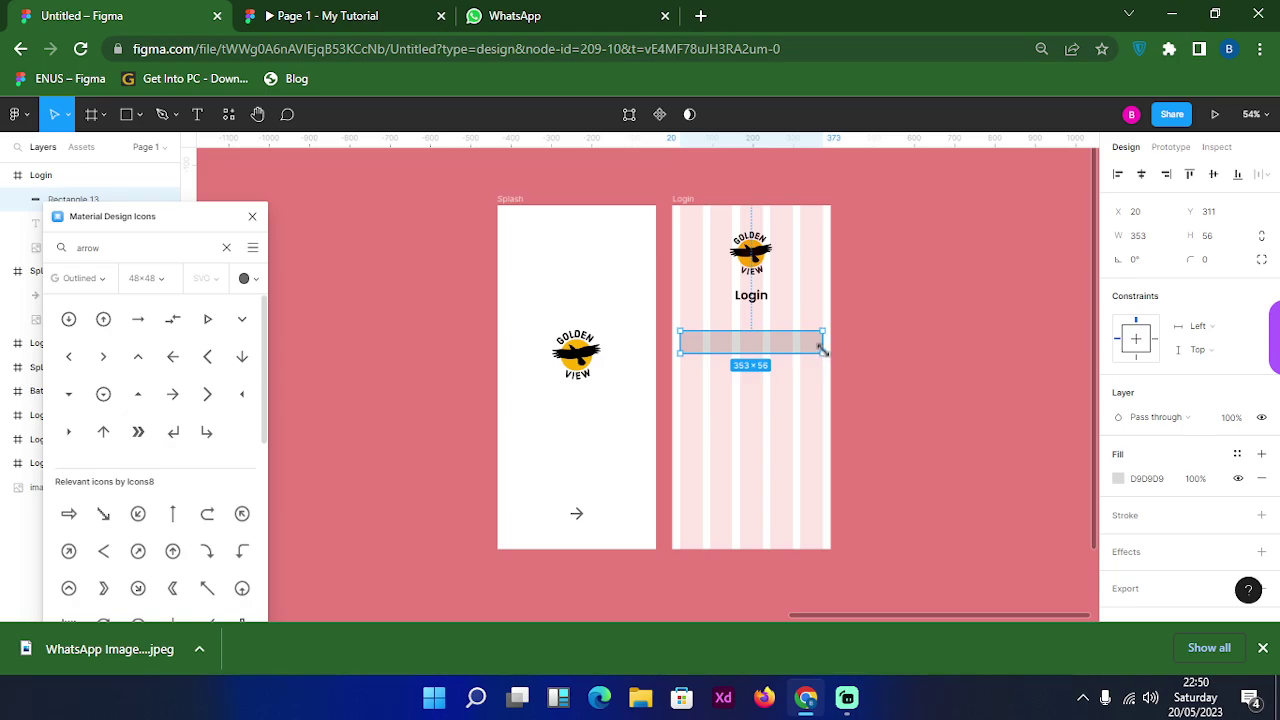
Set the height of the rectangle below the Login heading to 50
{"action": "left_click", "coordinate": [1228, 243]}
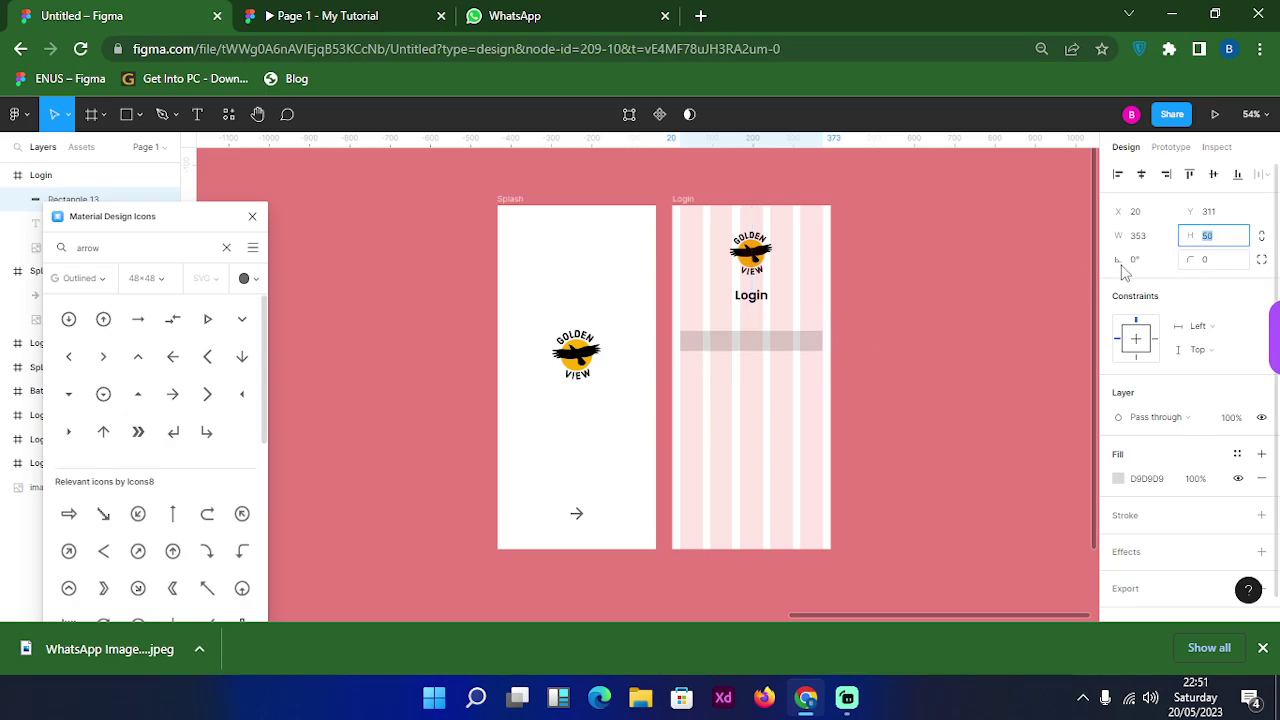
{"action": "key", "text": "Escape"}
{"action": "left_click", "coordinate": [857, 357]}
Add the text "Username/Email" over the grey rectangle, starting near its left end at about X 49, Y 333
{"action": "scroll", "coordinate": [860, 357], "scroll_direction": "left", "scroll_amount": 2}
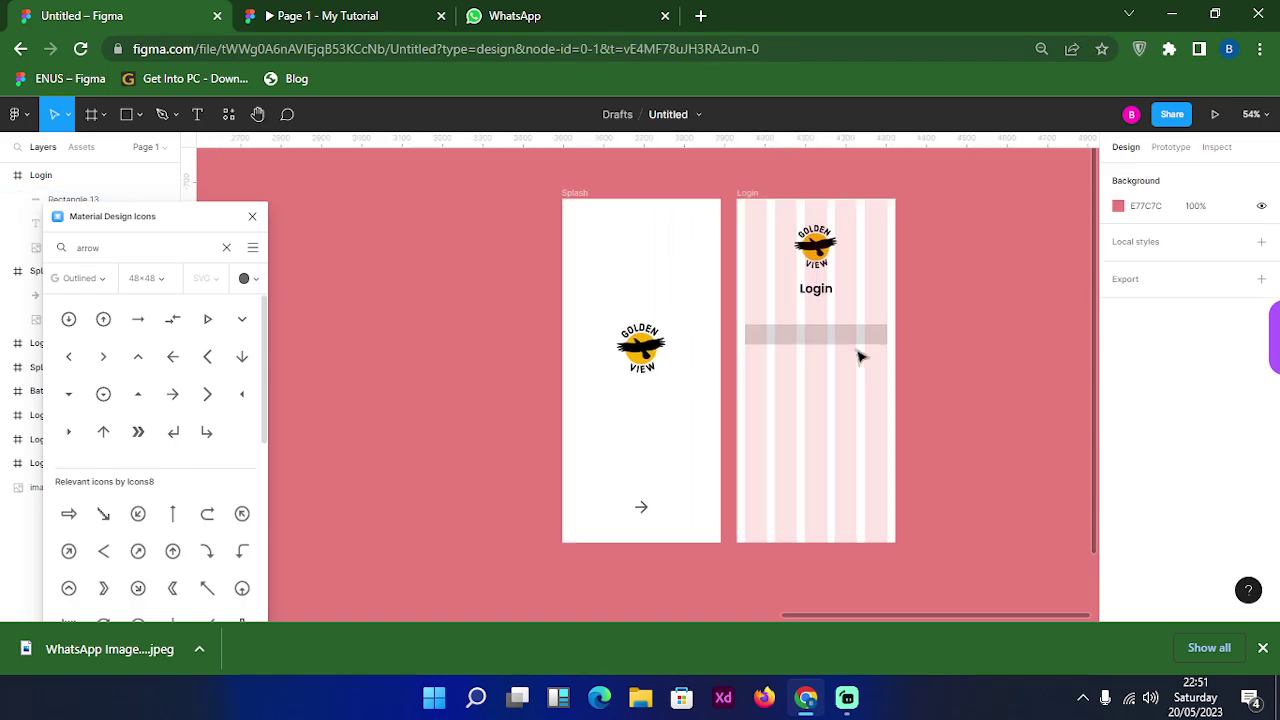
{"action": "scroll", "coordinate": [860, 357], "scroll_direction": "up", "scroll_amount": 5}
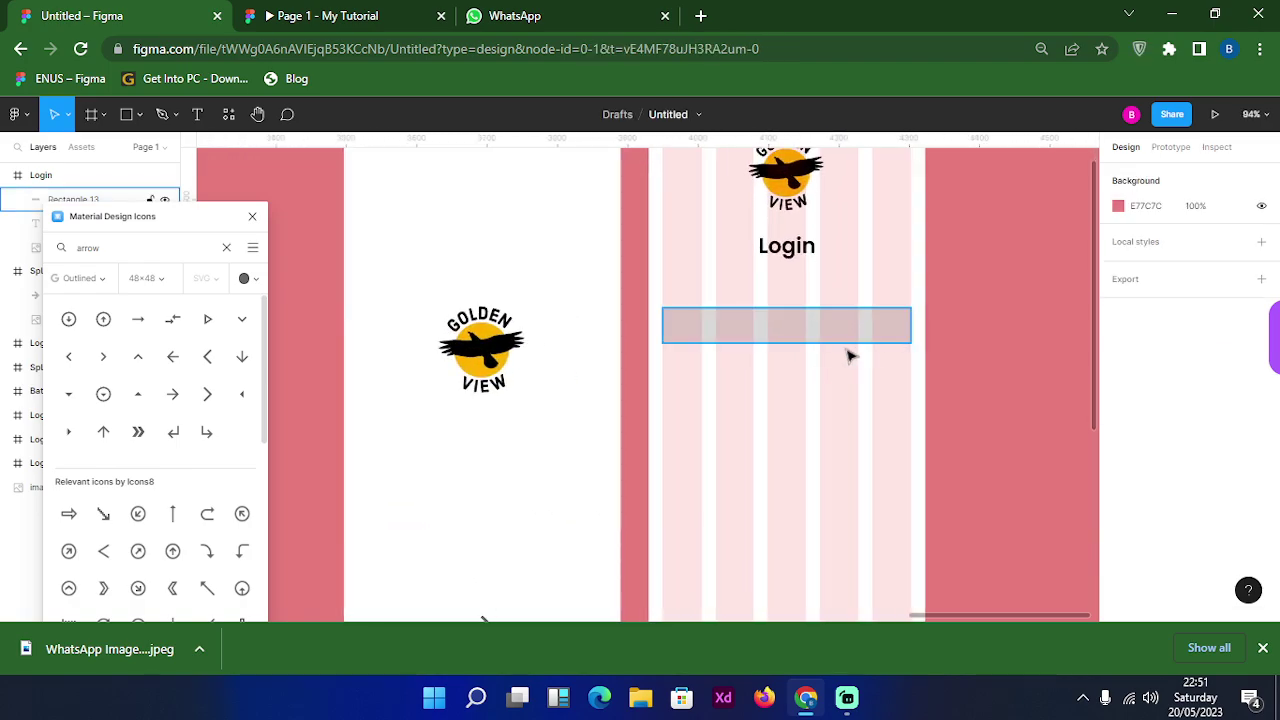
{"action": "scroll", "coordinate": [848, 354], "scroll_direction": "down", "scroll_amount": 1}
{"action": "scroll", "coordinate": [842, 356], "scroll_direction": "right", "scroll_amount": 1}
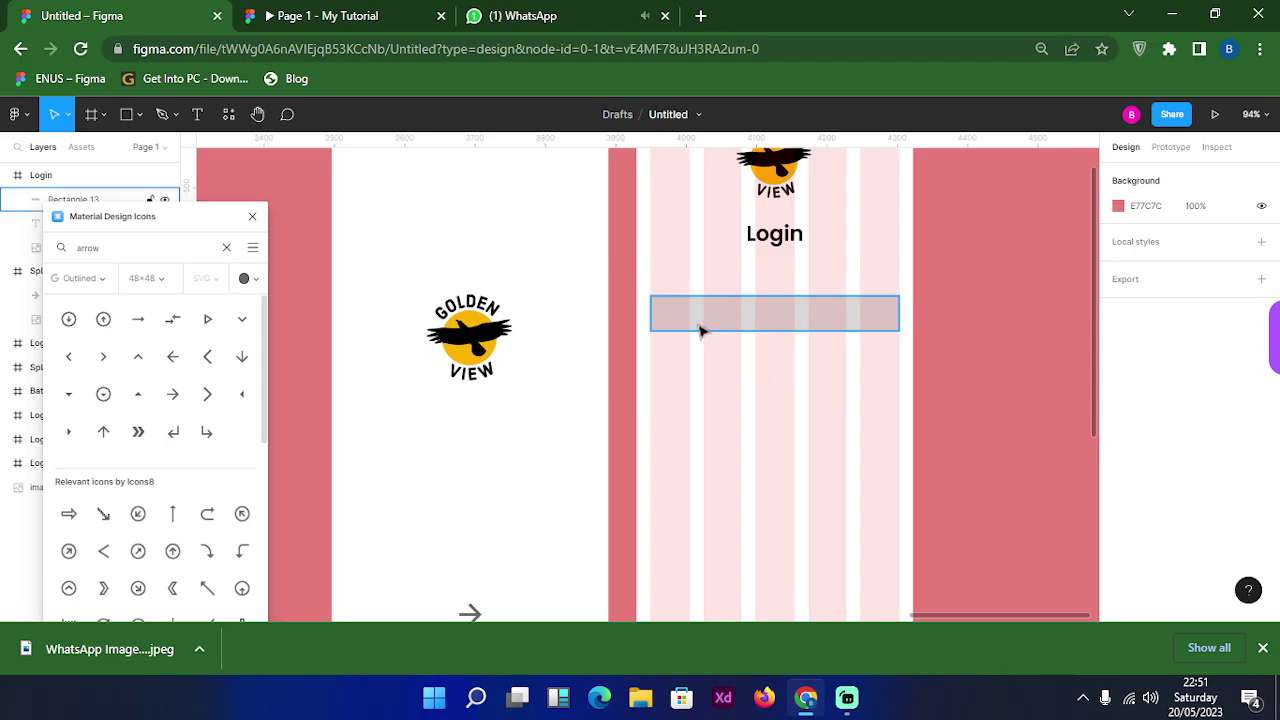
{"action": "key", "text": "t"}
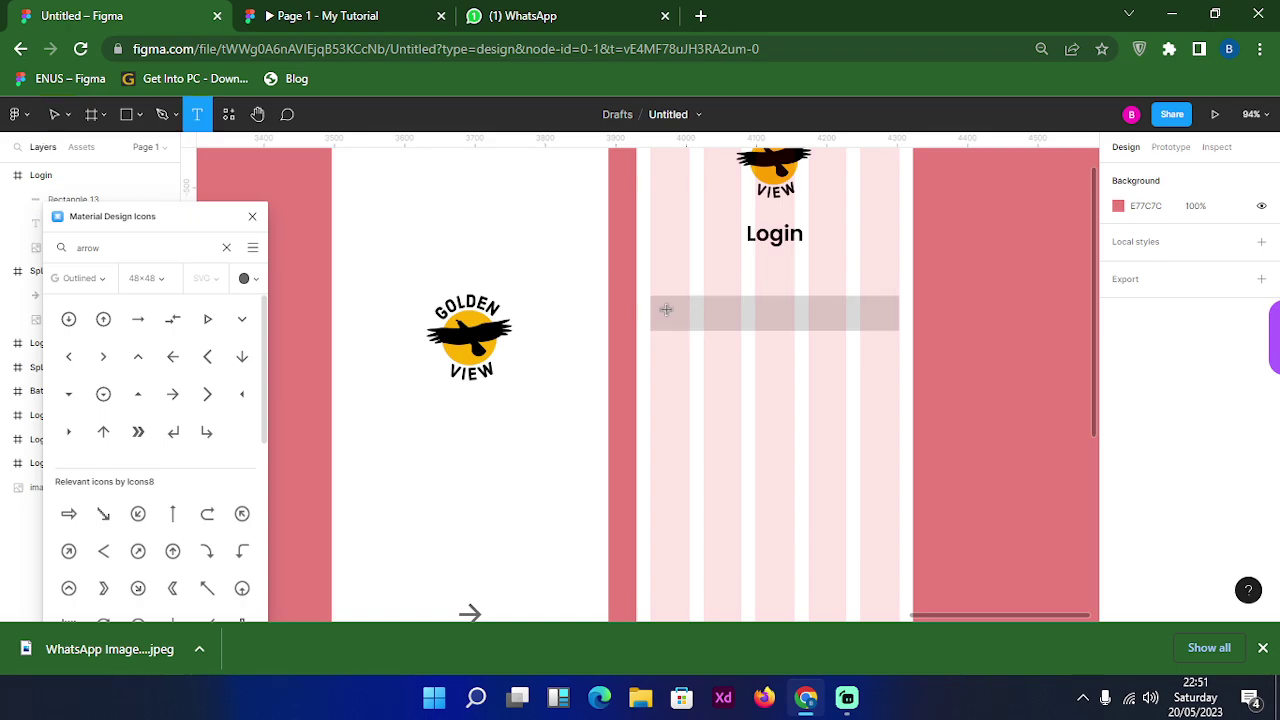
{"action": "left_click", "coordinate": [670, 311]}
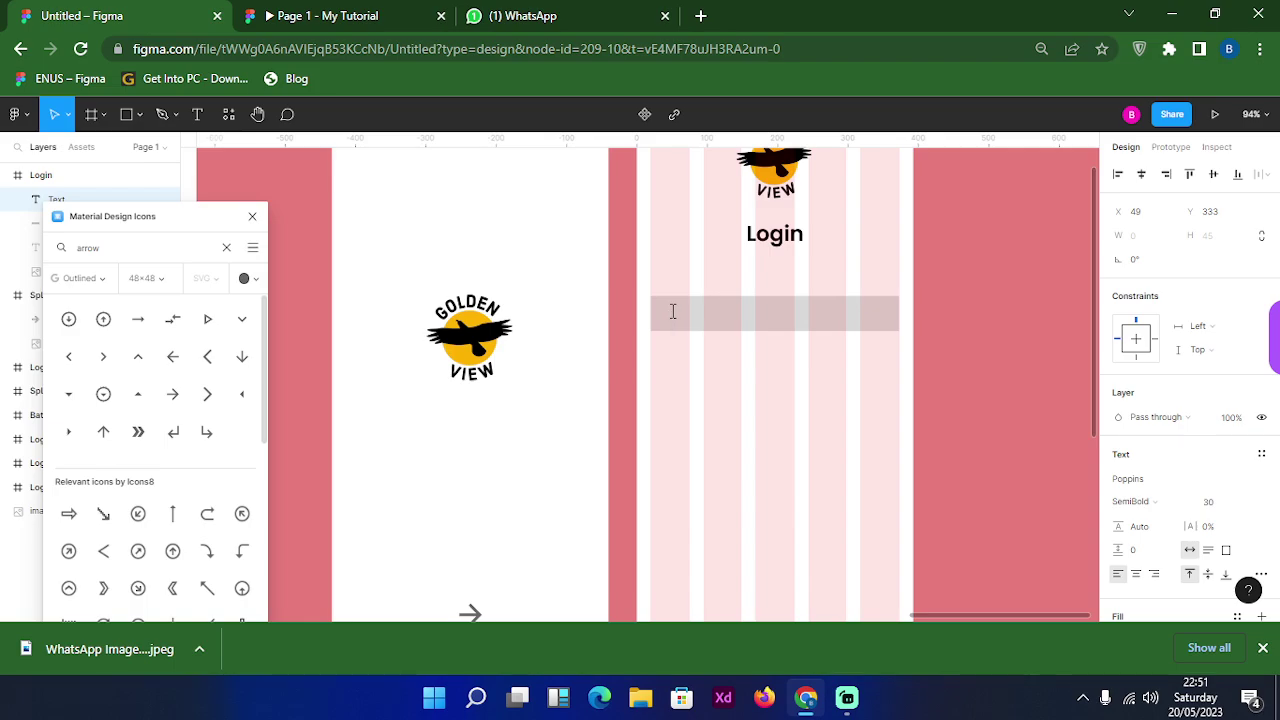
{"action": "type", "text": "Username"}
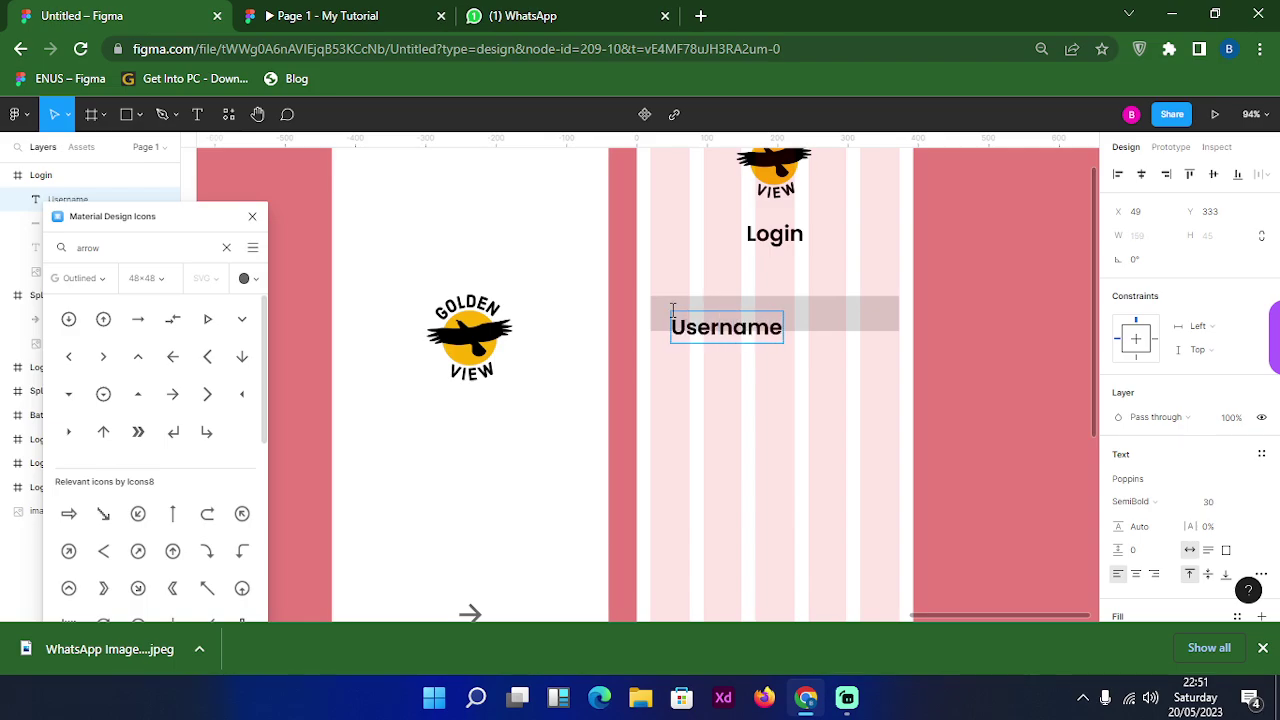
{"action": "type", "text": "/Email"}
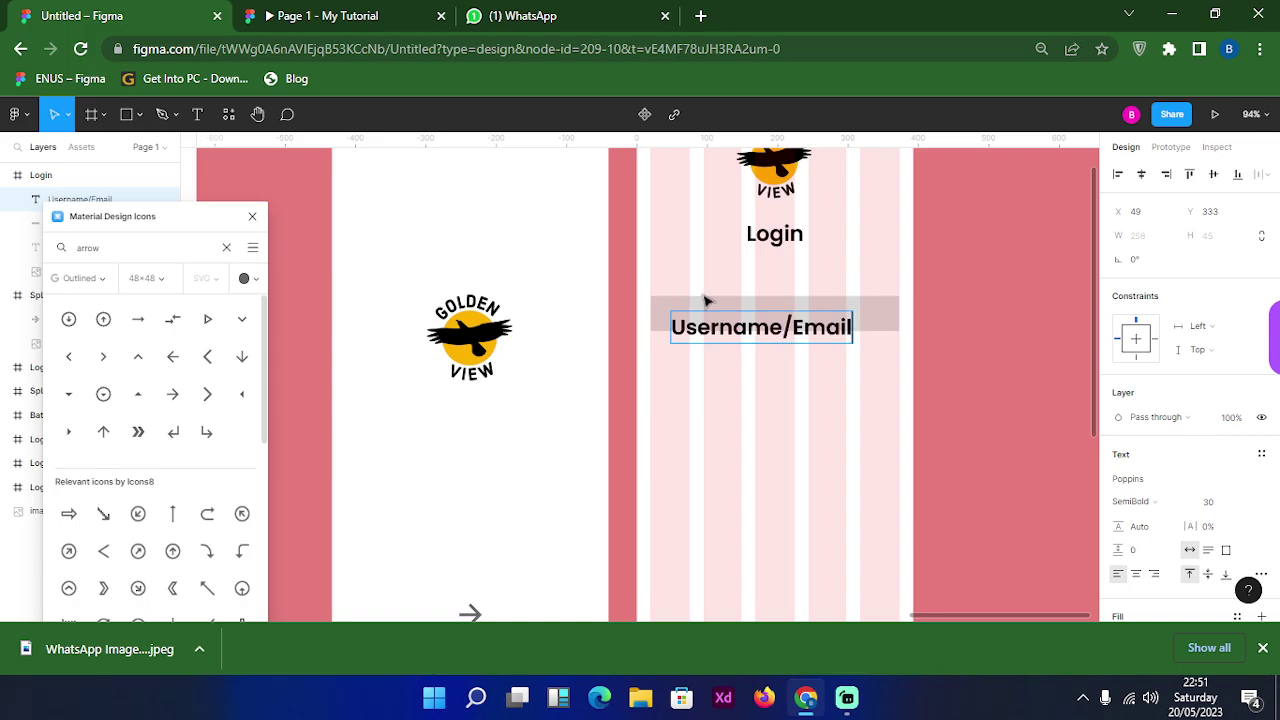
{"action": "key", "text": "Escape"}
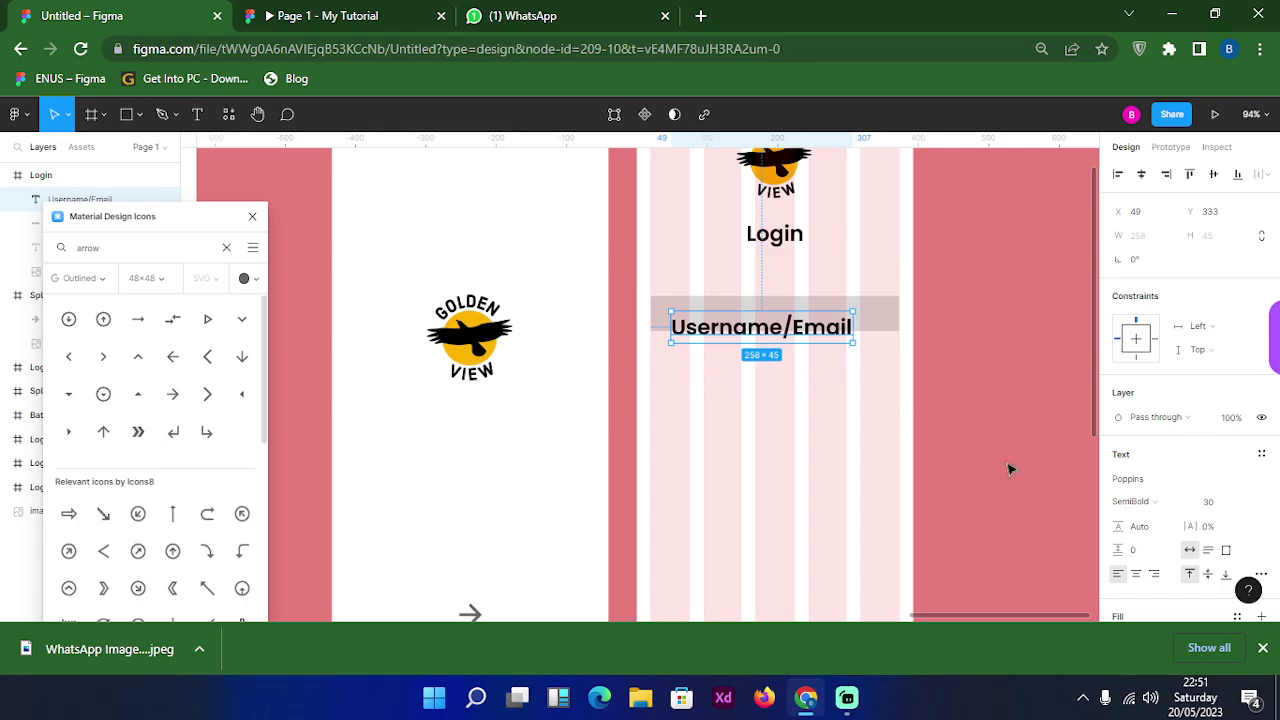
Reduce the Username/Email text's font size to 15
{"action": "left_click", "coordinate": [1210, 503]}
{"action": "key", "text": "Down"}
{"action": "key", "text": "Down"}
{"action": "key", "text": "Down"}
{"action": "key", "text": "Down"}
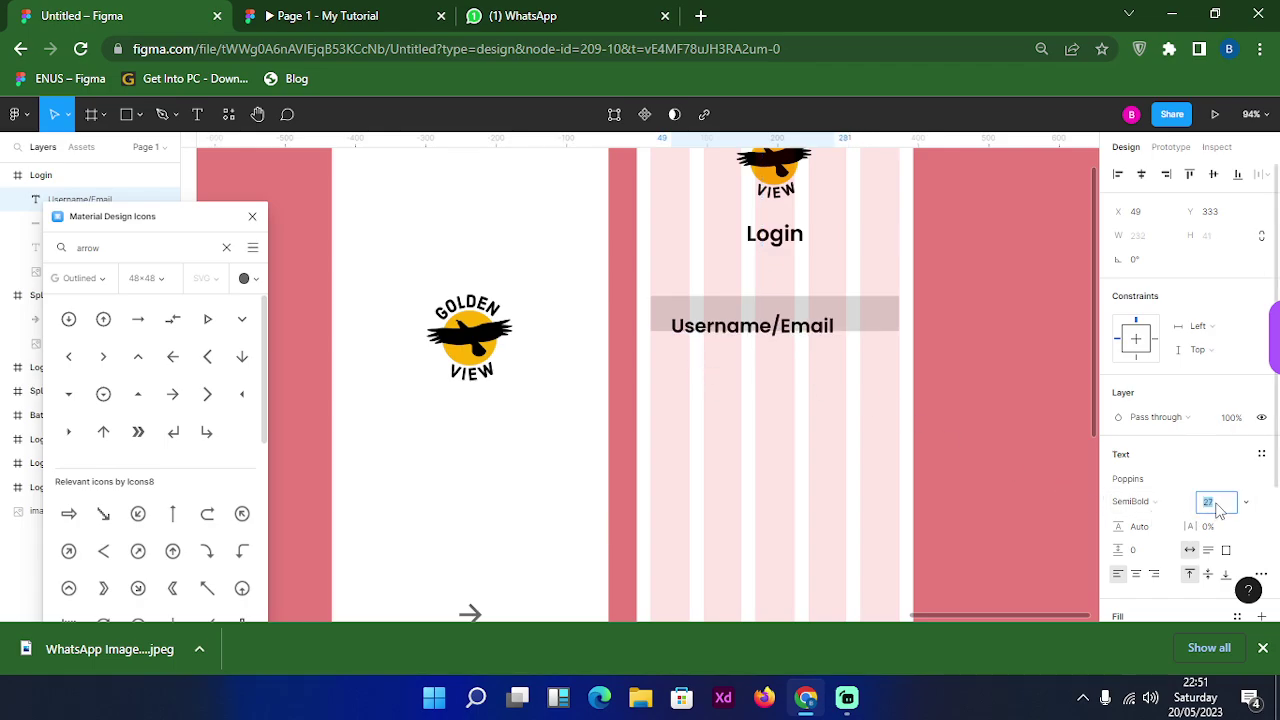
{"action": "key", "text": "Down"}
{"action": "key", "text": "Down"}
{"action": "key", "text": "Down"}
{"action": "key", "text": "Down"}
{"action": "key", "text": "Down"}
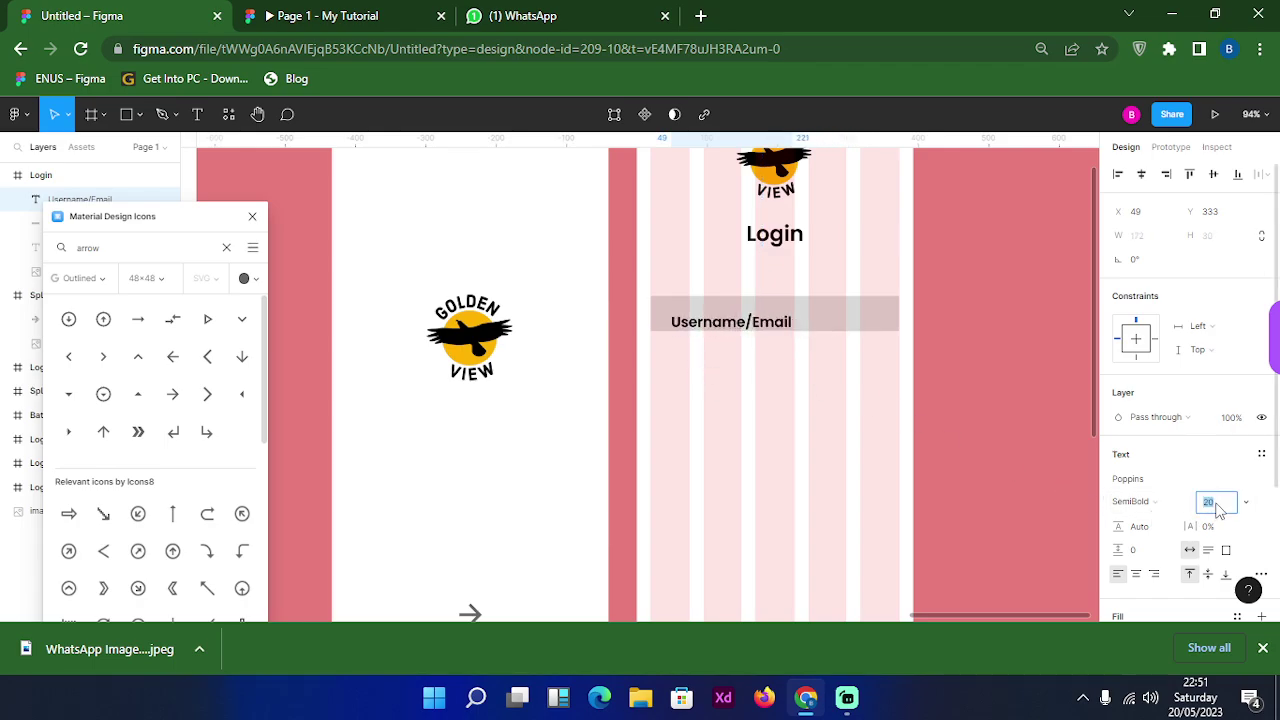
{"action": "key", "text": "Down"}
{"action": "key", "text": "Down"}
{"action": "key", "text": "Down"}
{"action": "key", "text": "Down"}
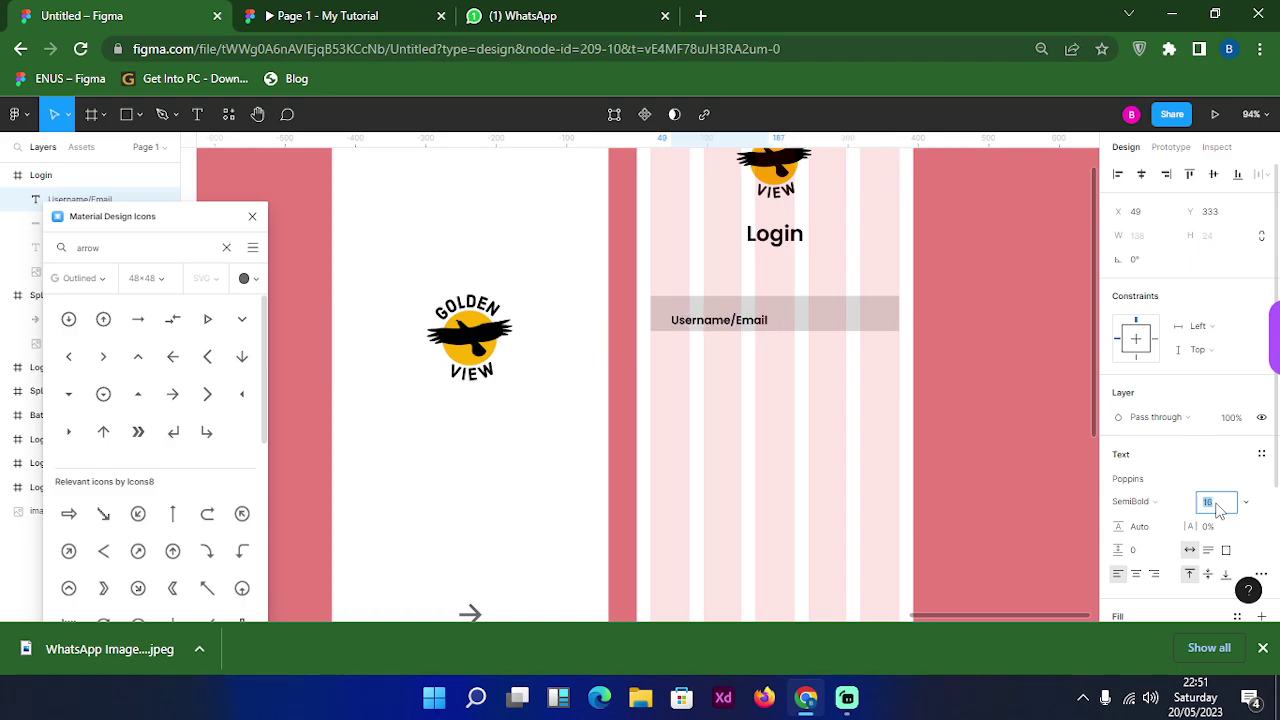
{"action": "key", "text": "Down"}
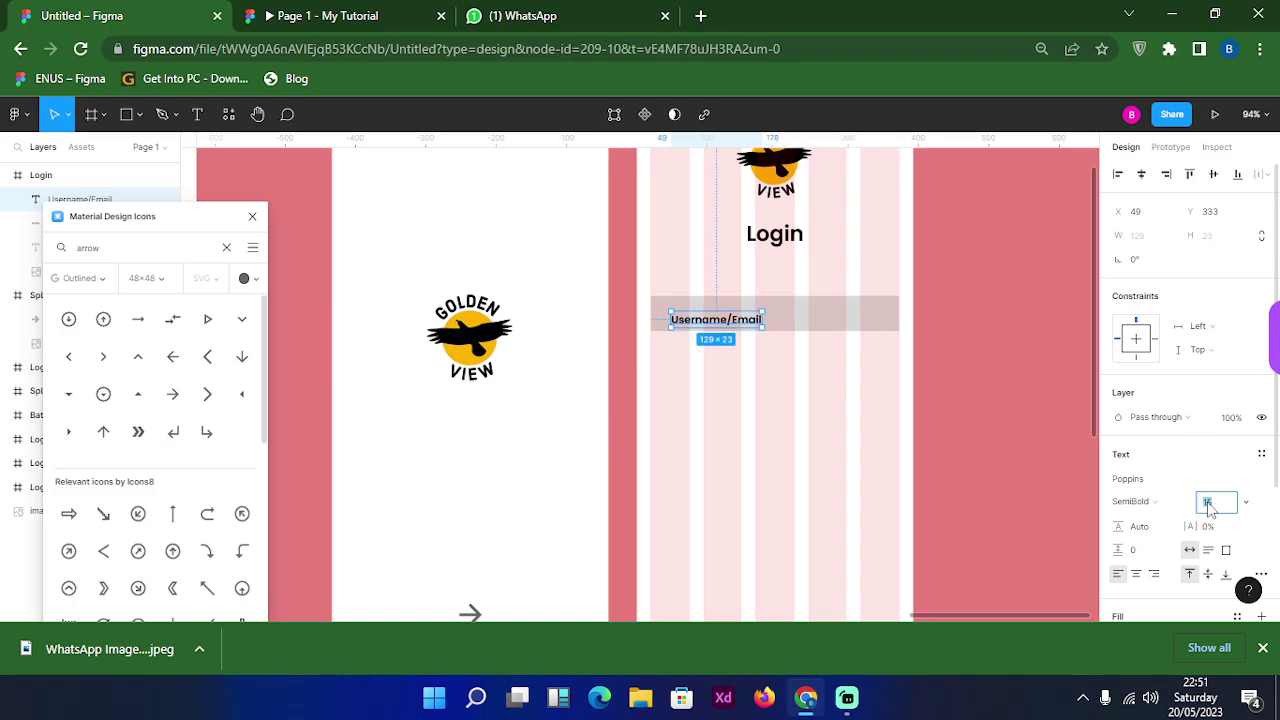
Set the Username/Email text to font size 15 with Regular weight
{"action": "key", "text": "Up"}
{"action": "key", "text": "Up"}
{"action": "key", "text": "Up"}
{"action": "key", "text": "Down"}
{"action": "key", "text": "Down"}
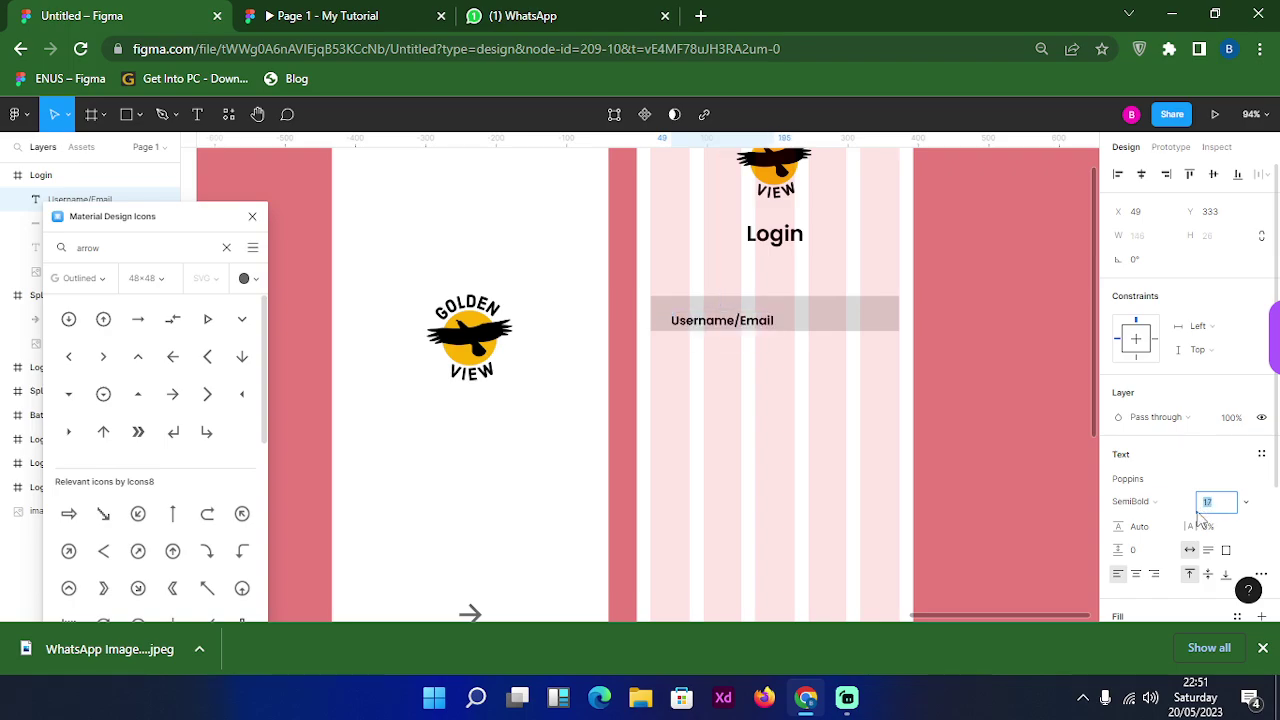
{"action": "key", "text": "Down"}
{"action": "left_click", "coordinate": [1160, 508]}
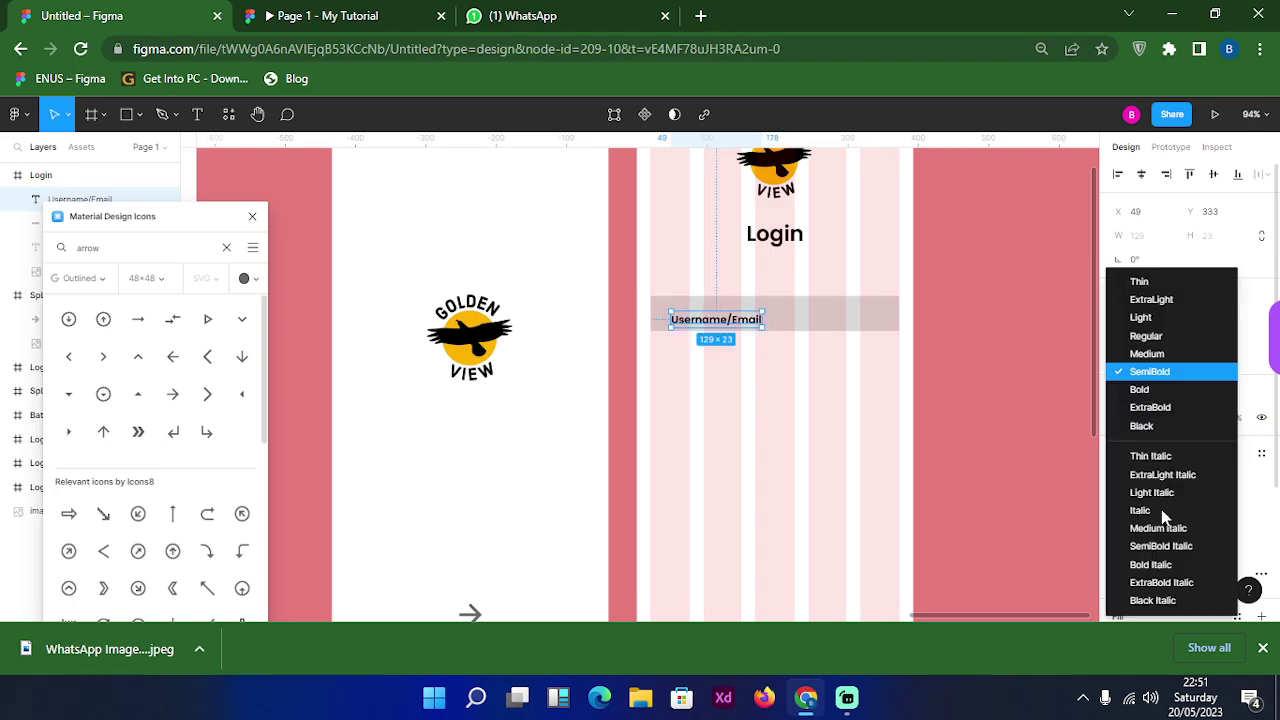
{"action": "left_click", "coordinate": [1147, 336]}
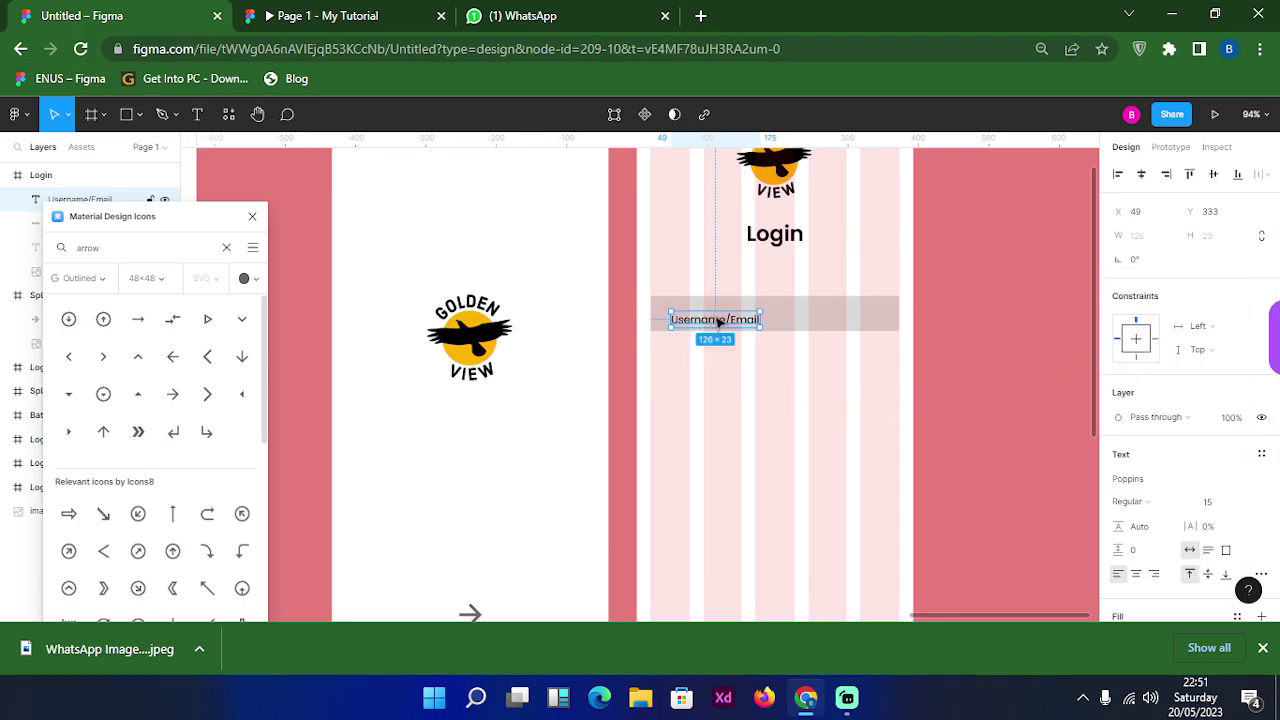
Move the Username/Email text to about X 52 and centre it vertically within the grey rectangle
{"action": "left_click_drag", "start_coordinate": [714, 320], "coordinate": [721, 313]}
{"action": "left_click", "coordinate": [850, 305], "text": "shift"}
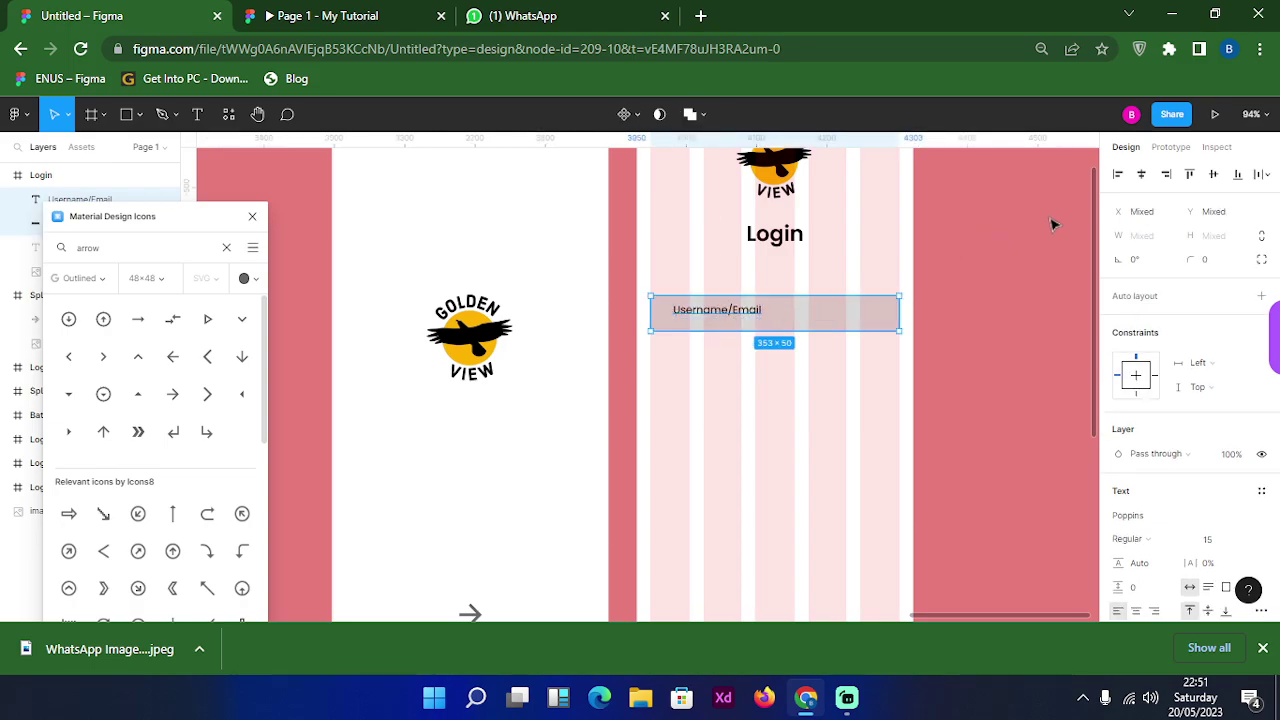
{"action": "left_click", "coordinate": [1216, 177]}
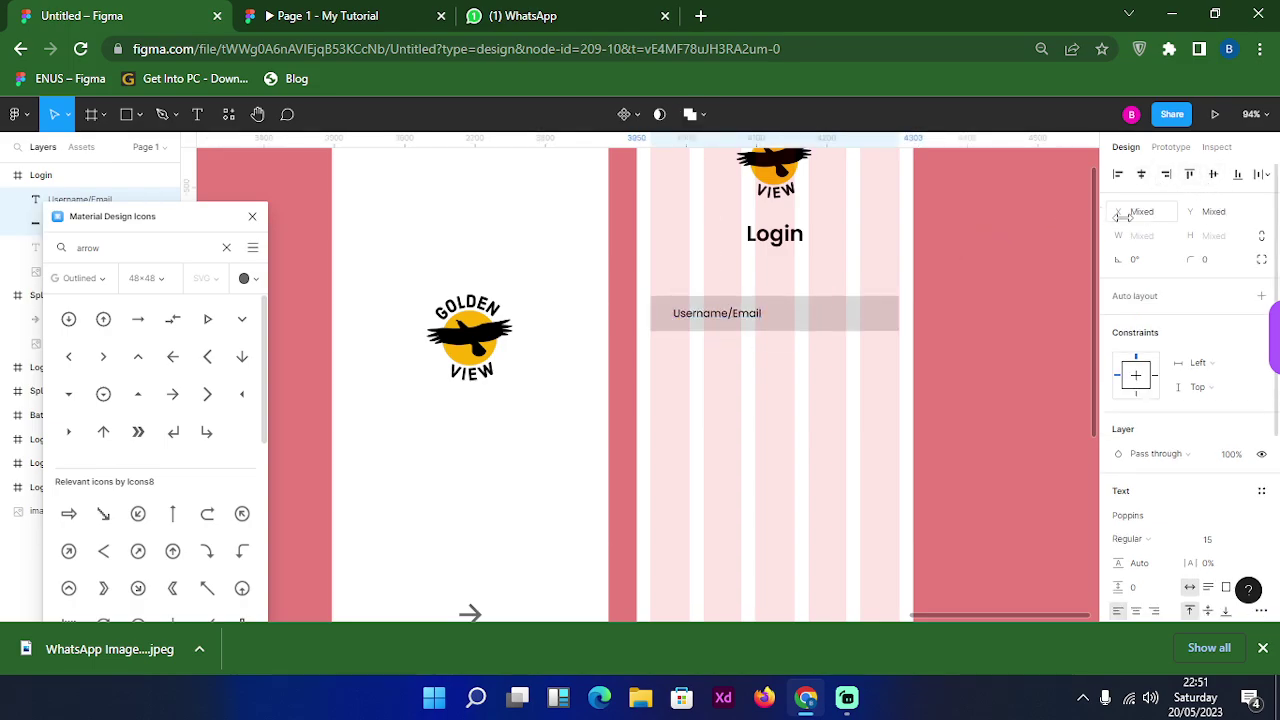
{"action": "key", "text": "Escape"}
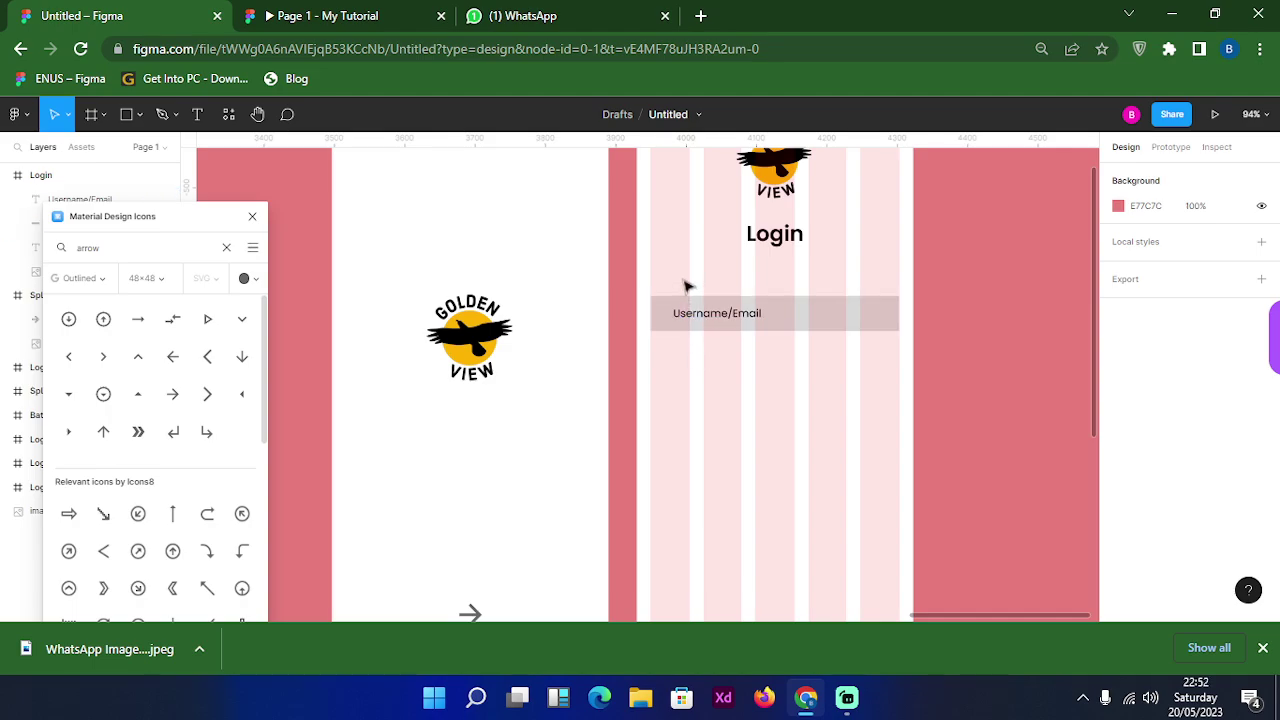
Duplicate the Username/Email field with its rectangle directly below and change the copy's text to "Password"
{"action": "left_click_drag", "start_coordinate": [684, 280], "coordinate": [722, 377]}
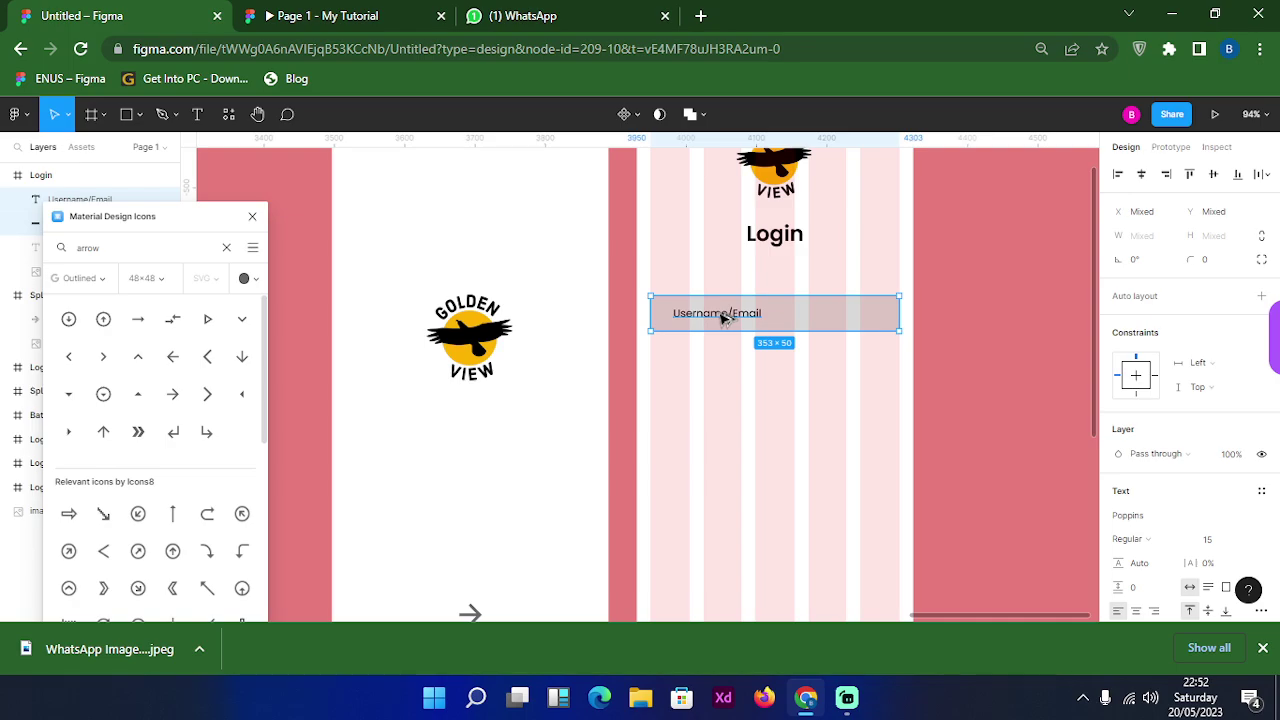
{"action": "left_click_drag", "start_coordinate": [726, 314], "coordinate": [724, 366]}
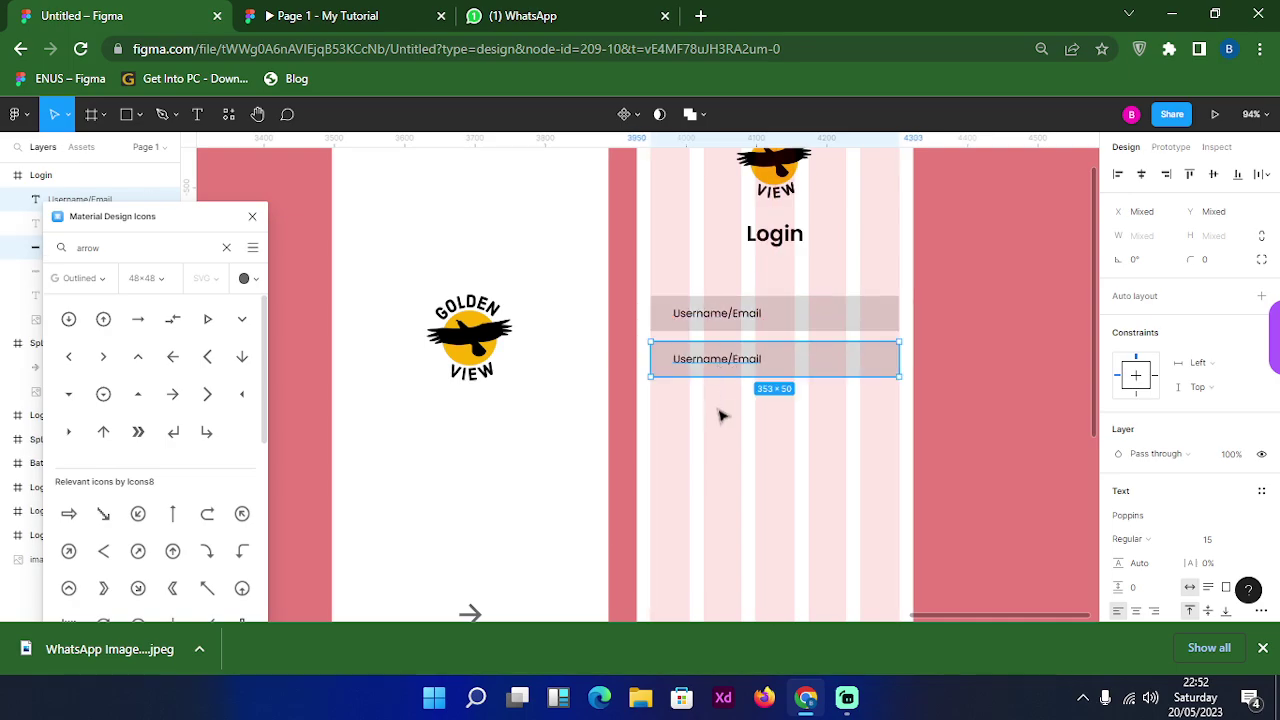
{"action": "double_click", "coordinate": [727, 358]}
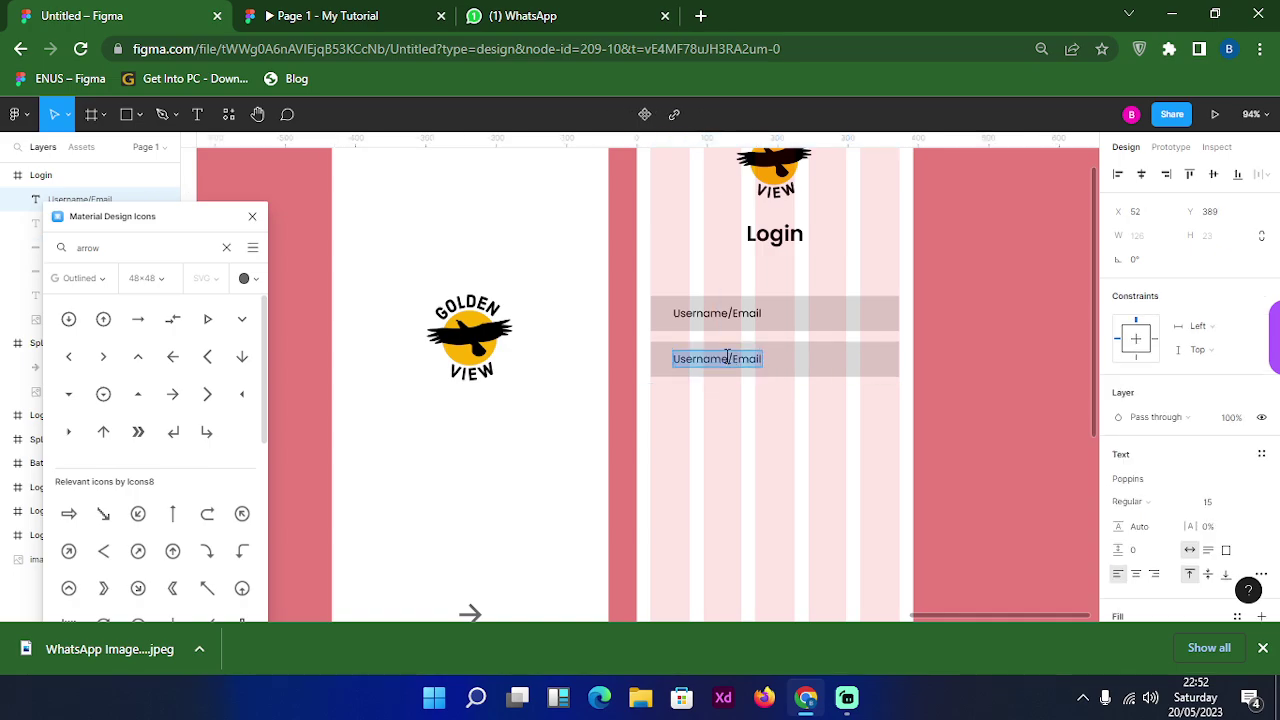
{"action": "type", "text": "pA"}
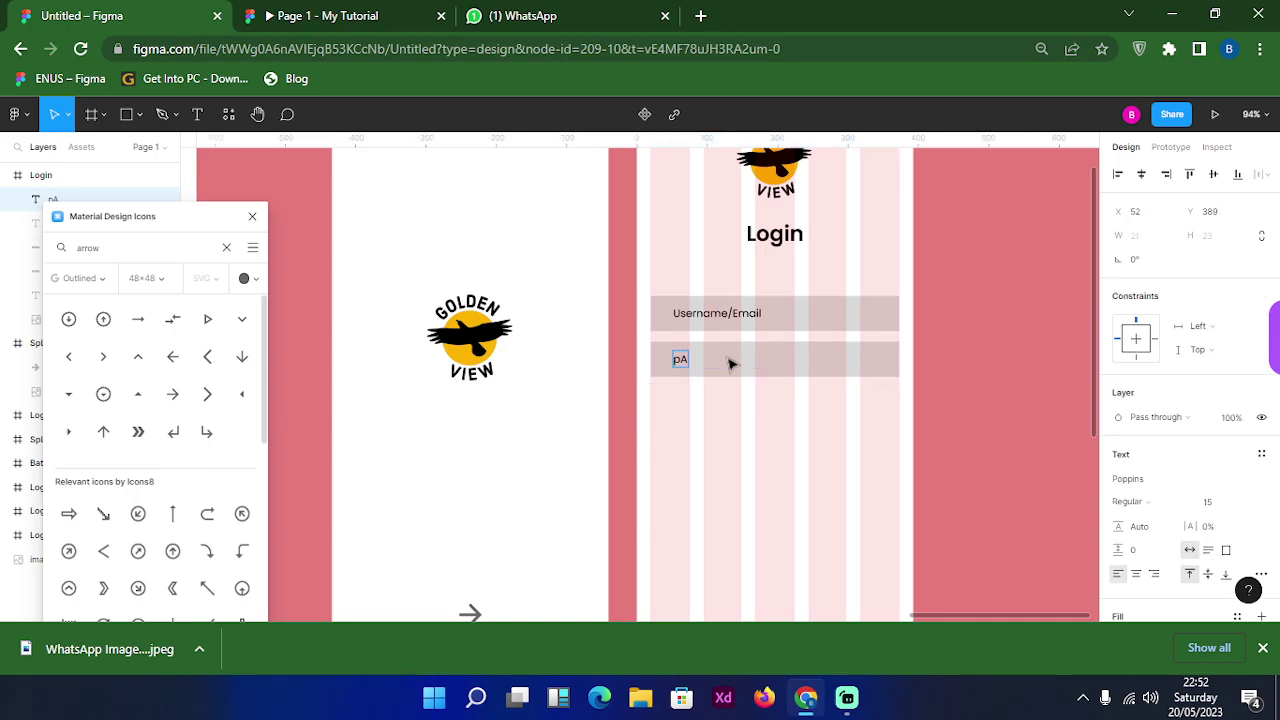
{"action": "key", "text": "BackSpace"}
{"action": "key", "text": "BackSpace"}
{"action": "type", "text": "PA"}
{"action": "key", "text": "BackSpace"}
{"action": "type", "text": "assword"}
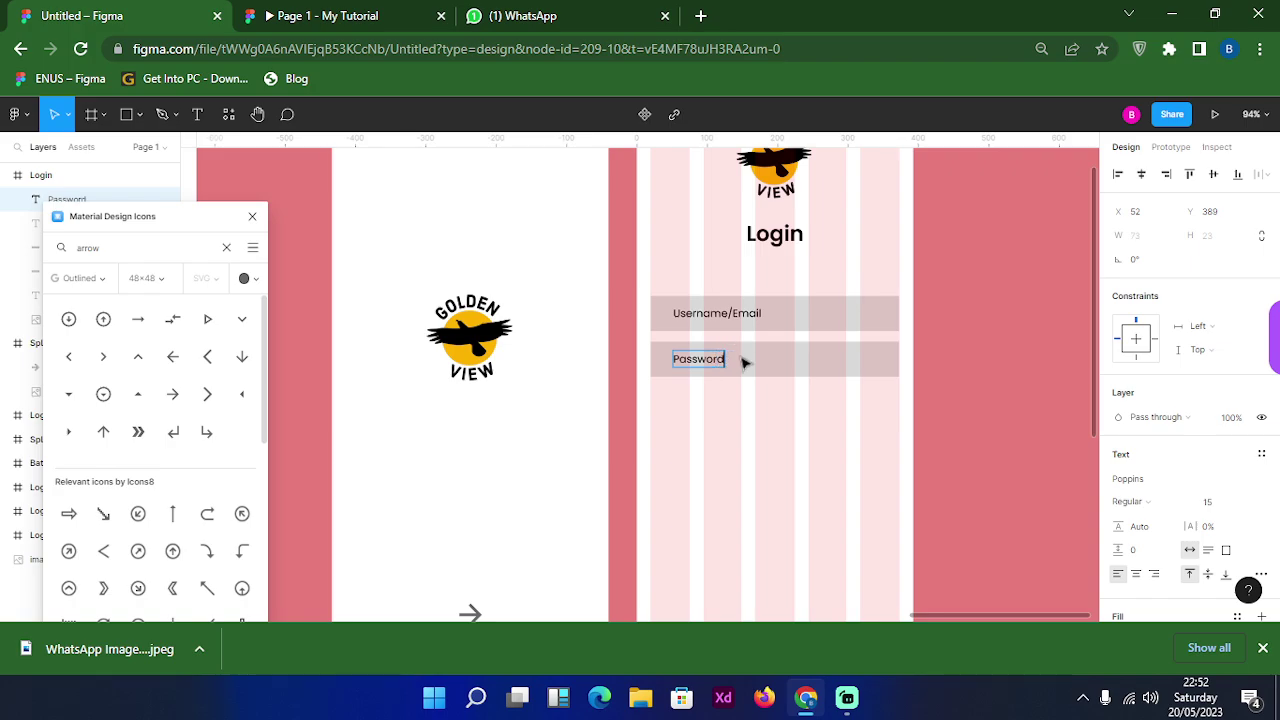
{"action": "key", "text": "Escape"}
{"action": "left_click", "coordinate": [709, 415]}
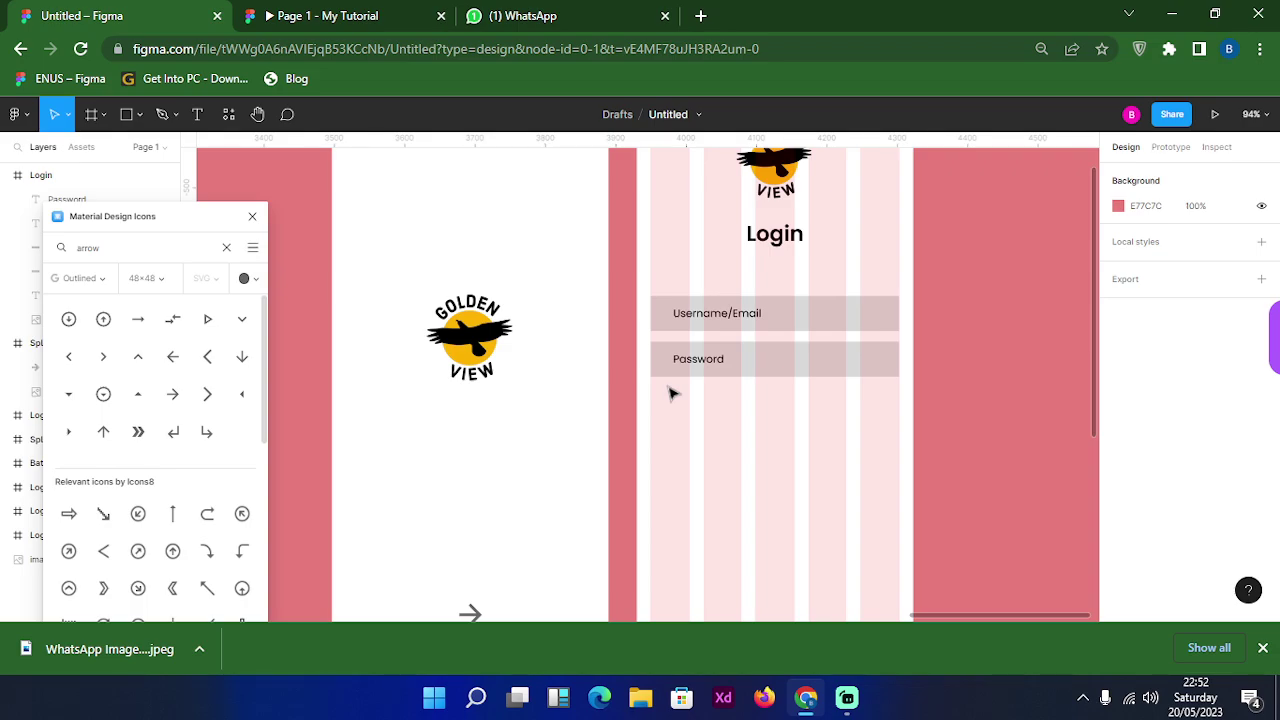
Add the text "Forget password? Click here" just below the Password field, starting at X 20, Y 426
{"action": "left_click", "coordinate": [669, 386]}
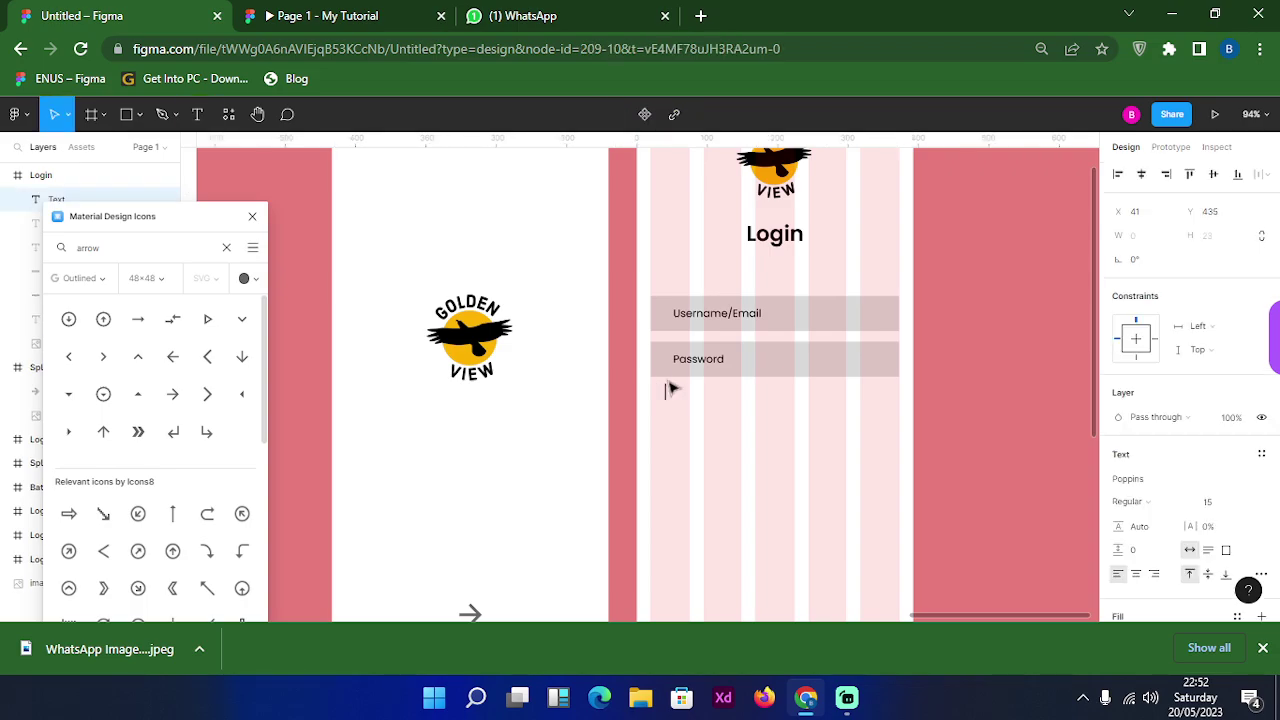
{"action": "type", "text": "Forget password"}
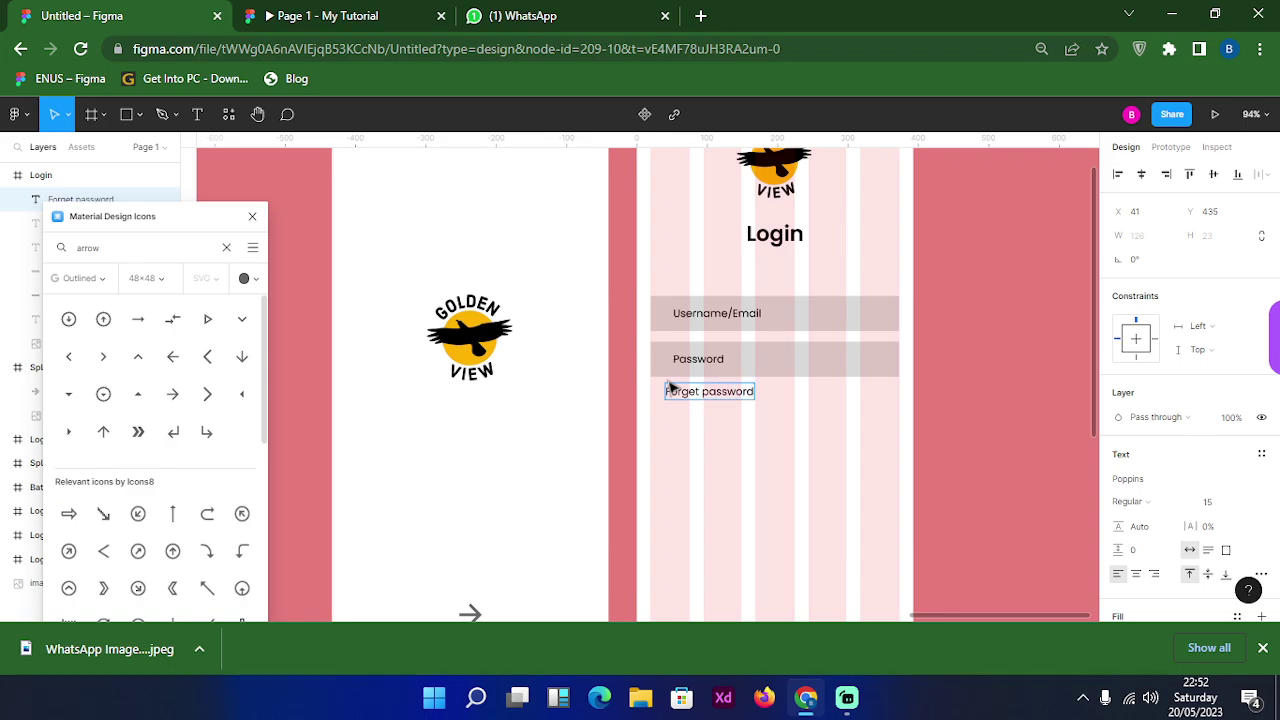
{"action": "type", "text": "? Click here"}
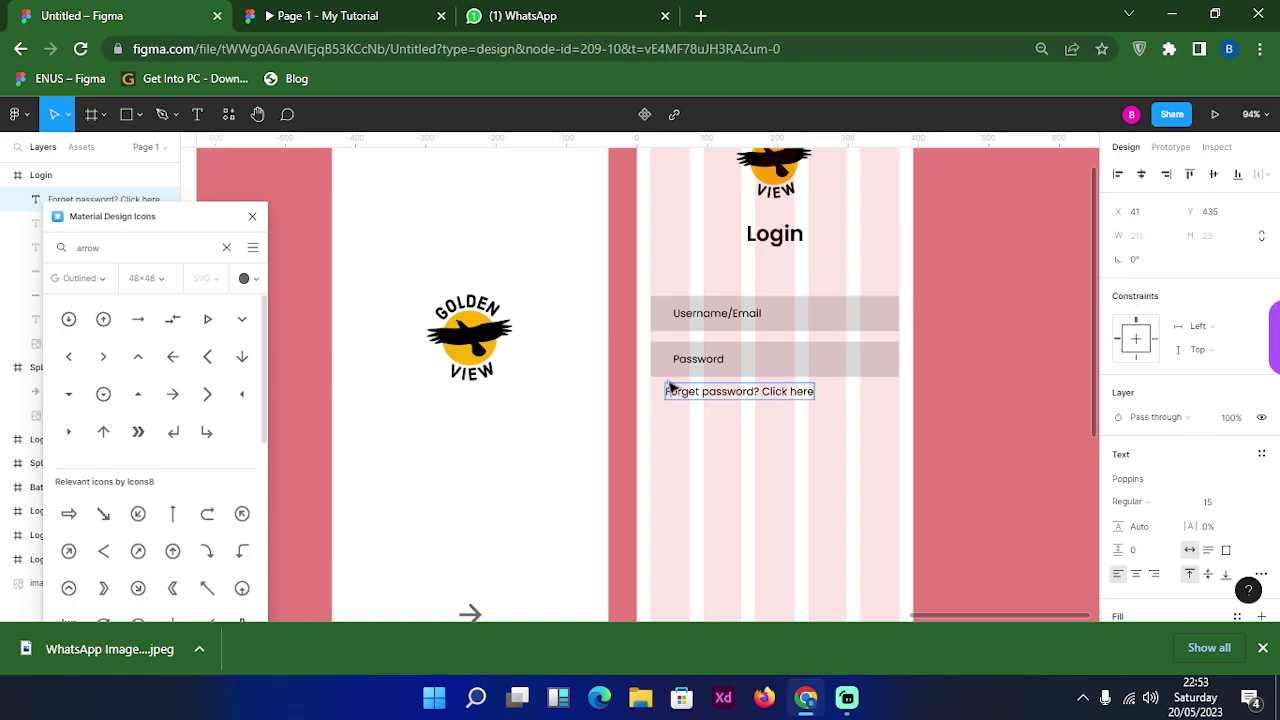
{"action": "key", "text": "Escape"}
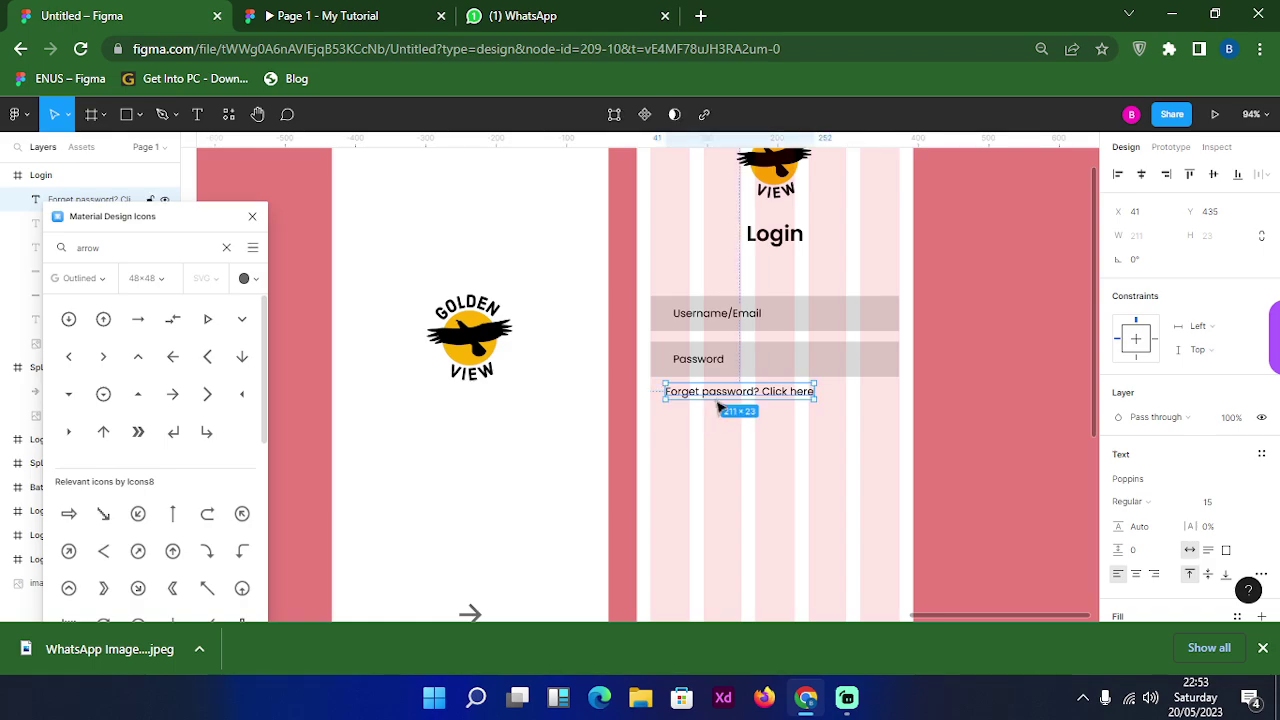
{"action": "left_click_drag", "start_coordinate": [727, 397], "coordinate": [715, 393]}
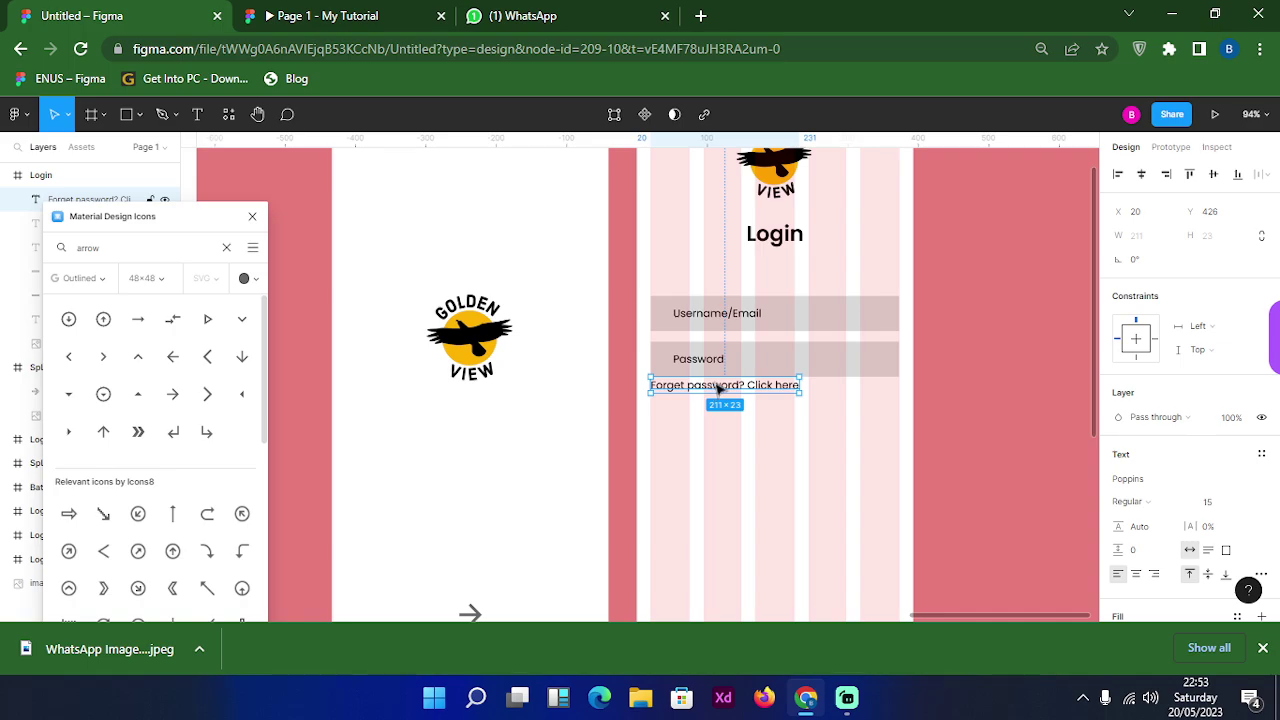
Set the font size of the "Forget password? Click here" text to 10
{"action": "left_click", "coordinate": [1228, 506]}
{"action": "type", "text": "11"}
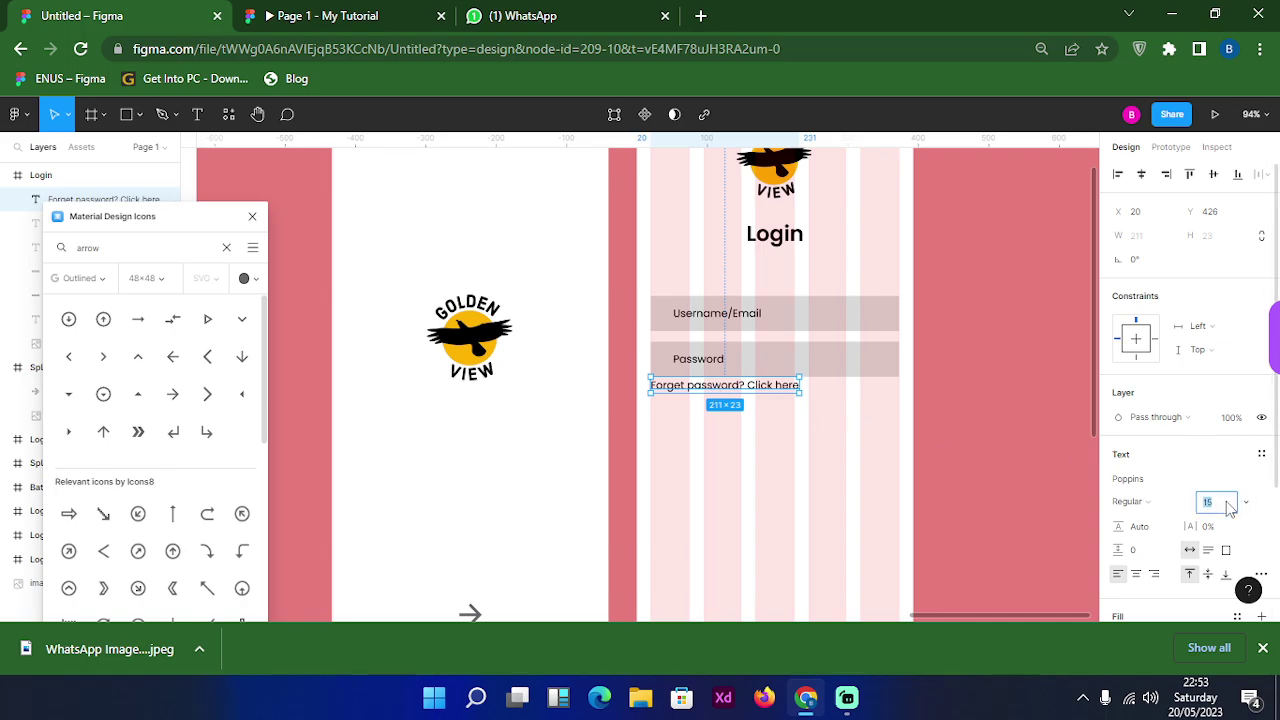
{"action": "key", "text": "Return"}
{"action": "type", "text": "10"}
{"action": "key", "text": "Return"}
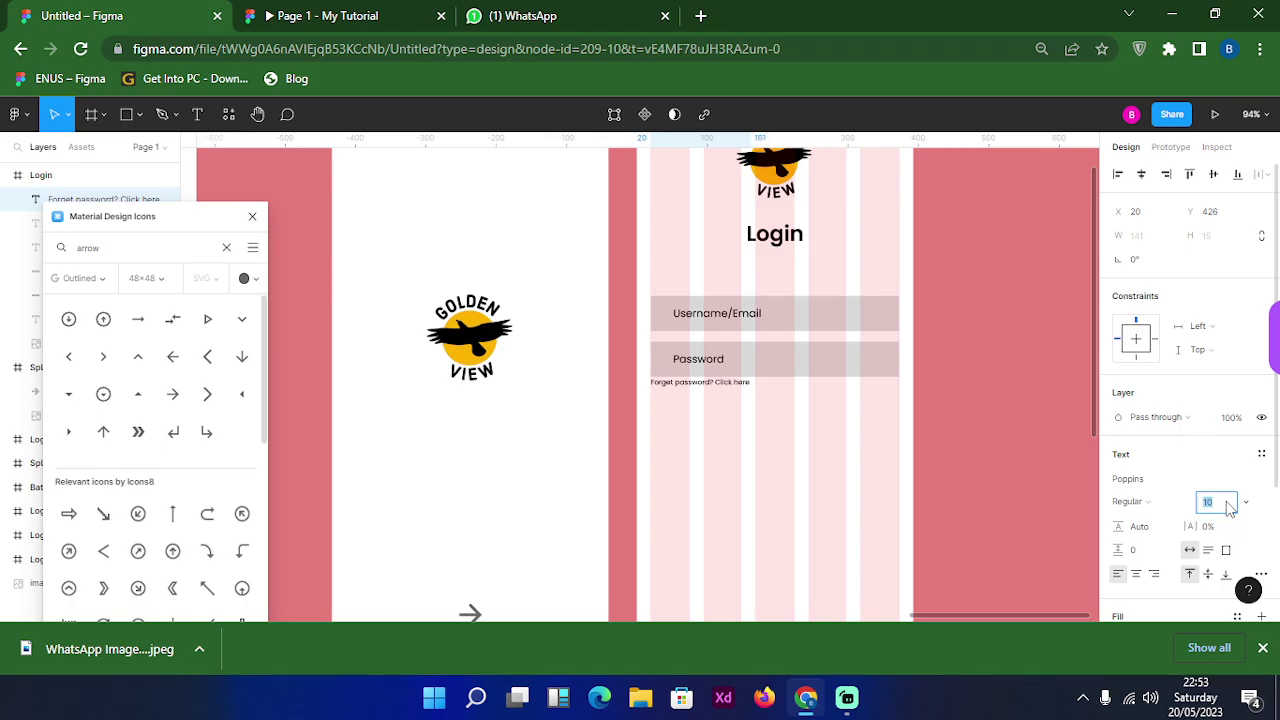
{"action": "left_click", "coordinate": [744, 420]}
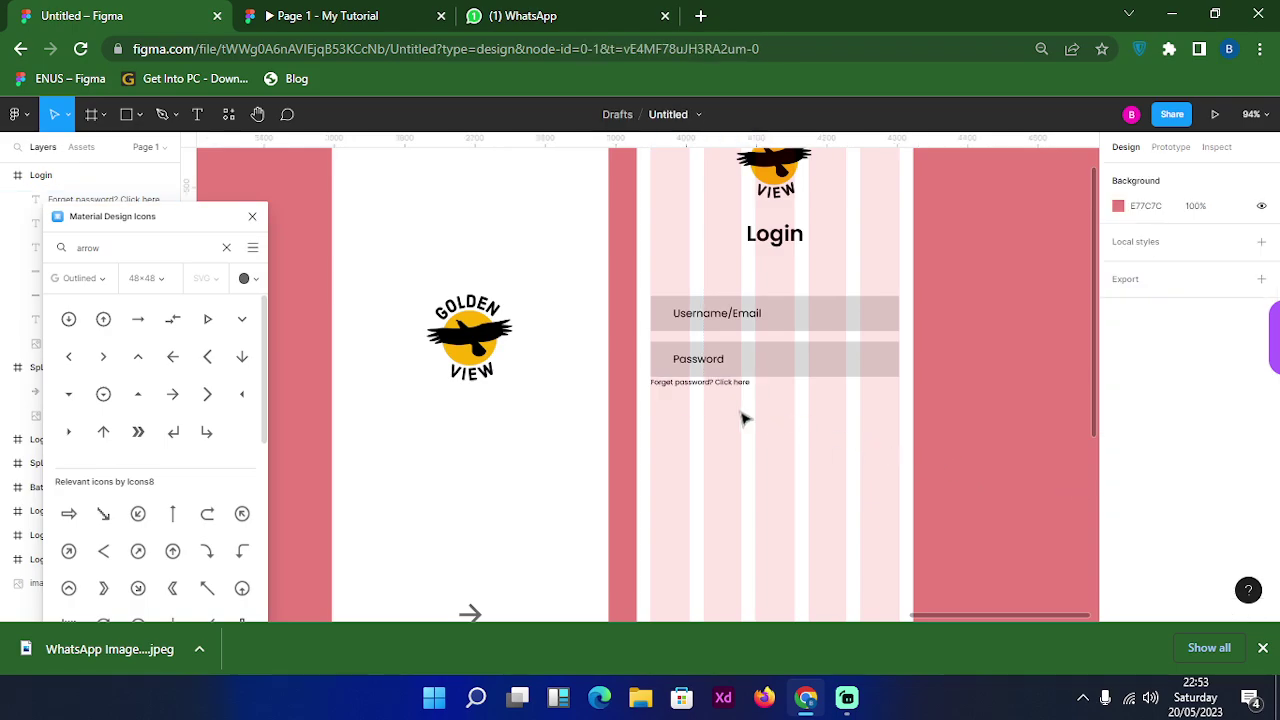
Make only the words "Click here" in the Forget password line Bold
{"action": "scroll", "coordinate": [744, 420], "scroll_direction": "up", "scroll_amount": 5}
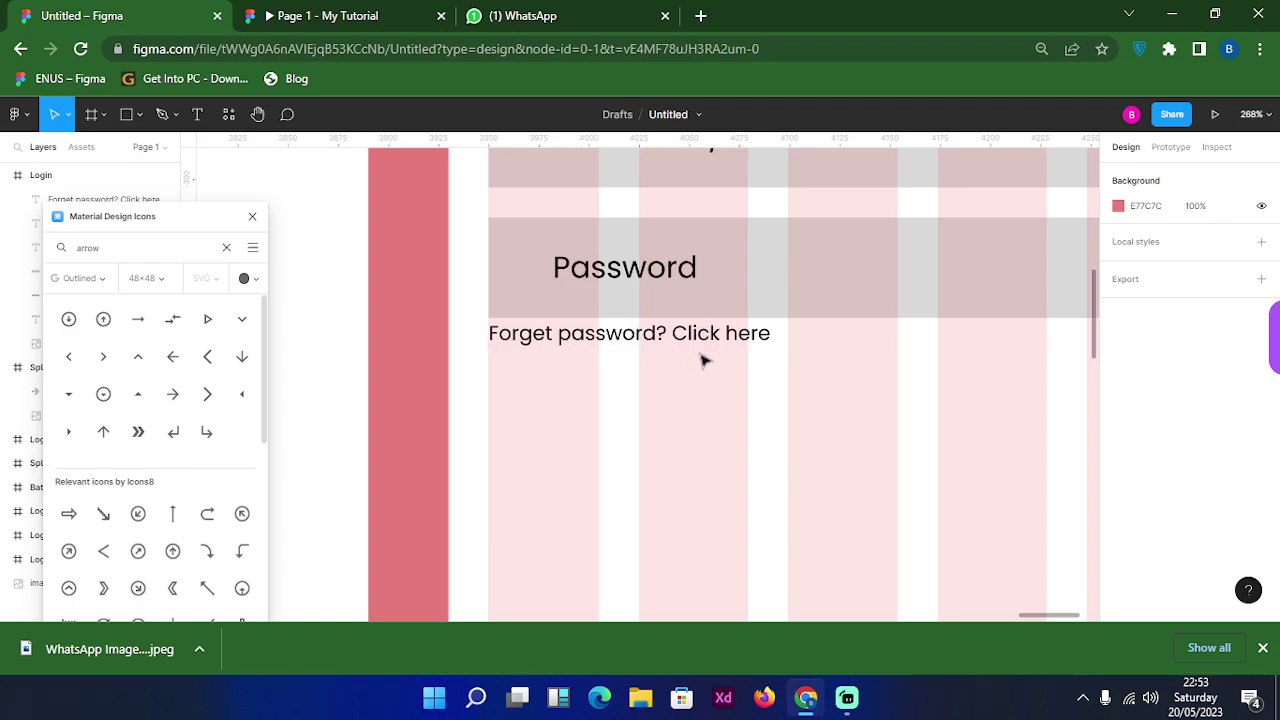
{"action": "scroll", "coordinate": [703, 358], "scroll_direction": "down", "scroll_amount": 3}
{"action": "scroll", "coordinate": [703, 358], "scroll_direction": "up", "scroll_amount": 1}
{"action": "scroll", "coordinate": [703, 358], "scroll_direction": "down", "scroll_amount": 3}
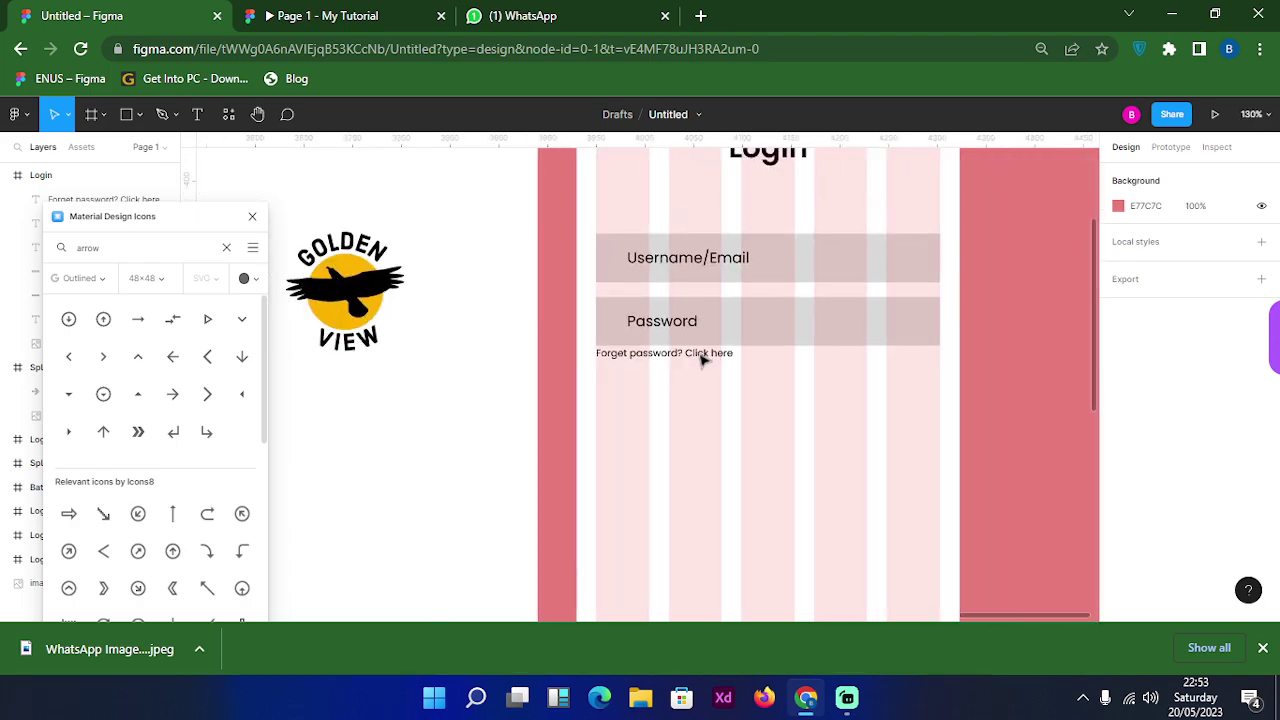
{"action": "scroll", "coordinate": [700, 358], "scroll_direction": "up", "scroll_amount": 4}
{"action": "double_click", "coordinate": [685, 357]}
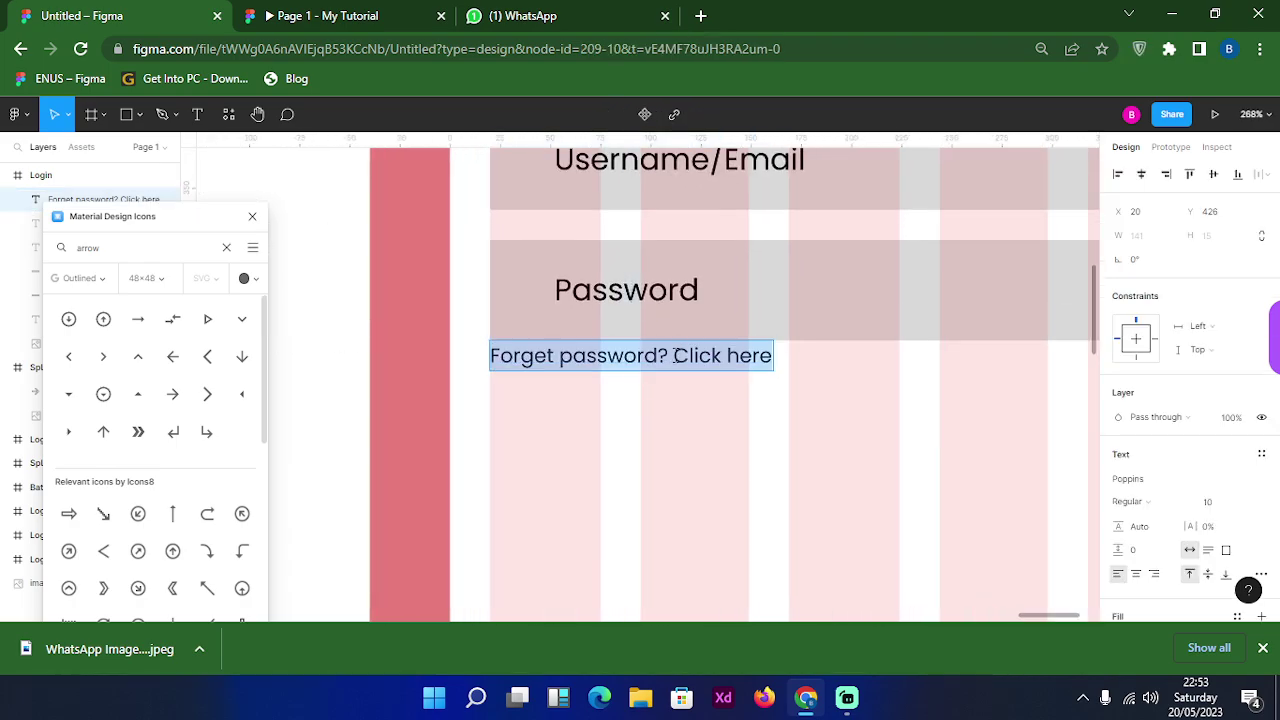
{"action": "left_click", "coordinate": [676, 357]}
{"action": "left_click_drag", "start_coordinate": [676, 356], "coordinate": [777, 355]}
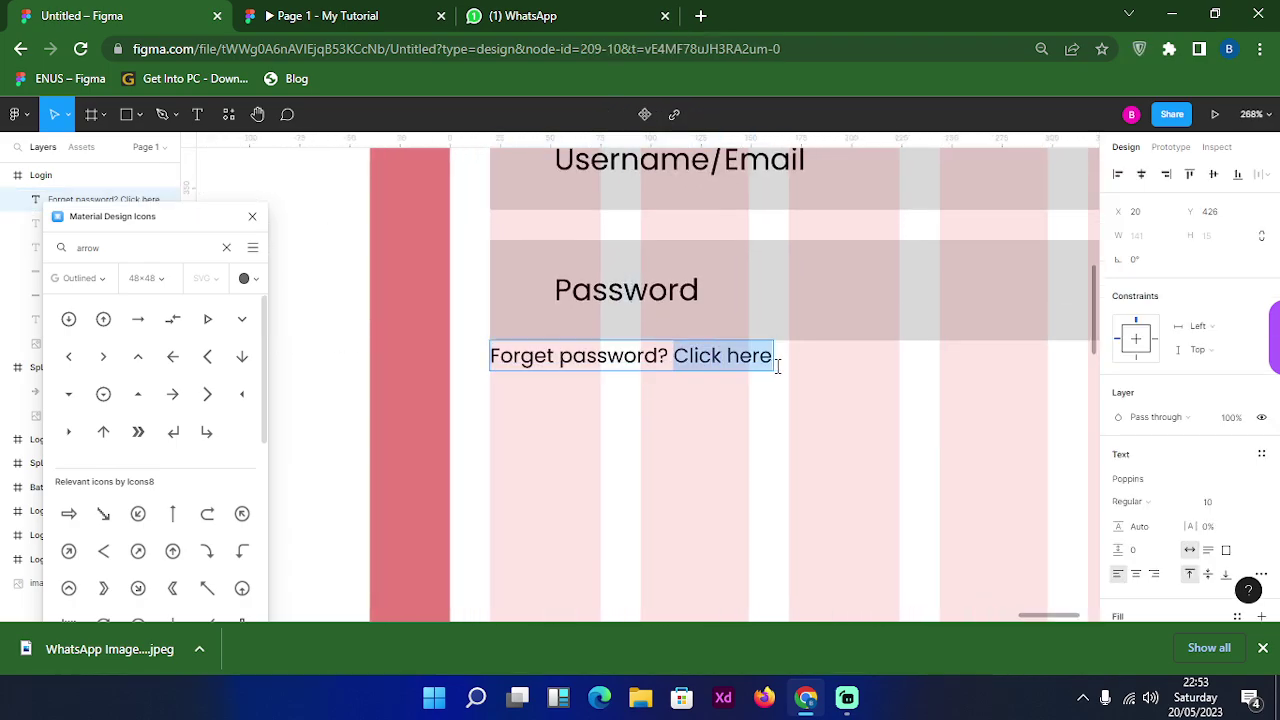
{"action": "left_click", "coordinate": [1145, 501]}
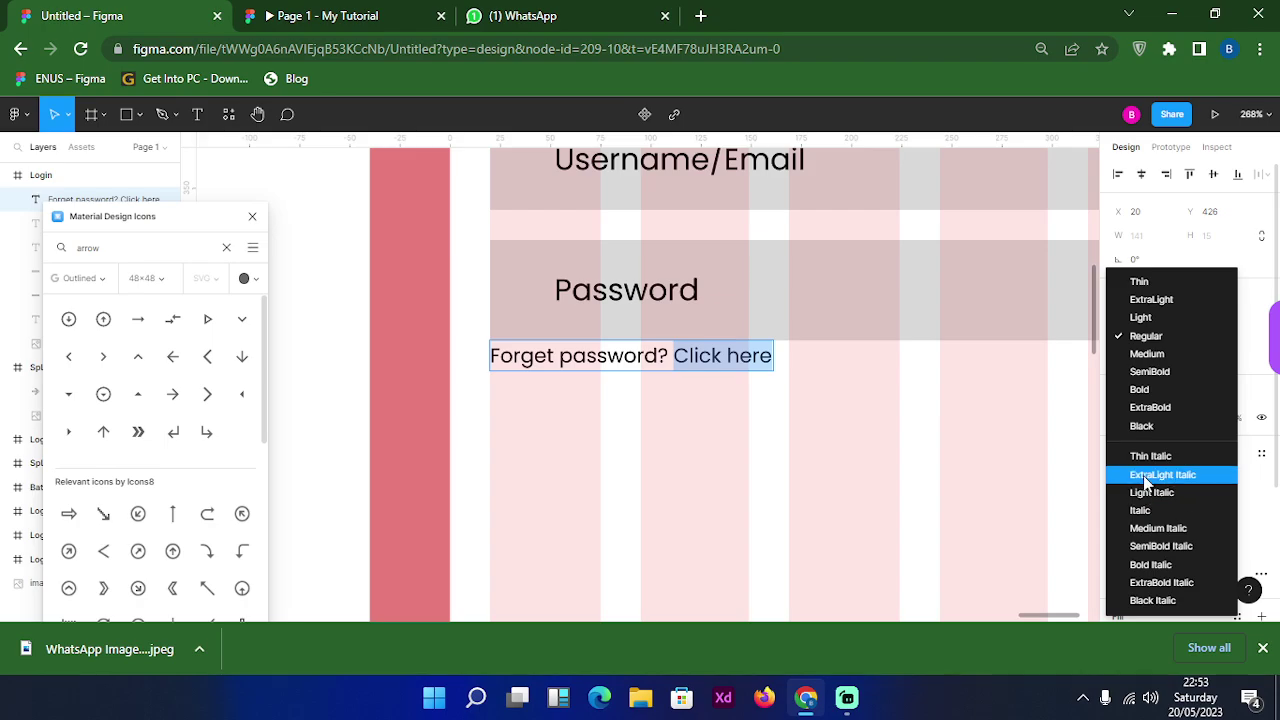
{"action": "left_click", "coordinate": [1140, 390]}
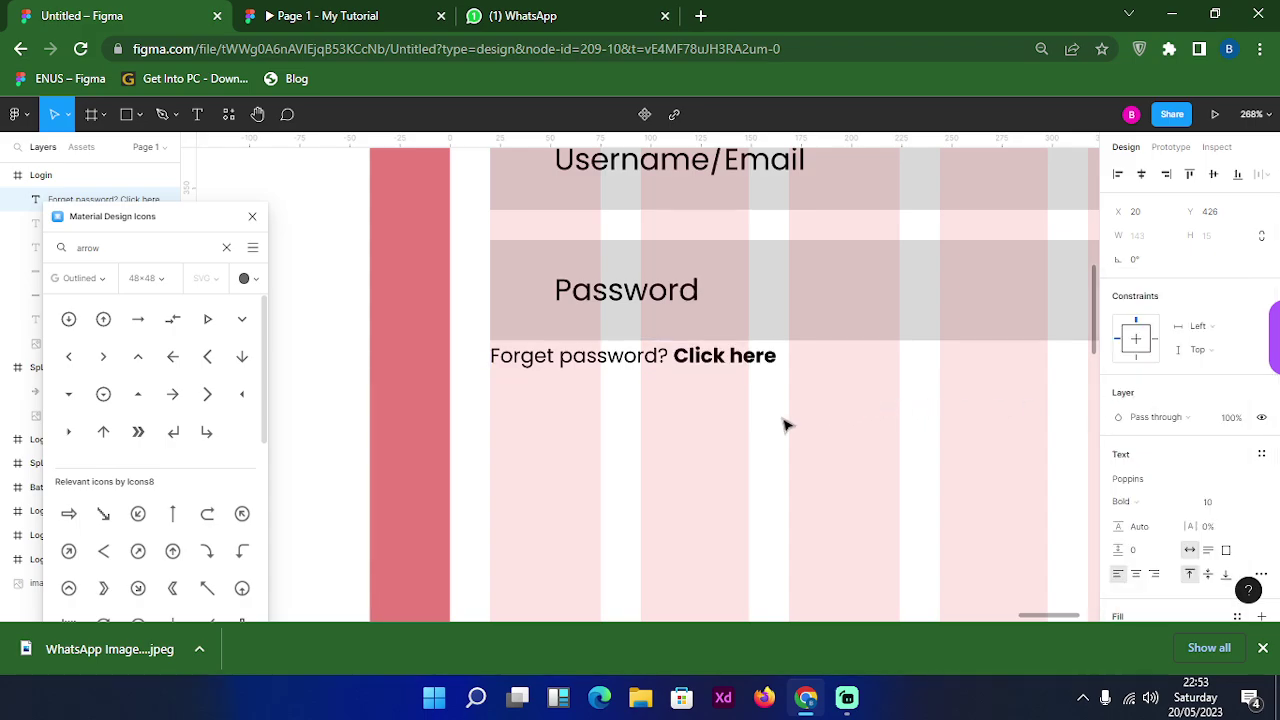
{"action": "key", "text": "Escape"}
{"action": "key", "text": "Escape"}
Duplicate the Password text and its rectangle to just below the Forget password line
{"action": "scroll", "coordinate": [724, 411], "scroll_direction": "down", "scroll_amount": 5}
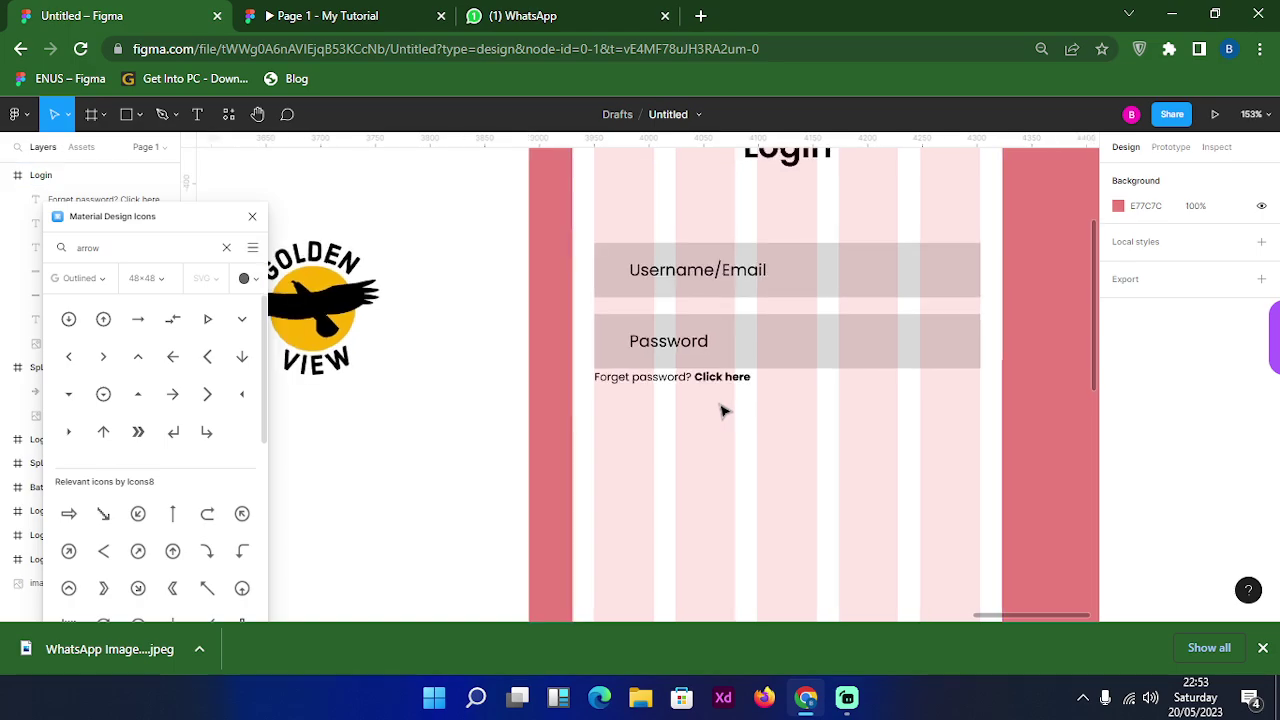
{"action": "scroll", "coordinate": [724, 406], "scroll_direction": "down", "scroll_amount": 1}
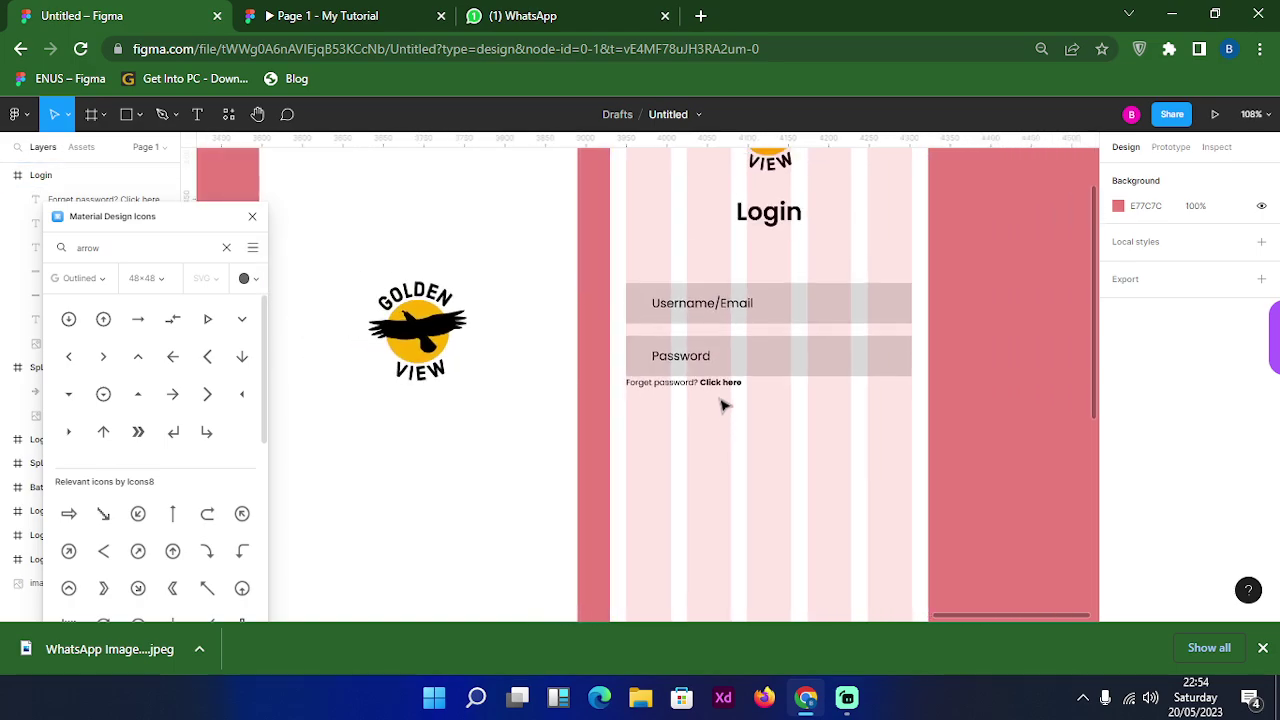
{"action": "scroll", "coordinate": [620, 352], "scroll_direction": "down", "scroll_amount": 1}
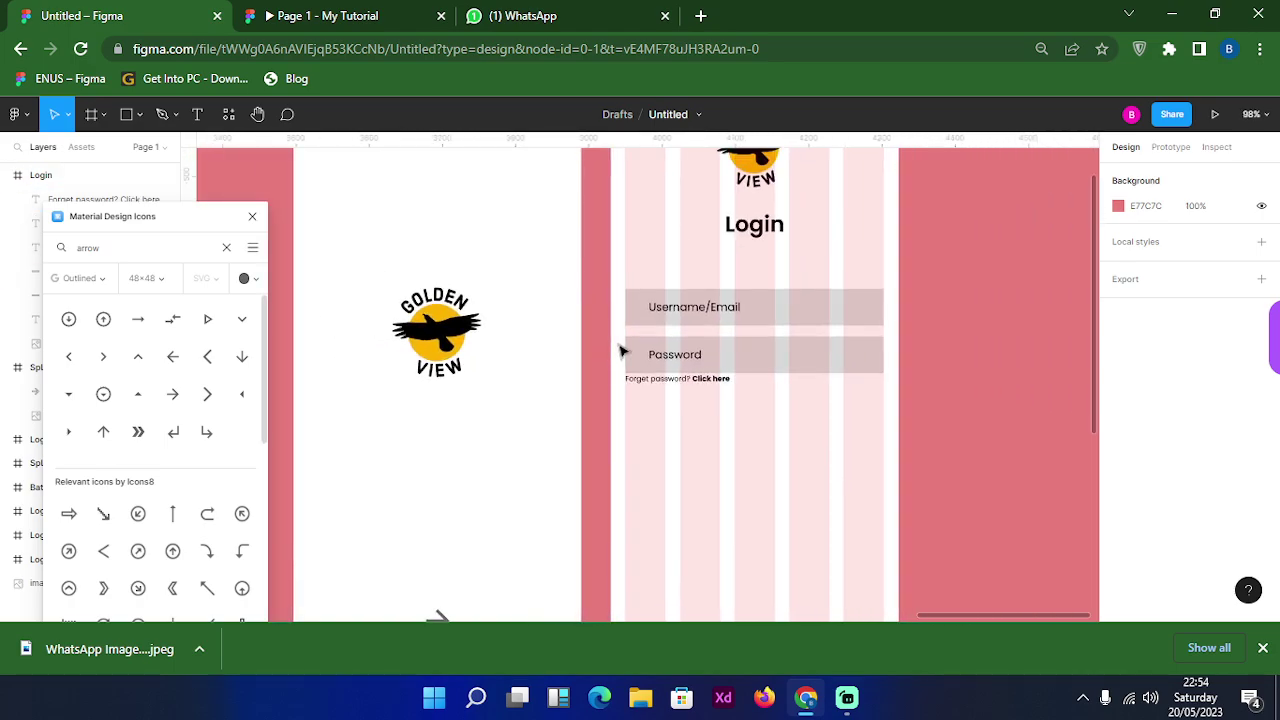
{"action": "scroll", "coordinate": [620, 352], "scroll_direction": "right", "scroll_amount": 1}
{"action": "left_click_drag", "start_coordinate": [600, 349], "coordinate": [720, 370]}
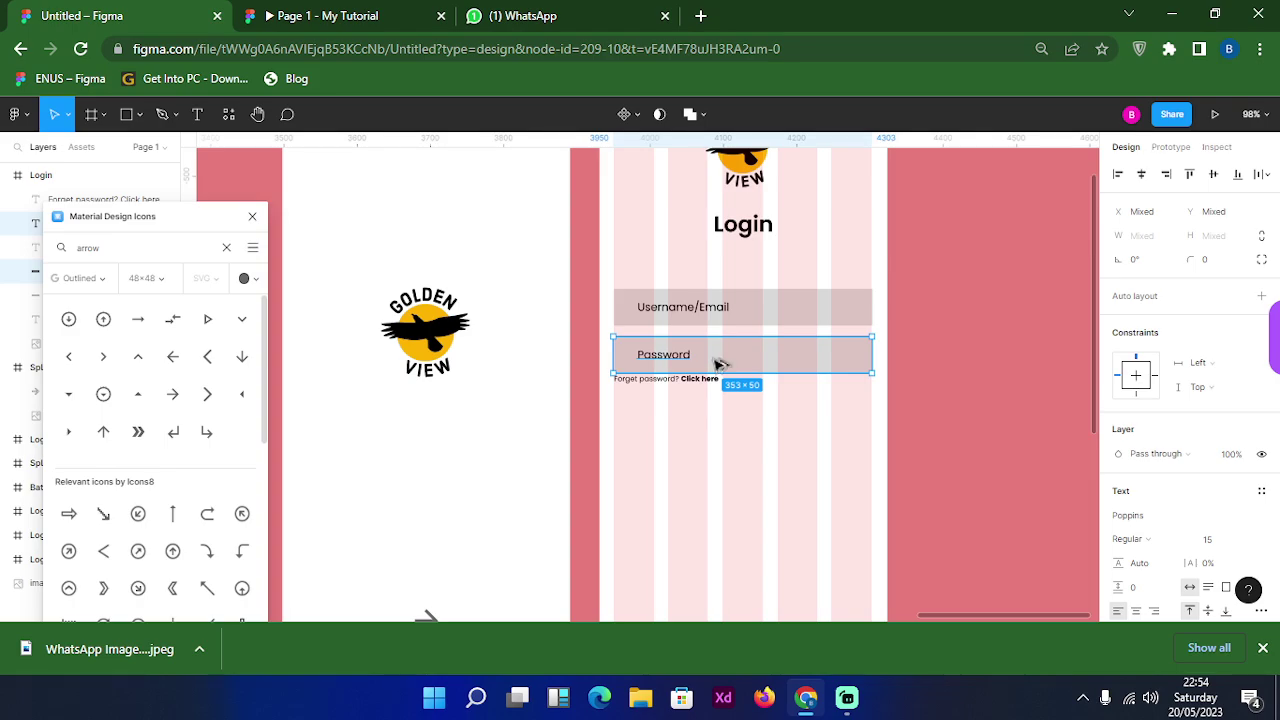
{"action": "left_click_drag", "start_coordinate": [718, 366], "coordinate": [721, 421]}
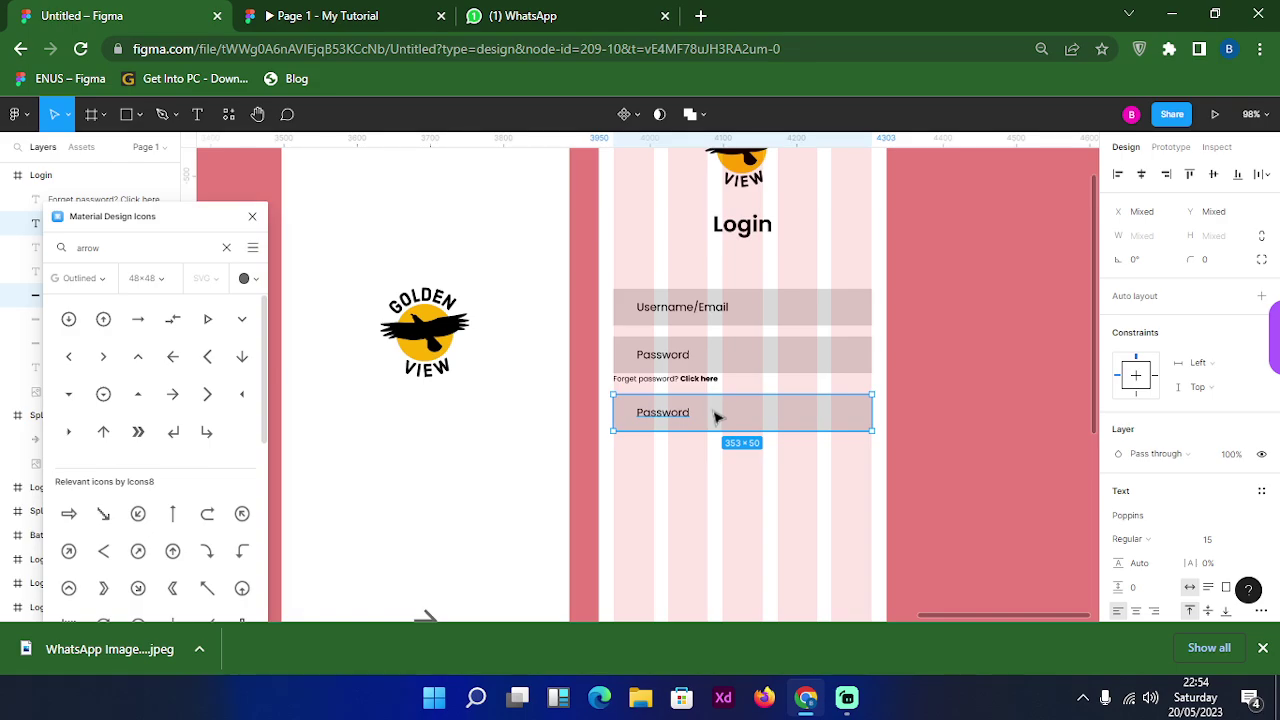
Change the text on the copied field below the Forget password line to "LOGIN"
{"action": "left_click", "coordinate": [691, 451]}
{"action": "double_click", "coordinate": [668, 419]}
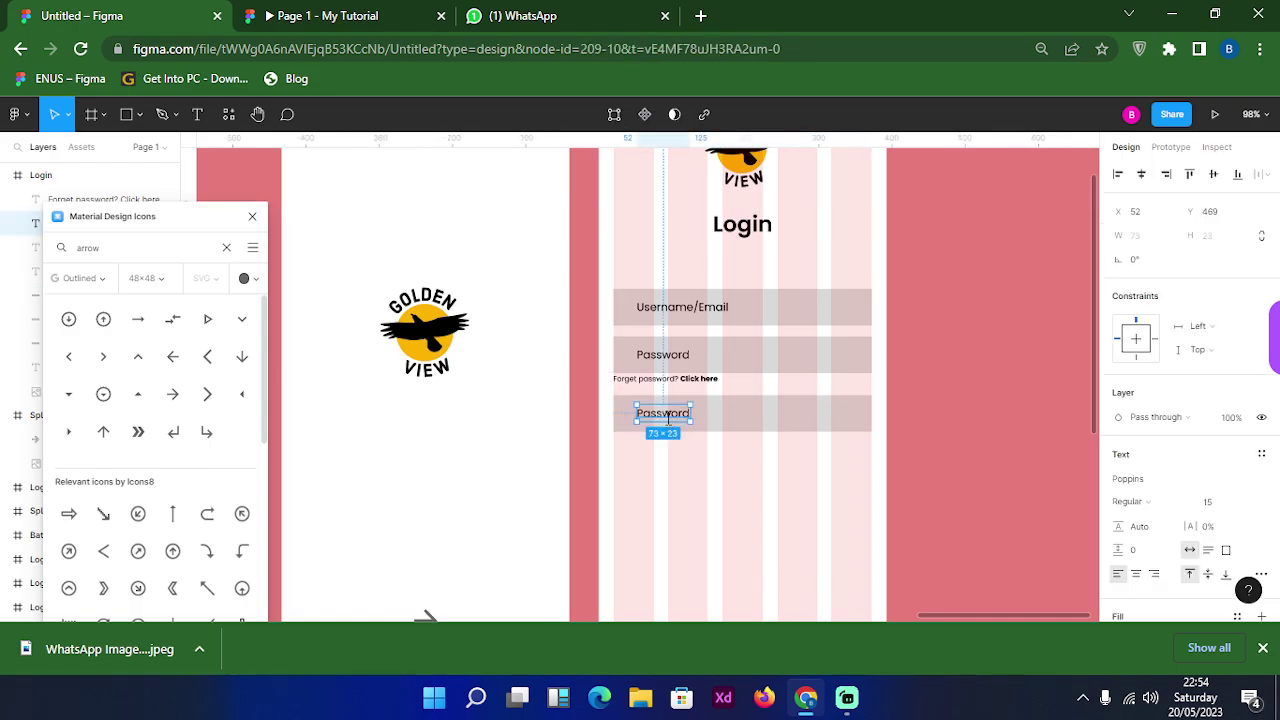
{"action": "type", "text": "Logi"}
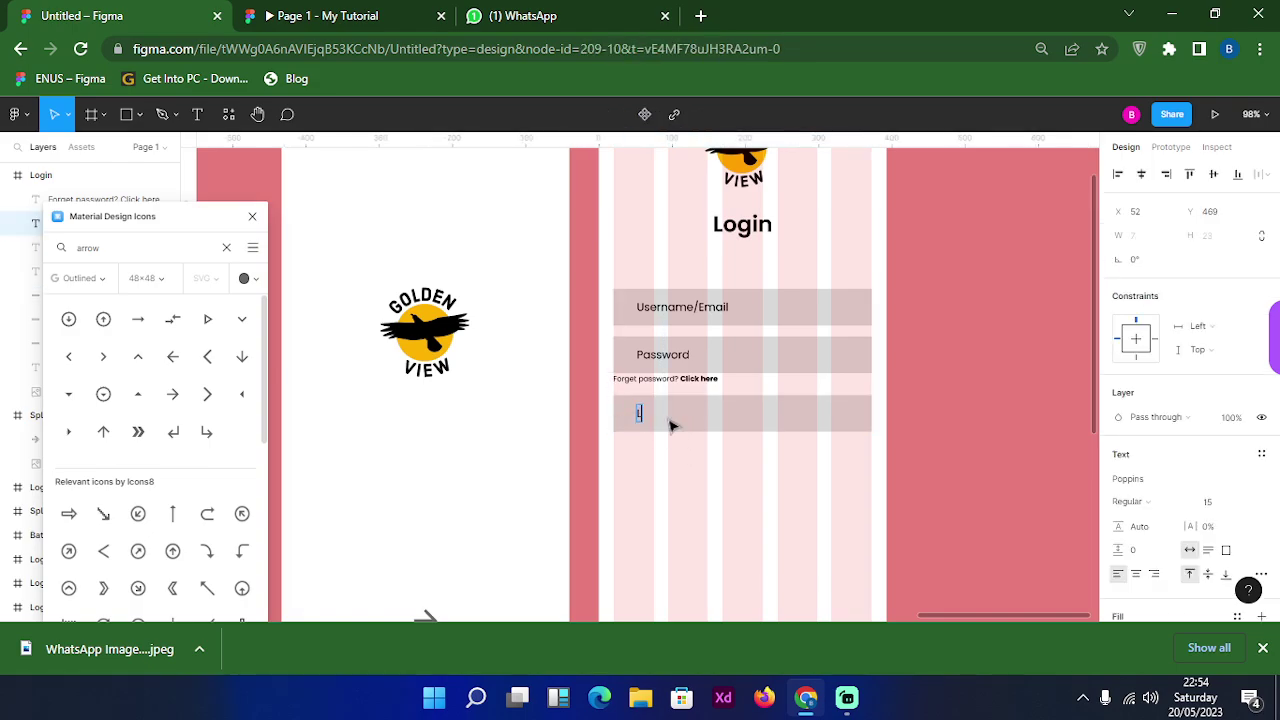
{"action": "key", "text": "BackSpace"}
{"action": "key", "text": "BackSpace"}
{"action": "key", "text": "BackSpace"}
{"action": "type", "text": "OGIN"}
{"action": "key", "text": "Escape"}
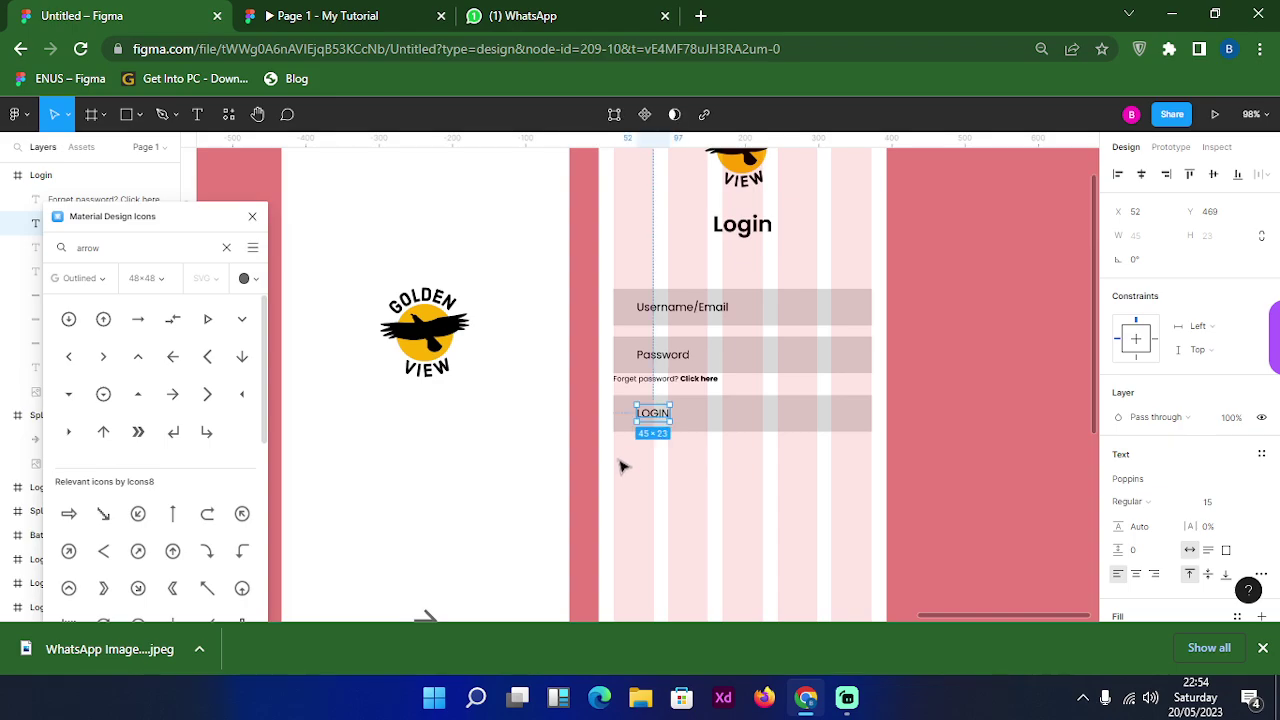
Center the LOGIN text horizontally and vertically within the rectangle behind it
{"action": "left_click", "coordinate": [624, 424], "text": "shift"}
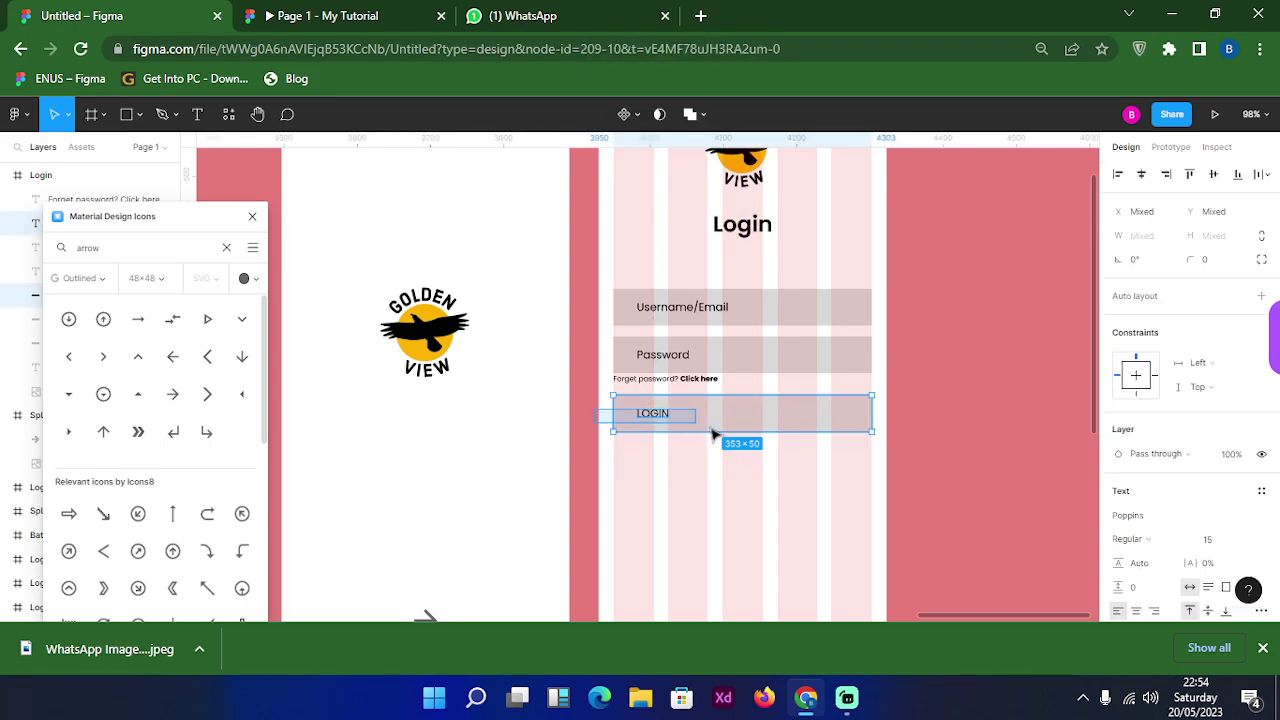
{"action": "left_click", "coordinate": [1142, 176]}
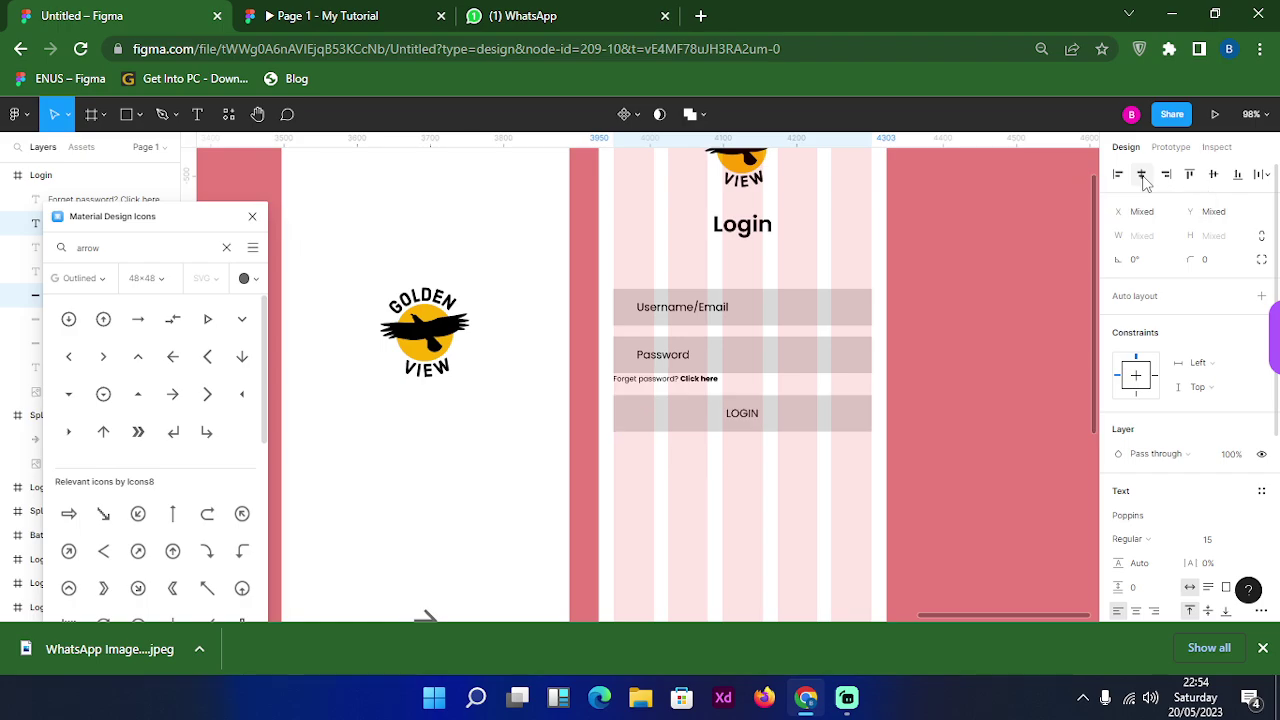
{"action": "left_click", "coordinate": [1213, 176]}
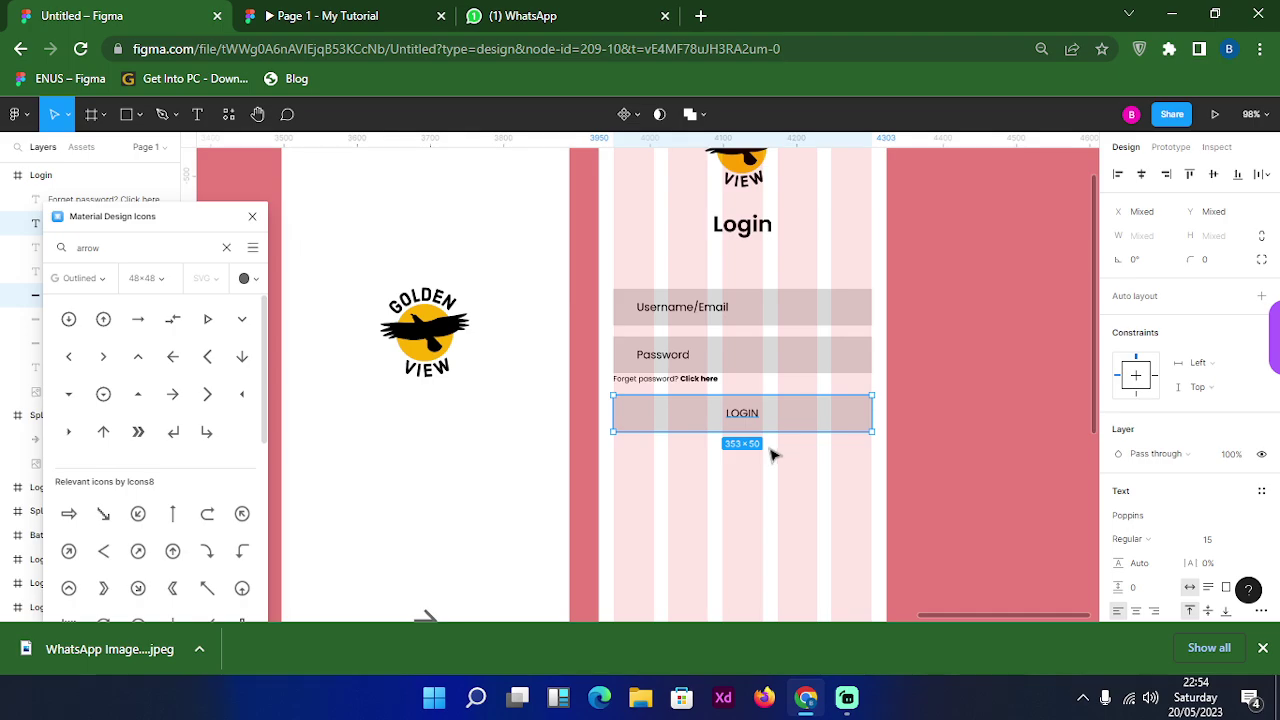
Set the LOGIN button text to font size 20 and Bold weight
{"action": "scroll", "coordinate": [768, 450], "scroll_direction": "up", "scroll_amount": 3}
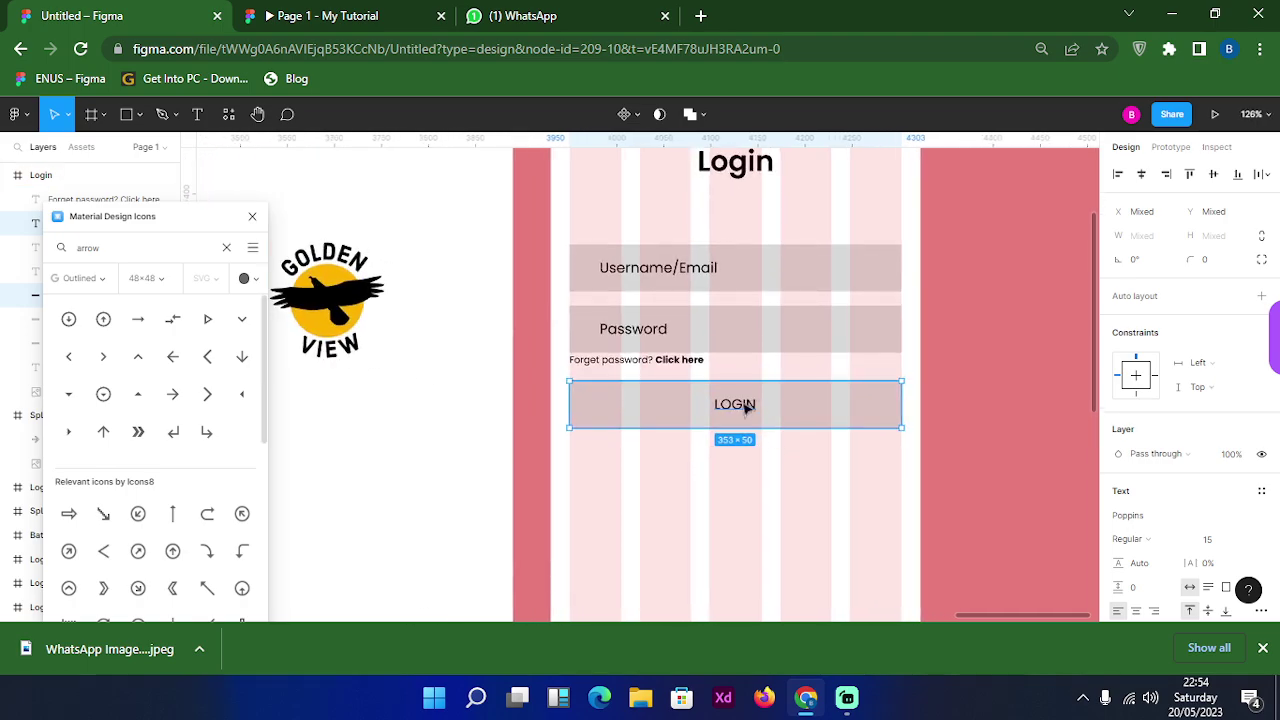
{"action": "left_click", "coordinate": [751, 405]}
{"action": "left_click", "coordinate": [1210, 505]}
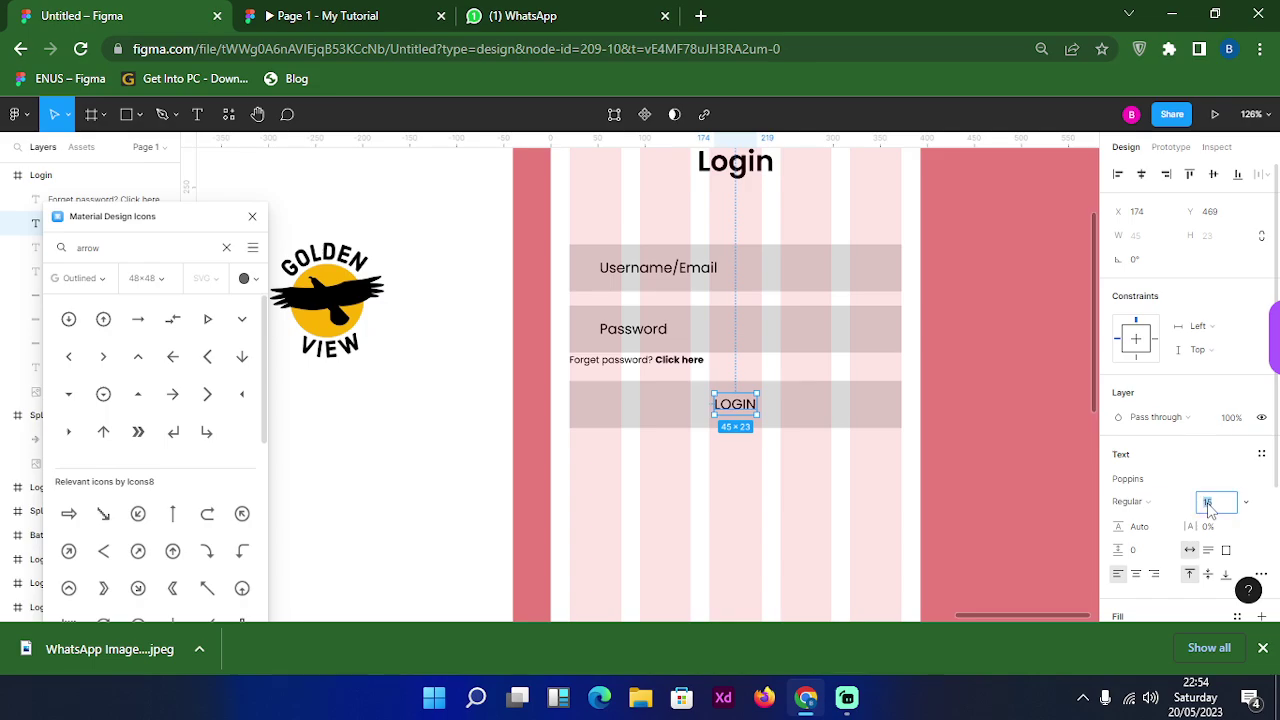
{"action": "type", "text": "20"}
{"action": "key", "text": "Return"}
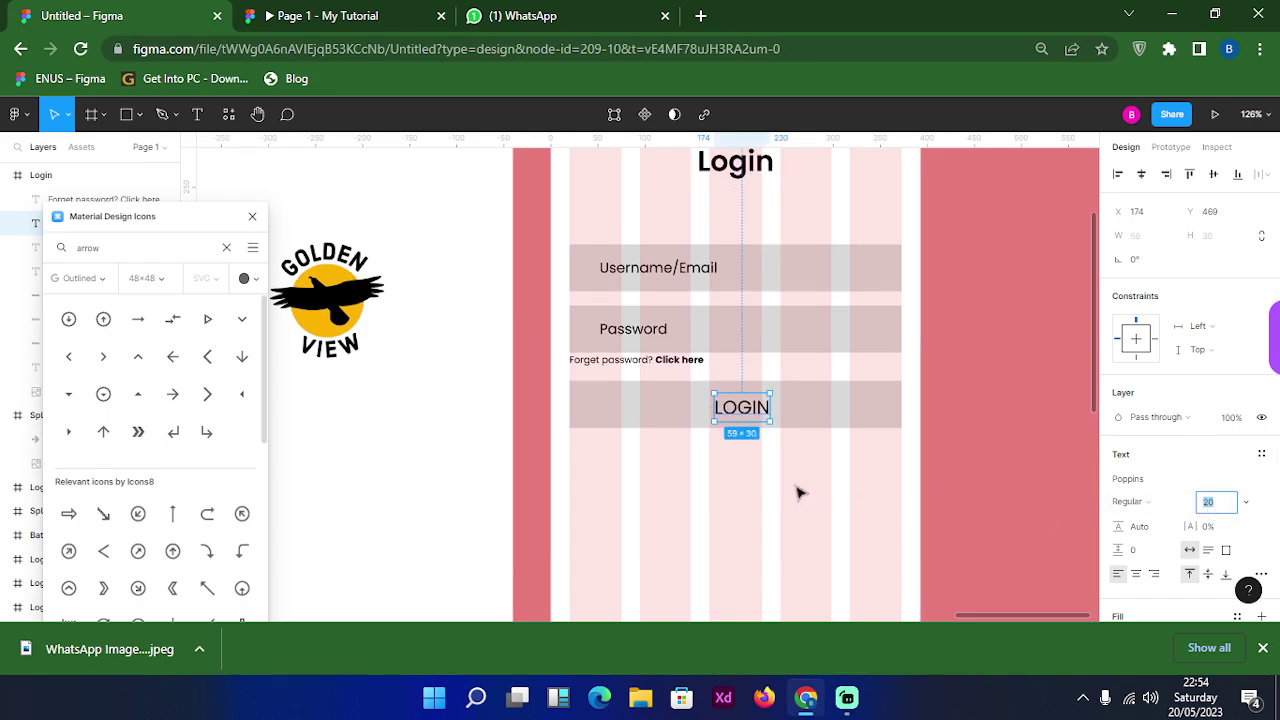
{"action": "left_click", "coordinate": [1152, 502]}
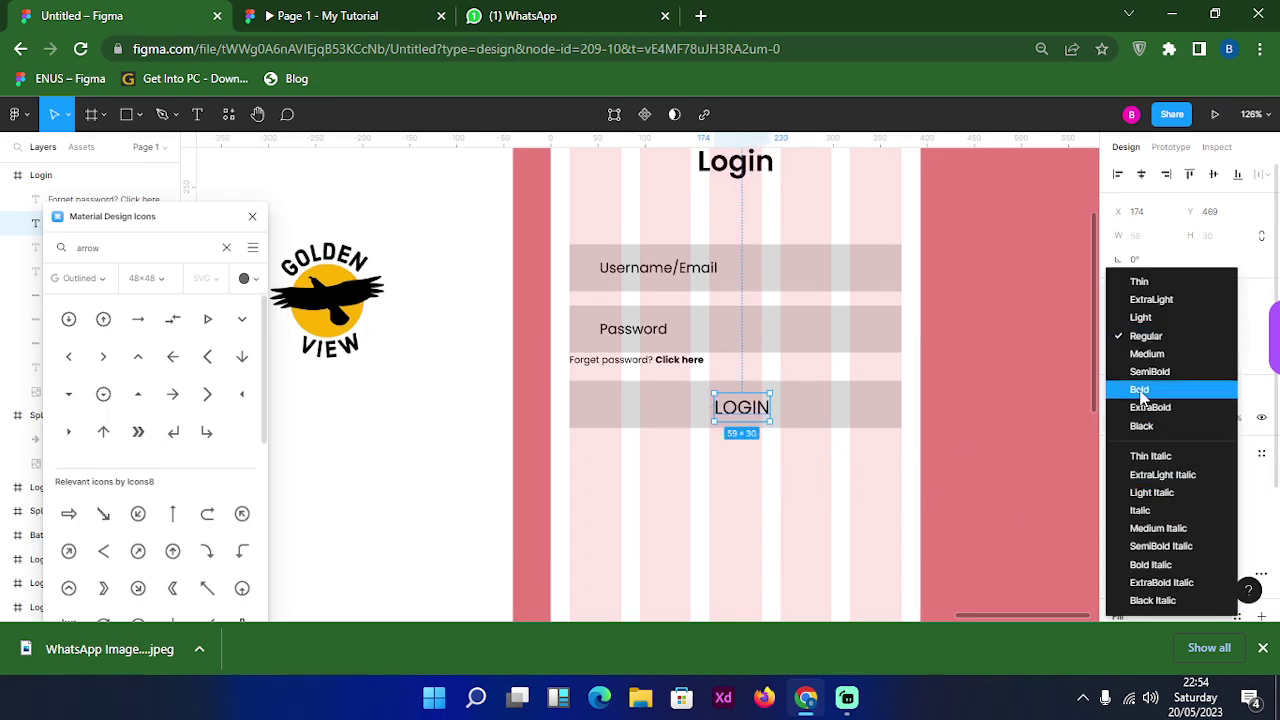
{"action": "left_click", "coordinate": [1143, 389]}
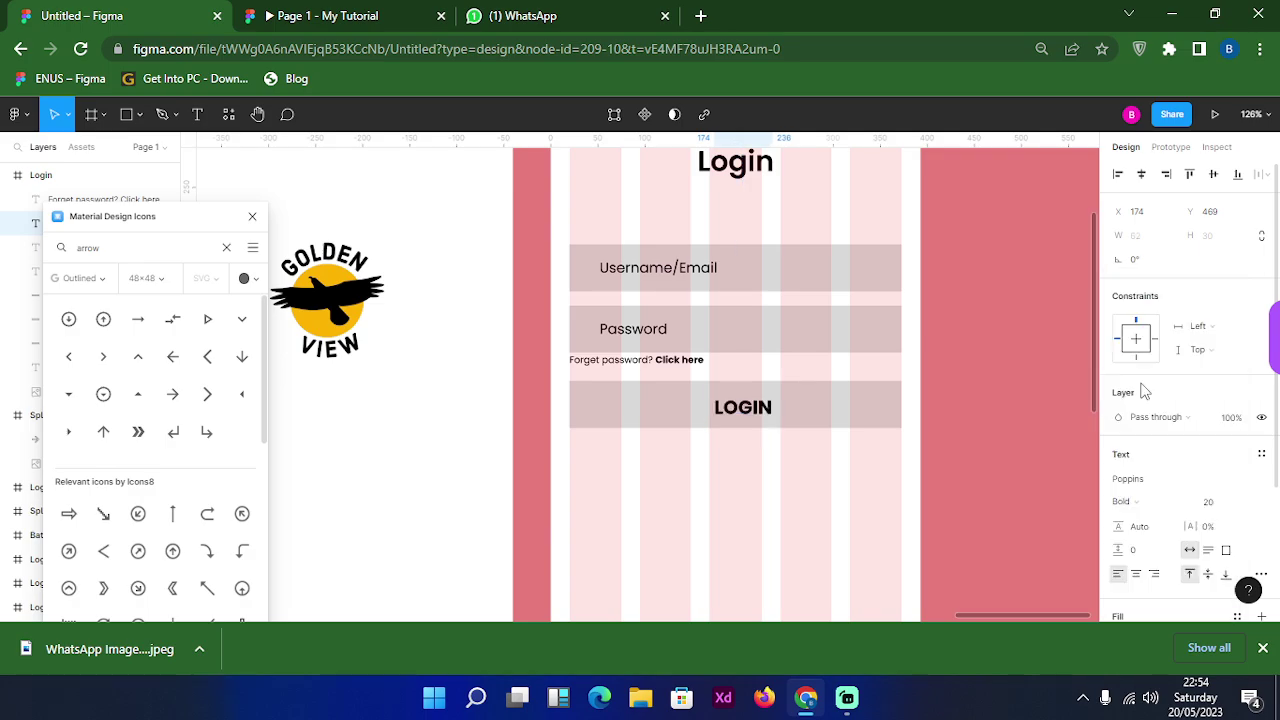
Realign the enlarged LOGIN text to the vertical and horizontal center of its rectangle
{"action": "left_click", "coordinate": [790, 470]}
{"action": "left_click", "coordinate": [749, 398]}
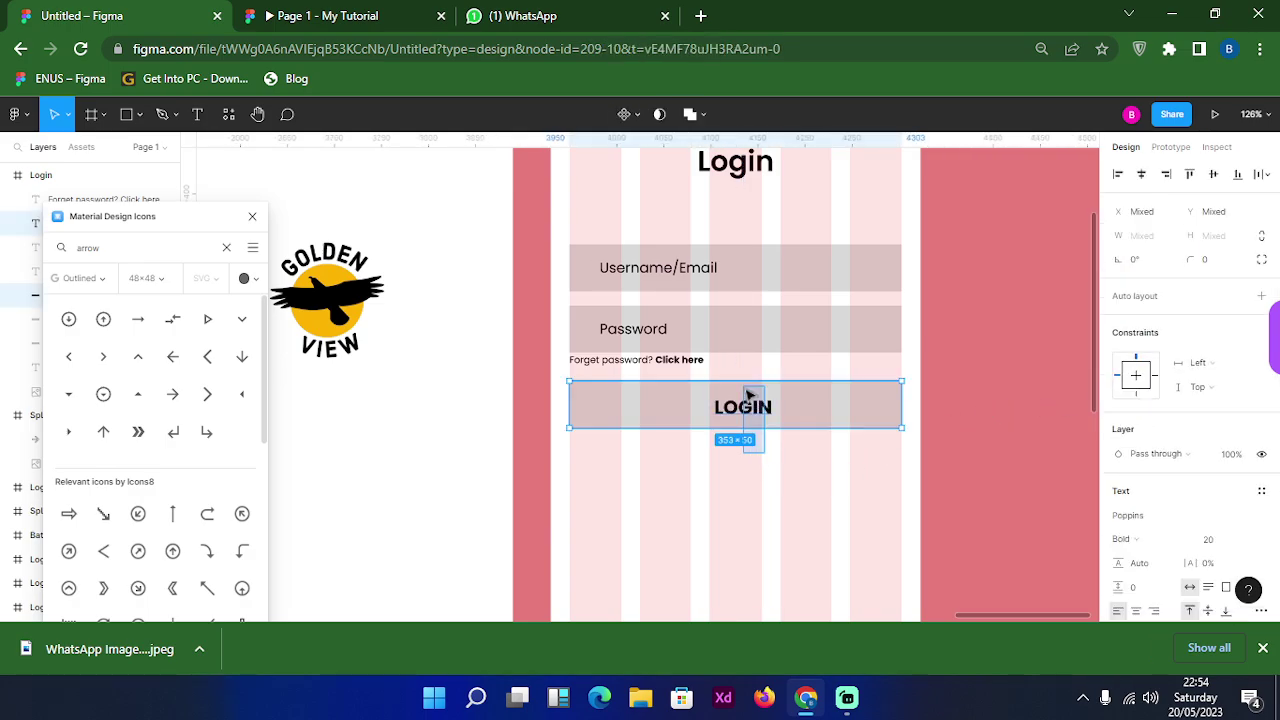
{"action": "left_click", "coordinate": [1211, 174]}
{"action": "left_click", "coordinate": [1142, 173]}
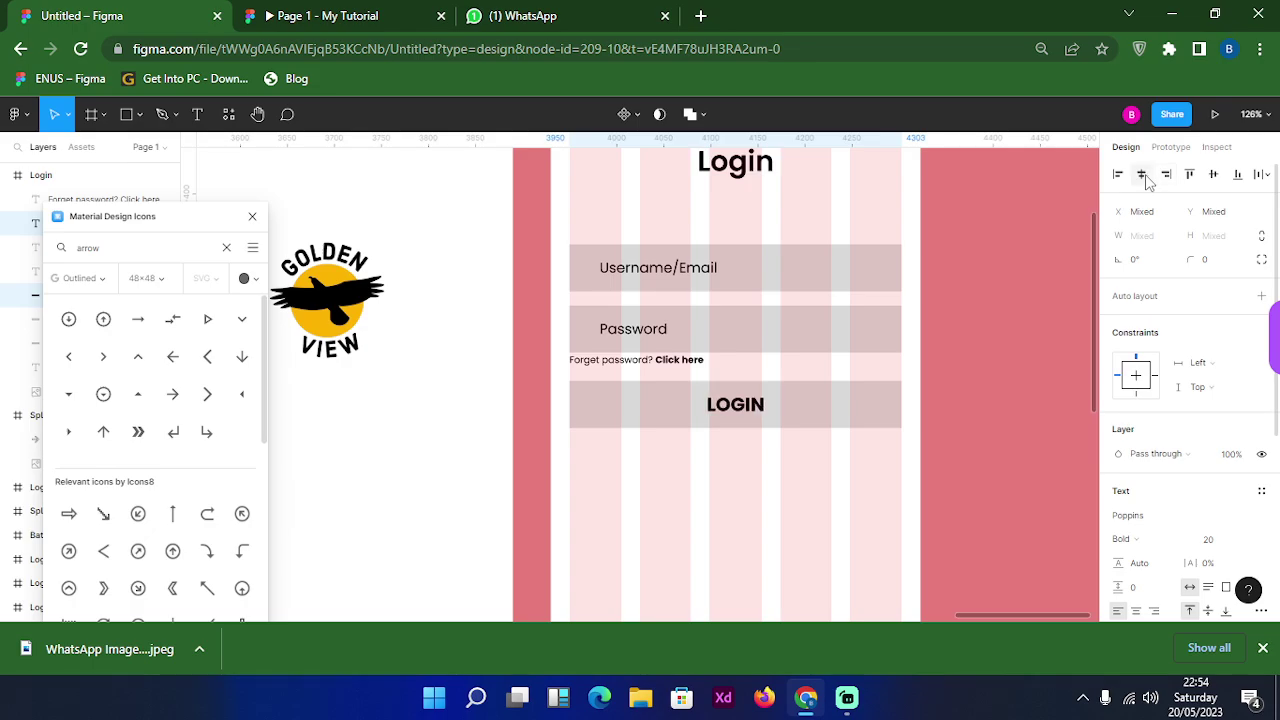
{"action": "left_click", "coordinate": [746, 471]}
{"action": "scroll", "coordinate": [746, 471], "scroll_direction": "down", "scroll_amount": 2}
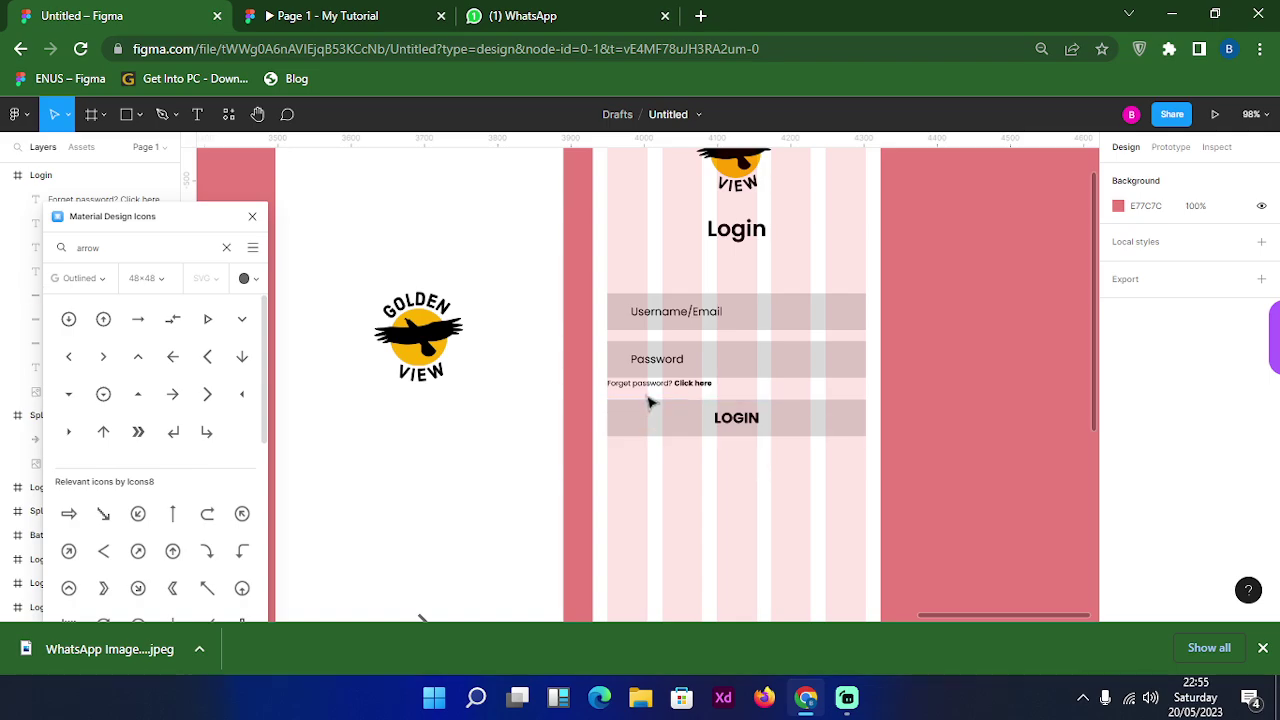
Duplicate the "Forget password? Click here" line to just below the LOGIN button, keeping it aligned with the original
{"action": "scroll", "coordinate": [670, 393], "scroll_direction": "up", "scroll_amount": 3}
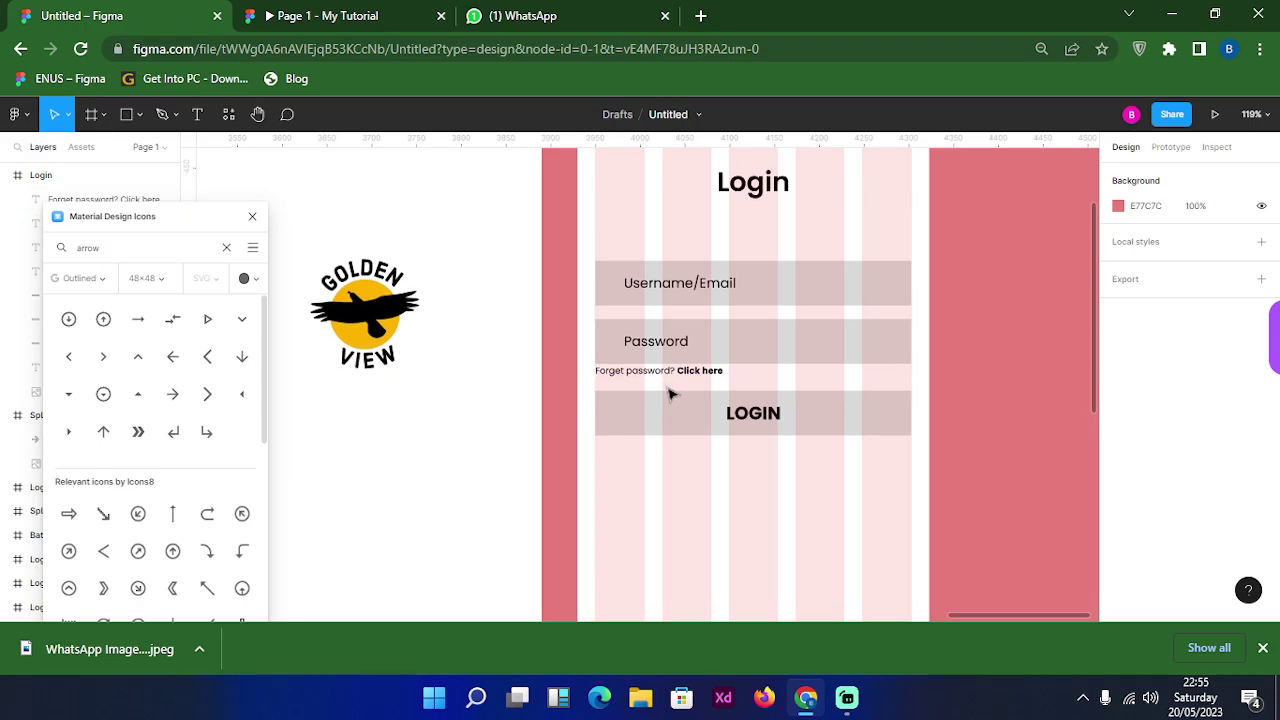
{"action": "left_click", "coordinate": [670, 386]}
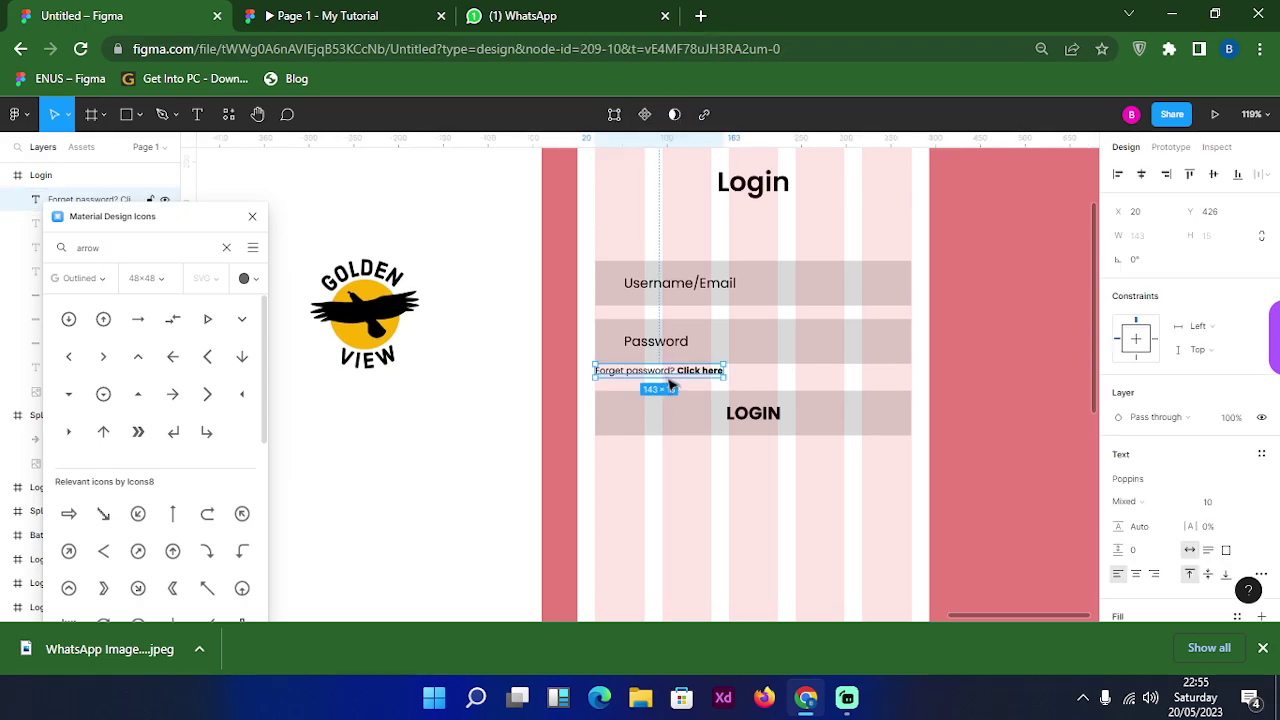
{"action": "left_click_drag", "start_coordinate": [670, 373], "coordinate": [598, 463]}
Replace "Forget password" in the copied line below the LOGIN button with "Already have an account"
{"action": "double_click", "coordinate": [668, 446]}
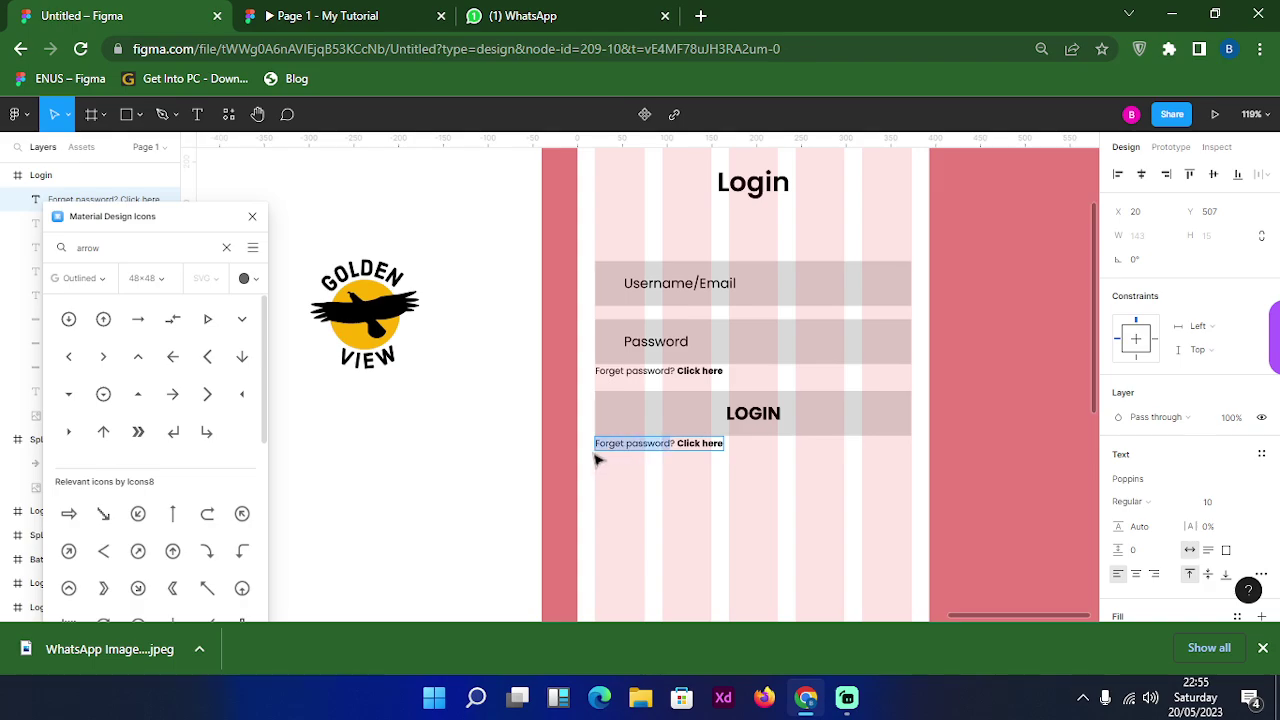
{"action": "type", "text": "Alread"}
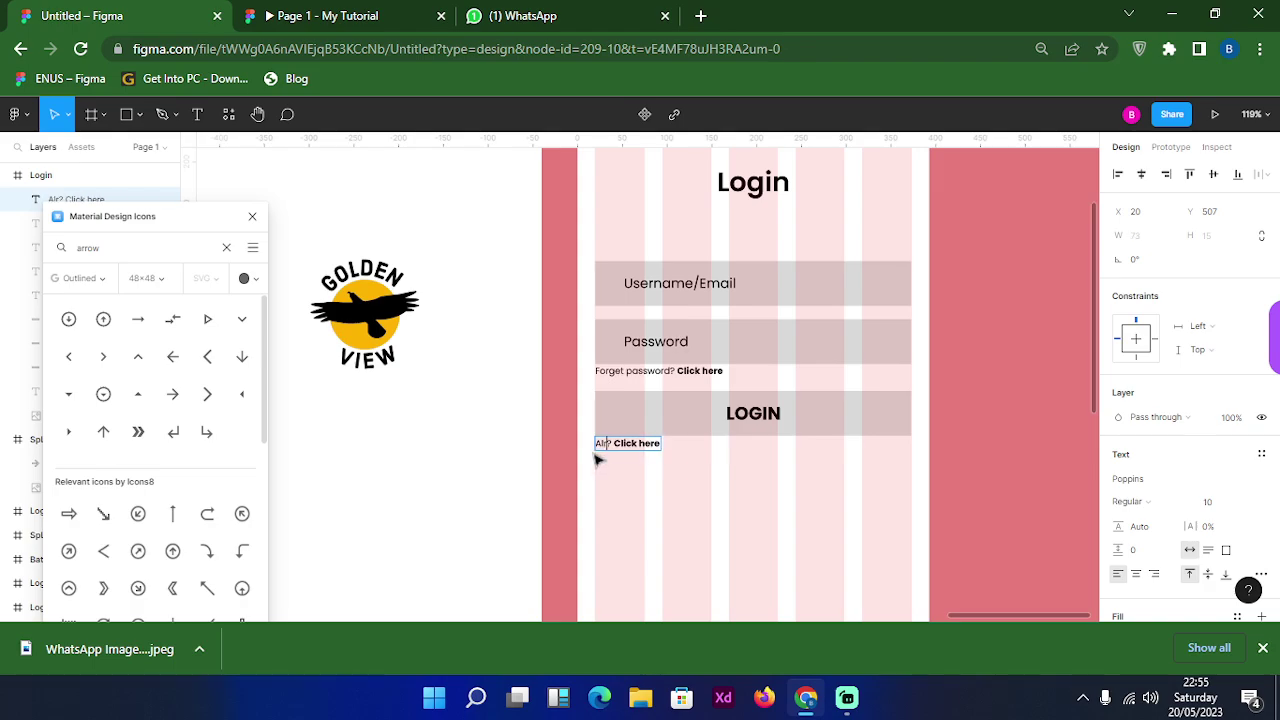
{"action": "type", "text": "y hav"}
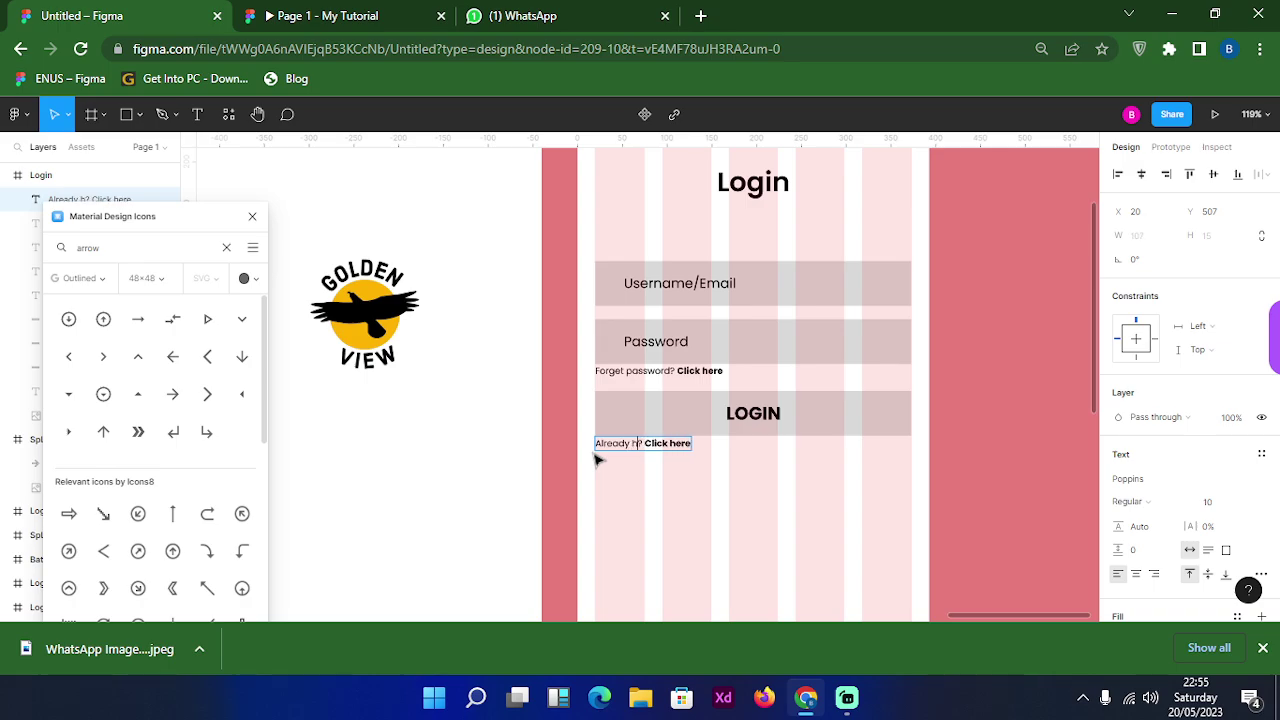
{"action": "type", "text": "e an acc"}
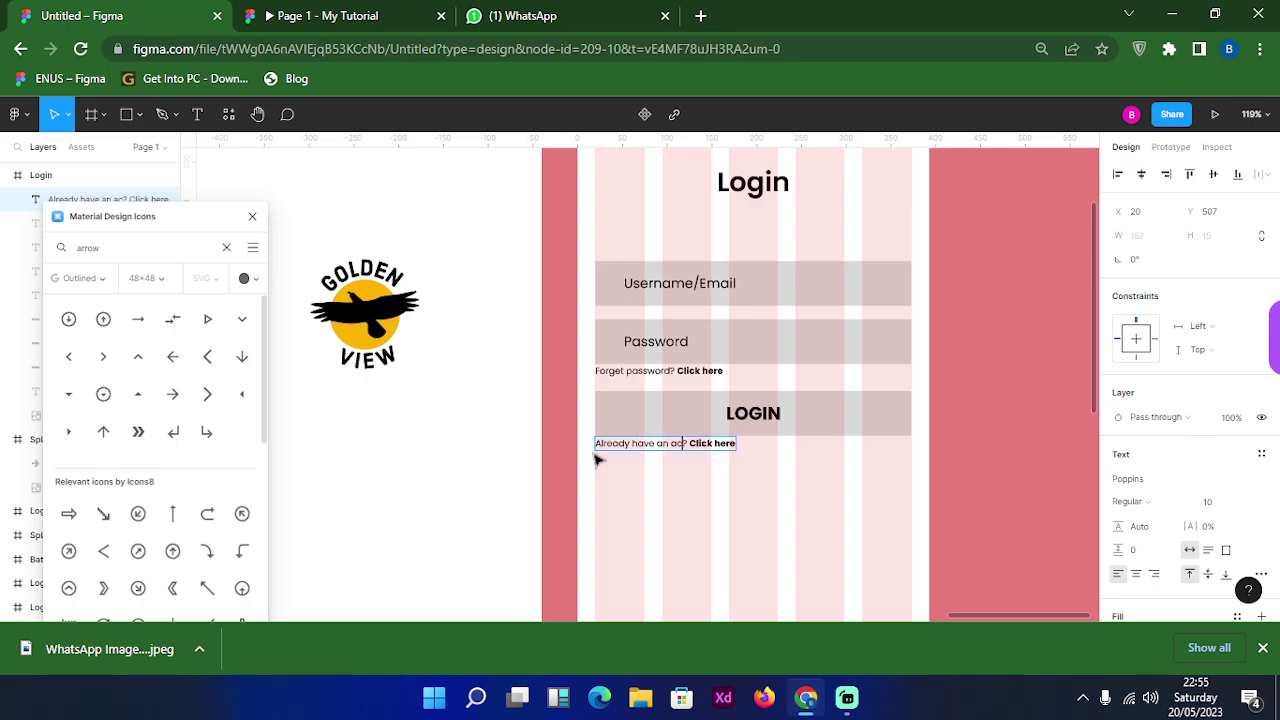
{"action": "type", "text": "ount"}
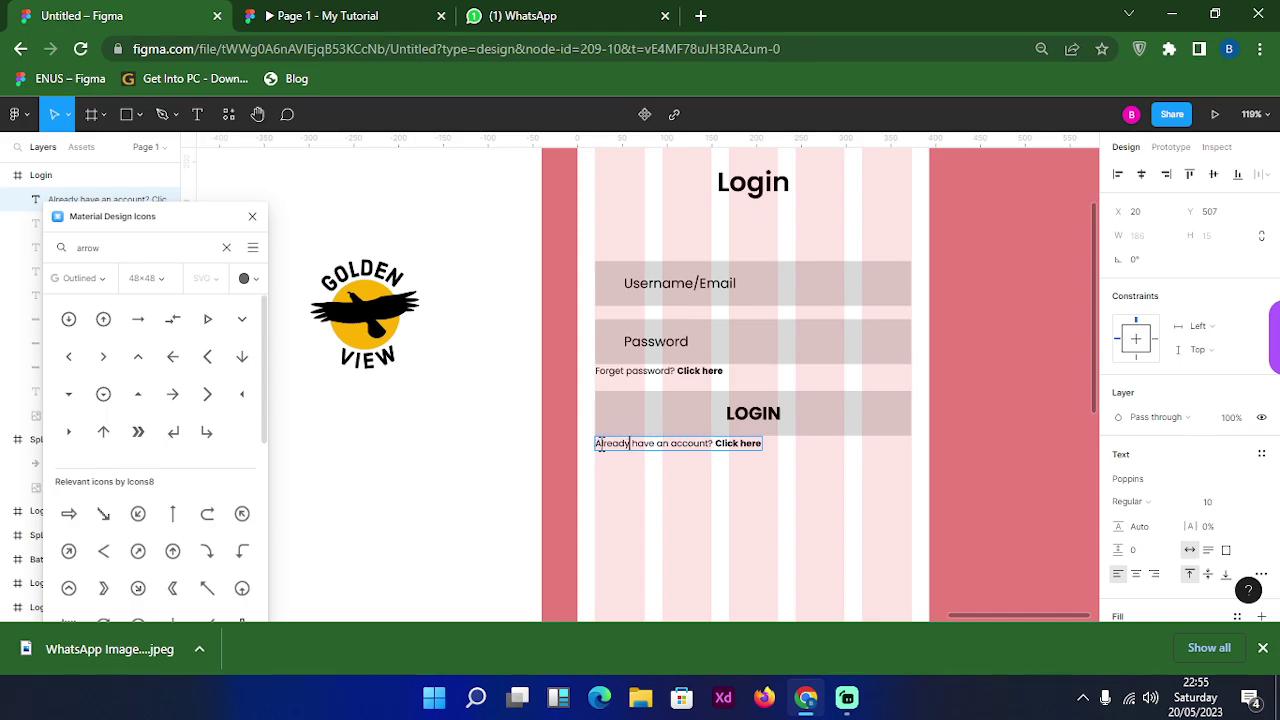
Change the word "Already" to "Don't" in the line below the LOGIN button
{"action": "double_click", "coordinate": [608, 443]}
{"action": "type", "text": "Don"}
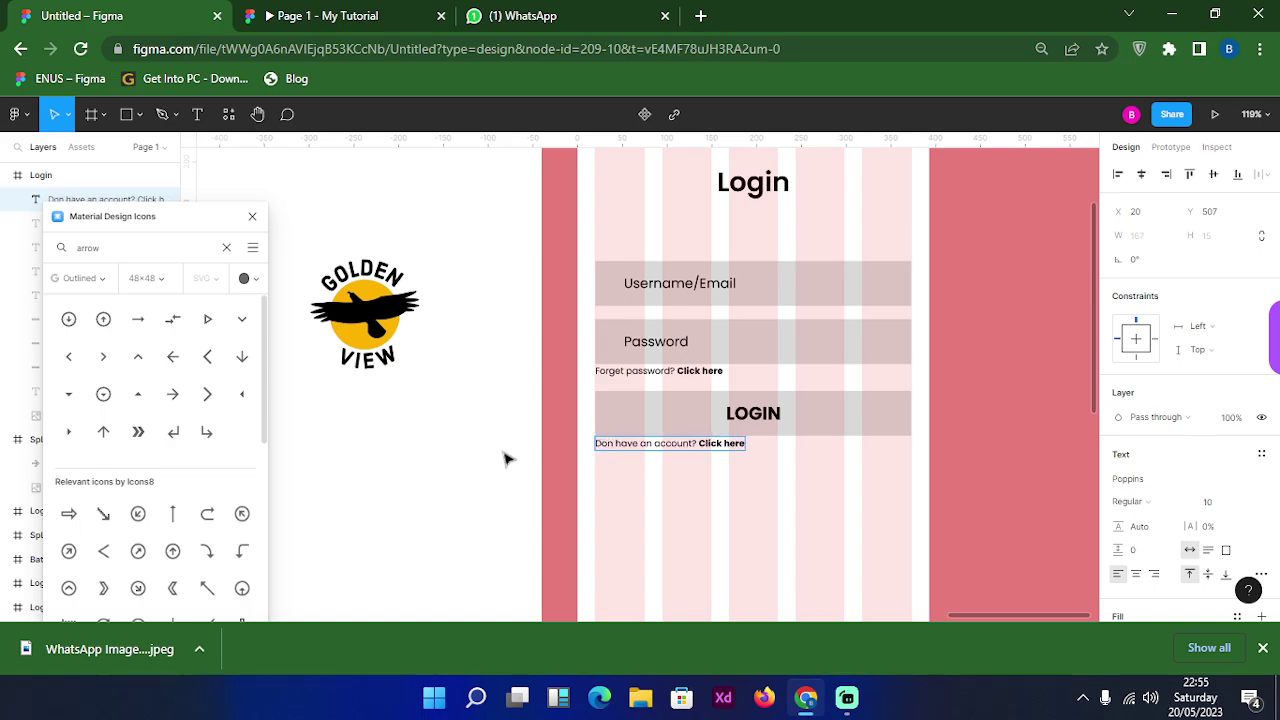
{"action": "type", "text": "'t"}
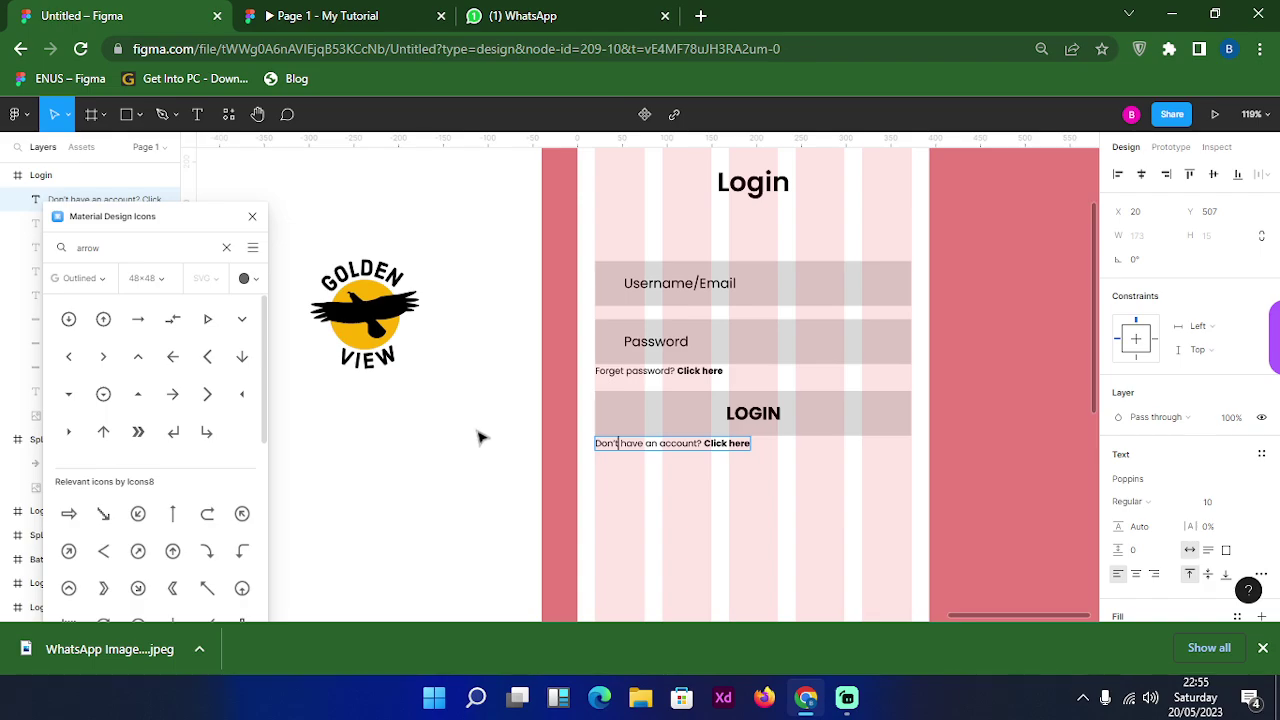
Replace "Click here" with a bold "Register" in the "Don't have an account?" line
{"action": "left_click_drag", "start_coordinate": [704, 443], "coordinate": [780, 449]}
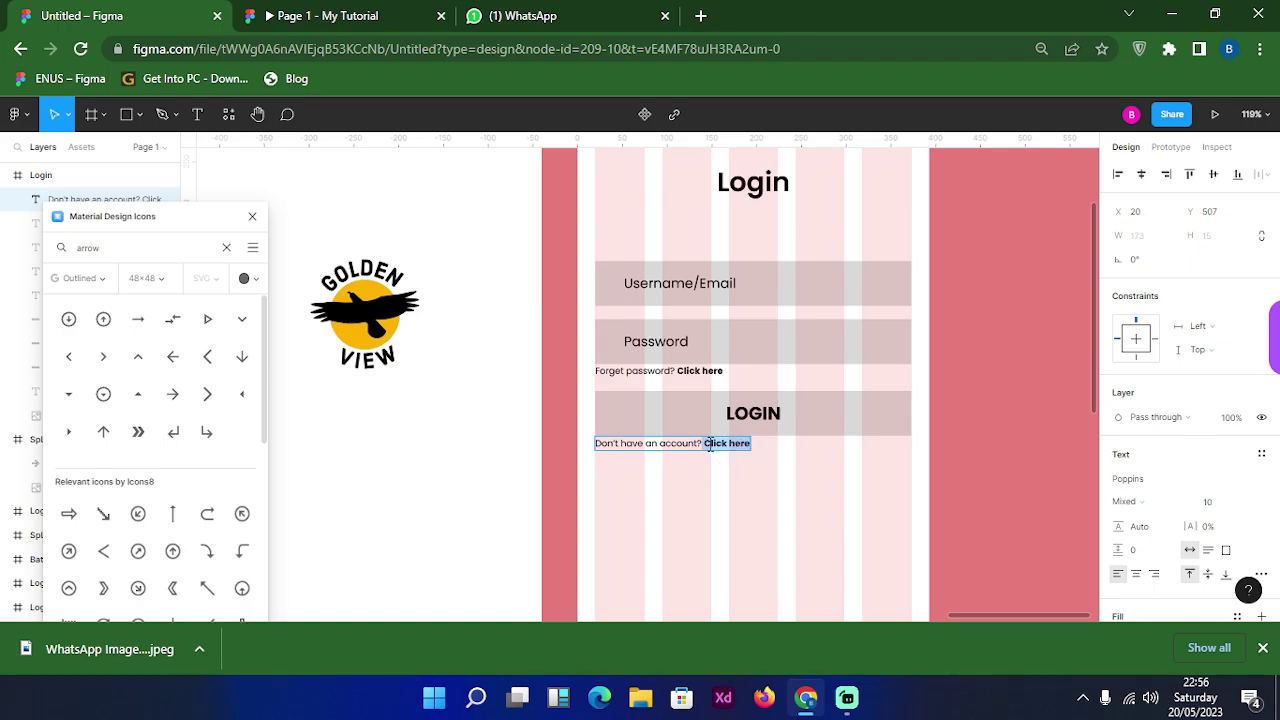
{"action": "key", "text": "ctrl+b"}
{"action": "type", "text": "Register"}
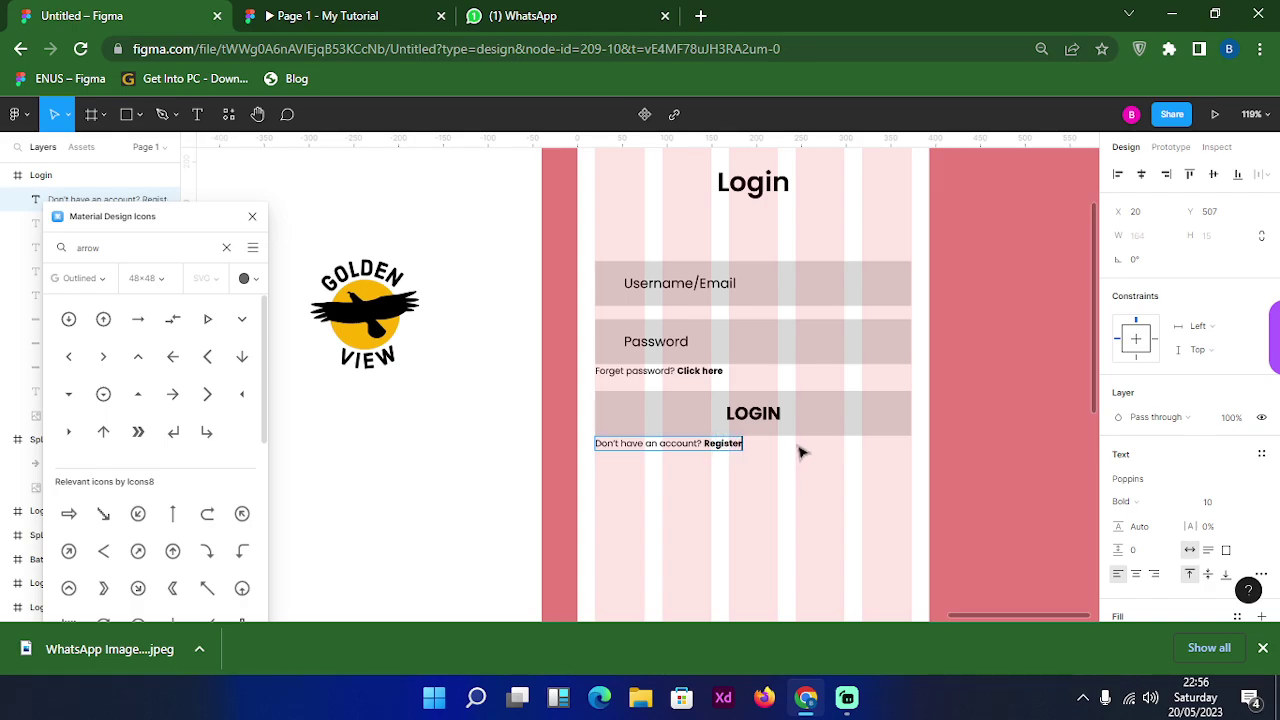
{"action": "key", "text": "Escape"}
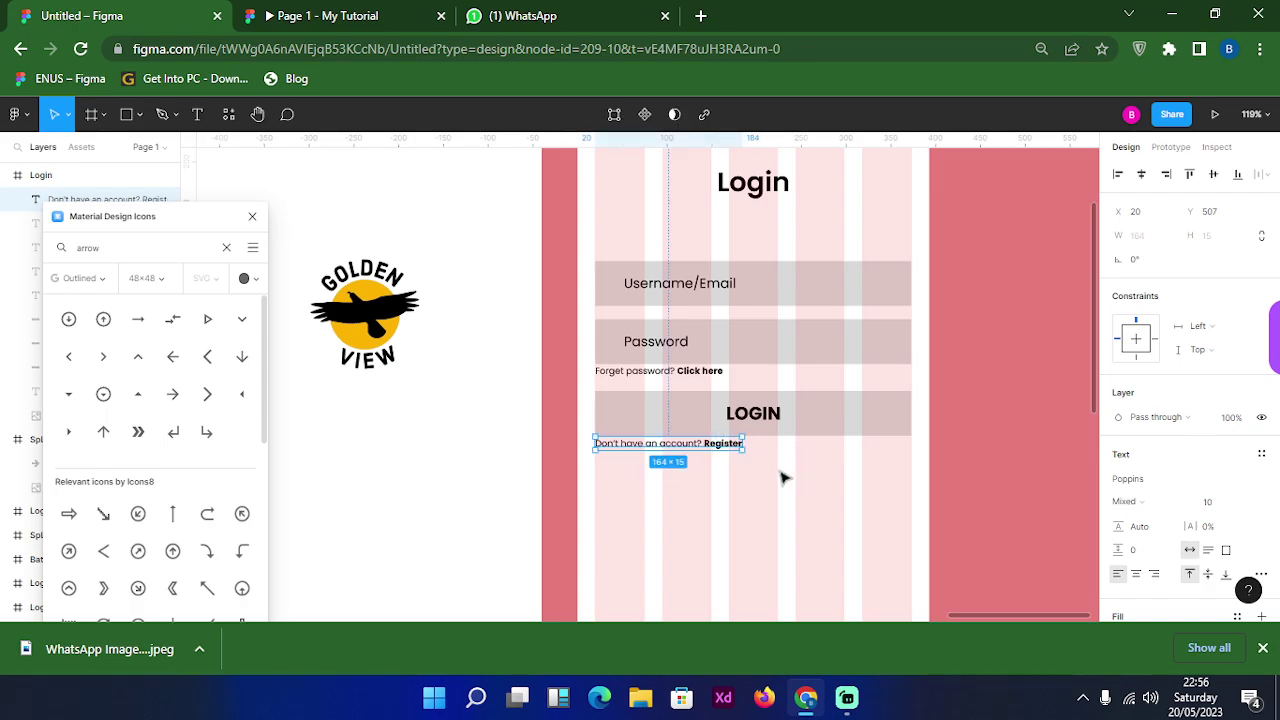
{"action": "left_click", "coordinate": [783, 476]}
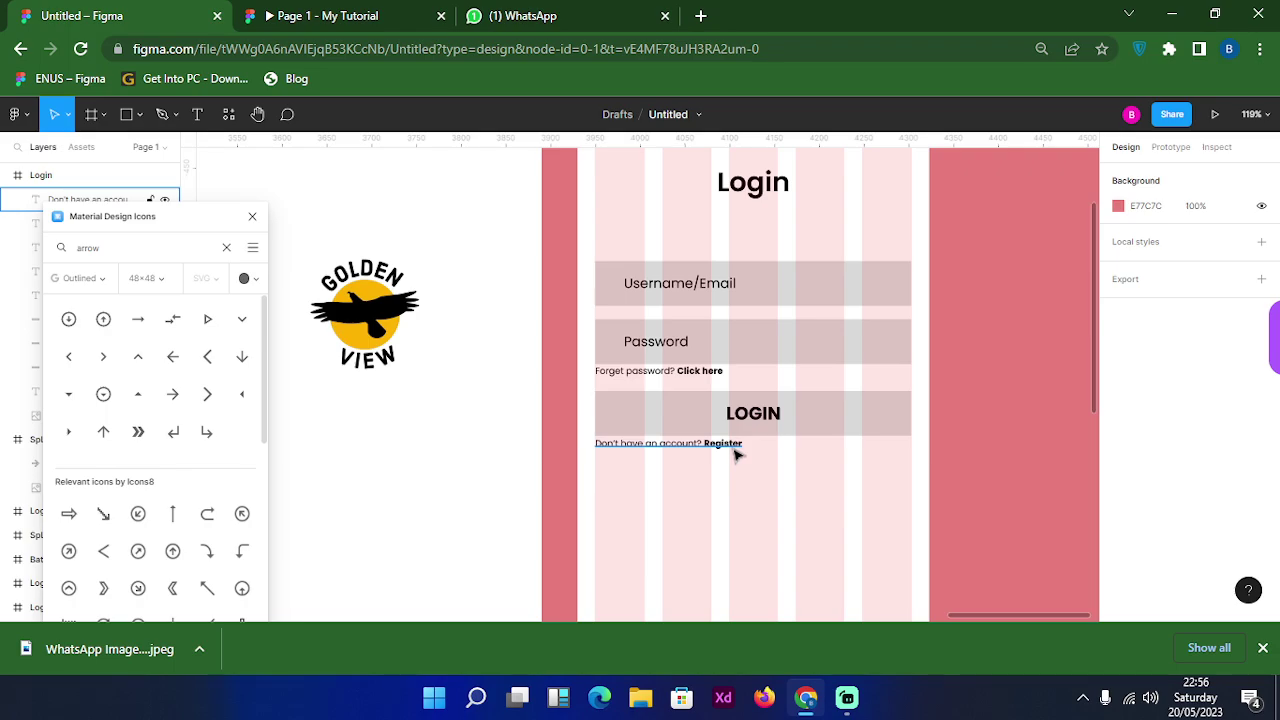
{"action": "scroll", "coordinate": [766, 480], "scroll_direction": "down", "scroll_amount": 2}
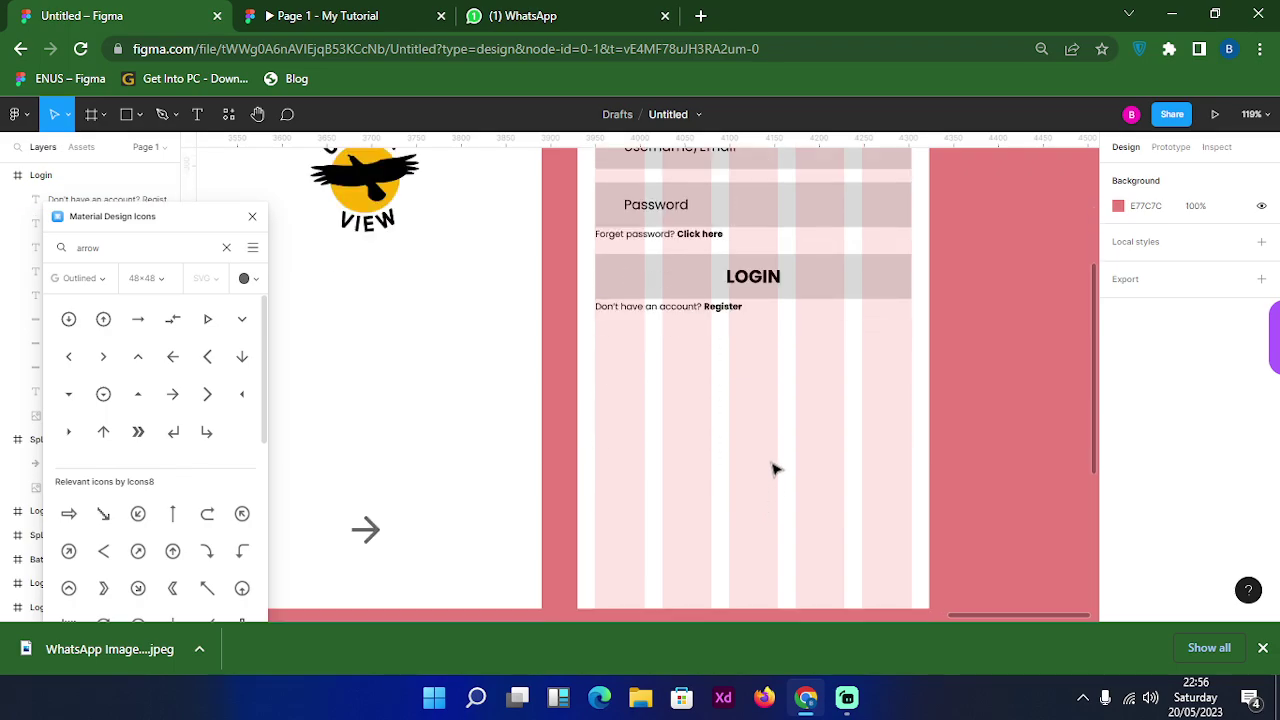
{"action": "scroll", "coordinate": [780, 460], "scroll_direction": "up", "scroll_amount": 2}
{"action": "left_click", "coordinate": [778, 459]}
{"action": "scroll", "coordinate": [780, 462], "scroll_direction": "down", "scroll_amount": 2}
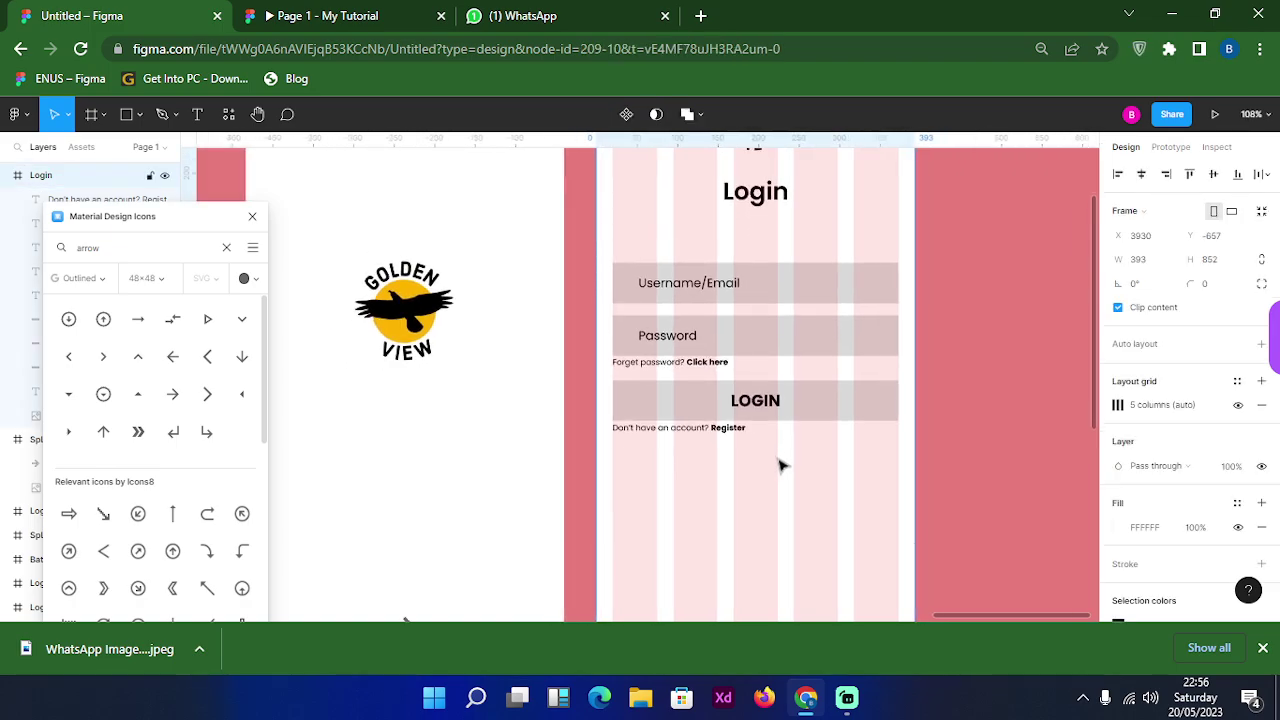
{"action": "scroll", "coordinate": [820, 421], "scroll_direction": "up", "scroll_amount": 2}
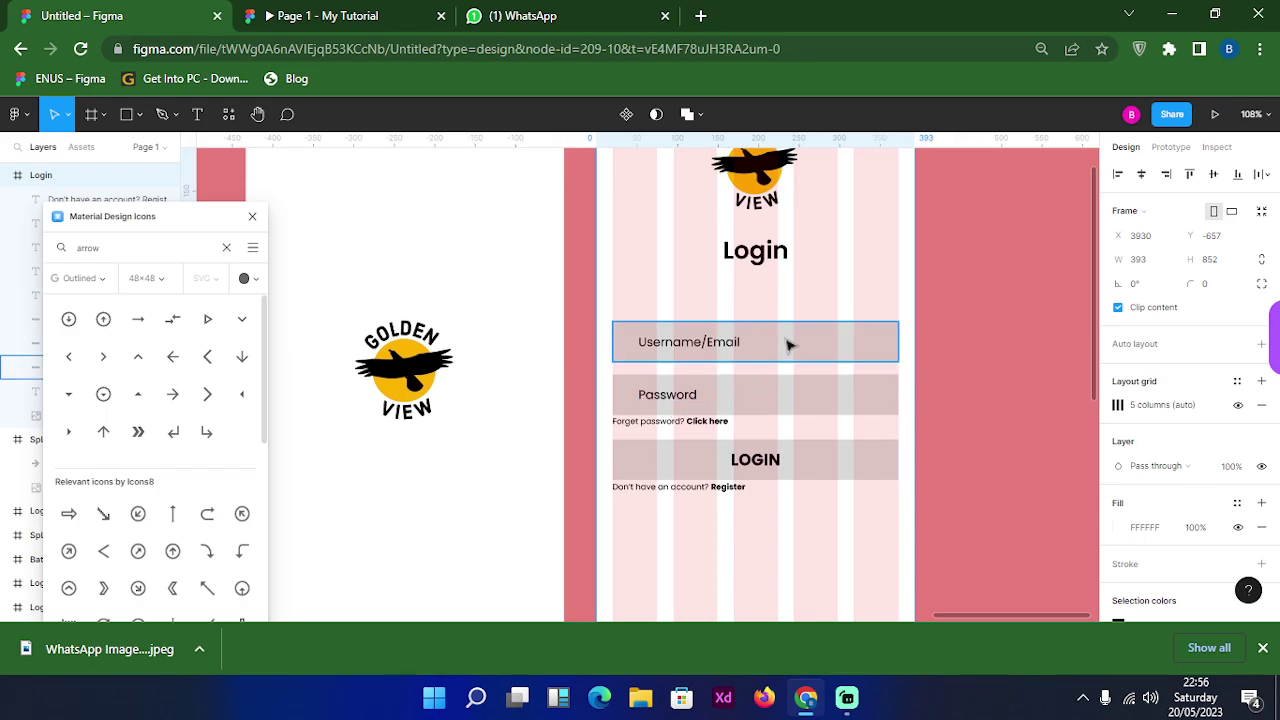
Change the fill of the rectangle behind the LOGIN text to black
{"action": "left_click", "coordinate": [818, 471]}
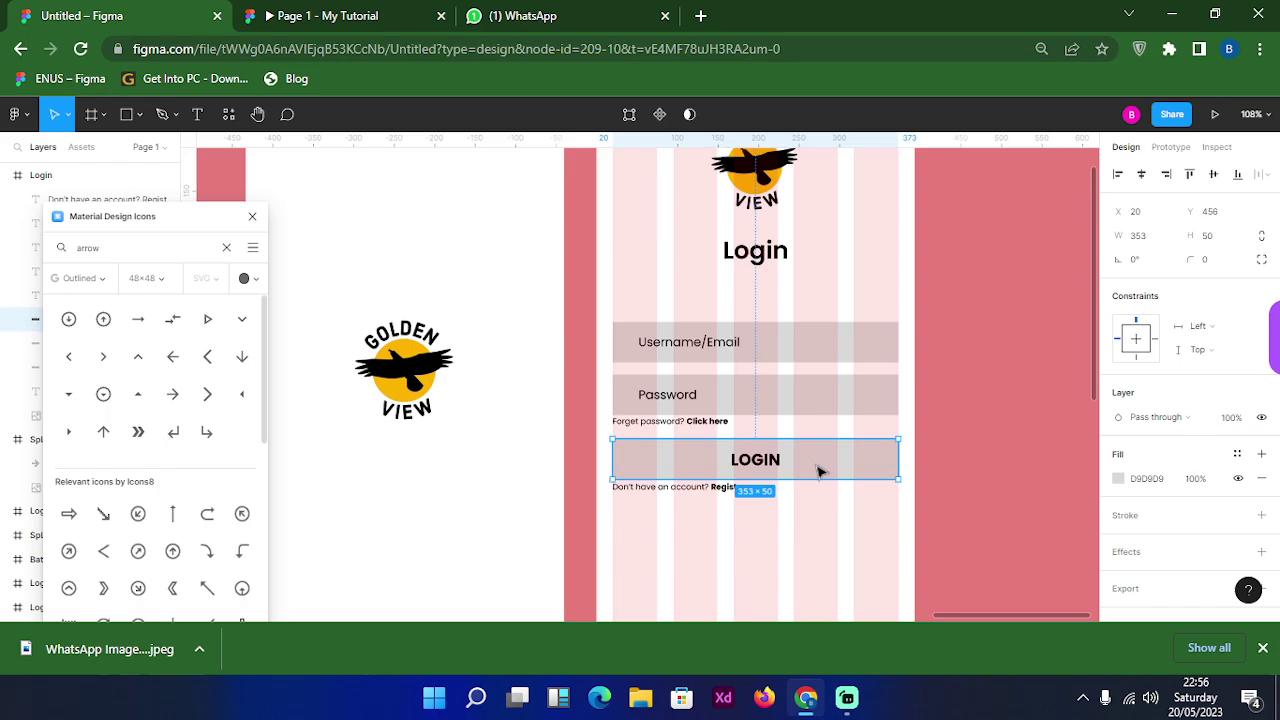
{"action": "left_click", "coordinate": [1117, 480]}
{"action": "left_click_drag", "start_coordinate": [980, 410], "coordinate": [938, 428]}
{"action": "left_click", "coordinate": [818, 528]}
Change the fill color of the LOGIN text on the black button to white
{"action": "left_click", "coordinate": [773, 463]}
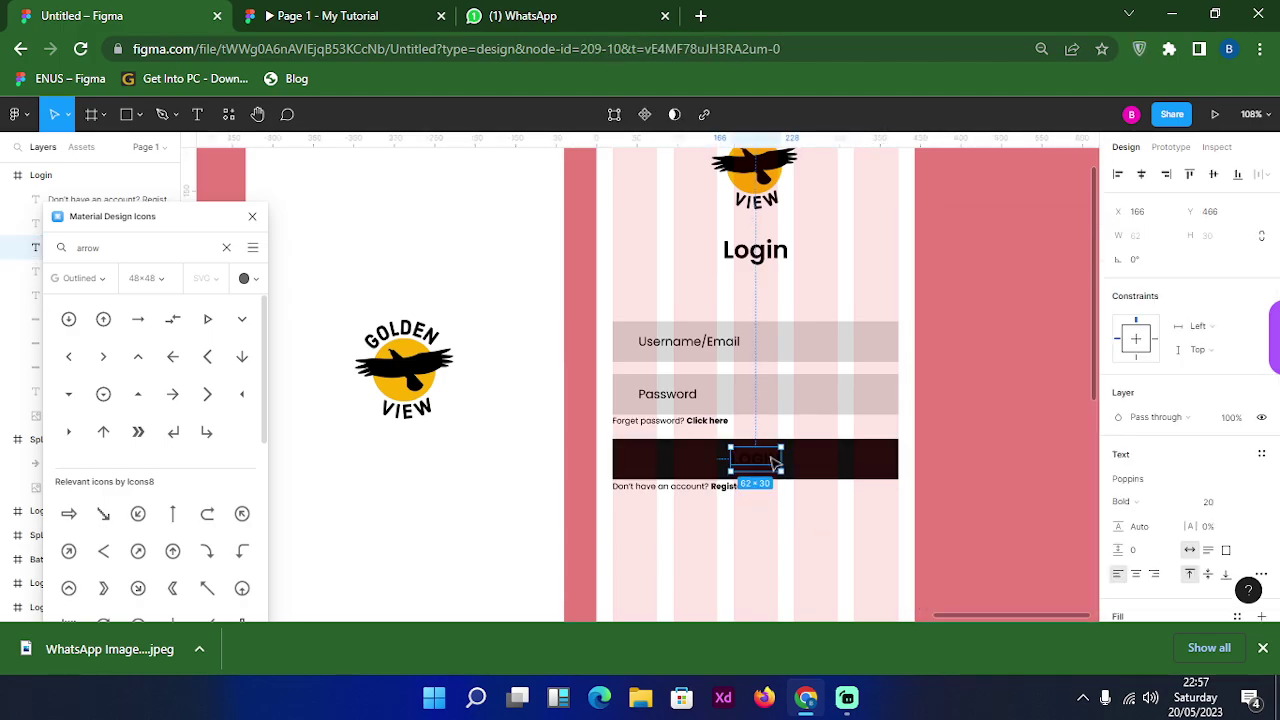
{"action": "scroll", "coordinate": [1085, 535], "scroll_direction": "down", "scroll_amount": 1}
{"action": "scroll", "coordinate": [1148, 547], "scroll_direction": "down", "scroll_amount": 3}
{"action": "scroll", "coordinate": [1148, 547], "scroll_direction": "down", "scroll_amount": 1}
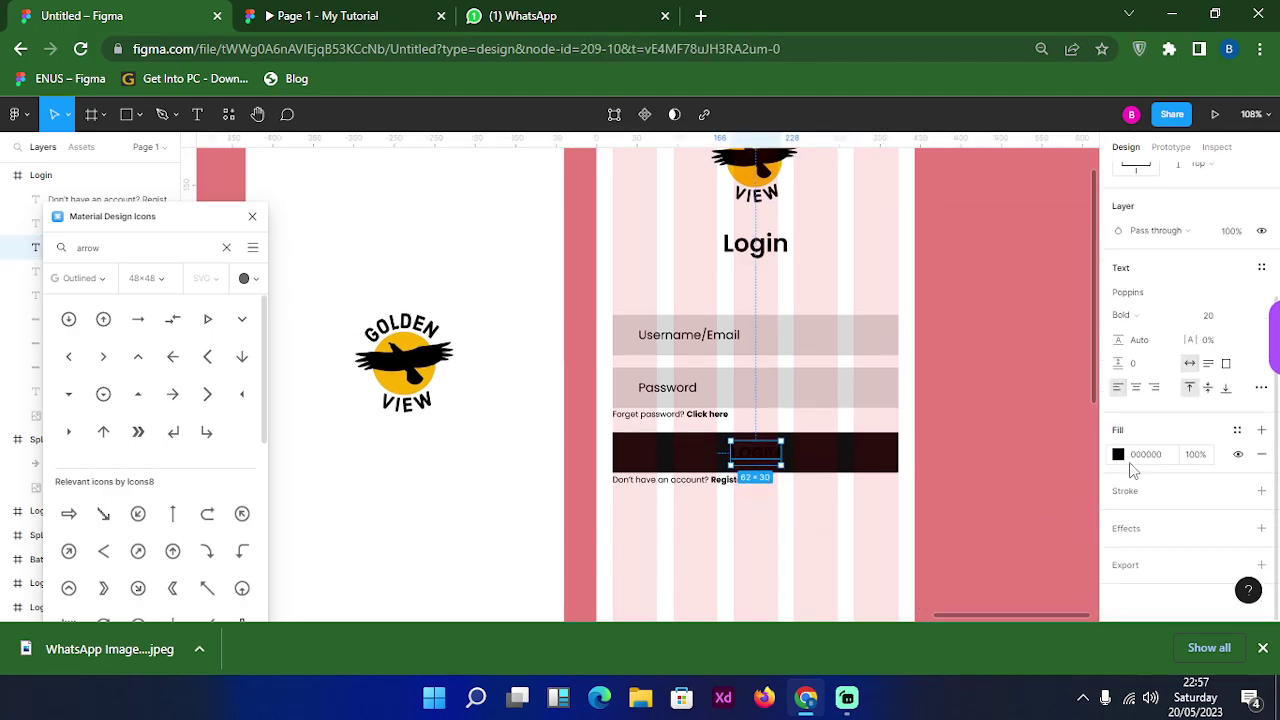
{"action": "left_click", "coordinate": [1118, 454]}
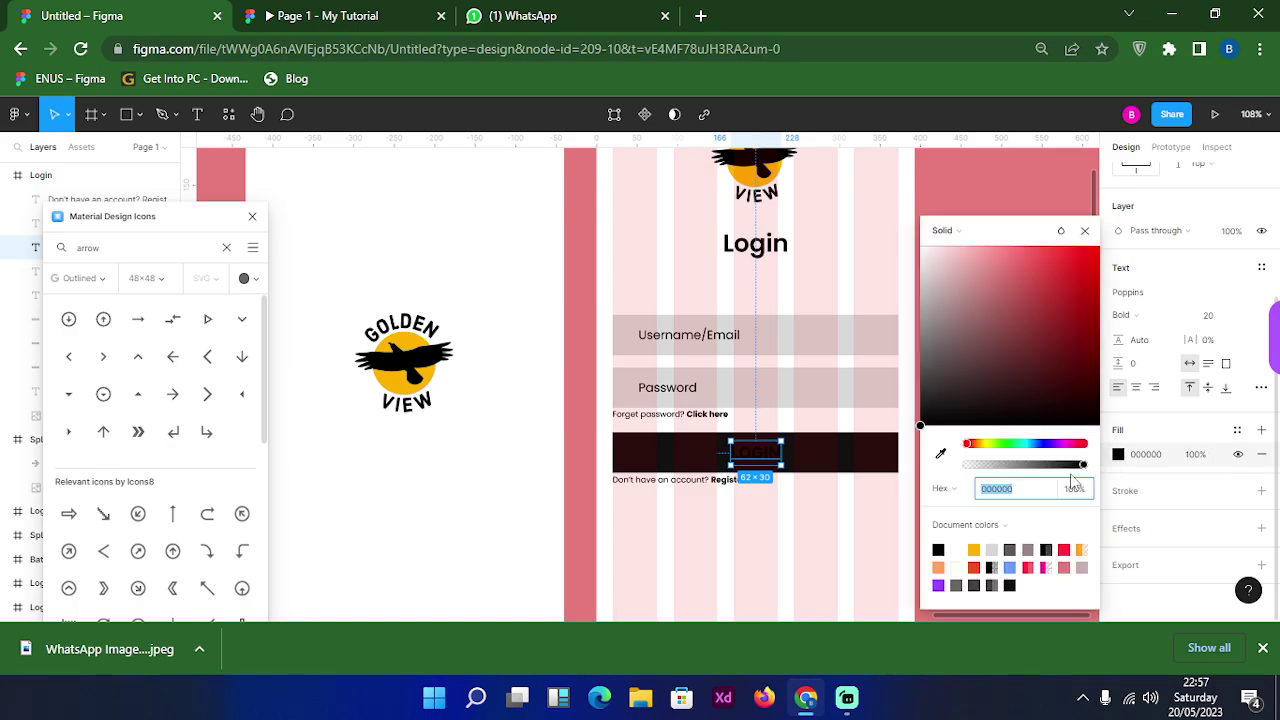
{"action": "left_click", "coordinate": [956, 549]}
{"action": "left_click", "coordinate": [808, 531]}
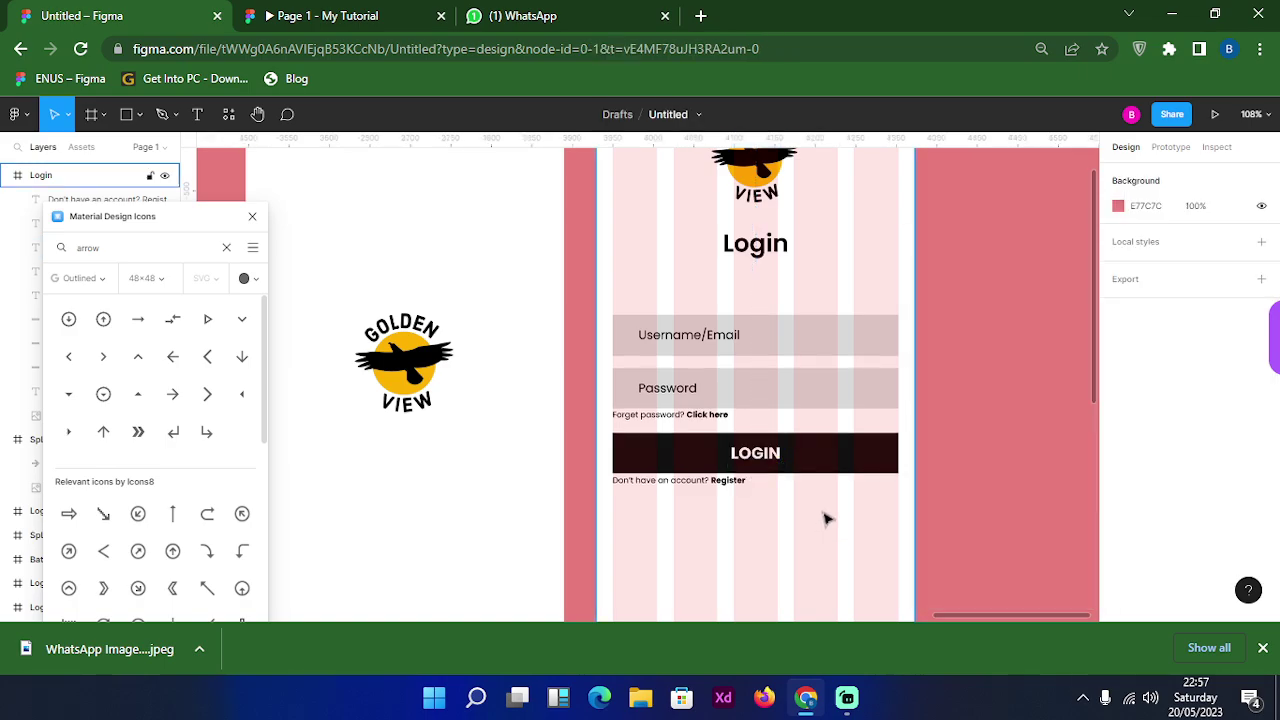
{"action": "scroll", "coordinate": [826, 519], "scroll_direction": "down", "scroll_amount": 4, "text": "ctrl"}
{"action": "scroll", "coordinate": [845, 525], "scroll_direction": "up", "scroll_amount": 1}
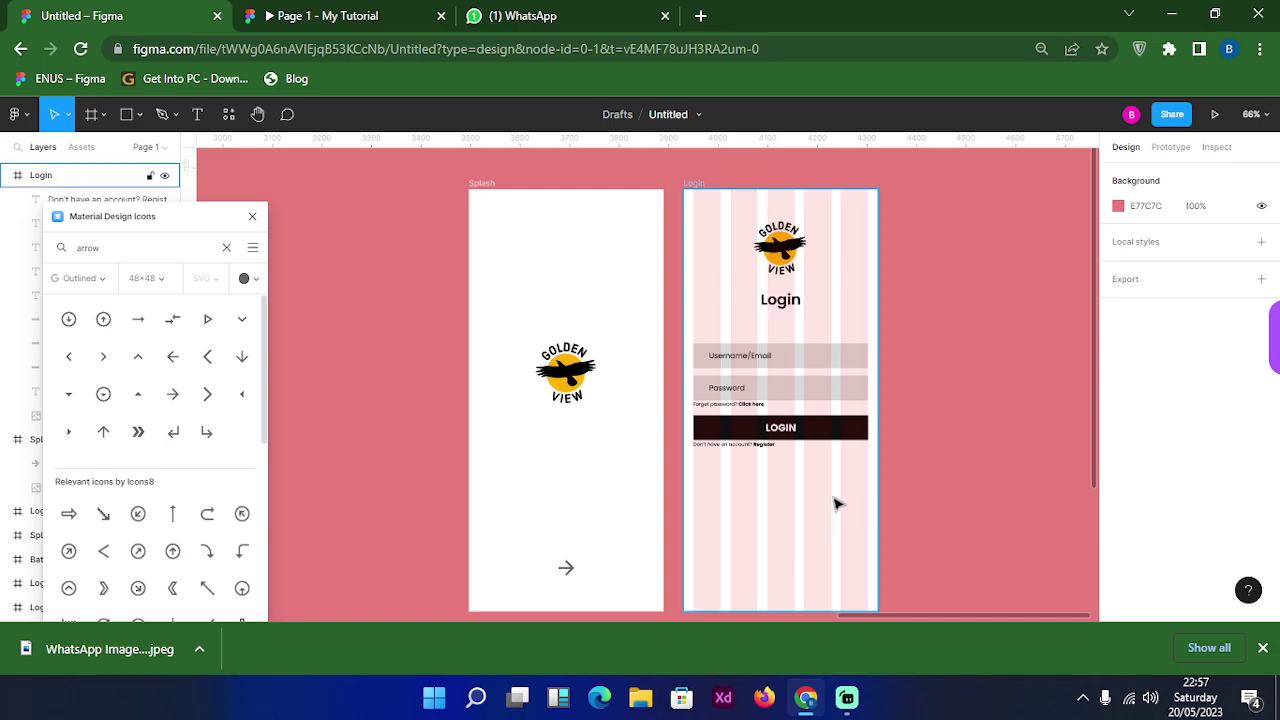
{"action": "scroll", "coordinate": [838, 508], "scroll_direction": "up", "scroll_amount": 5}
{"action": "scroll", "coordinate": [808, 479], "scroll_direction": "down", "scroll_amount": 3}
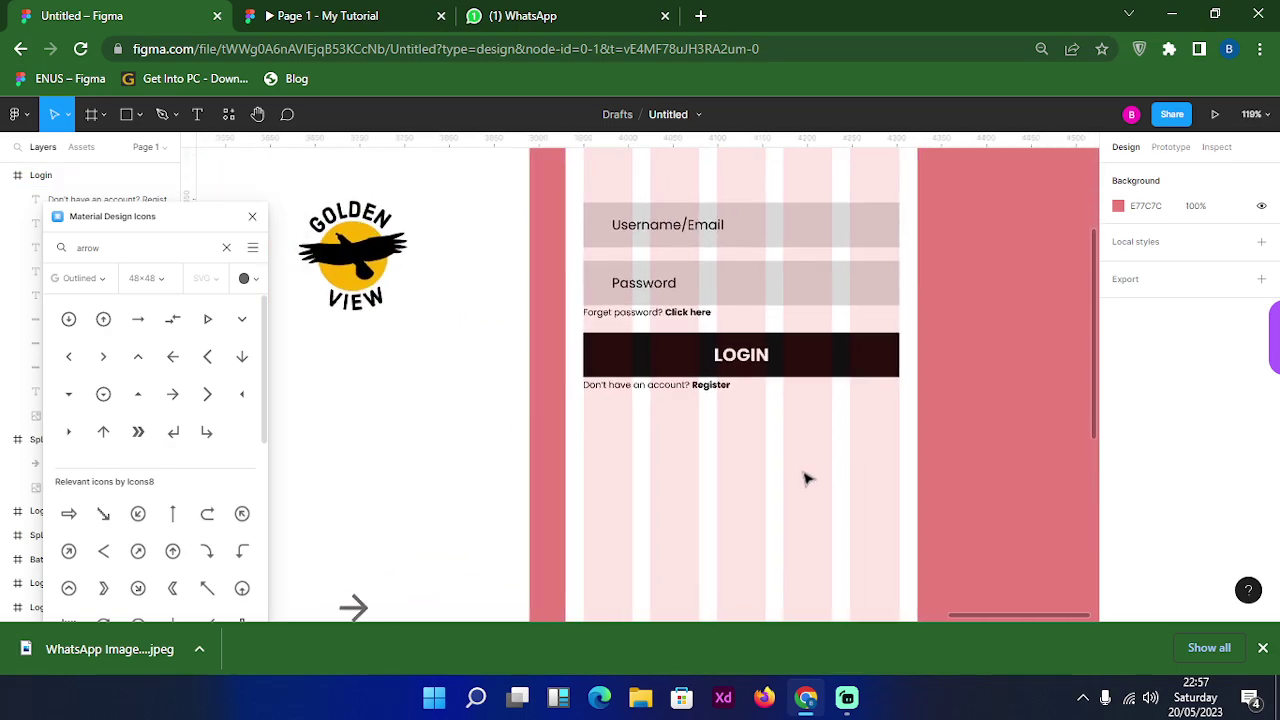
{"action": "scroll", "coordinate": [786, 483], "scroll_direction": "down", "scroll_amount": 2}
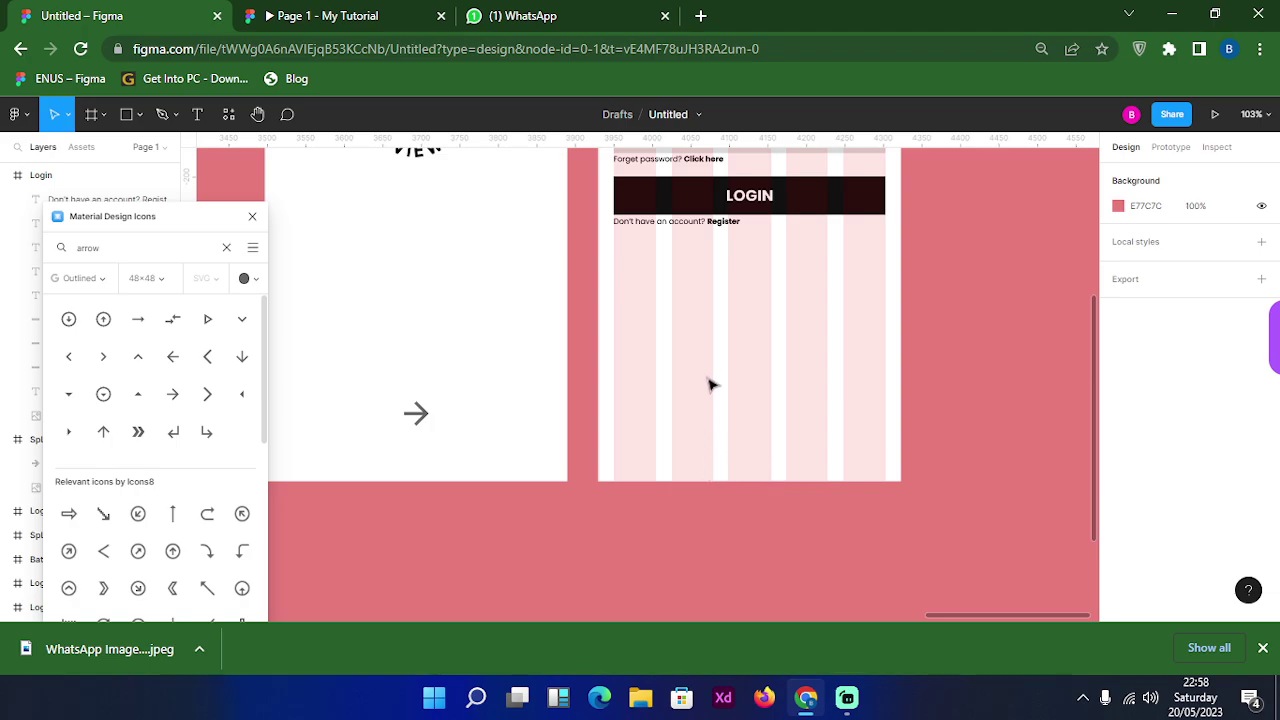
Add the text "OR" below the "Don't have an account?" line and center it horizontally in the Login frame
{"action": "key", "text": "t"}
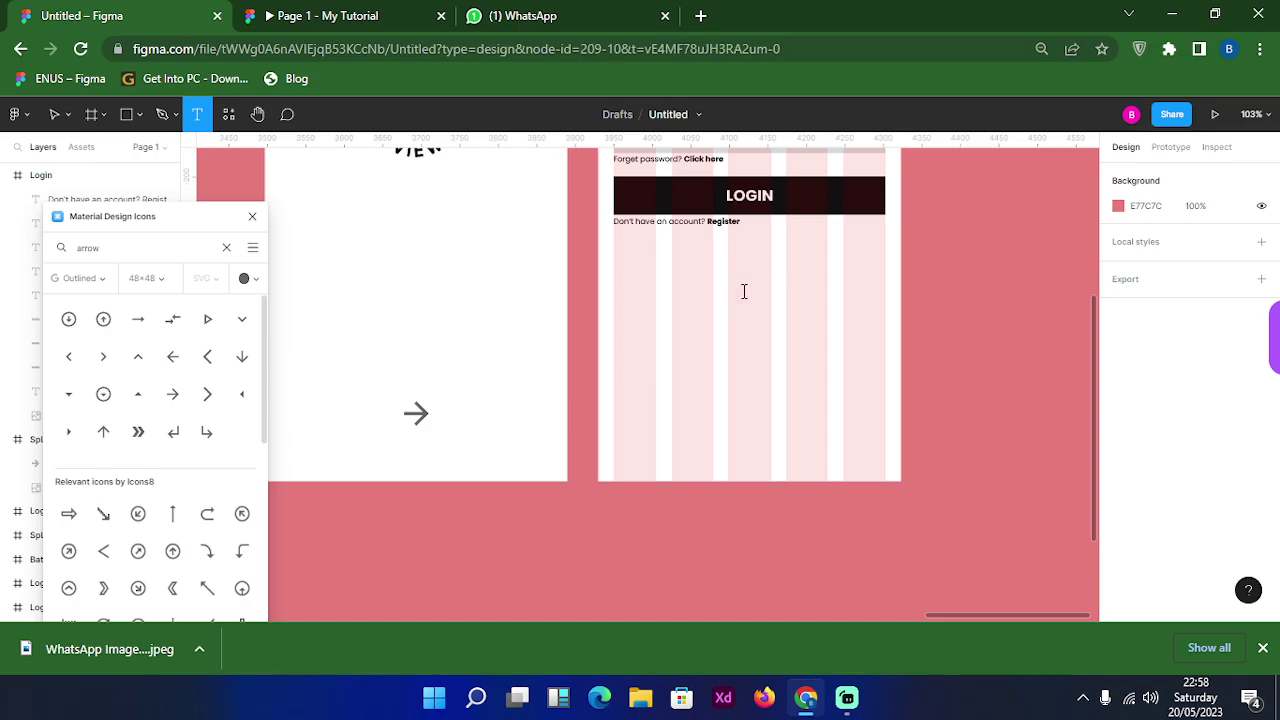
{"action": "left_click", "coordinate": [744, 291]}
{"action": "type", "text": "OR"}
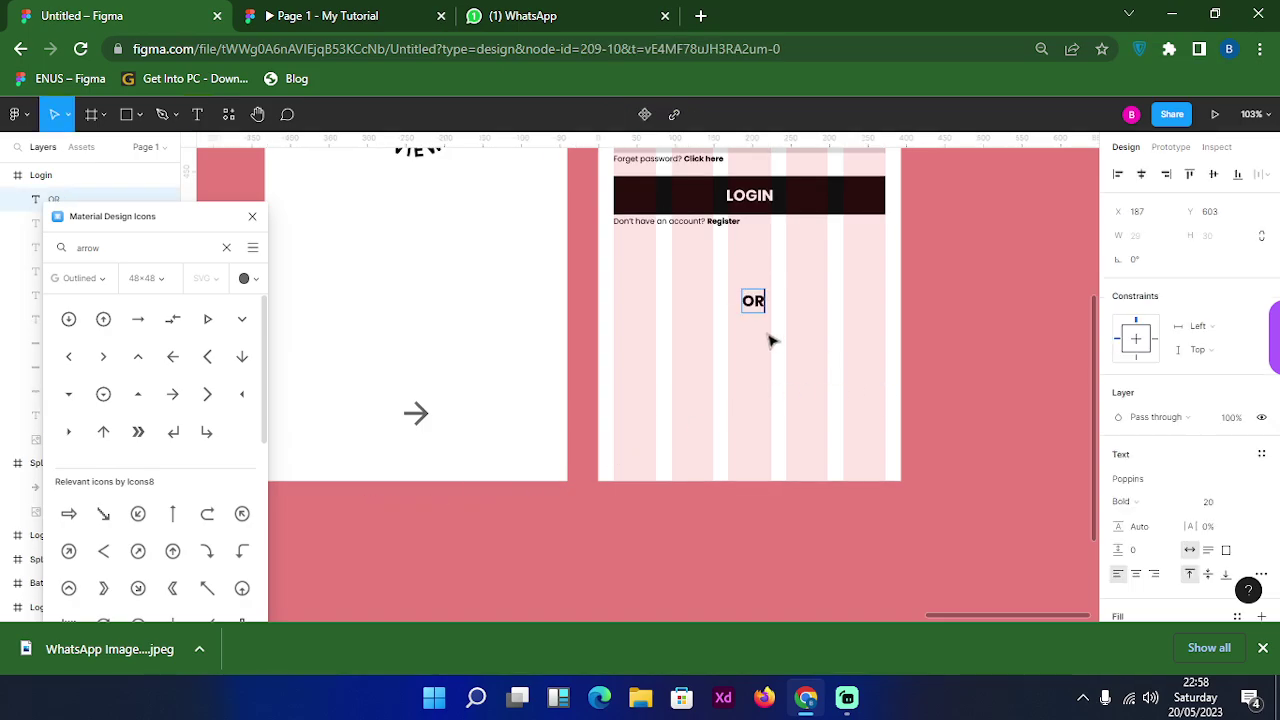
{"action": "key", "text": "Escape"}
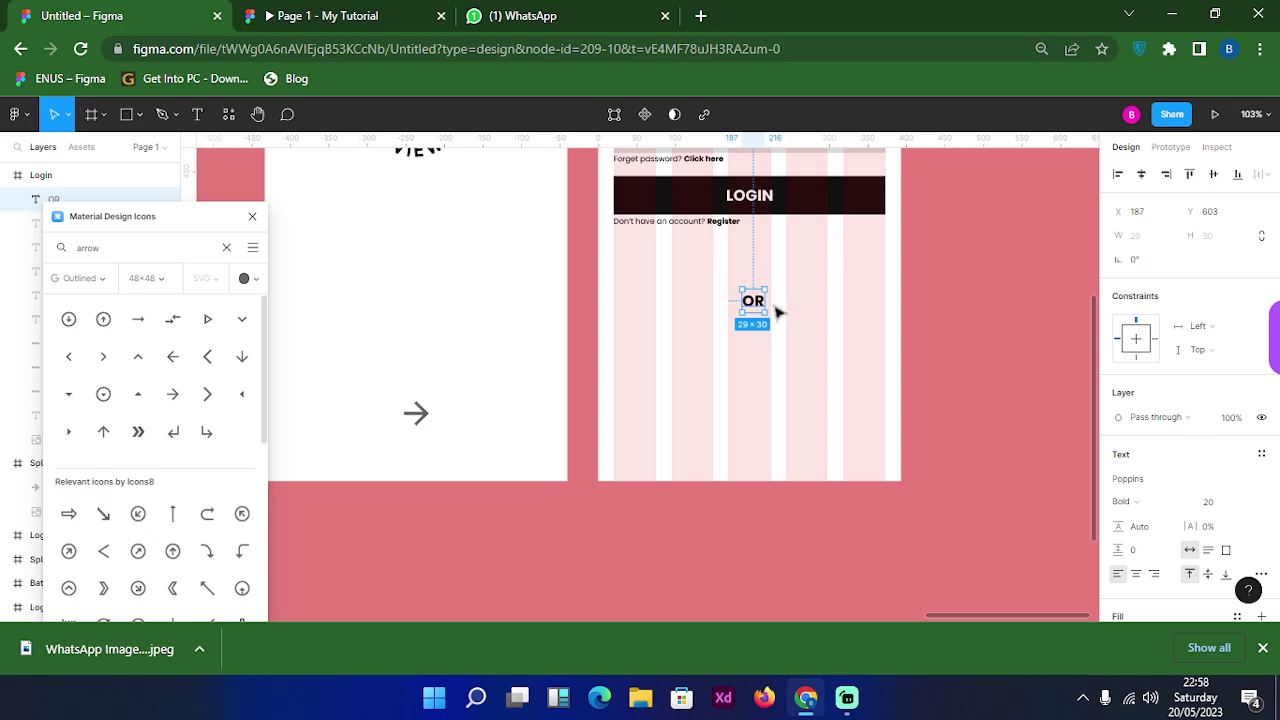
{"action": "left_click", "coordinate": [1141, 174]}
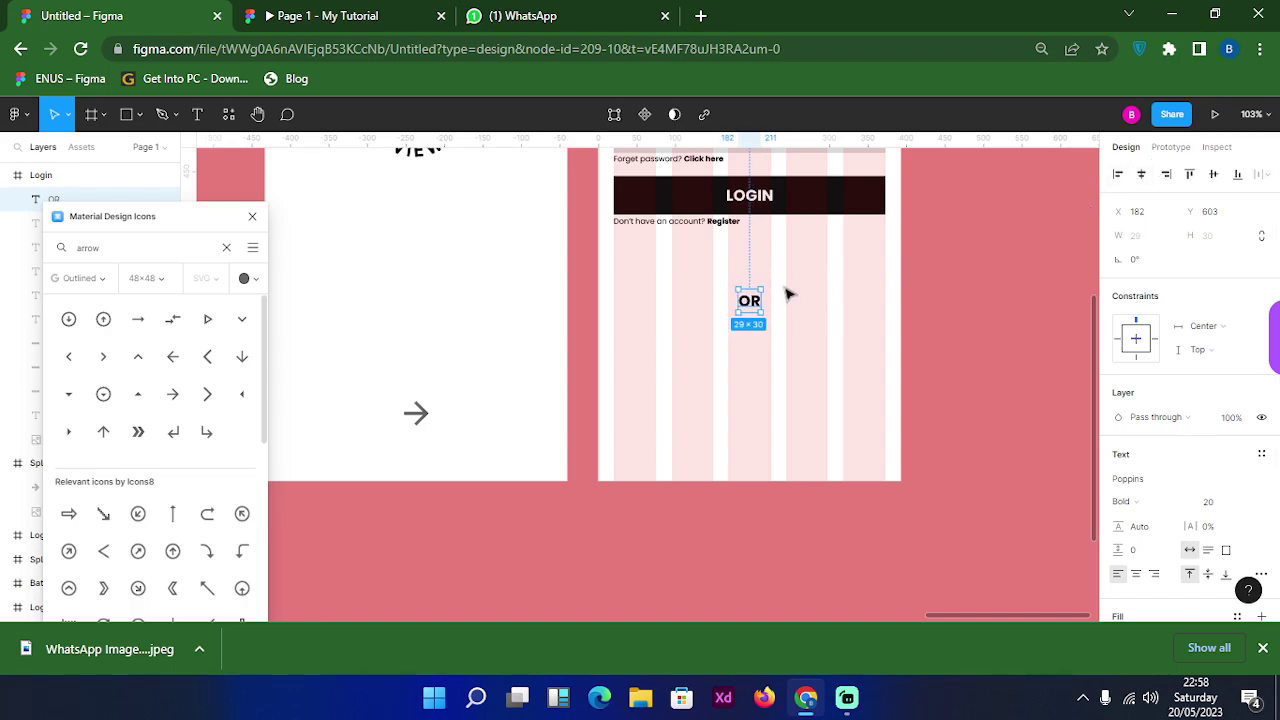
Draw a horizontal line about 149 px long from beside the right of "OR" to the edge of the last layout column
{"action": "key", "text": "l"}
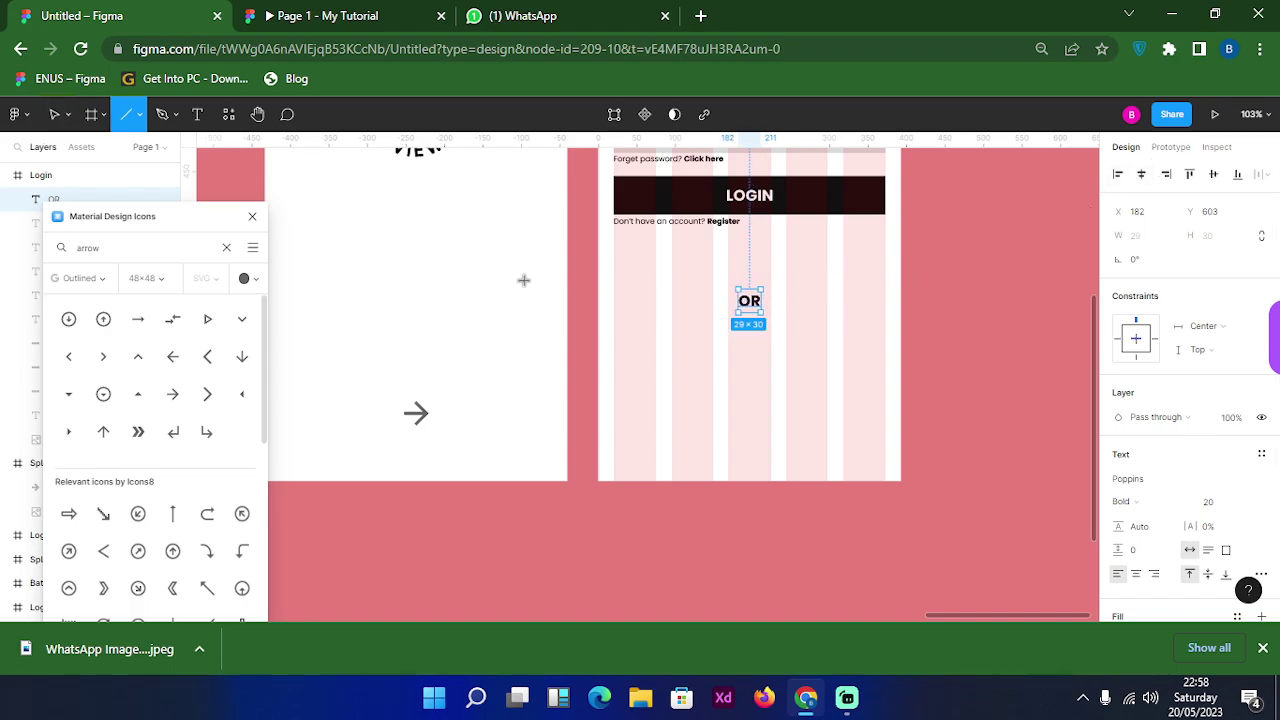
{"action": "left_click", "coordinate": [138, 115]}
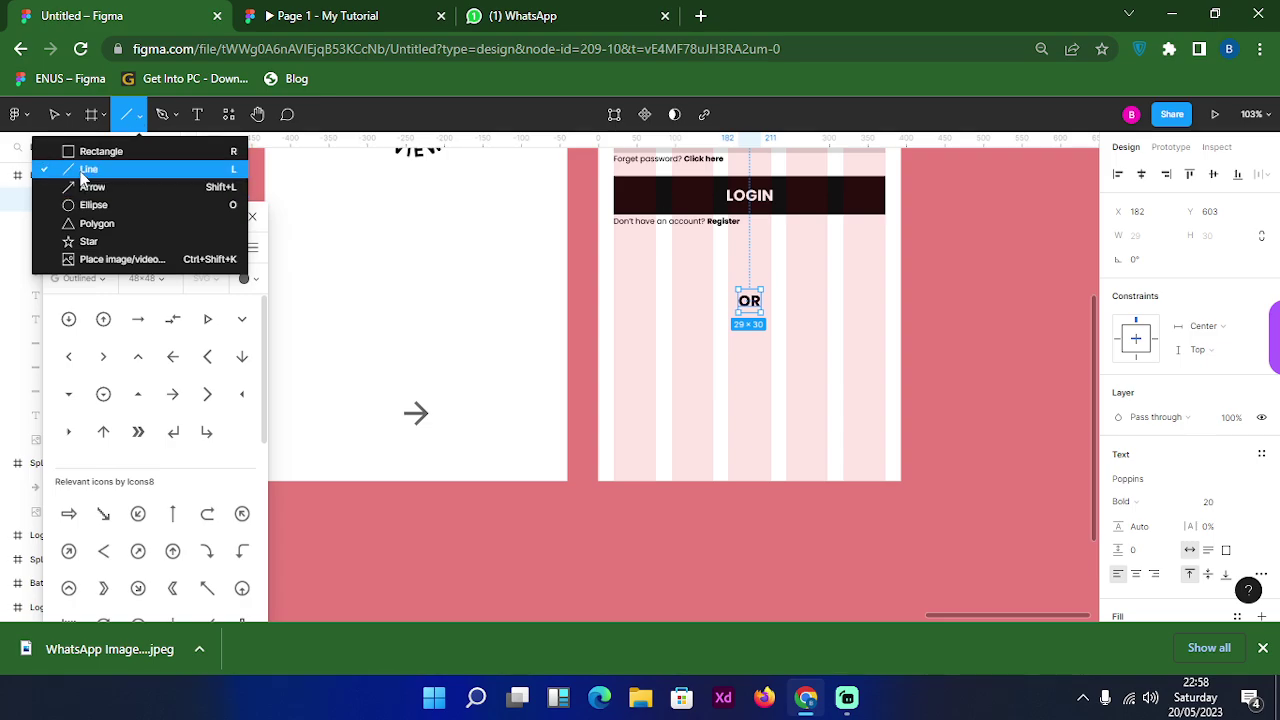
{"action": "left_click", "coordinate": [86, 172]}
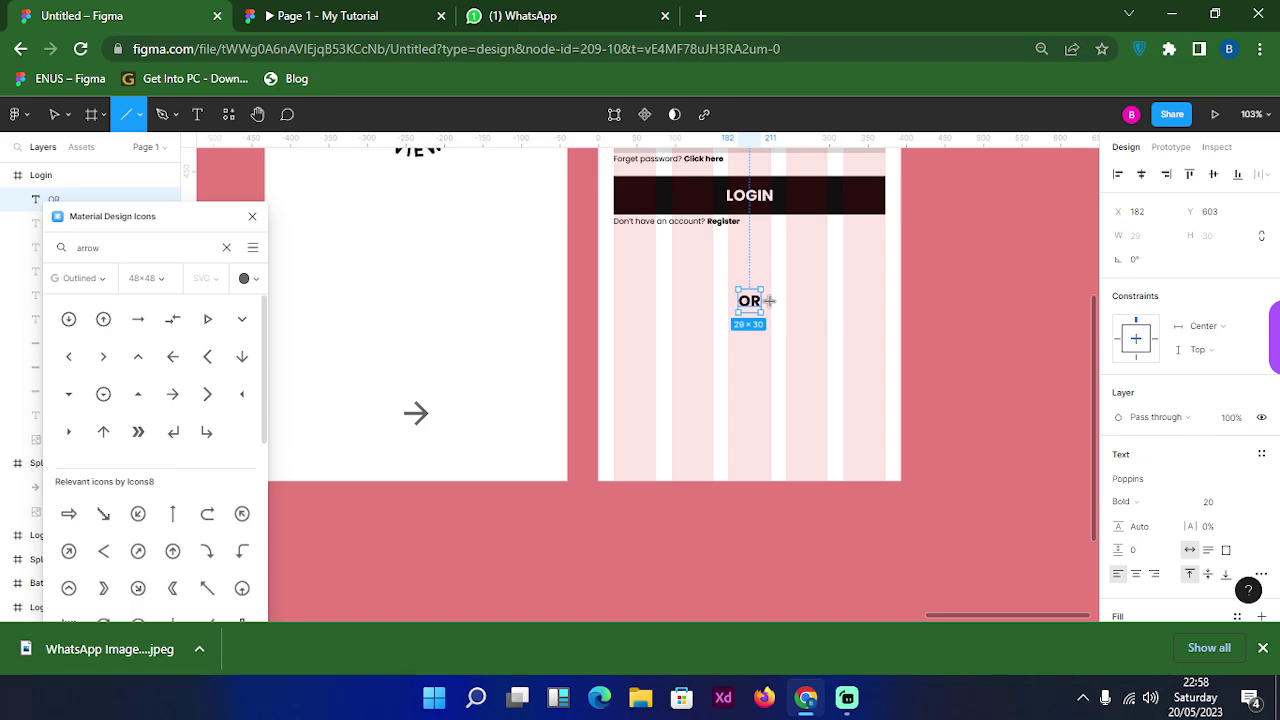
{"action": "left_click_drag", "start_coordinate": [768, 300], "coordinate": [887, 311]}
{"action": "left_click", "coordinate": [847, 337]}
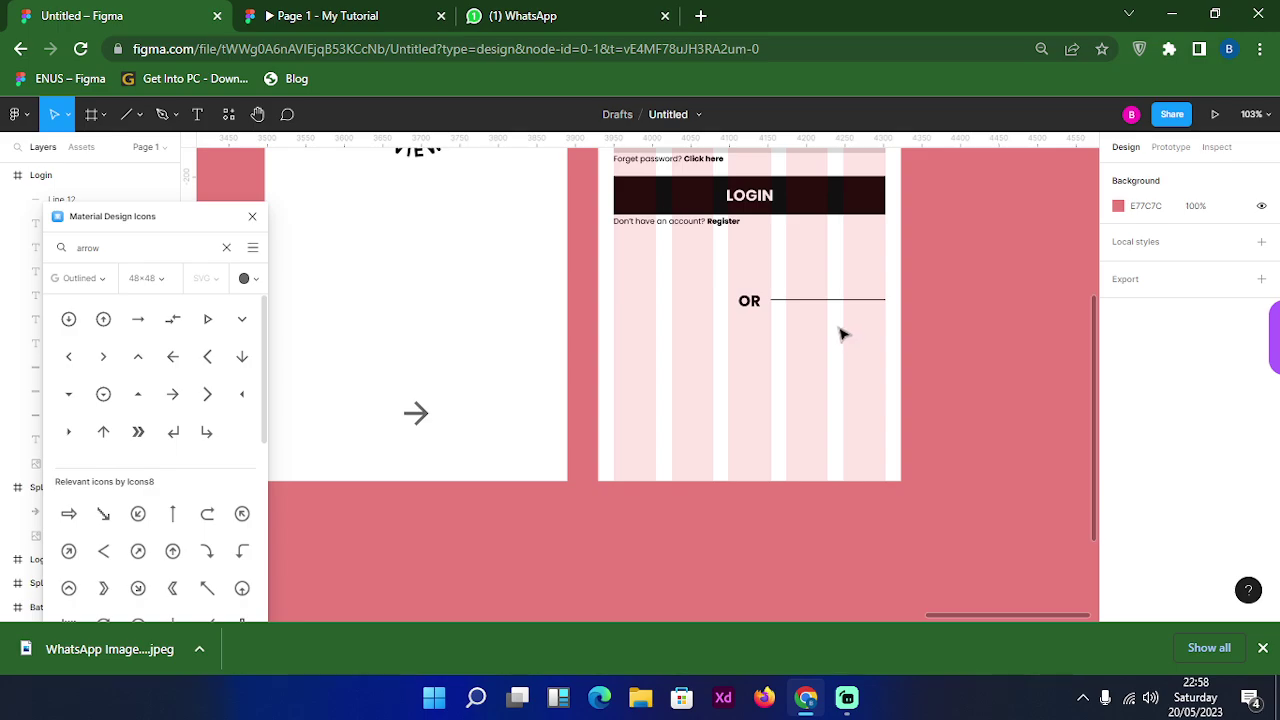
Duplicate the line beside "OR" and place the copy on the other side of the text
{"action": "left_click", "coordinate": [830, 300]}
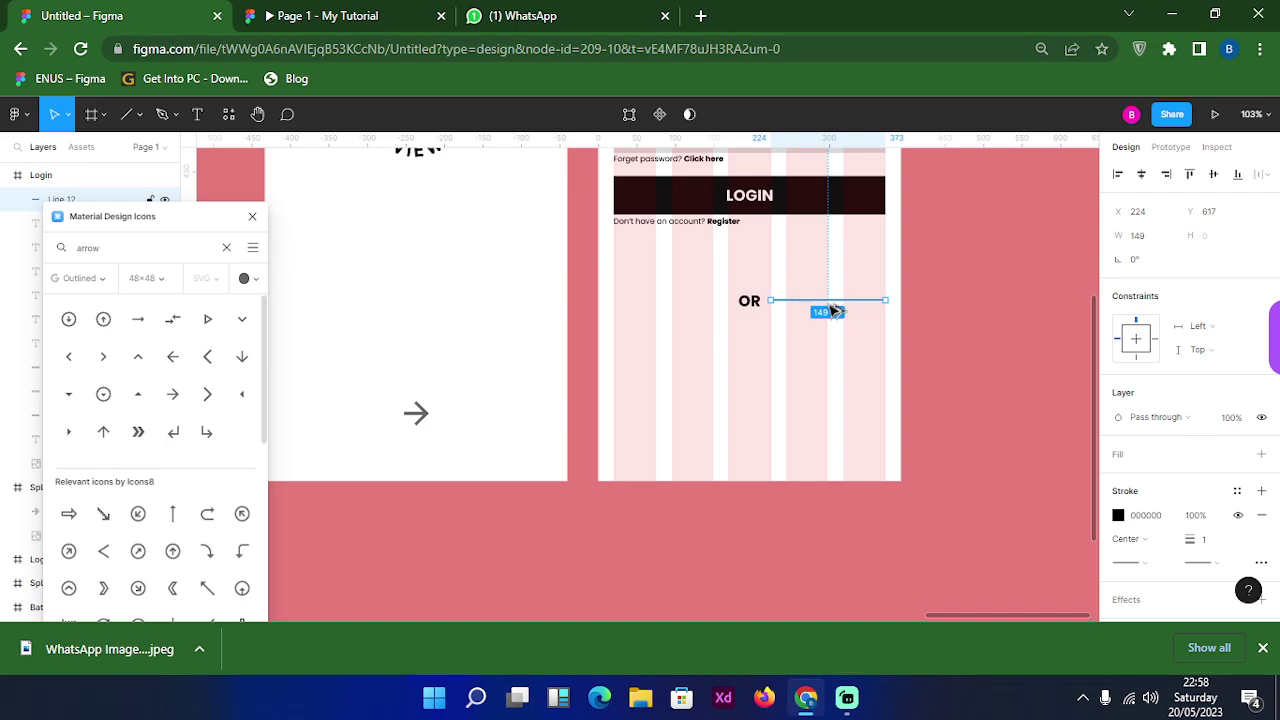
{"action": "left_click_drag", "start_coordinate": [833, 311], "coordinate": [676, 314]}
{"action": "left_click", "coordinate": [684, 343]}
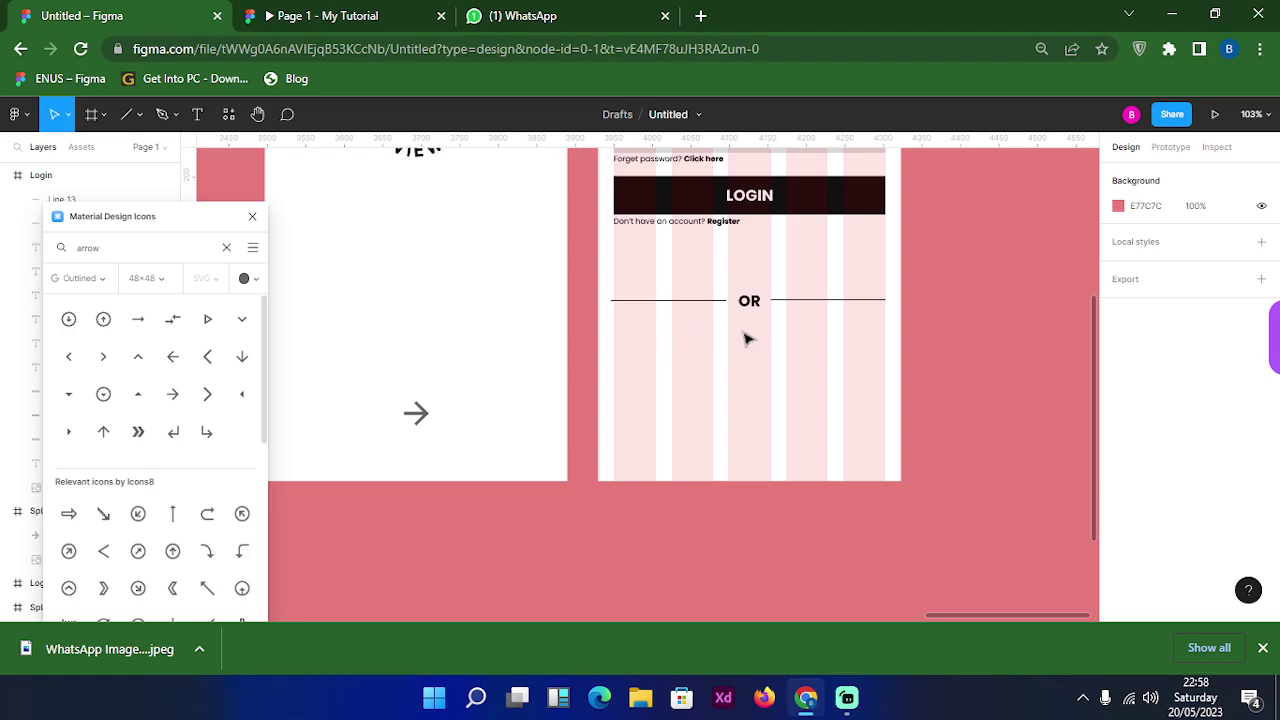
Nudge the line left of "OR" to X 20 so it starts at the first layout column
{"action": "scroll", "coordinate": [682, 315], "scroll_direction": "up", "scroll_amount": 4}
{"action": "left_click", "coordinate": [690, 287]}
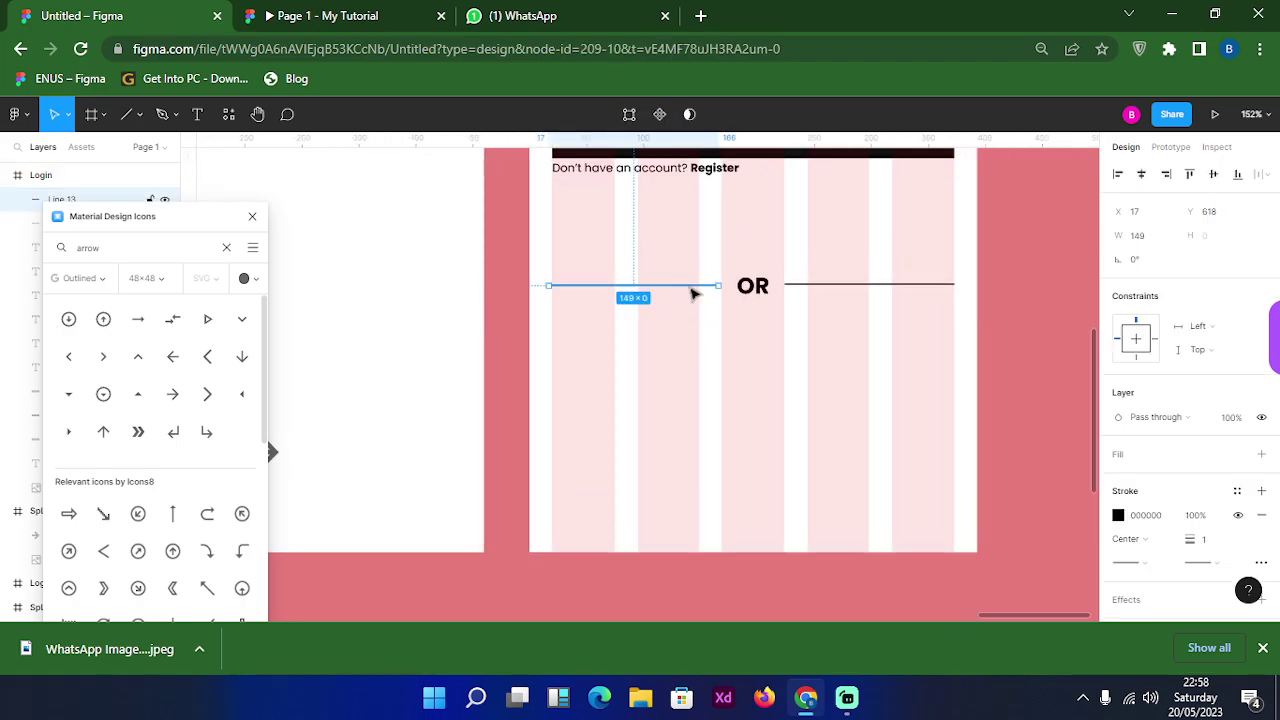
{"action": "key", "text": "Right"}
{"action": "key", "text": "Right"}
{"action": "key", "text": "Right"}
{"action": "key", "text": "Right"}
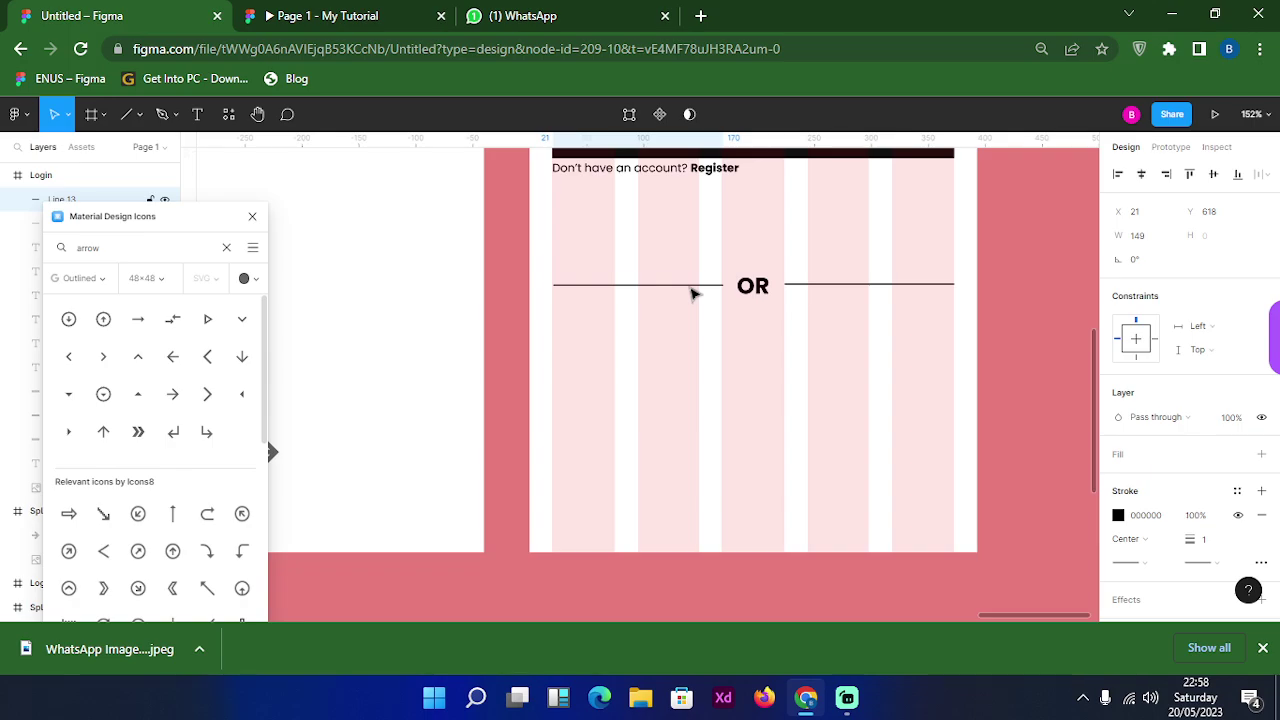
{"action": "key", "text": "Left"}
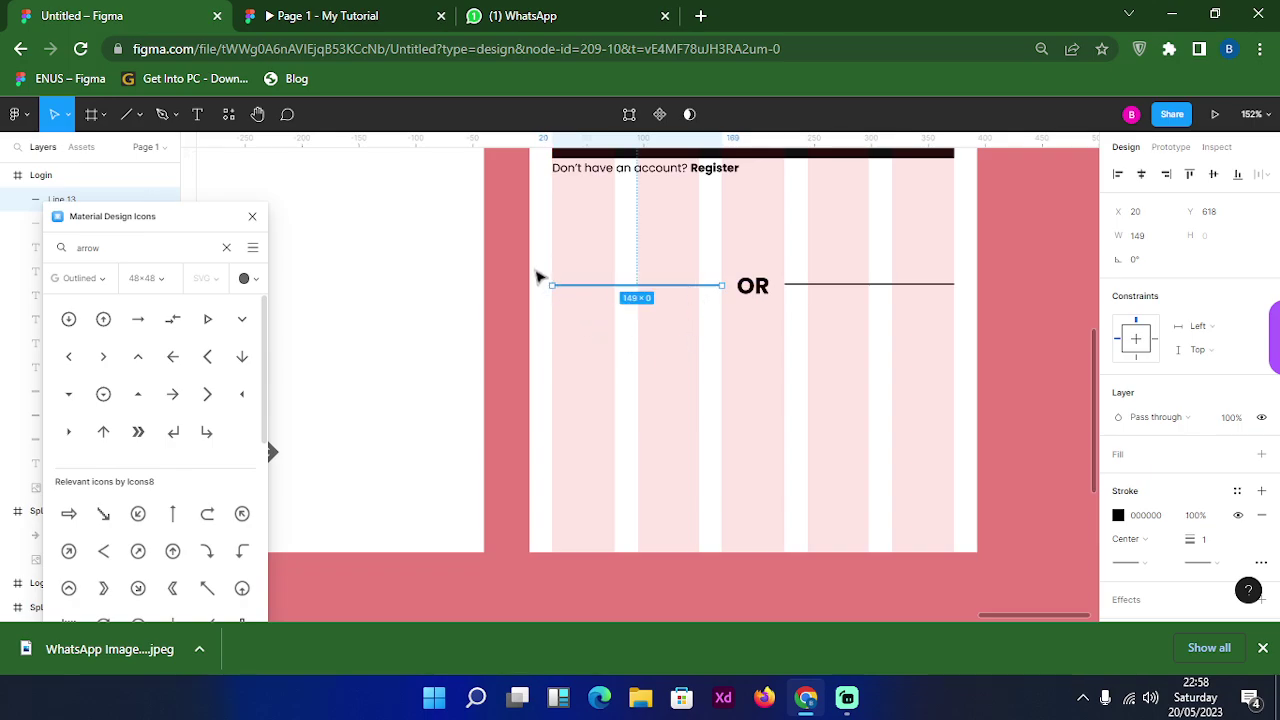
{"action": "scroll", "coordinate": [556, 240], "scroll_direction": "up", "scroll_amount": 5}
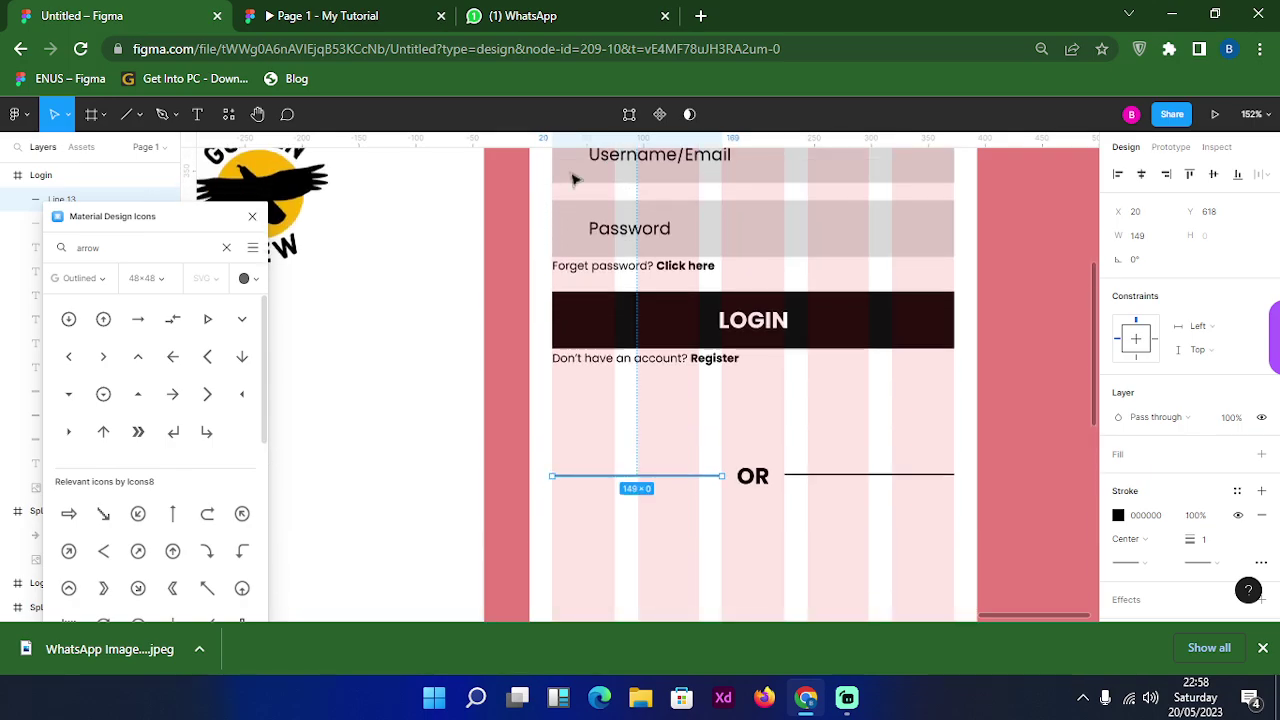
{"action": "scroll", "coordinate": [573, 179], "scroll_direction": "down", "scroll_amount": 2}
{"action": "left_click", "coordinate": [791, 486]}
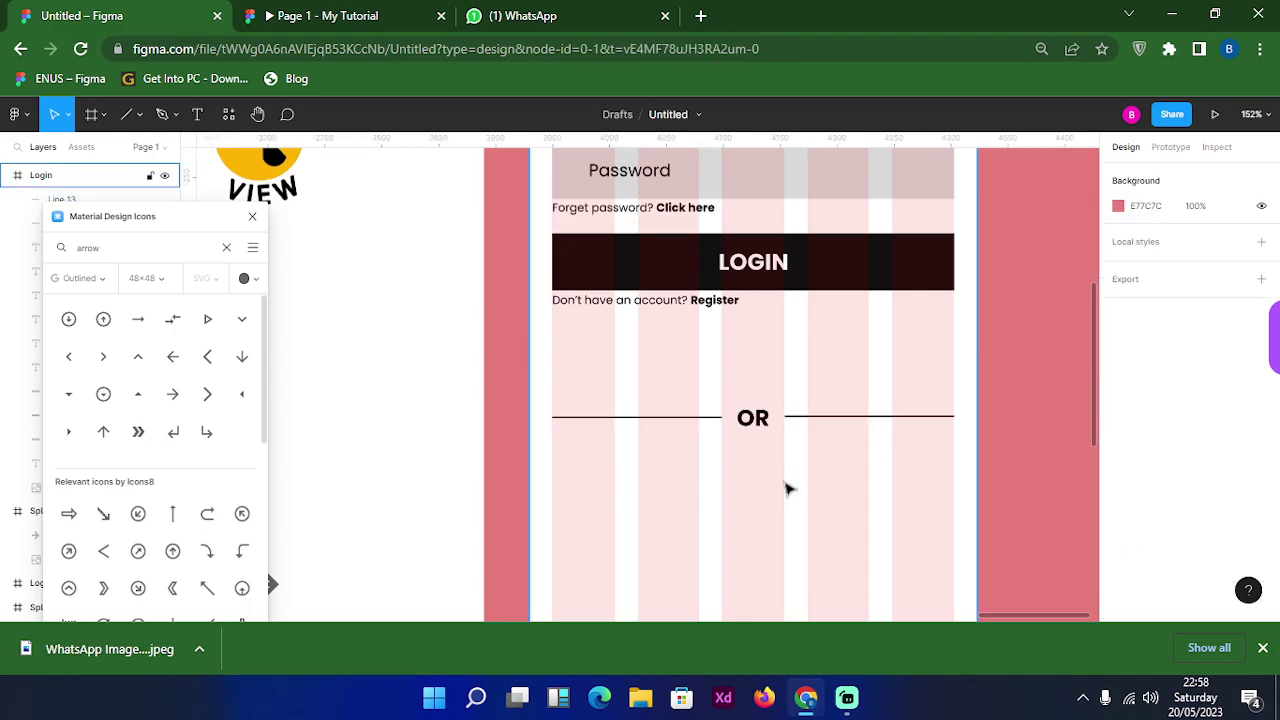
Change the font weight of the "OR" text to Medium
{"action": "scroll", "coordinate": [787, 489], "scroll_direction": "up", "scroll_amount": 3}
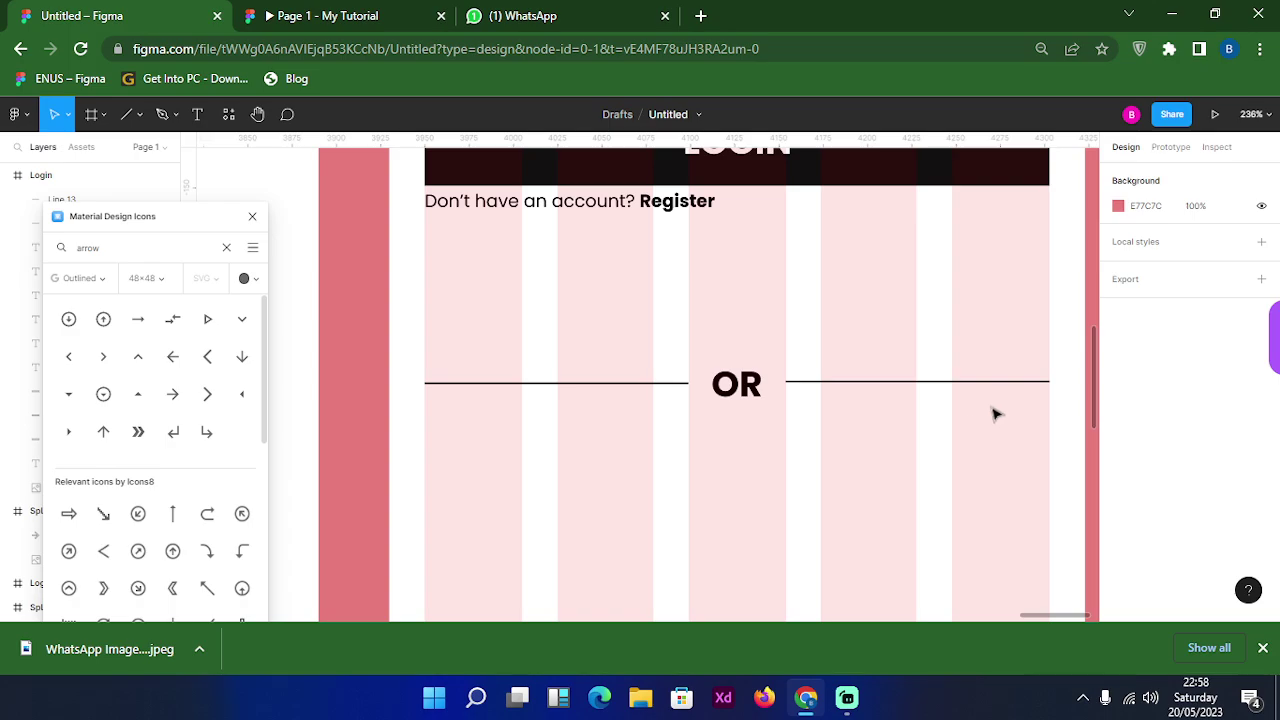
{"action": "scroll", "coordinate": [948, 437], "scroll_direction": "down", "scroll_amount": 5}
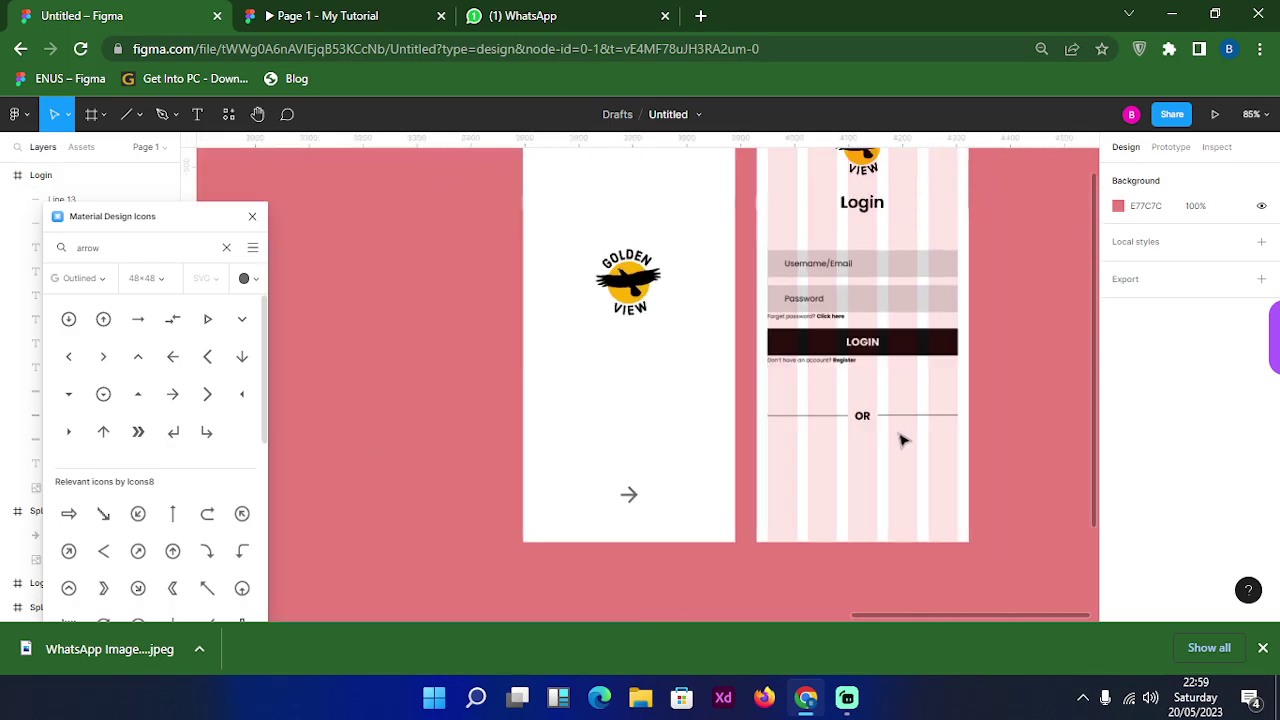
{"action": "left_click", "coordinate": [862, 416]}
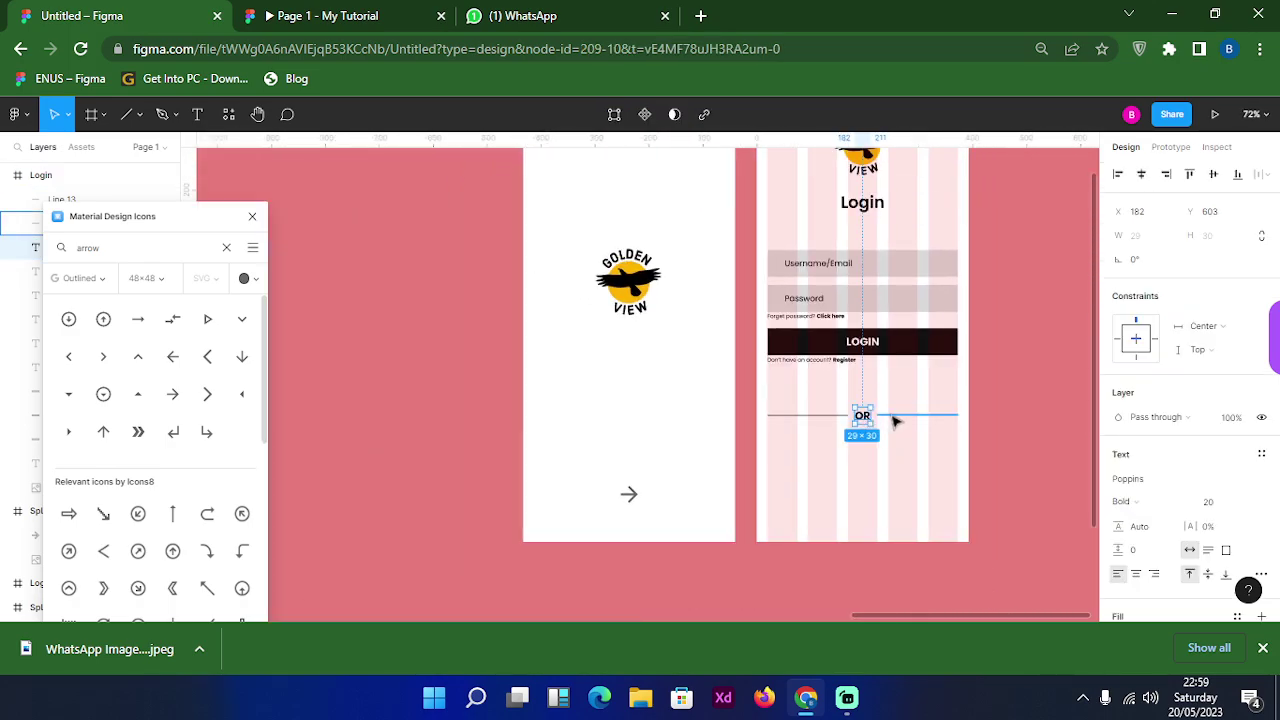
{"action": "left_click", "coordinate": [894, 419], "text": "shift"}
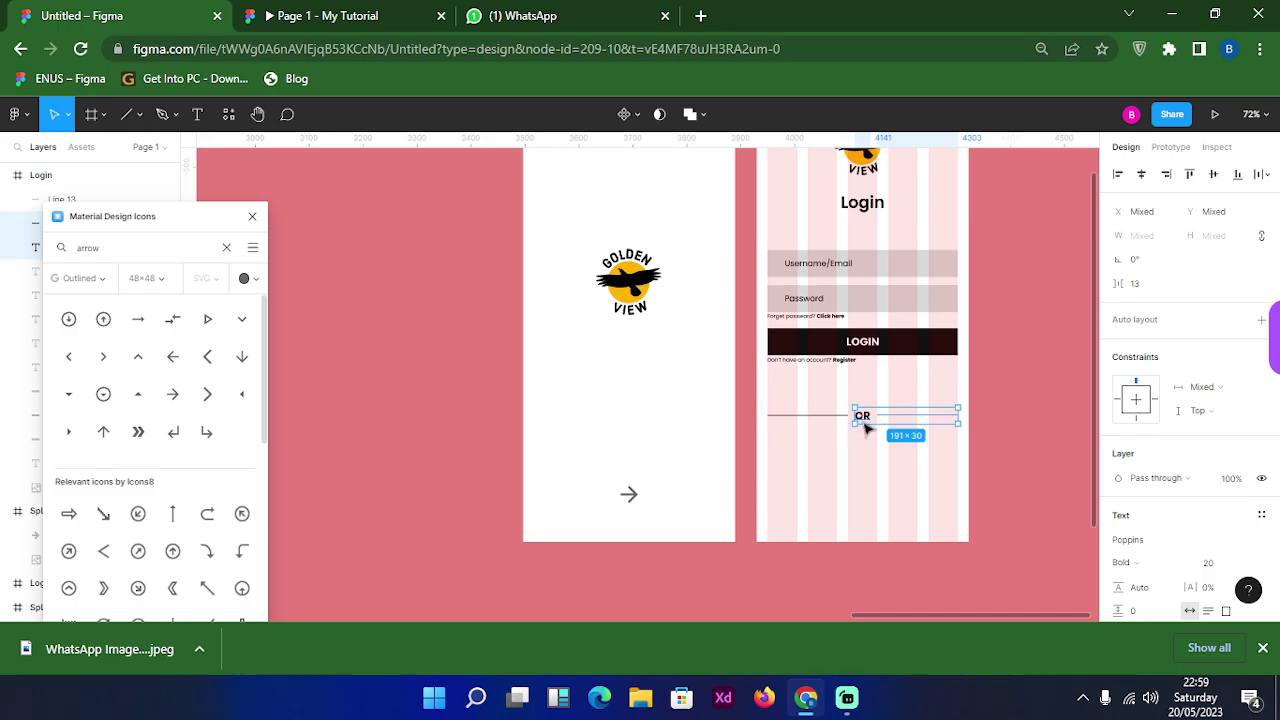
{"action": "left_click", "coordinate": [866, 424]}
{"action": "left_click", "coordinate": [877, 423]}
{"action": "left_click", "coordinate": [866, 418]}
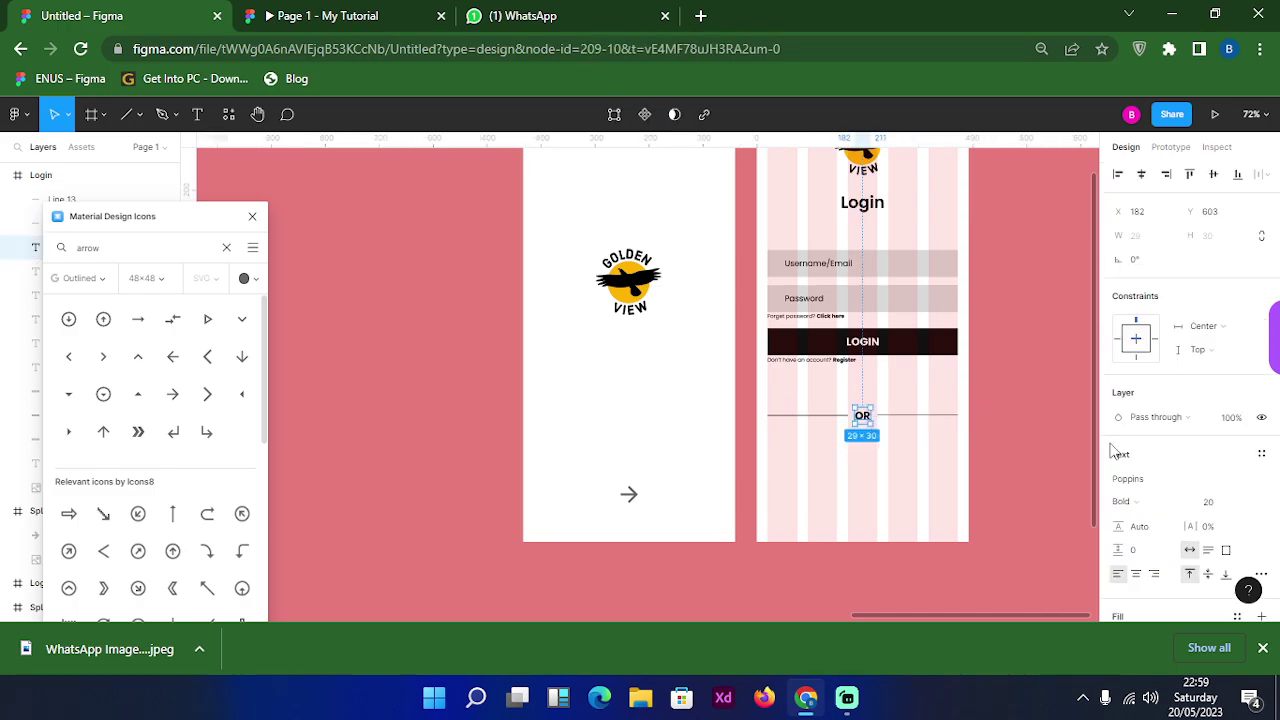
{"action": "scroll", "coordinate": [1115, 450], "scroll_direction": "down", "scroll_amount": 3}
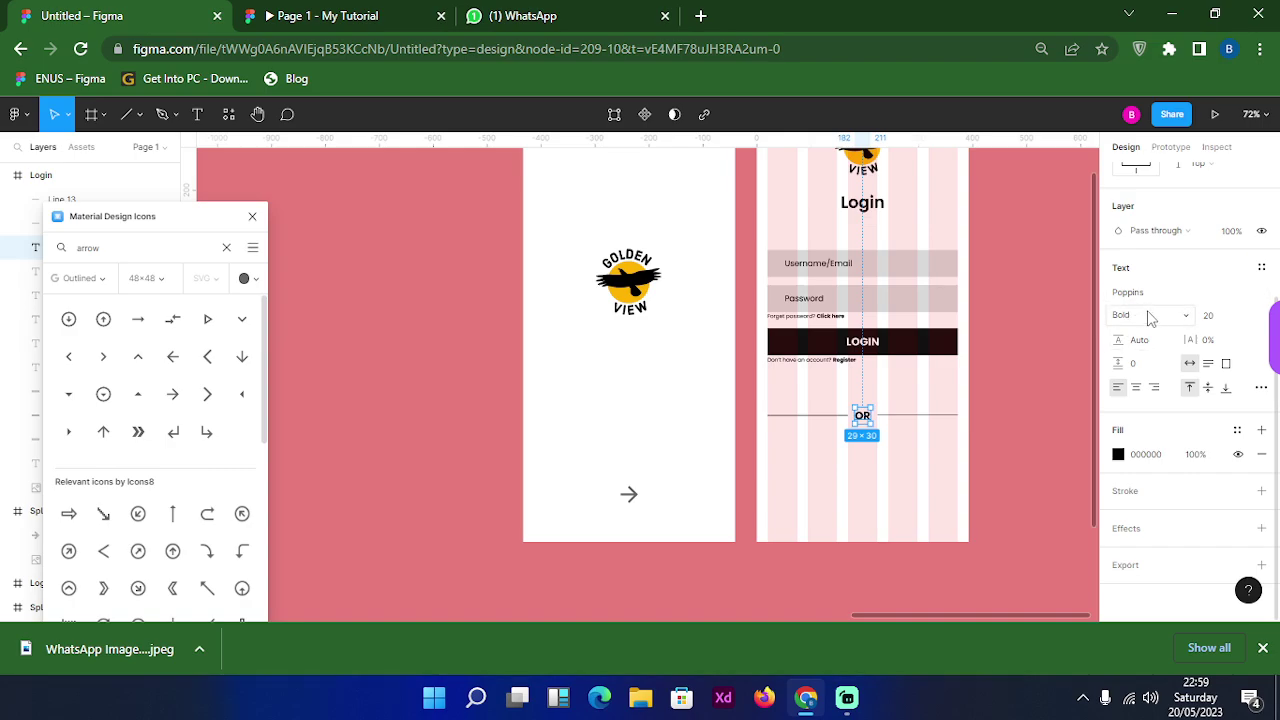
{"action": "left_click", "coordinate": [1150, 317]}
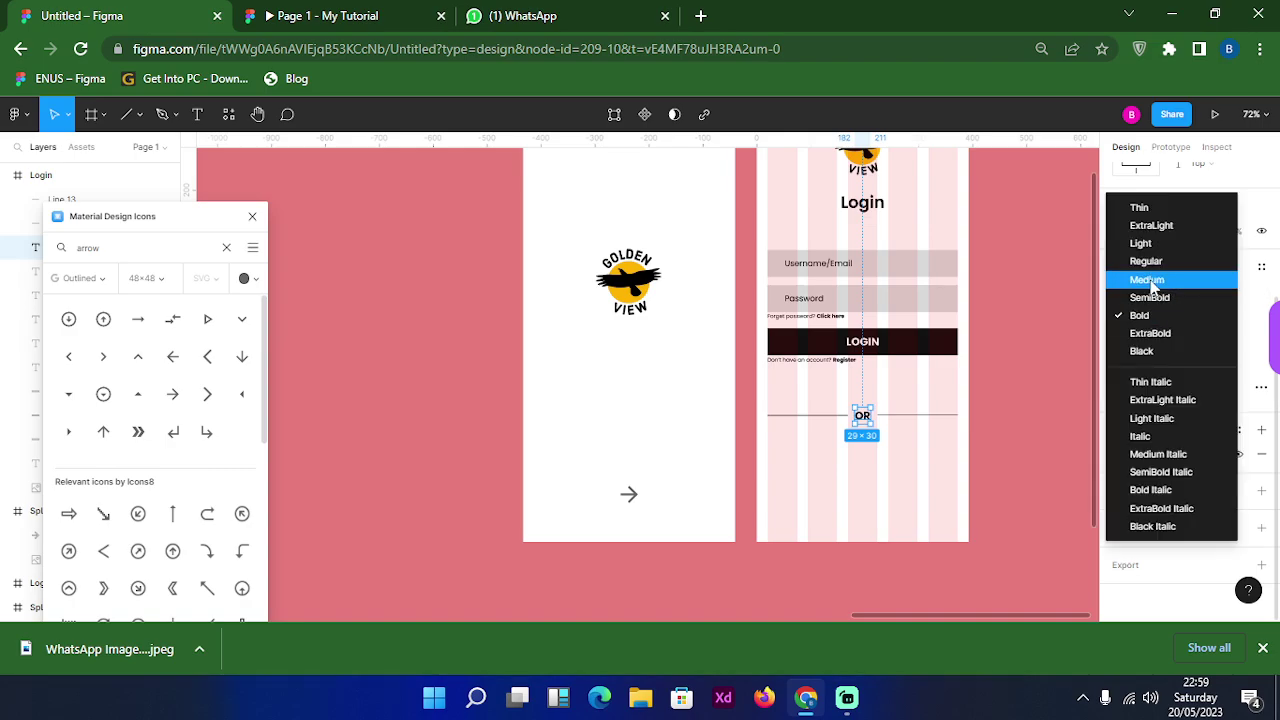
{"action": "left_click", "coordinate": [1147, 280]}
{"action": "left_click", "coordinate": [893, 447]}
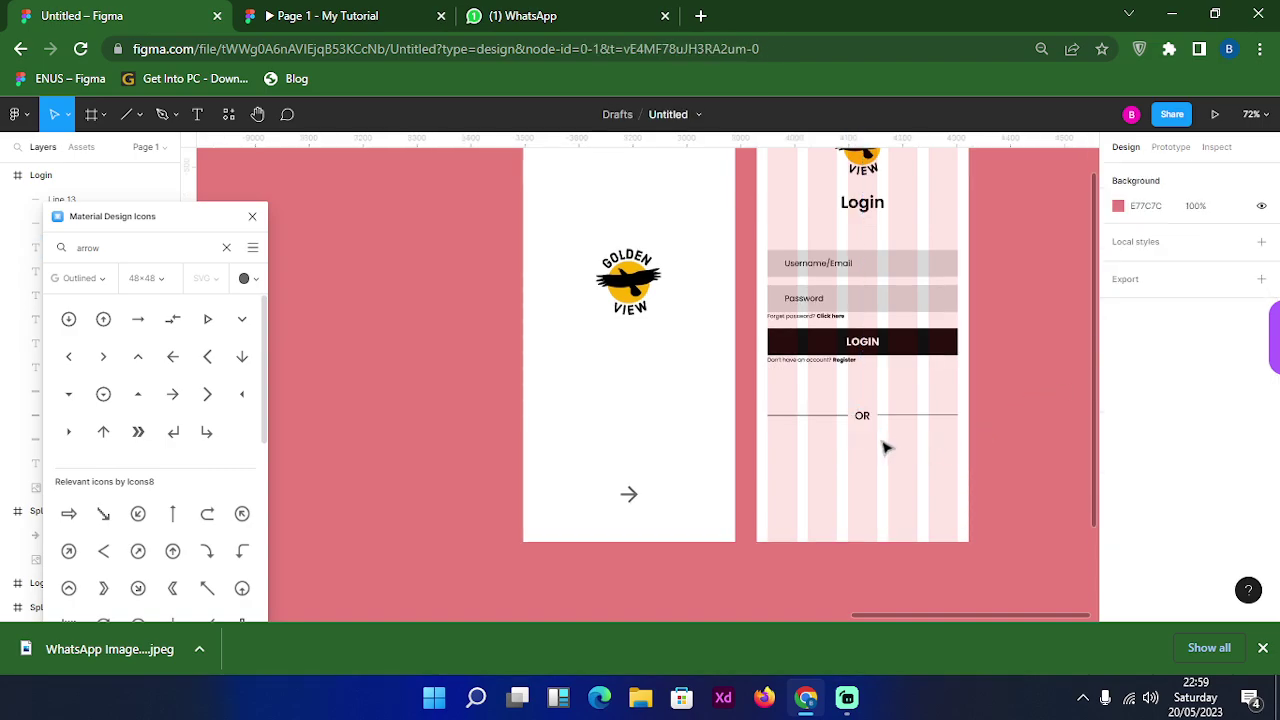
Duplicate the gray rectangle of the Password field and place the copy just below the "OR" divider
{"action": "scroll", "coordinate": [885, 446], "scroll_direction": "down", "scroll_amount": 1}
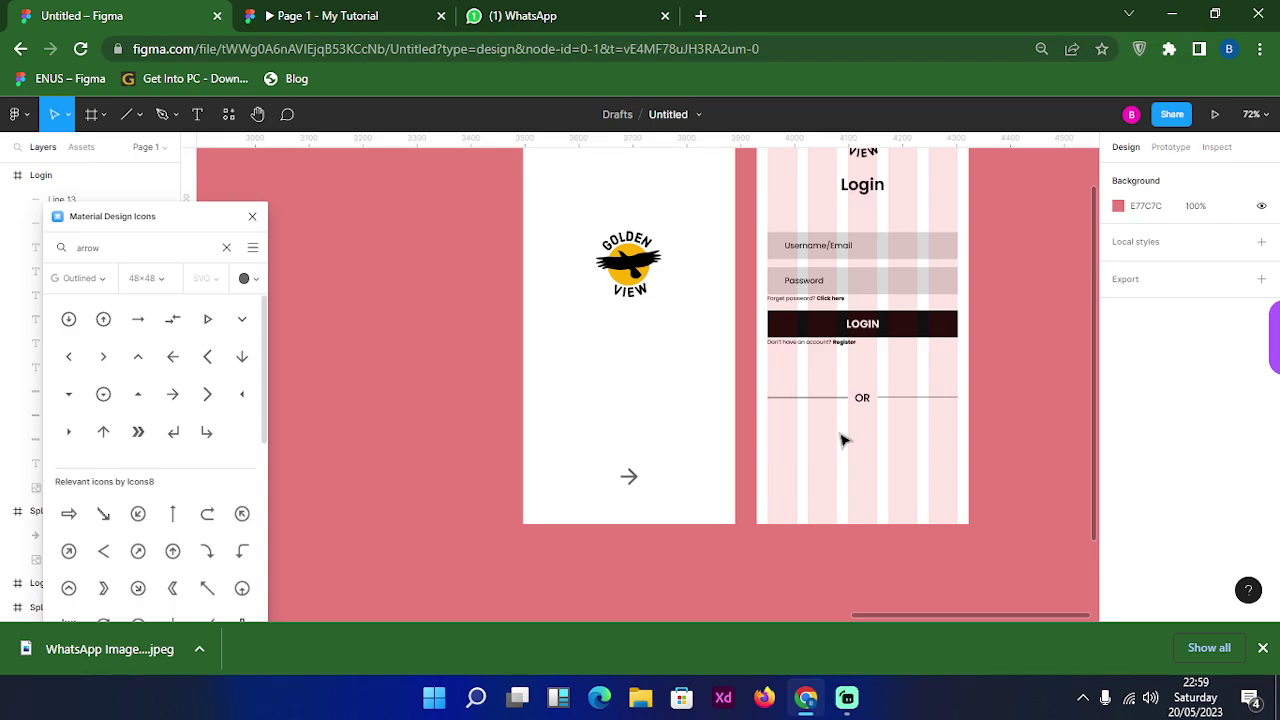
{"action": "left_click", "coordinate": [921, 289]}
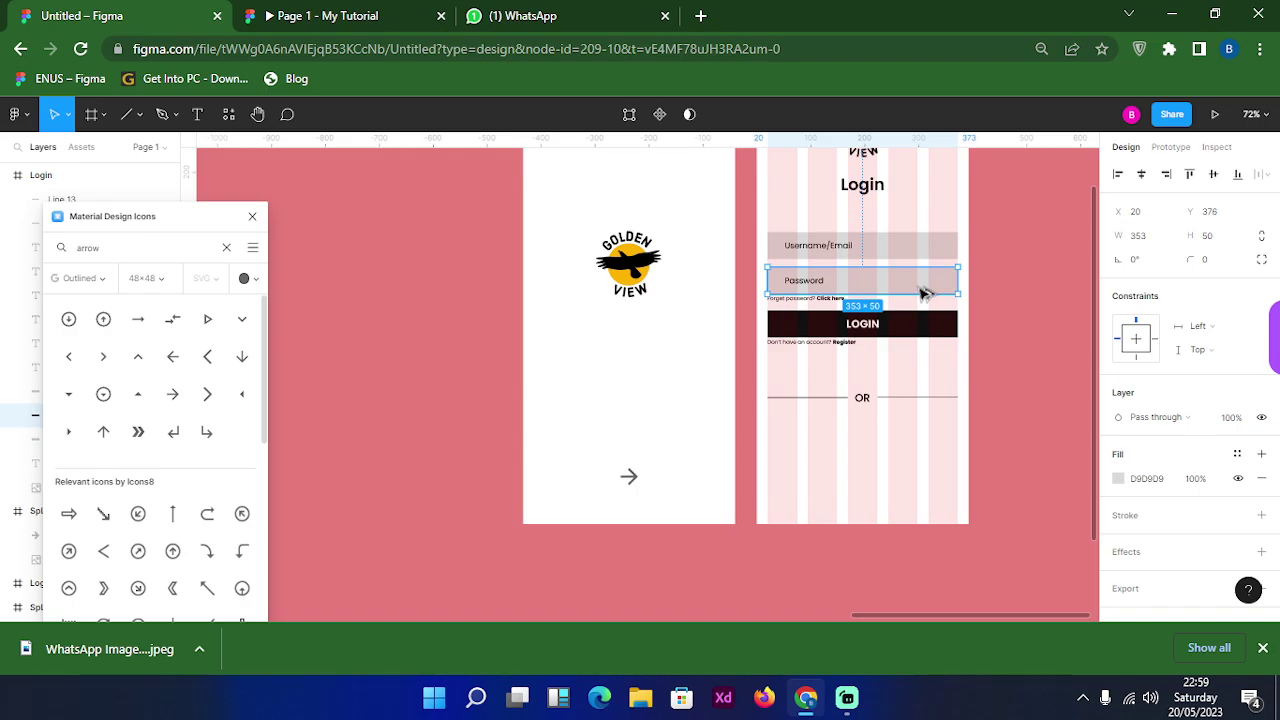
{"action": "left_click_drag", "start_coordinate": [928, 294], "coordinate": [923, 439]}
{"action": "left_click", "coordinate": [903, 479]}
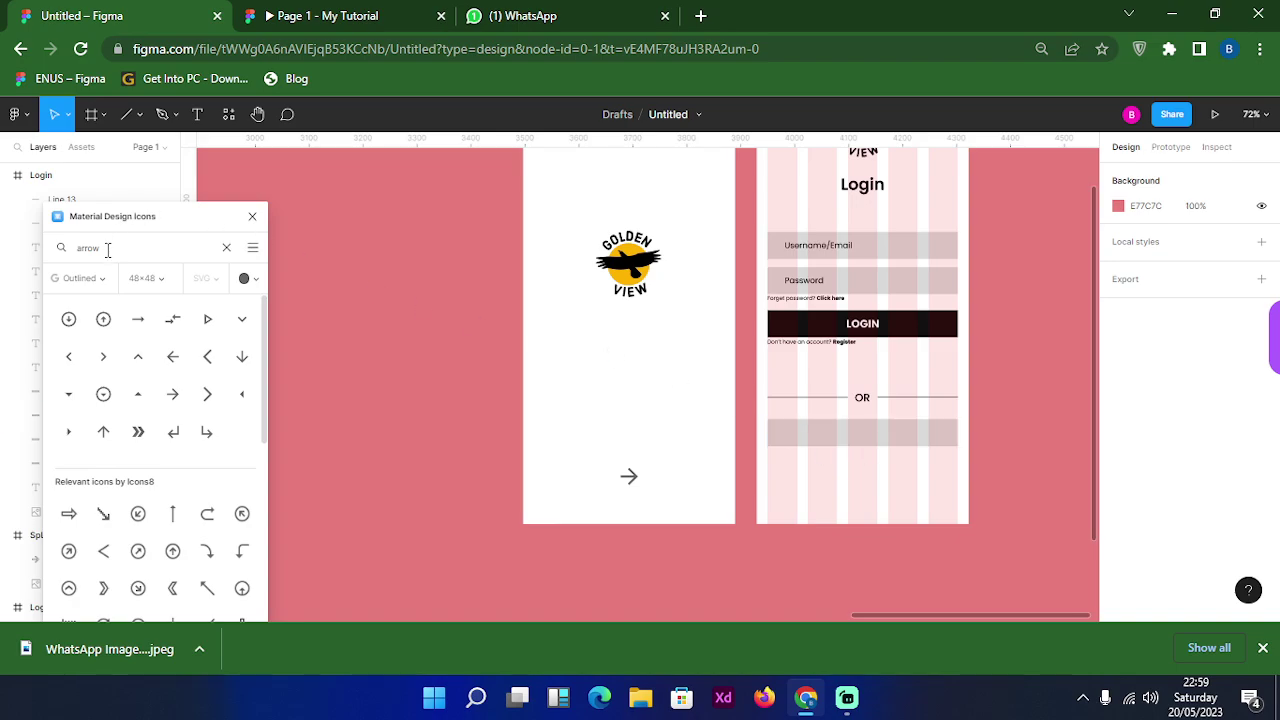
Search the icon plugin for "facebook", set the icon color to blue and insert the Facebook icon
{"action": "double_click", "coordinate": [52, 245]}
{"action": "type", "text": "facebook"}
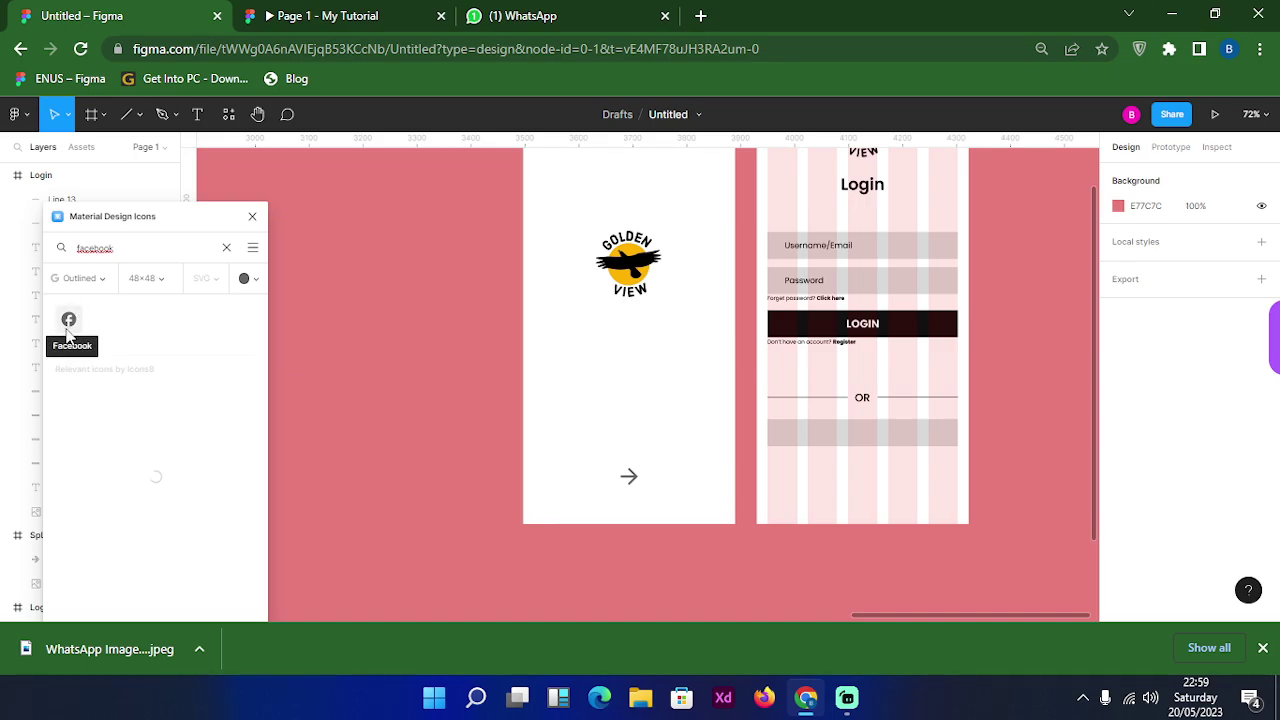
{"action": "left_click", "coordinate": [247, 283]}
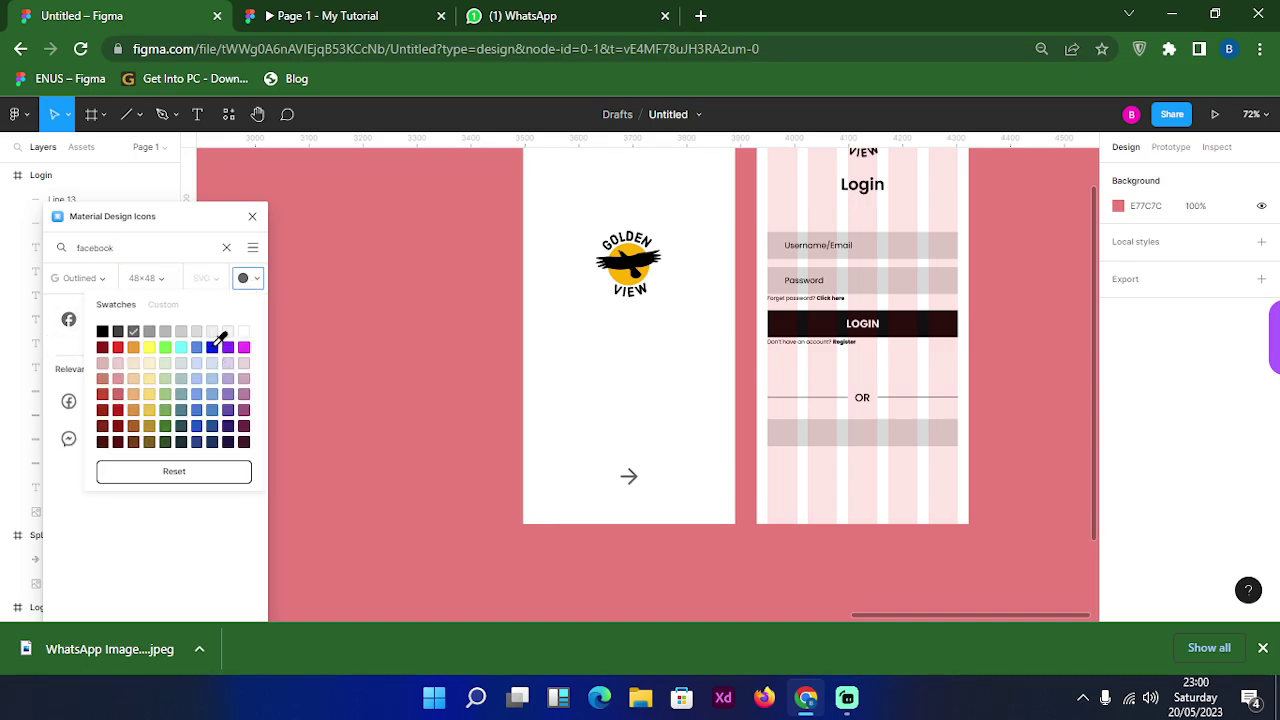
{"action": "left_click", "coordinate": [212, 346]}
{"action": "left_click", "coordinate": [67, 320]}
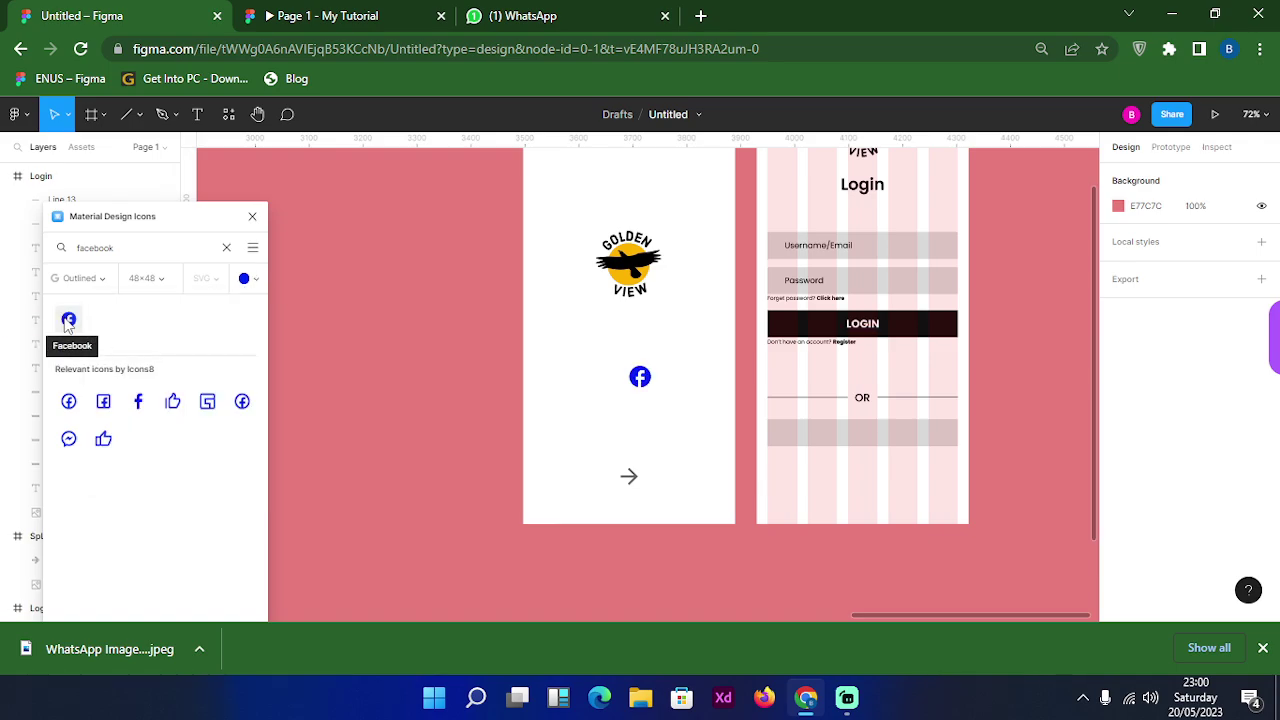
Move the blue Facebook icon onto the left part of the gray rectangle below "OR"
{"action": "left_click", "coordinate": [640, 377]}
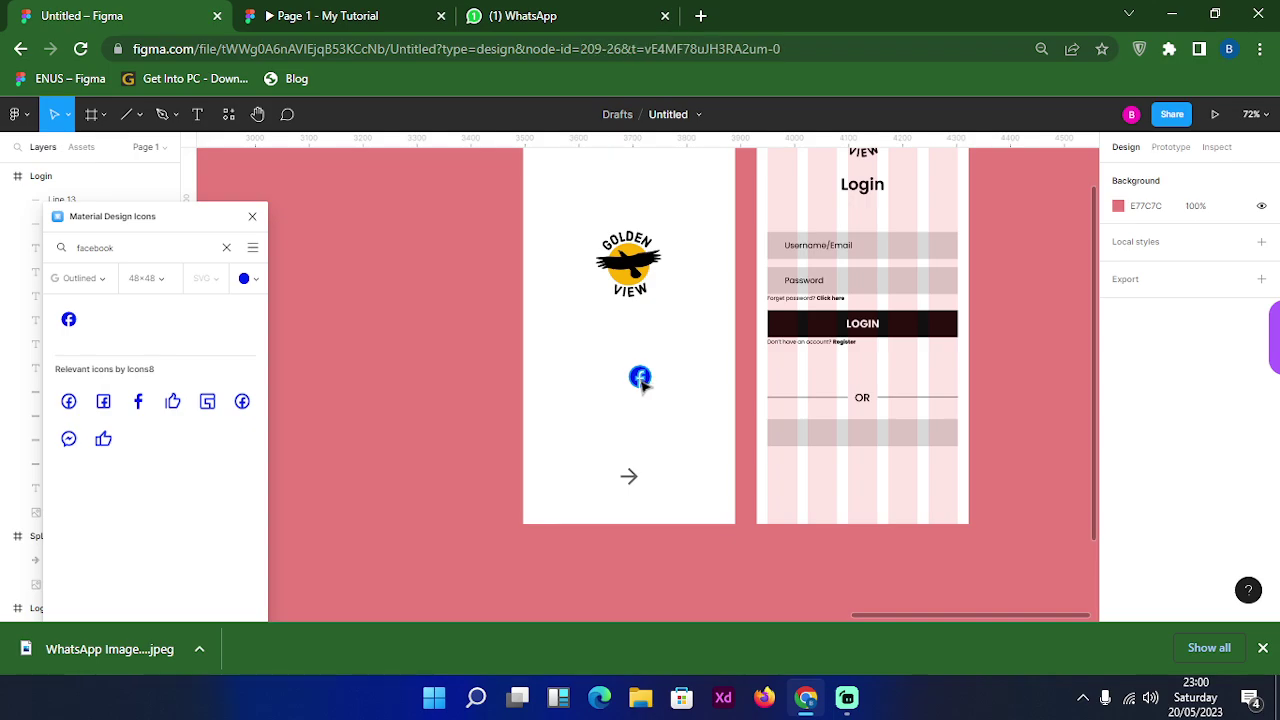
{"action": "left_click_drag", "start_coordinate": [640, 377], "coordinate": [800, 436]}
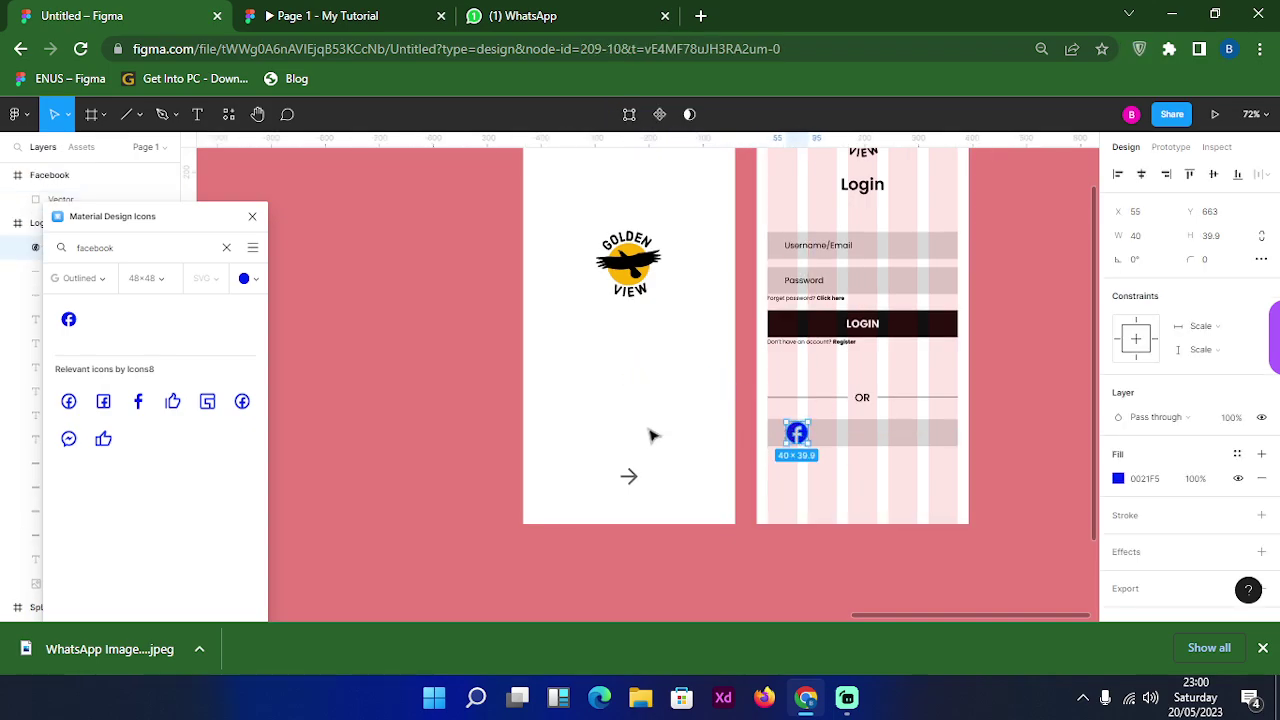
{"action": "left_click", "coordinate": [386, 386]}
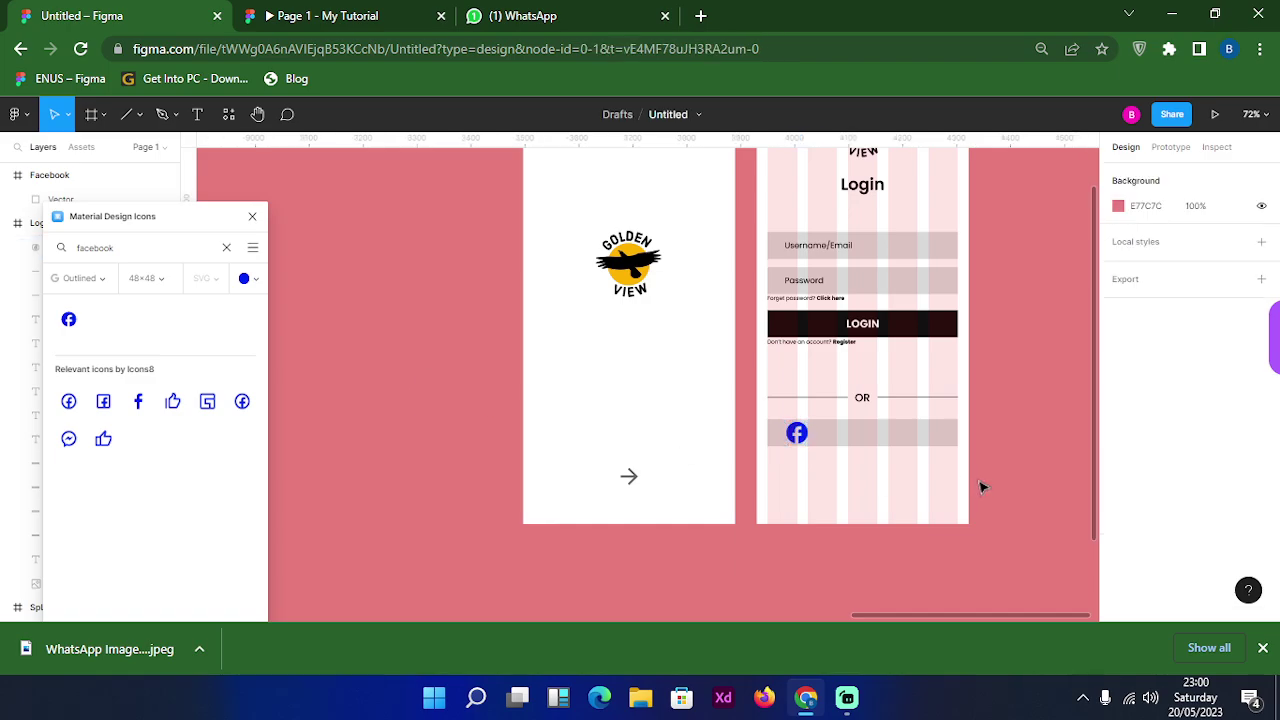
Add a "Facebook" text label beside the Facebook icon on the gray rectangle below "OR"
{"action": "left_click", "coordinate": [882, 445]}
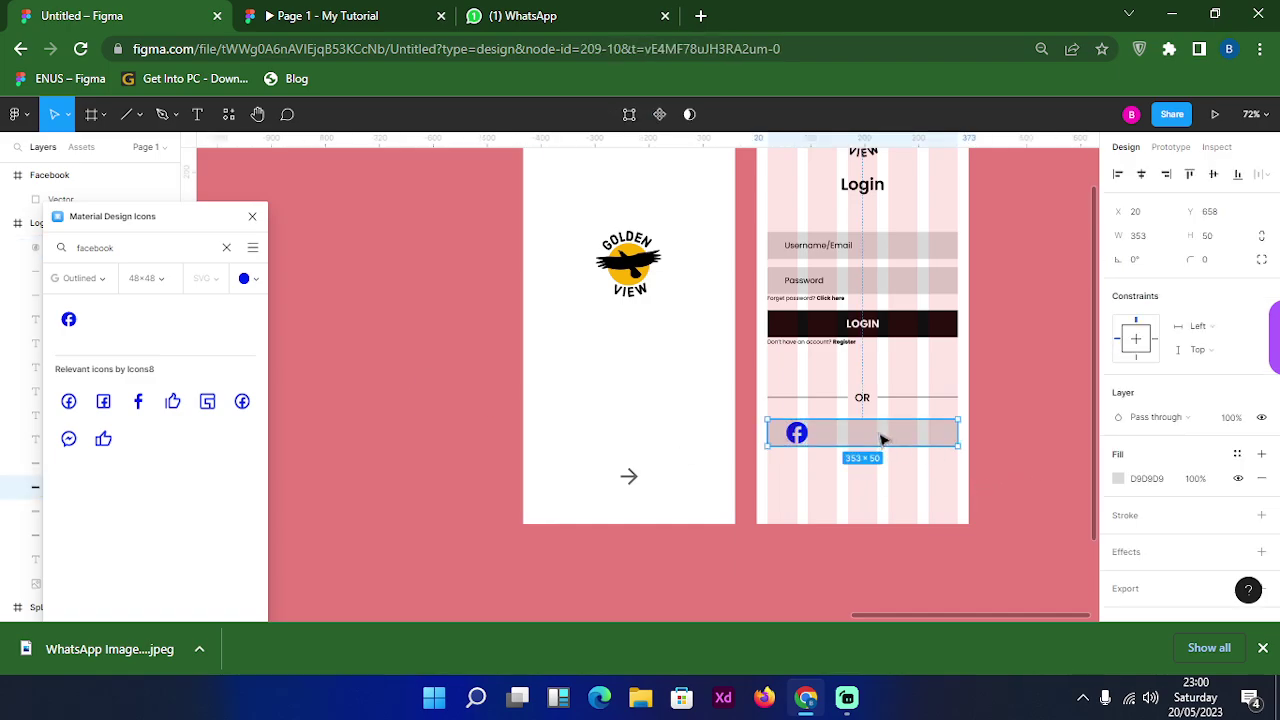
{"action": "key", "text": "t"}
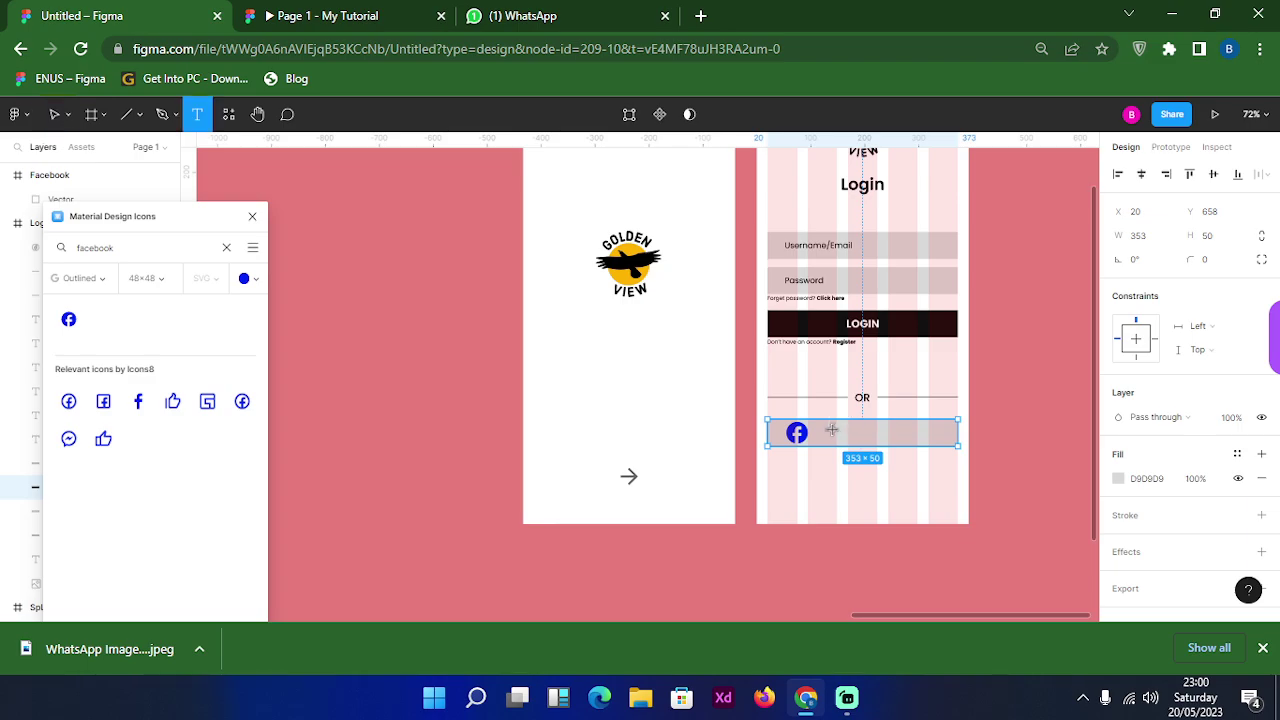
{"action": "left_click", "coordinate": [826, 434]}
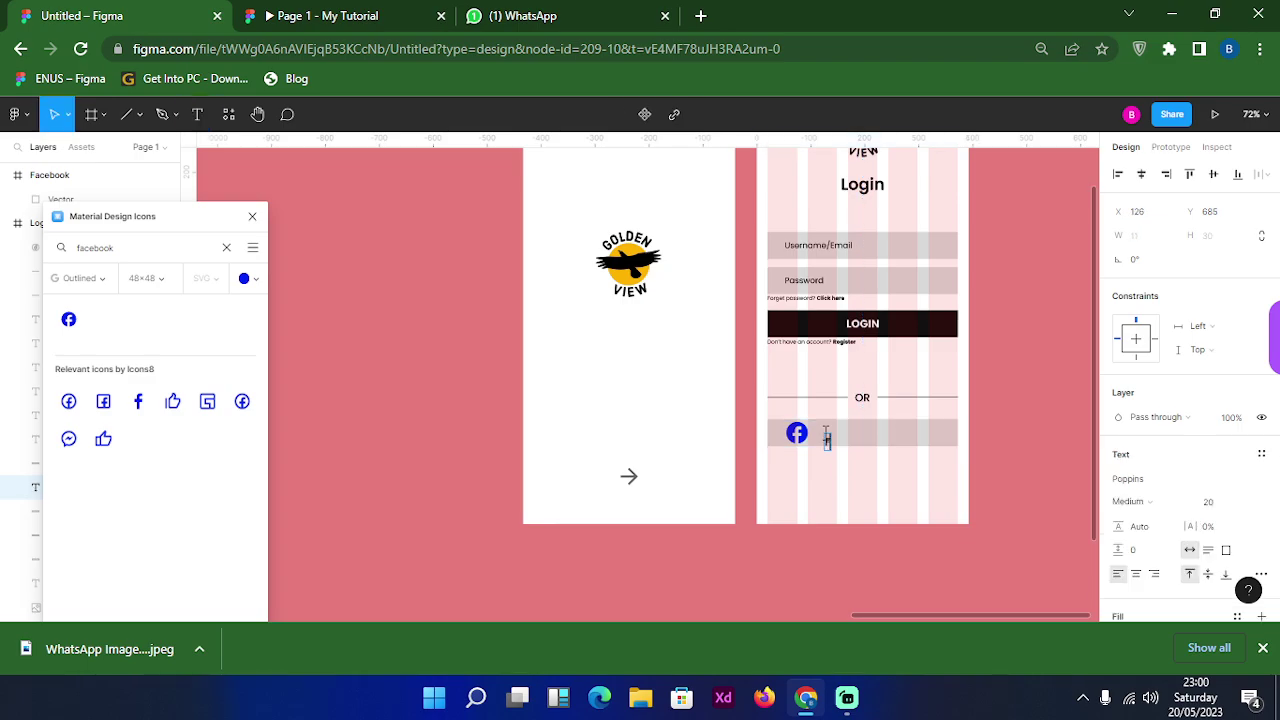
{"action": "type", "text": "Facebook"}
{"action": "key", "text": "Escape"}
{"action": "left_click_drag", "start_coordinate": [852, 450], "coordinate": [866, 444]}
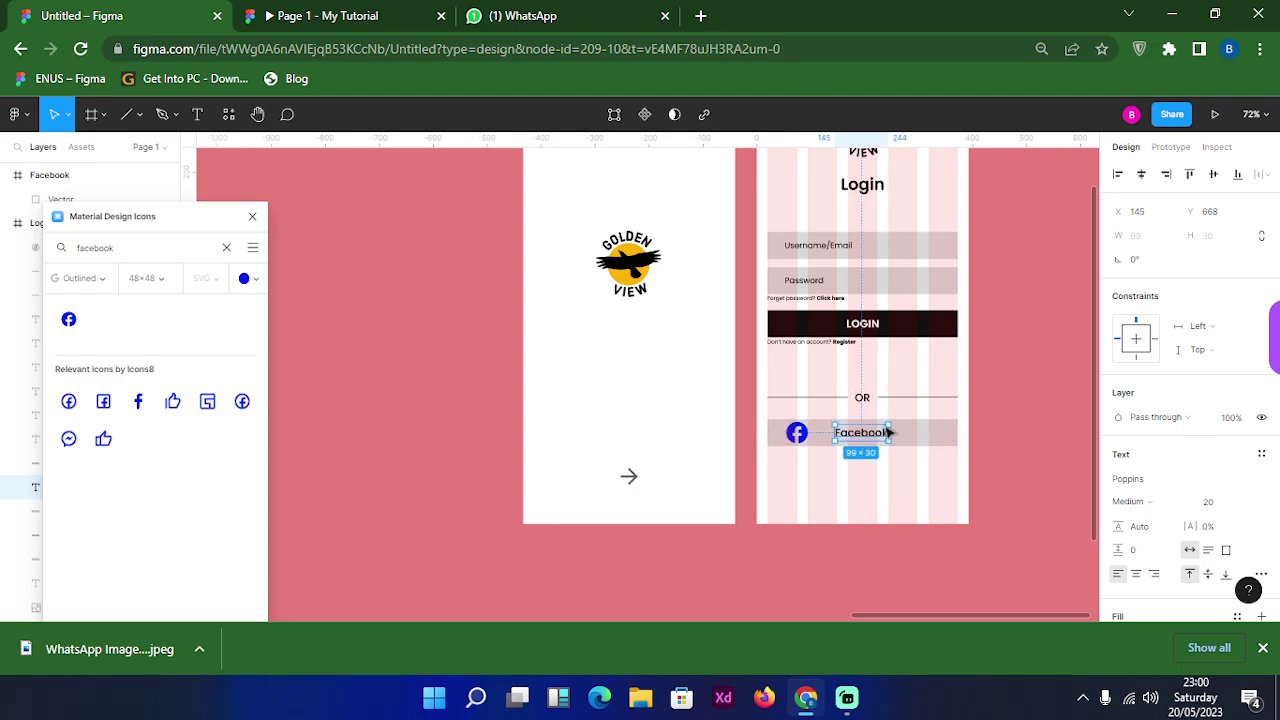
Increase the font size of the "Facebook" text to 25
{"action": "left_click", "coordinate": [1221, 507]}
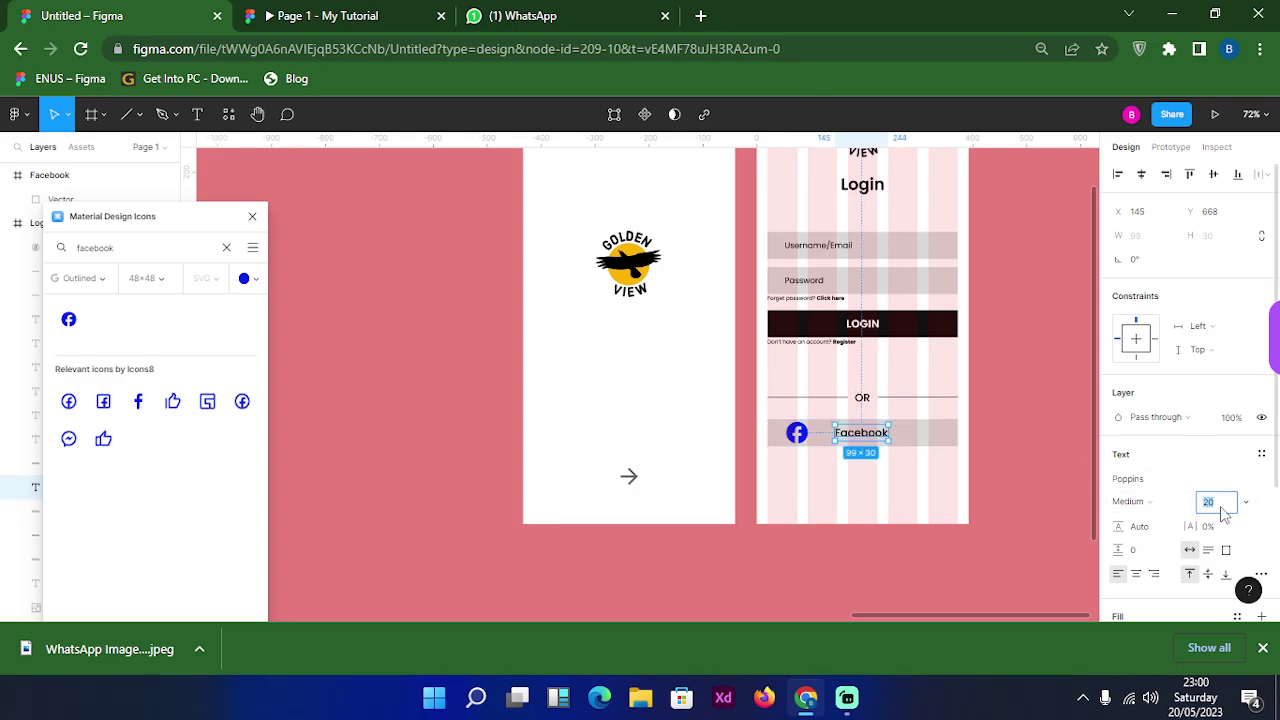
{"action": "key", "text": "Up"}
{"action": "key", "text": "Up"}
{"action": "key", "text": "Up"}
{"action": "key", "text": "Up"}
{"action": "key", "text": "Up"}
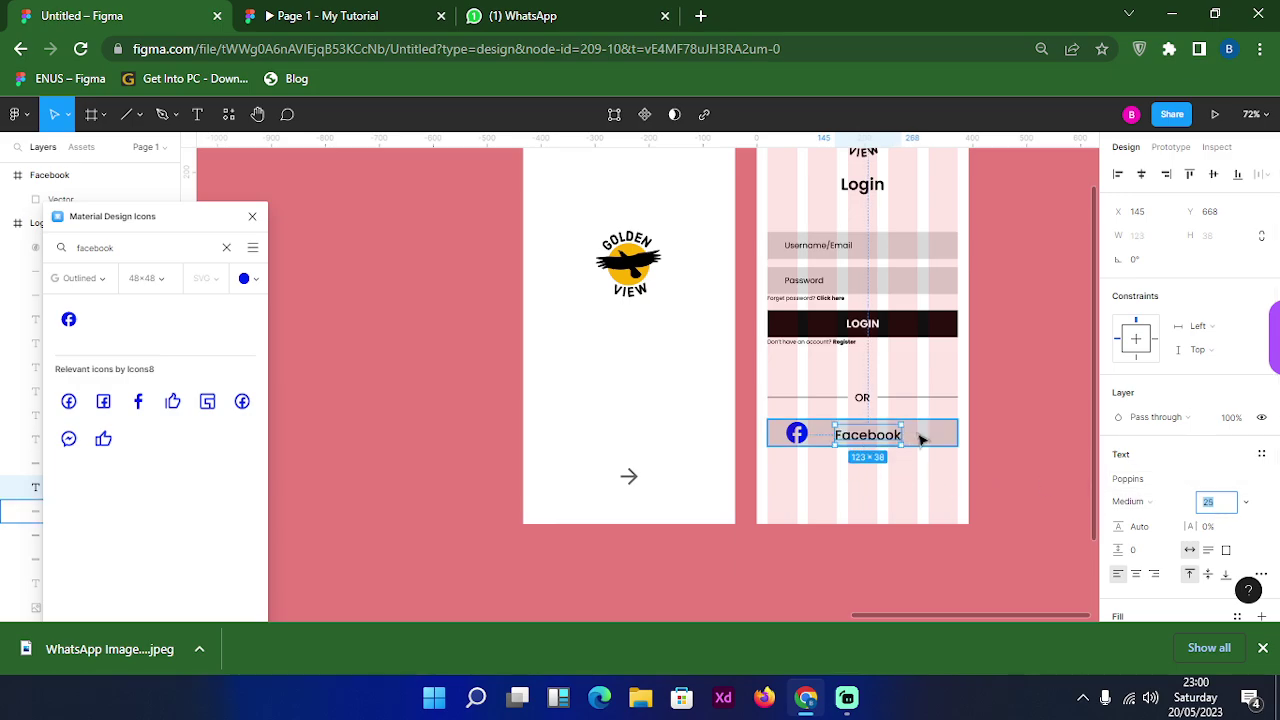
Center the "Facebook" text horizontally and vertically on its gray rectangle
{"action": "left_click", "coordinate": [922, 440], "text": "shift"}
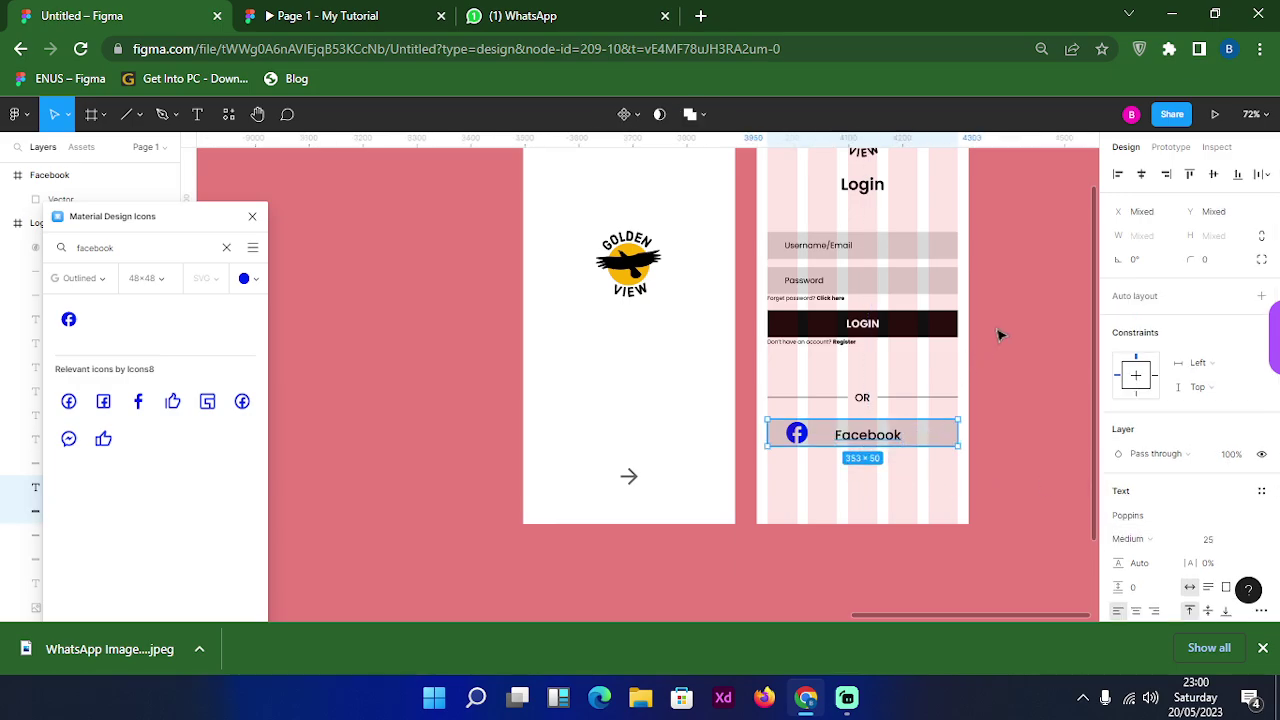
{"action": "left_click", "coordinate": [1143, 177]}
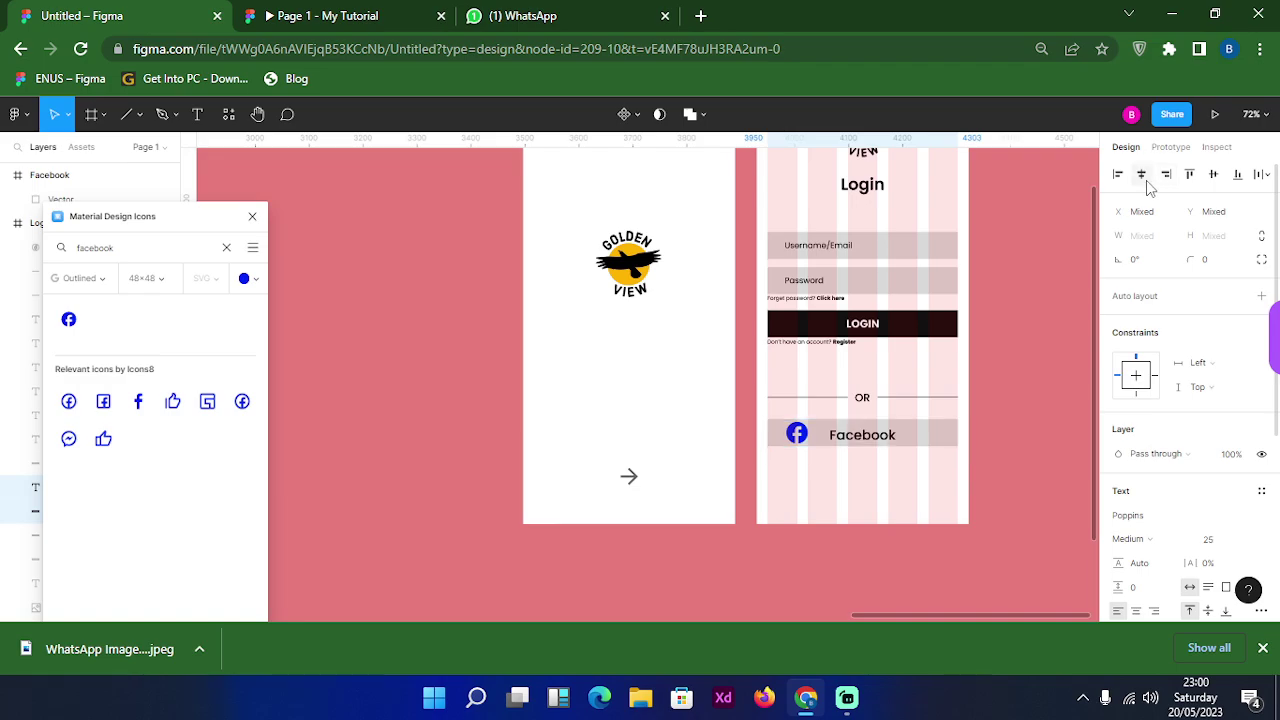
{"action": "left_click", "coordinate": [1213, 175]}
{"action": "left_click", "coordinate": [858, 486]}
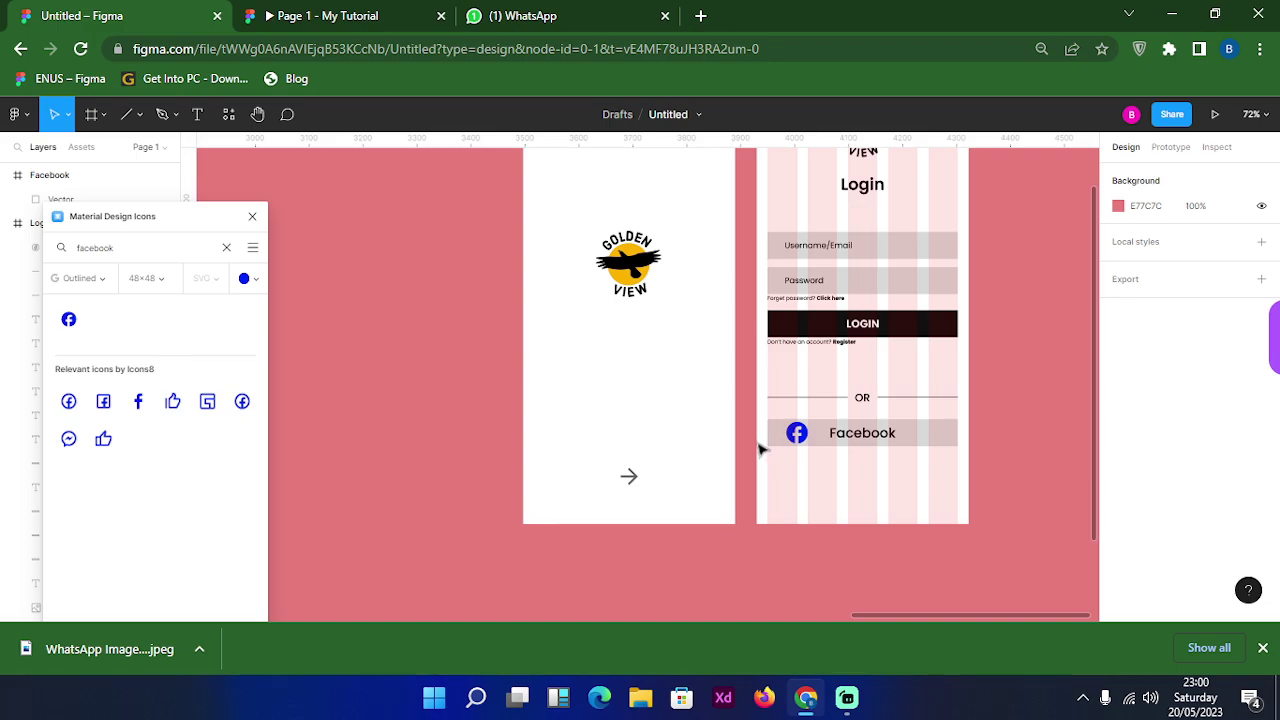
Duplicate the whole Facebook button just below the original and delete the icon from the copy
{"action": "left_click_drag", "start_coordinate": [757, 430], "coordinate": [924, 440]}
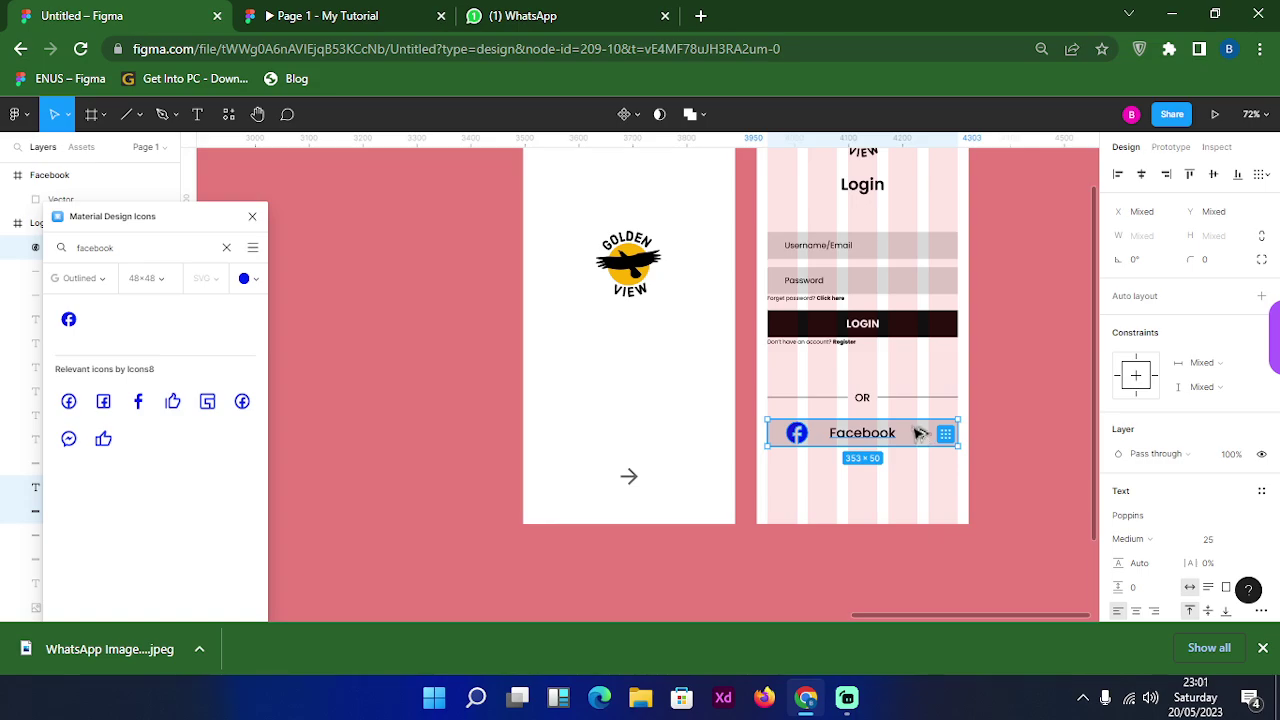
{"action": "left_click_drag", "start_coordinate": [918, 443], "coordinate": [920, 466]}
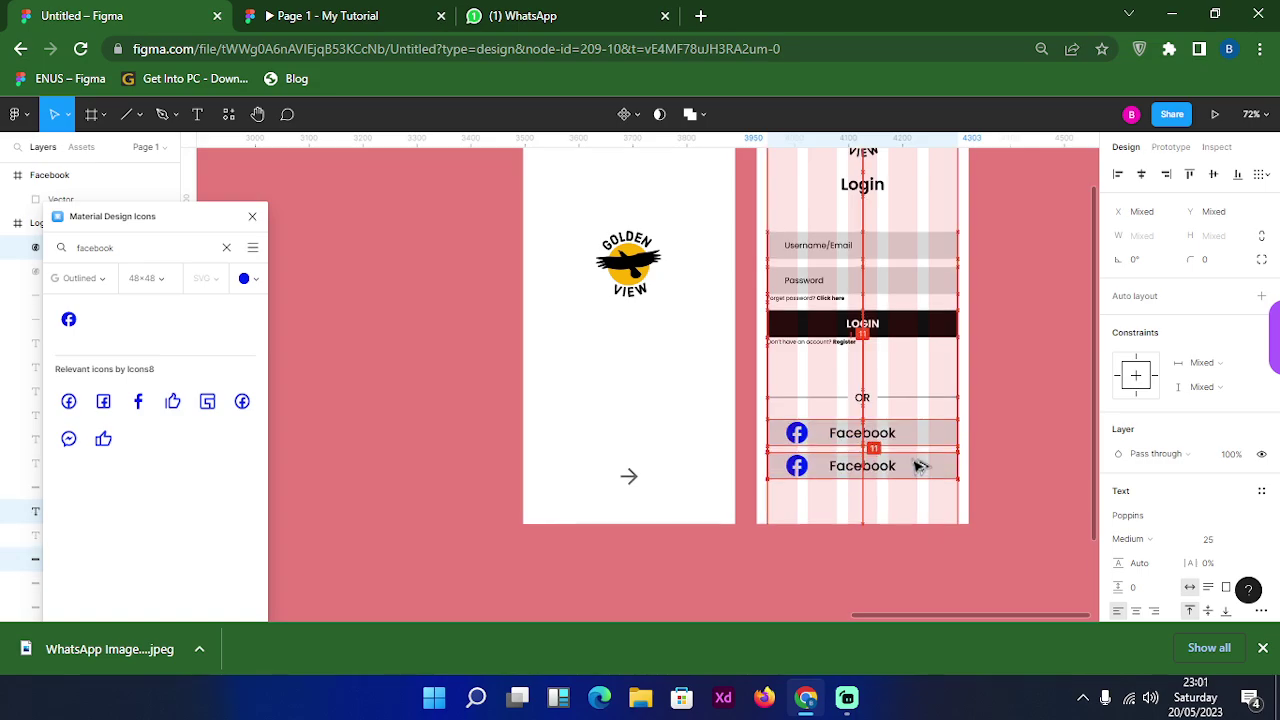
{"action": "double_click", "coordinate": [799, 469]}
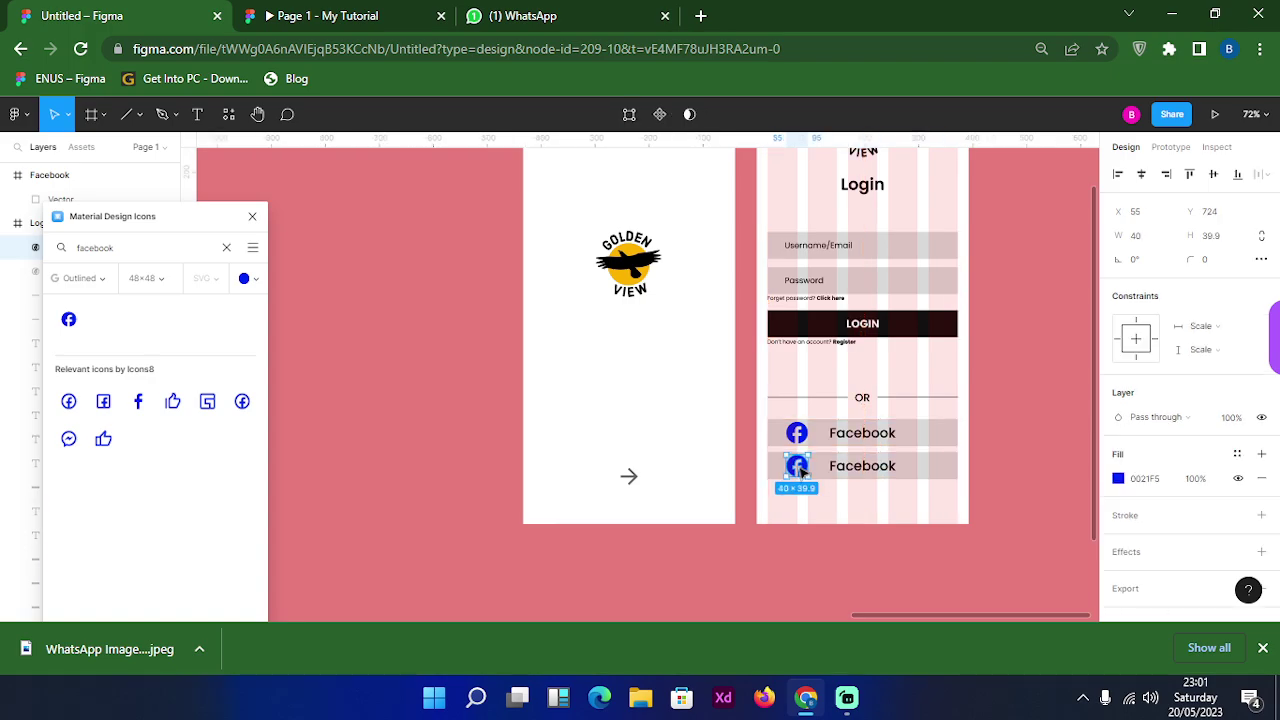
{"action": "key", "text": "Delete"}
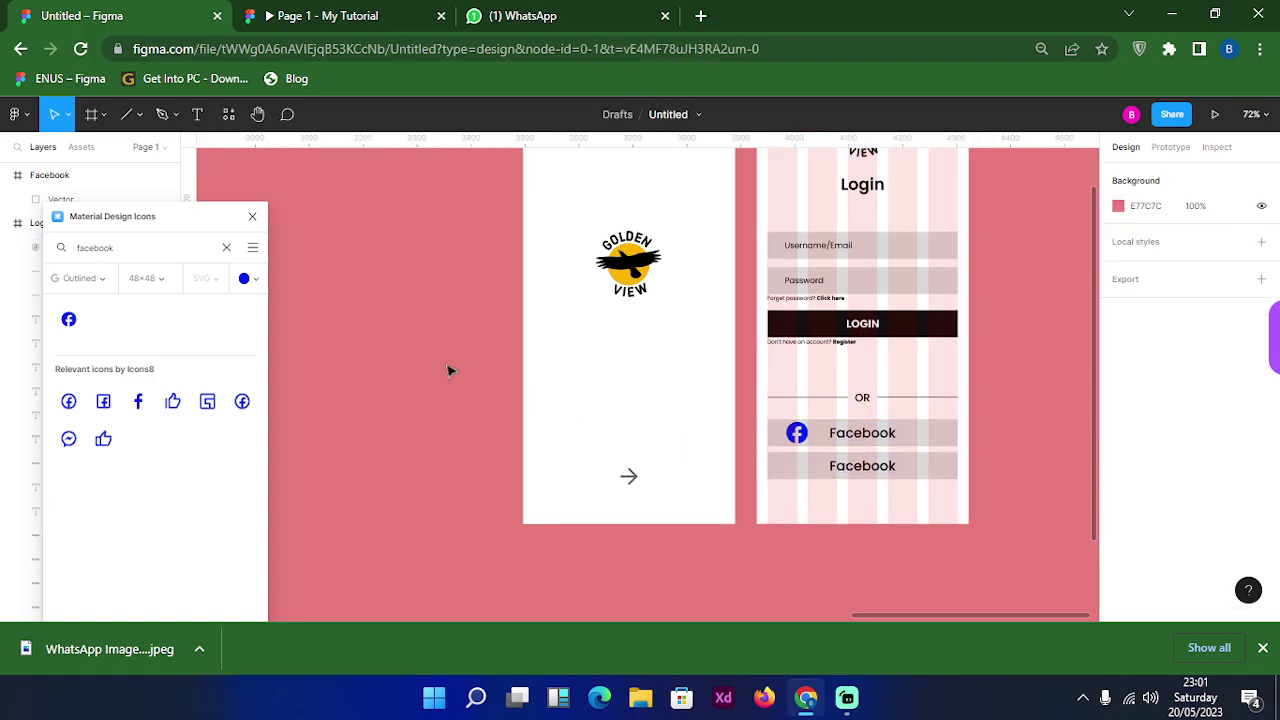
Search the icon plugin for "instagram" and place the Instagram icon on the left part of the lower gray rectangle
{"action": "left_click_drag", "start_coordinate": [131, 247], "coordinate": [8, 253]}
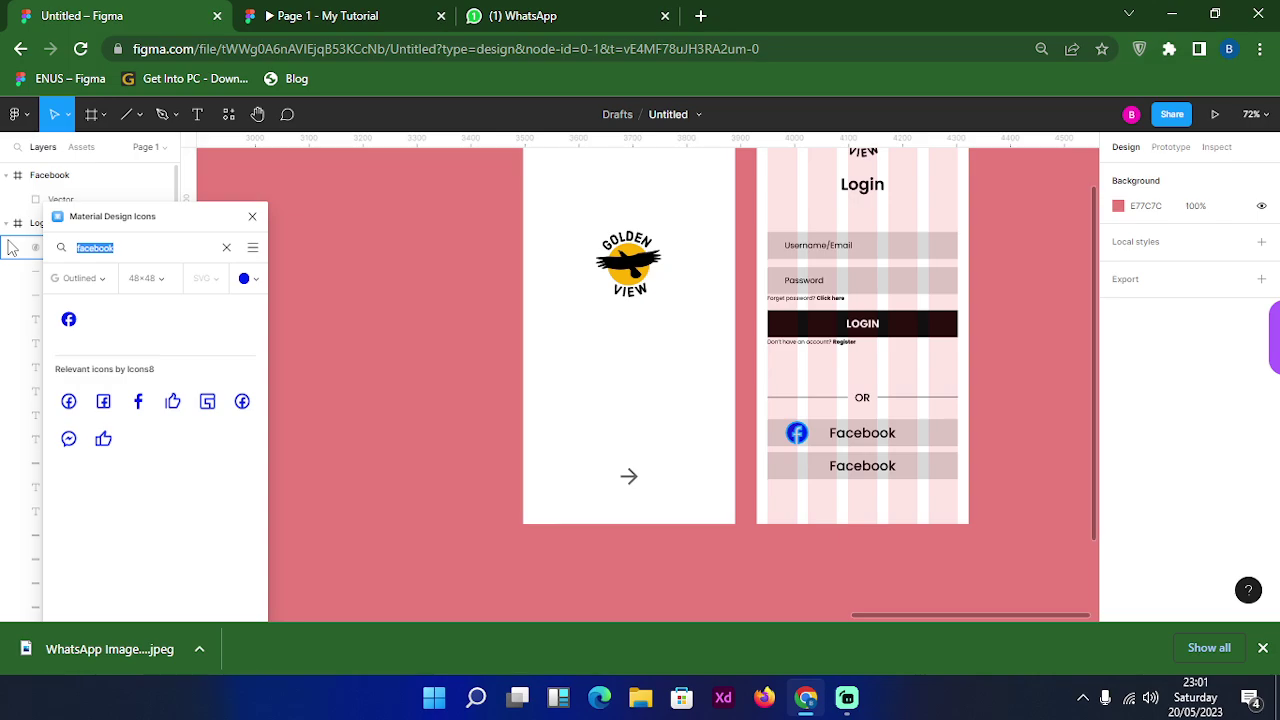
{"action": "type", "text": "instagram"}
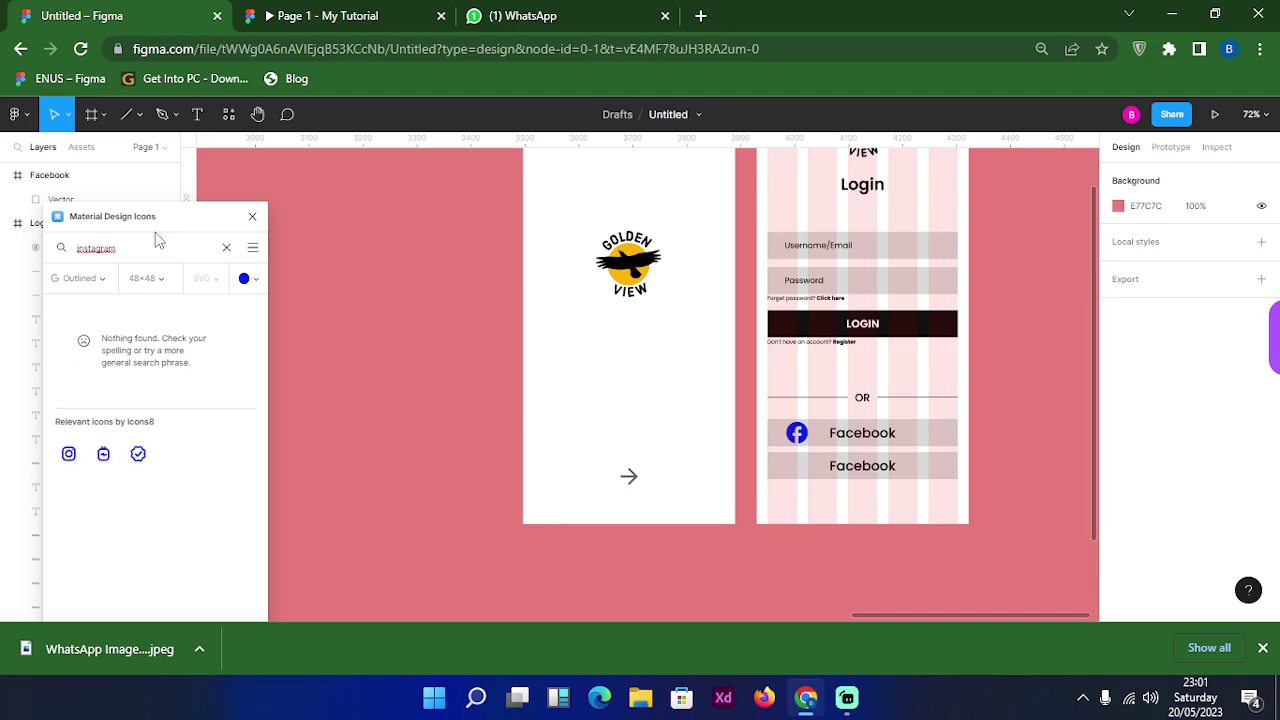
{"action": "left_click", "coordinate": [70, 455]}
{"action": "left_click", "coordinate": [648, 382]}
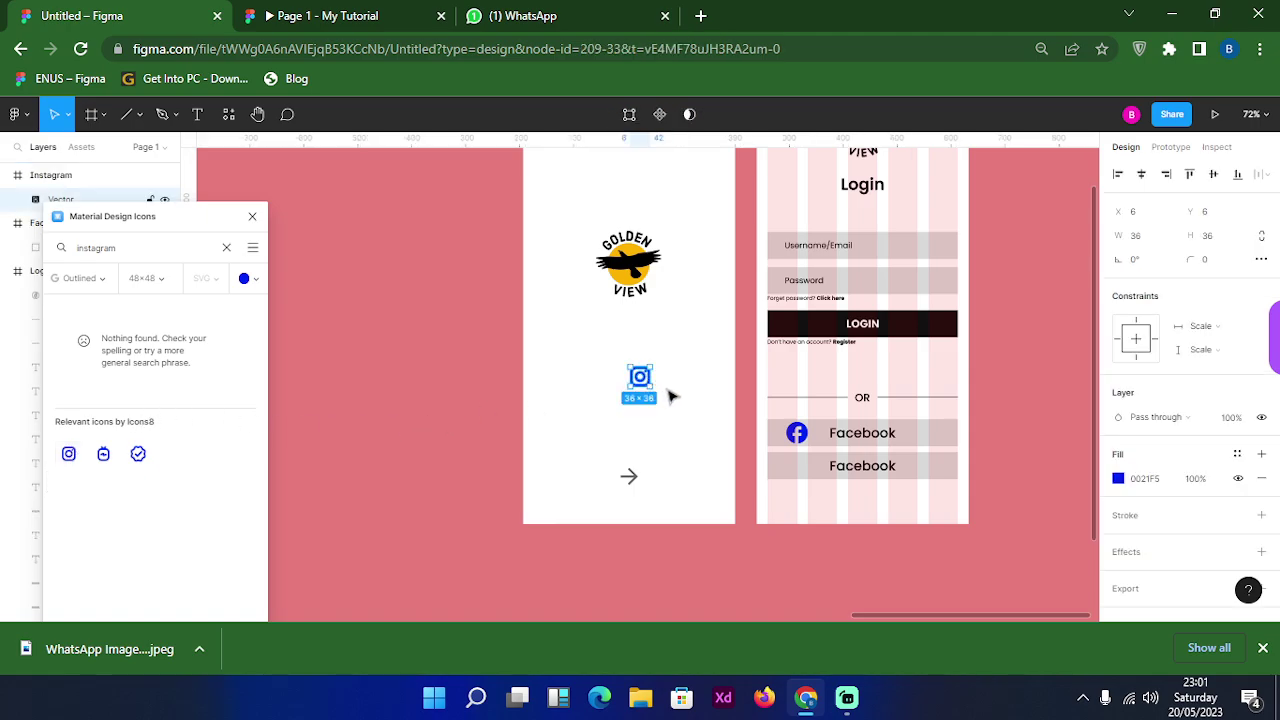
{"action": "left_click_drag", "start_coordinate": [650, 385], "coordinate": [810, 466]}
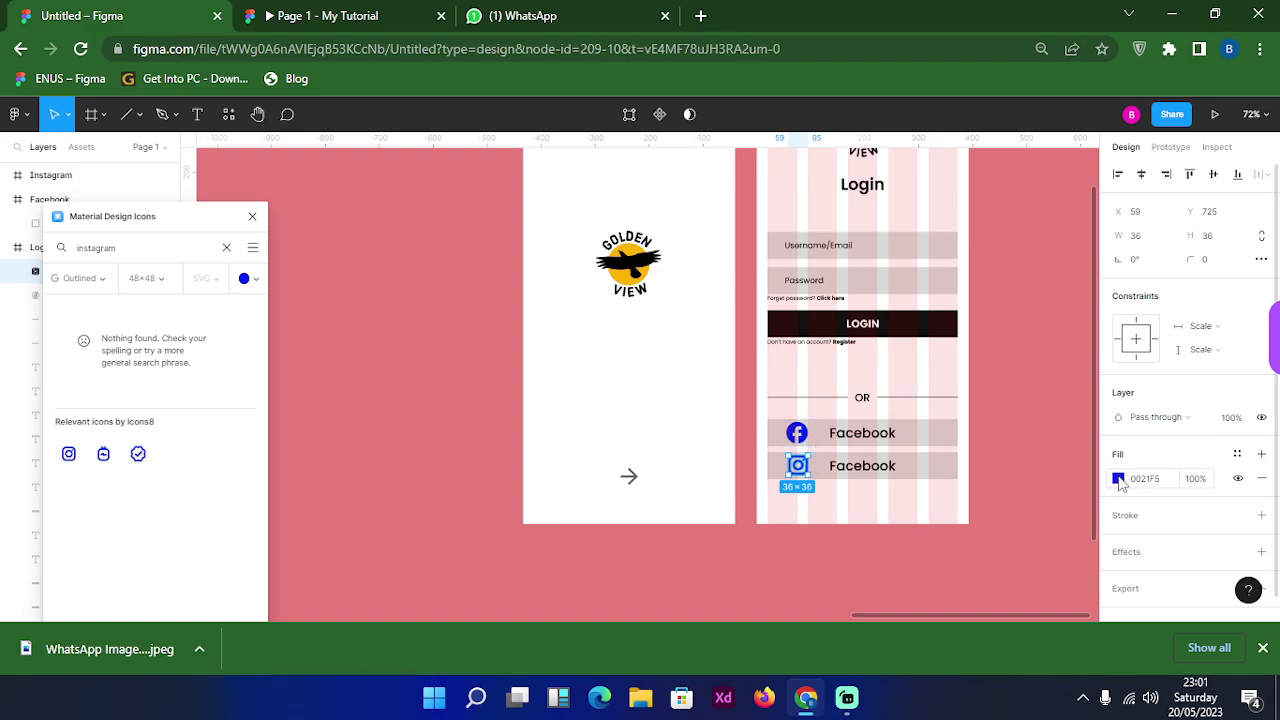
Change the Instagram icon's fill to the red document color FF293F
{"action": "left_click", "coordinate": [1118, 478]}
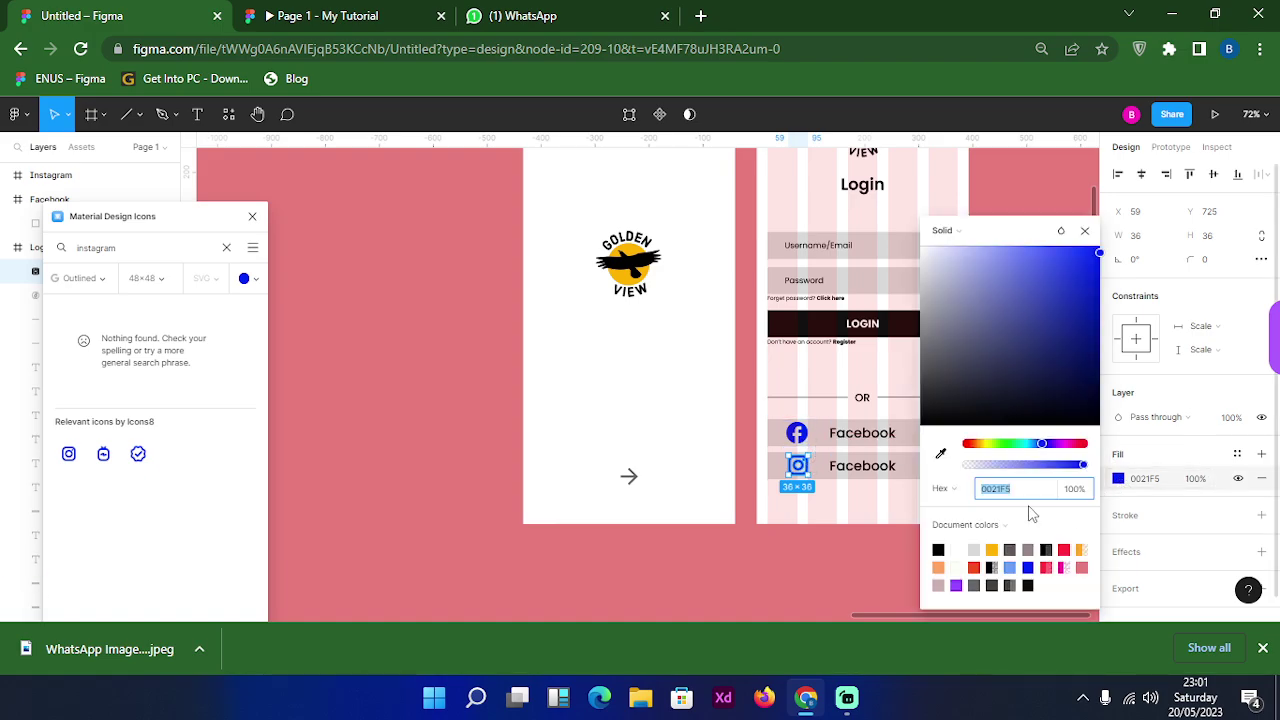
{"action": "left_click", "coordinate": [1064, 549]}
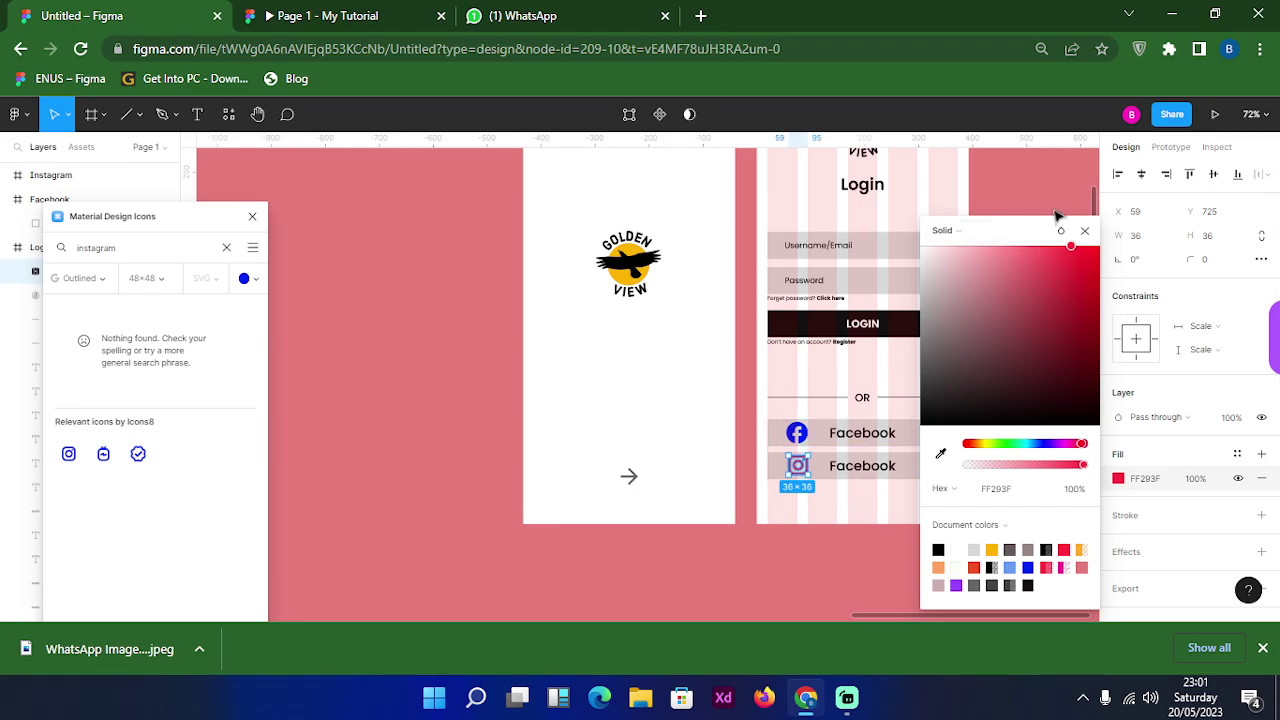
{"action": "left_click", "coordinate": [1085, 232]}
{"action": "left_click", "coordinate": [866, 548]}
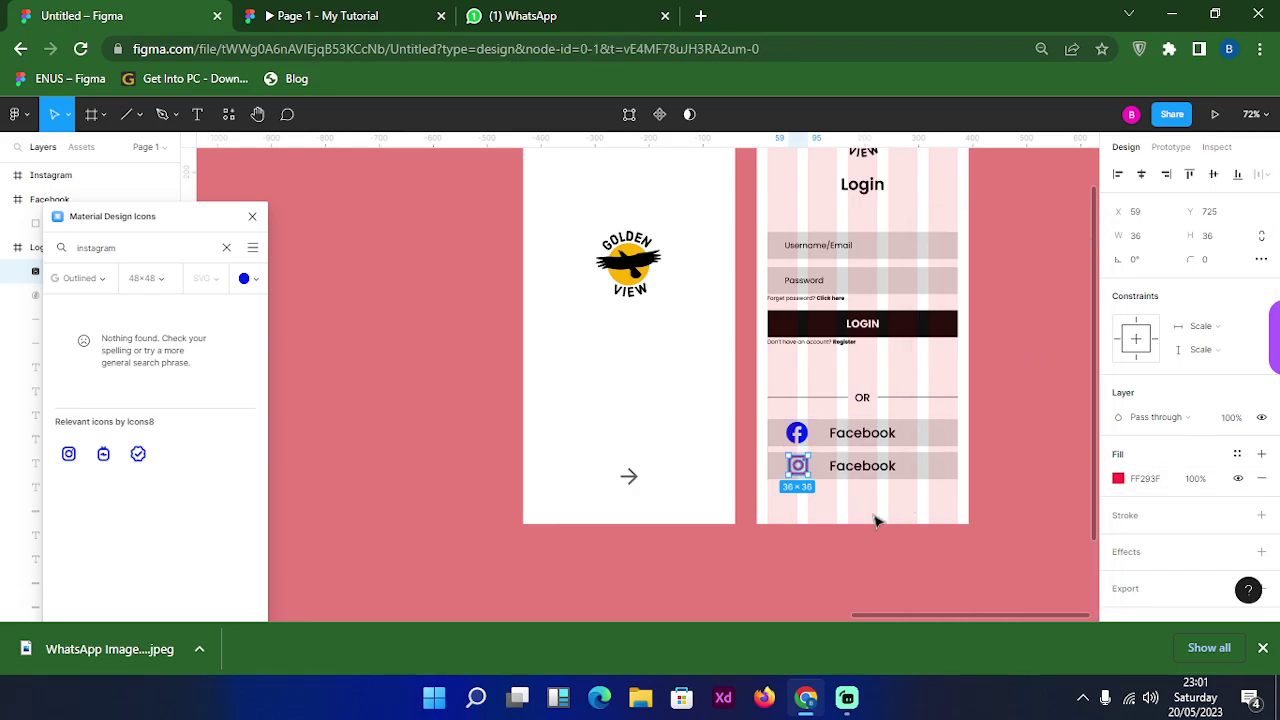
Replace the text on the lower social button with "Instagram"
{"action": "double_click", "coordinate": [870, 467]}
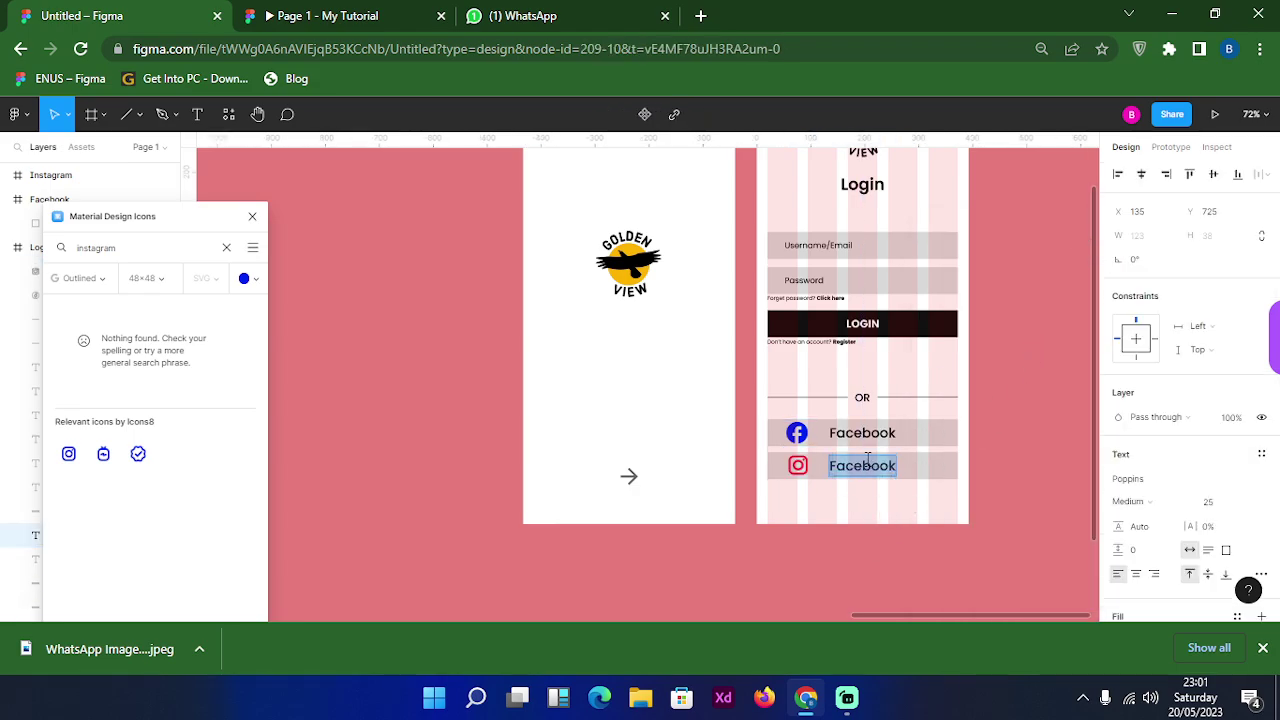
{"action": "key", "text": "BackSpace"}
{"action": "type", "text": "Instagram"}
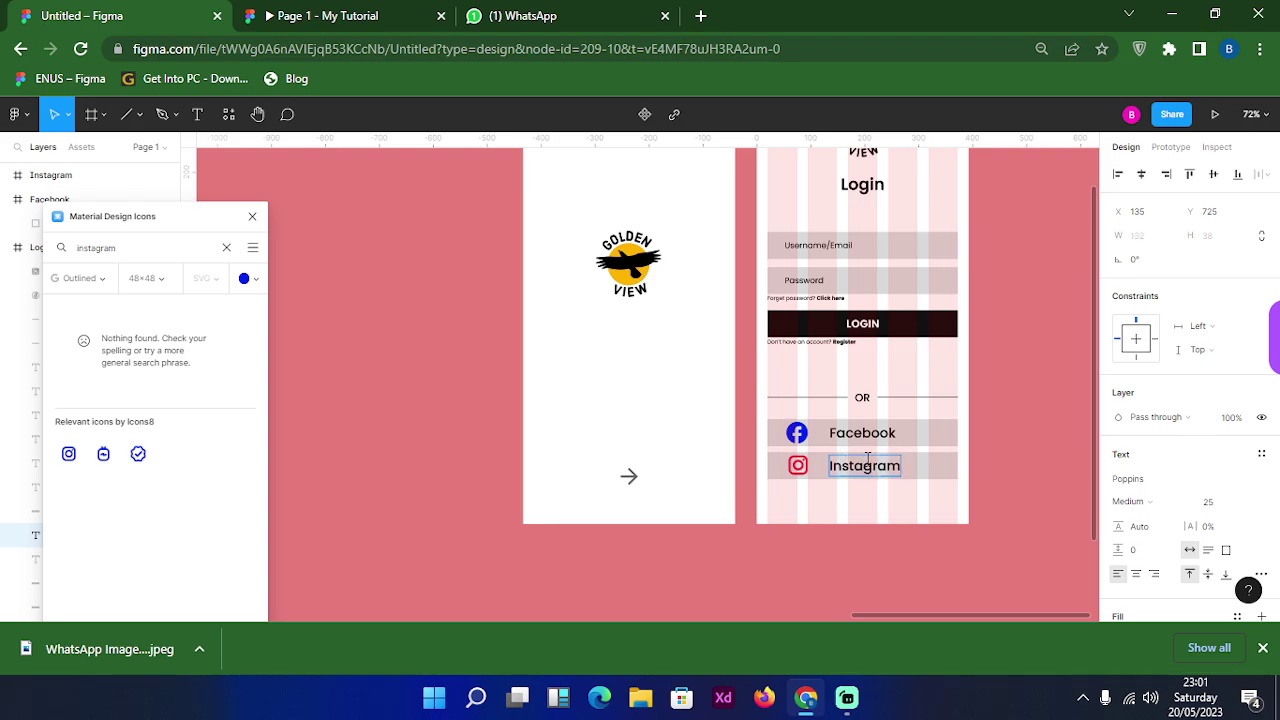
{"action": "key", "text": "Escape"}
{"action": "key", "text": "Escape"}
Set the font size of both the "Facebook" and "Instagram" texts to 20
{"action": "scroll", "coordinate": [865, 521], "scroll_direction": "down", "scroll_amount": 5}
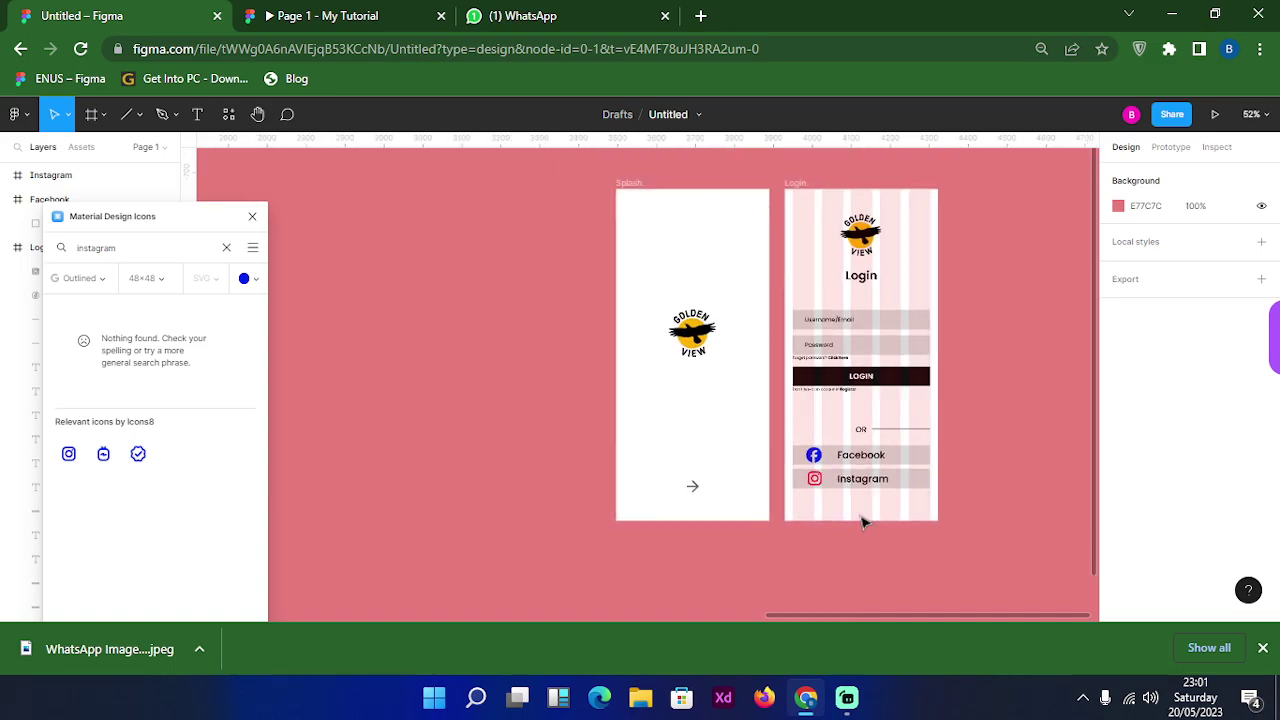
{"action": "scroll", "coordinate": [870, 521], "scroll_direction": "up", "scroll_amount": 5}
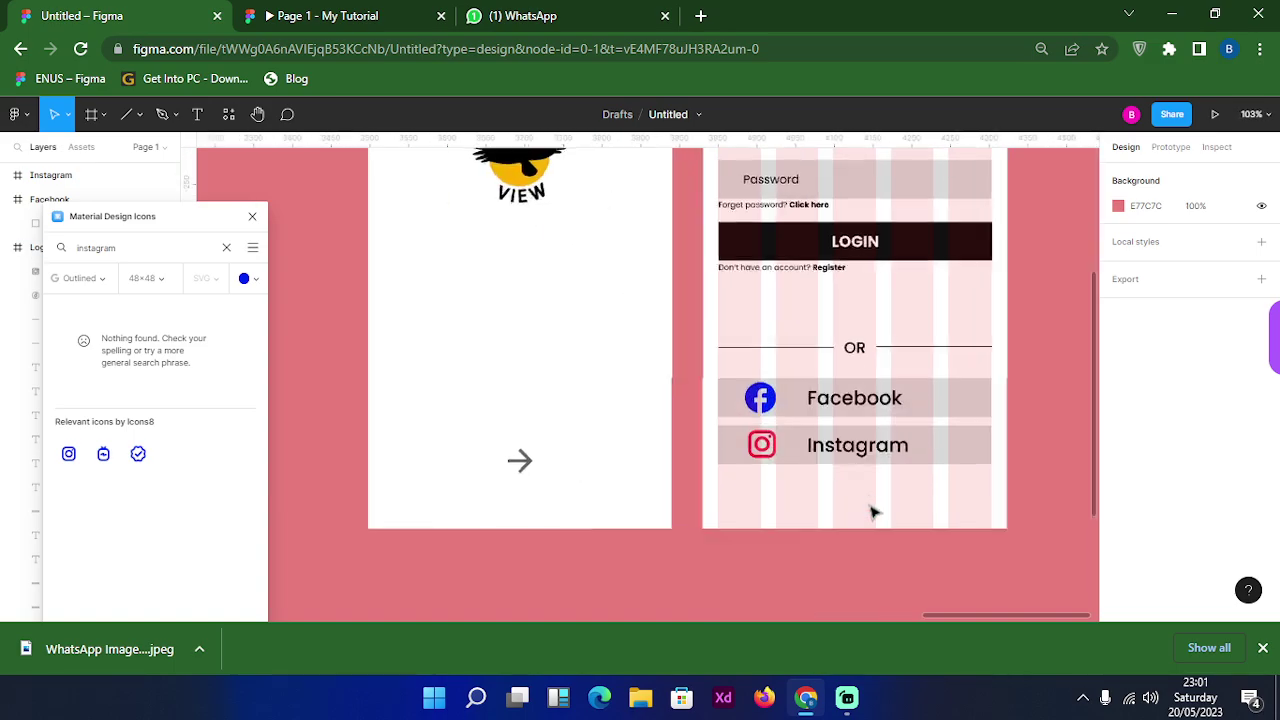
{"action": "left_click", "coordinate": [880, 447]}
{"action": "left_click", "coordinate": [886, 417], "text": "shift"}
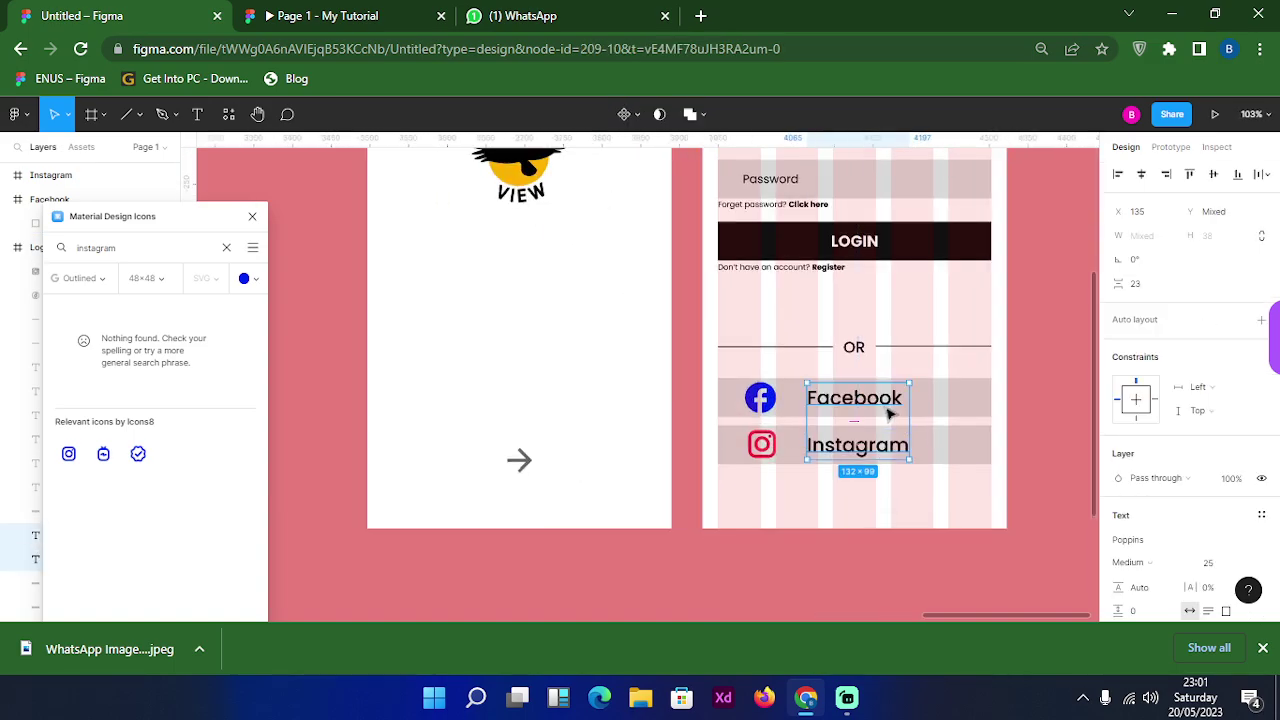
{"action": "left_click", "coordinate": [1208, 563]}
{"action": "type", "text": "22"}
{"action": "key", "text": "Return"}
{"action": "type", "text": "20"}
{"action": "key", "text": "Return"}
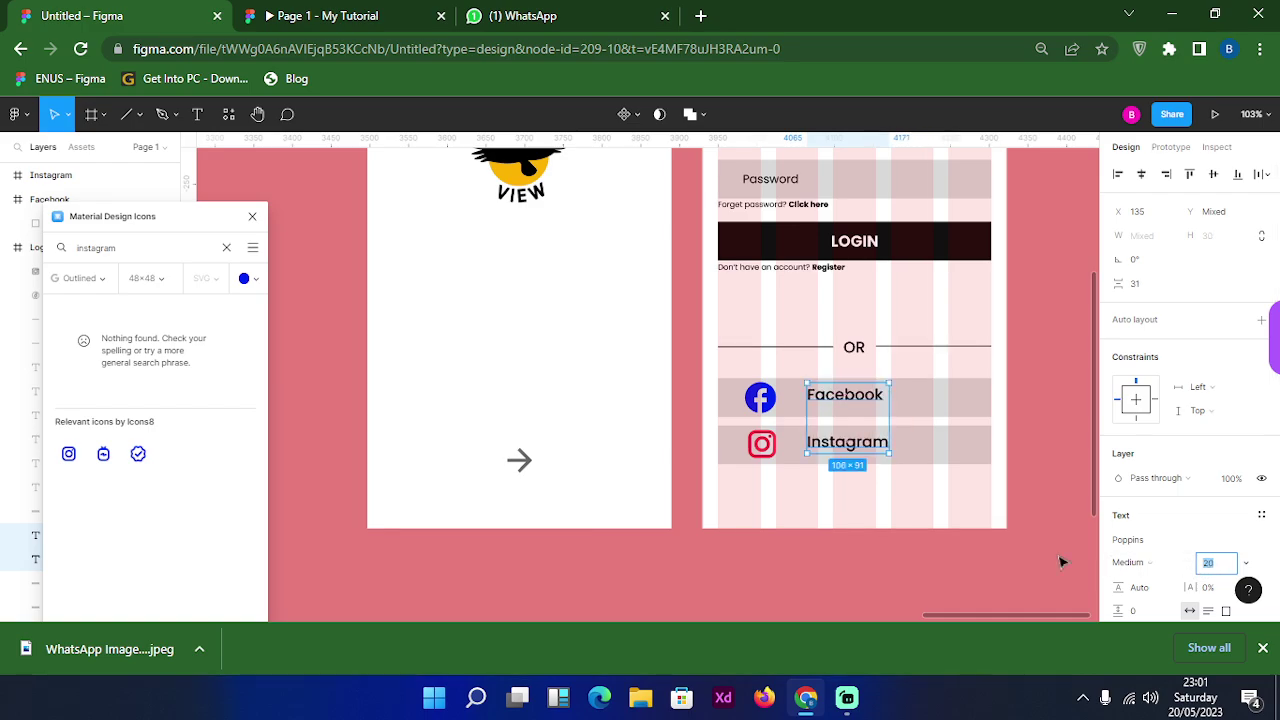
{"action": "key", "text": "Escape"}
Center the resized "Facebook" text vertically and horizontally within its gray rectangle
{"action": "left_click", "coordinate": [864, 404]}
{"action": "left_click", "coordinate": [868, 410], "text": "shift"}
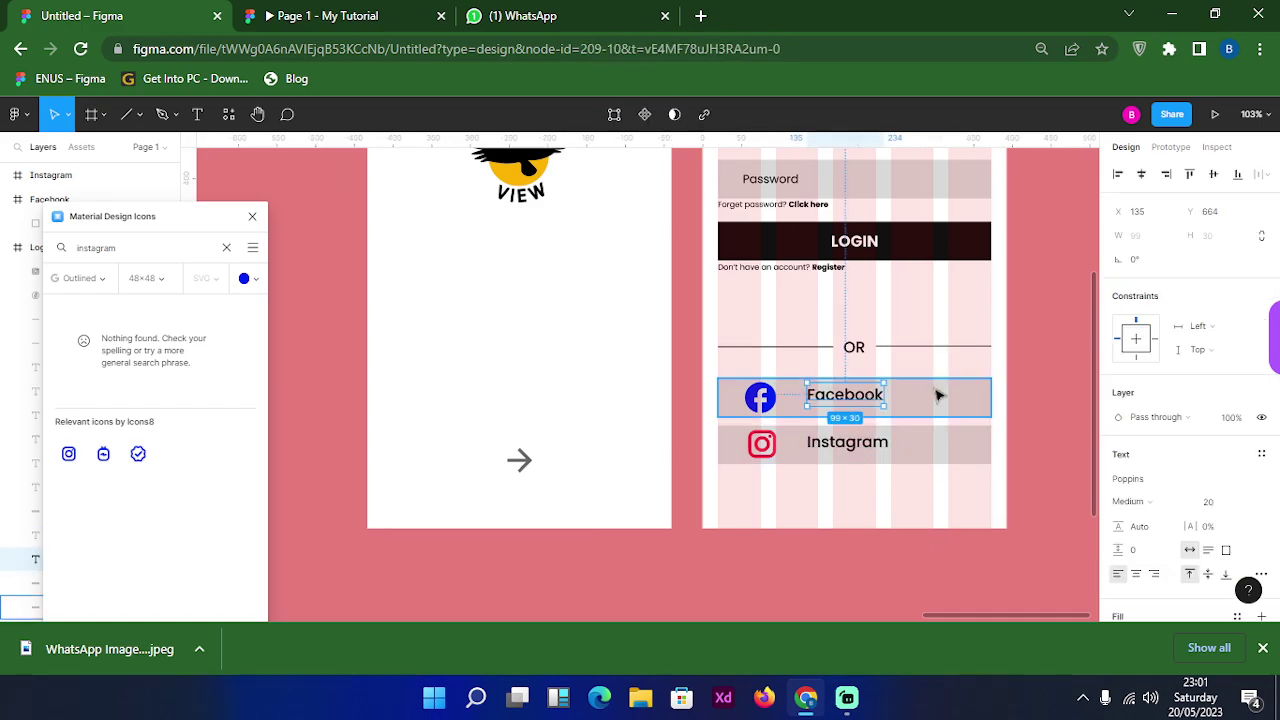
{"action": "left_click", "coordinate": [1213, 176]}
{"action": "left_click", "coordinate": [1168, 175]}
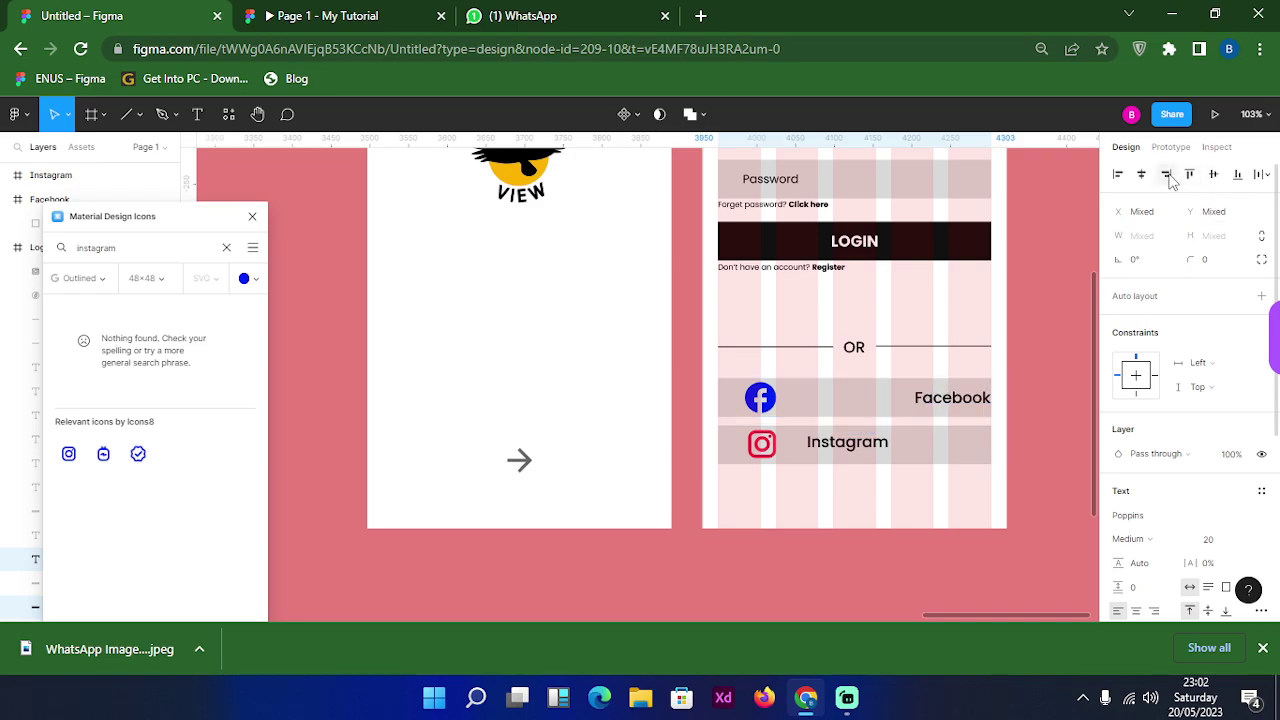
{"action": "key", "text": "ctrl+z"}
{"action": "left_click", "coordinate": [1141, 174]}
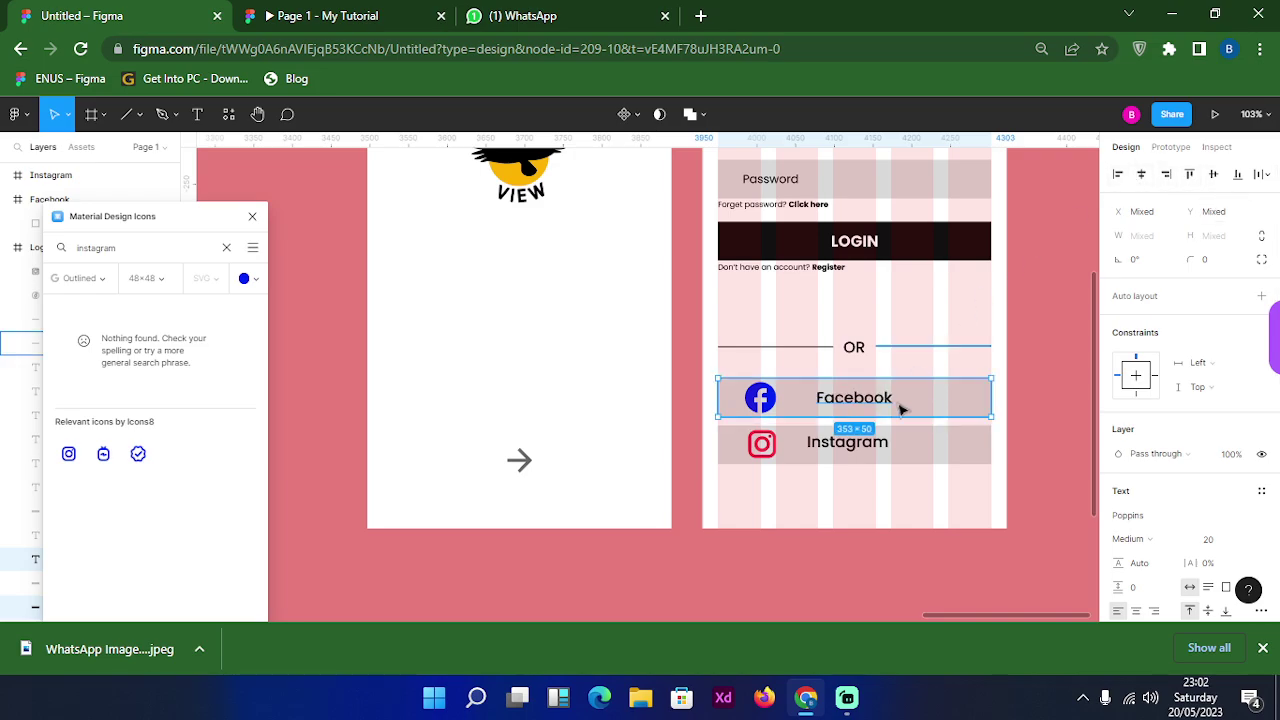
Center the "Instagram" text vertically and horizontally on the lower gray rectangle
{"action": "left_click", "coordinate": [866, 478]}
{"action": "left_click", "coordinate": [869, 458]}
{"action": "left_click", "coordinate": [920, 446], "text": "shift"}
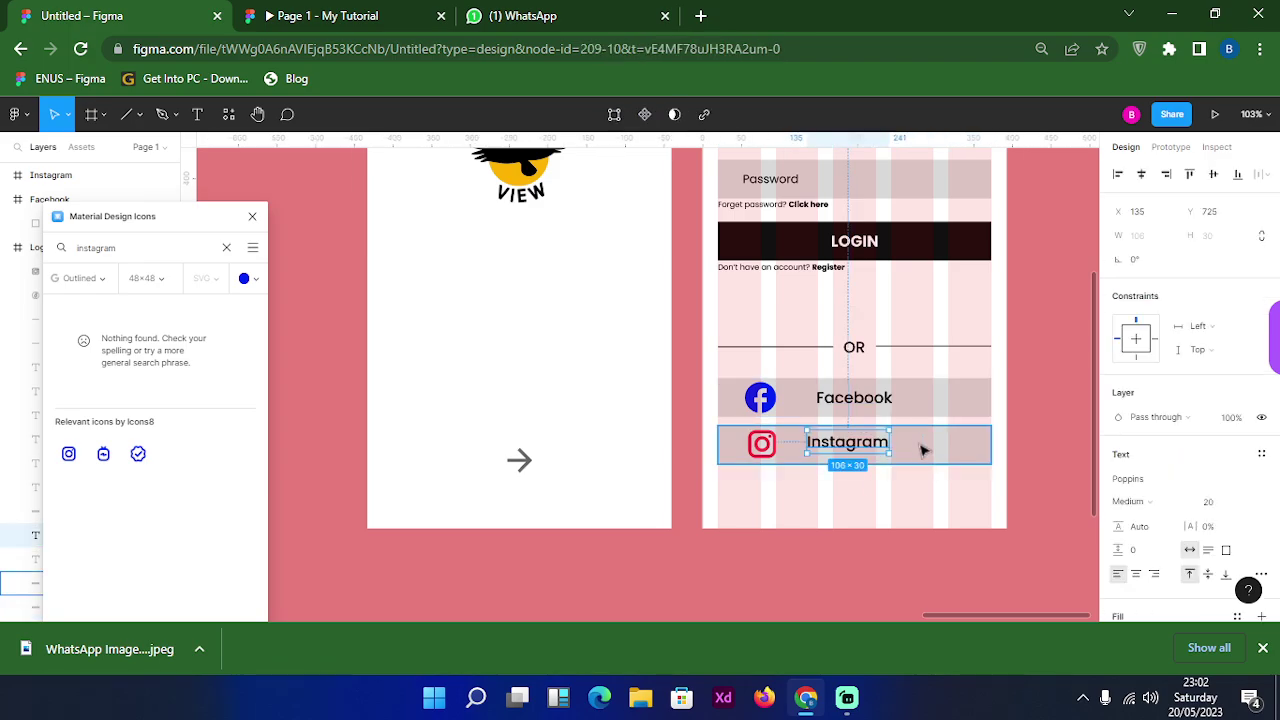
{"action": "left_click", "coordinate": [1213, 174]}
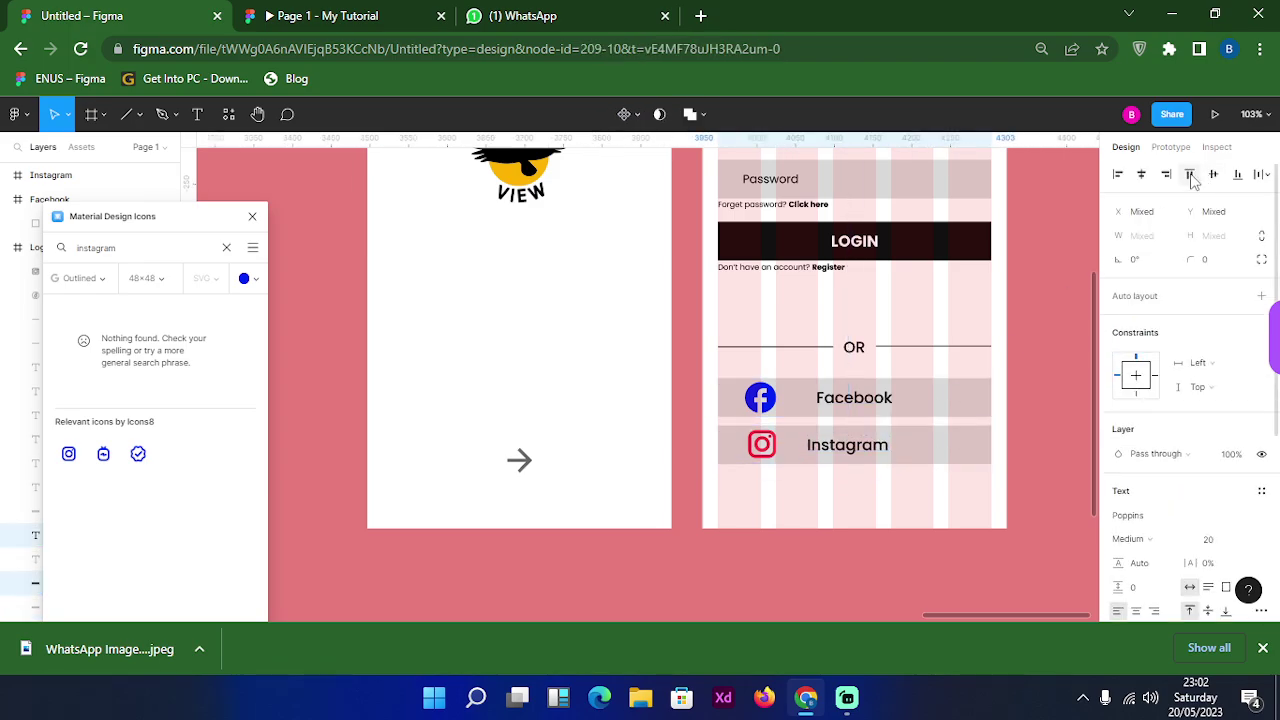
{"action": "left_click", "coordinate": [1141, 175]}
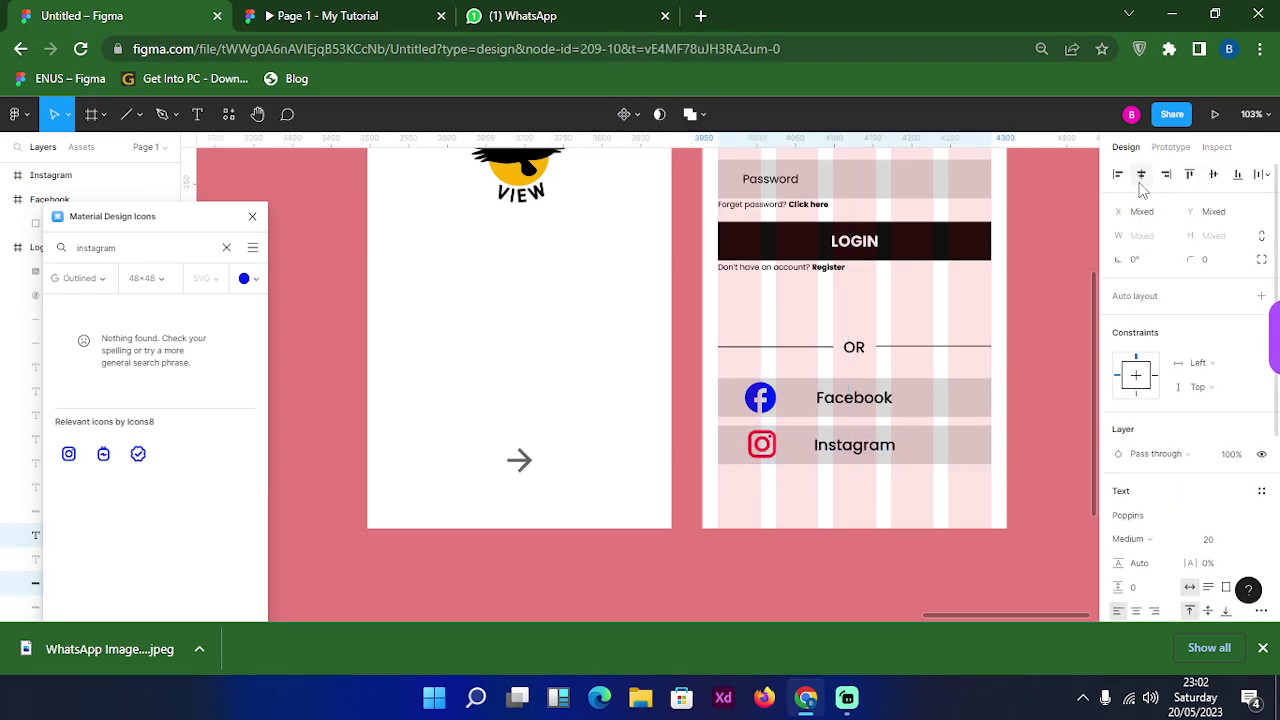
{"action": "left_click", "coordinate": [851, 503]}
{"action": "scroll", "coordinate": [851, 500], "scroll_direction": "down", "scroll_amount": 1}
{"action": "scroll", "coordinate": [851, 500], "scroll_direction": "down", "scroll_amount": 1}
{"action": "scroll", "coordinate": [849, 500], "scroll_direction": "up", "scroll_amount": 1}
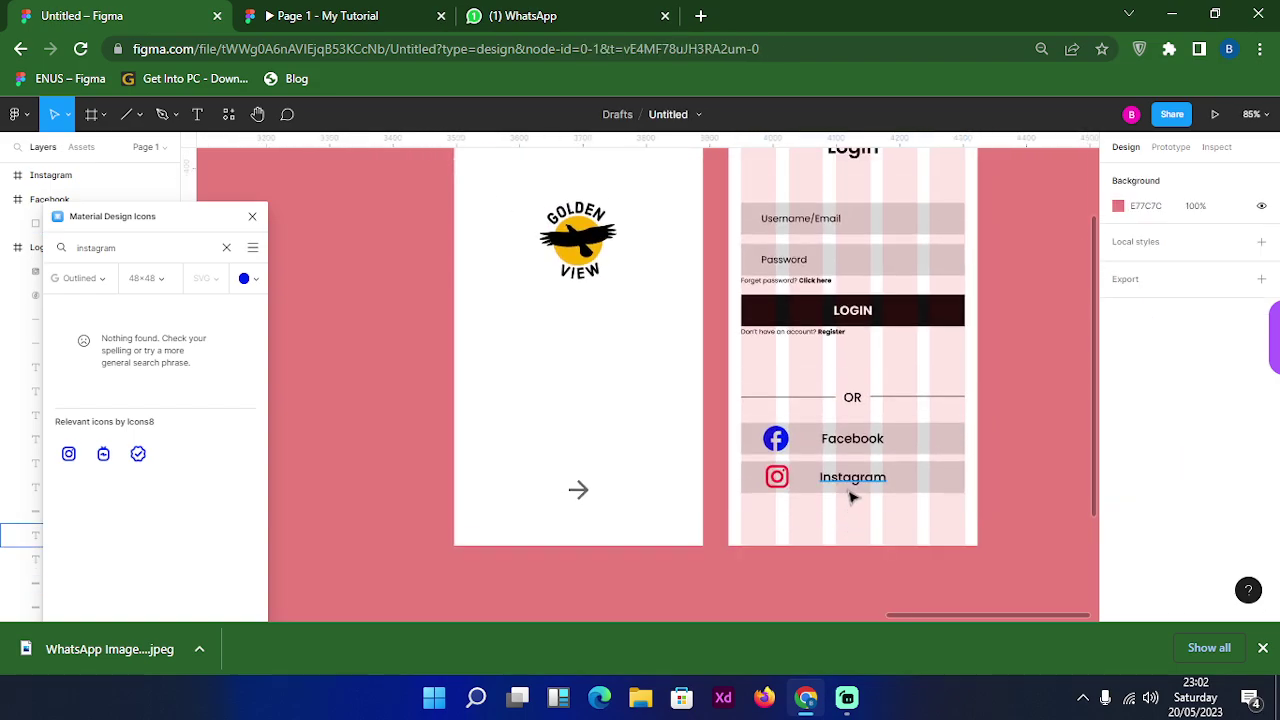
{"action": "scroll", "coordinate": [849, 495], "scroll_direction": "up", "scroll_amount": 3}
{"action": "scroll", "coordinate": [849, 491], "scroll_direction": "down", "scroll_amount": 2}
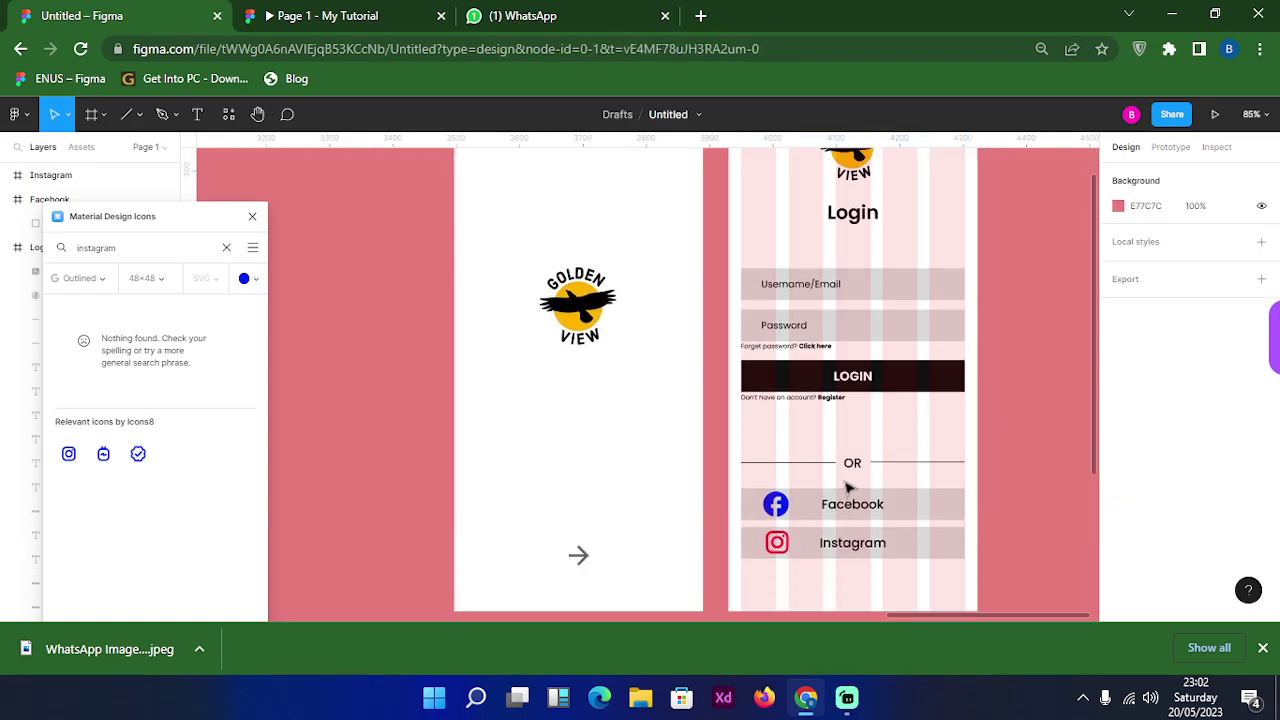
{"action": "scroll", "coordinate": [832, 440], "scroll_direction": "up", "scroll_amount": 4}
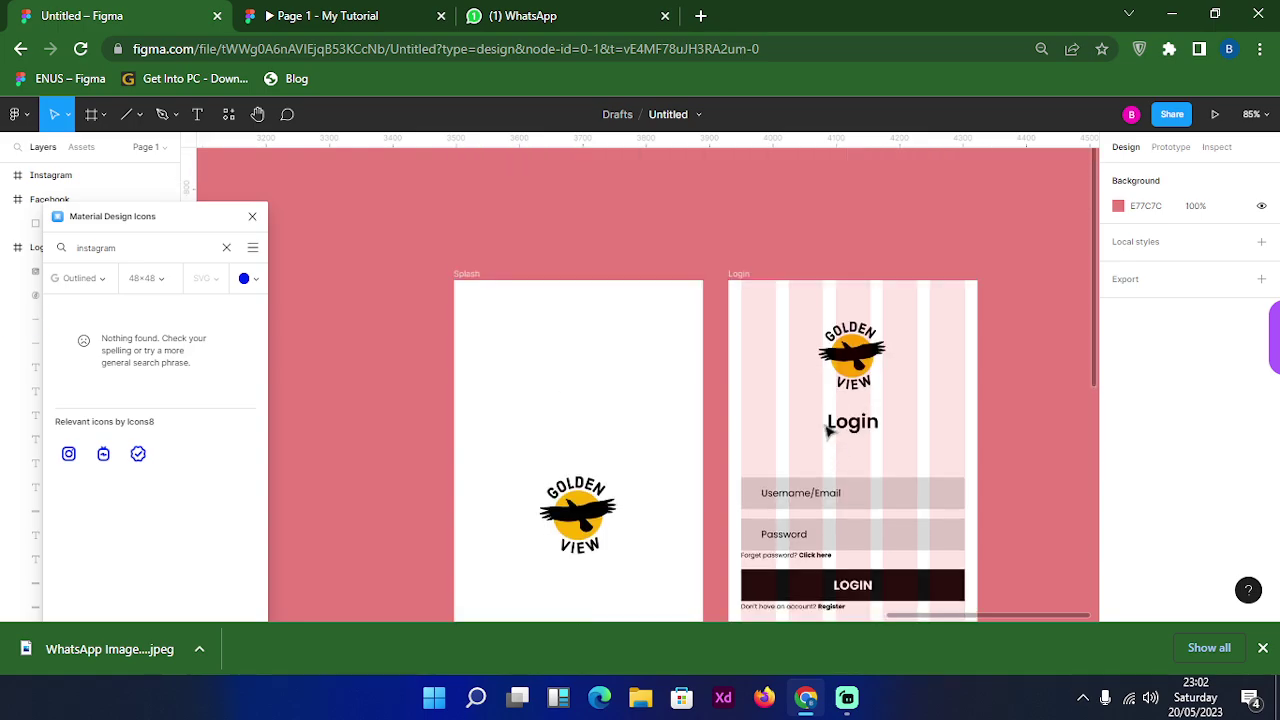
Hide the five-column layout grid on the Login frame and deselect the frame
{"action": "left_click", "coordinate": [742, 274]}
{"action": "scroll", "coordinate": [938, 303], "scroll_direction": "down", "scroll_amount": 1}
{"action": "scroll", "coordinate": [938, 303], "scroll_direction": "down", "scroll_amount": 1}
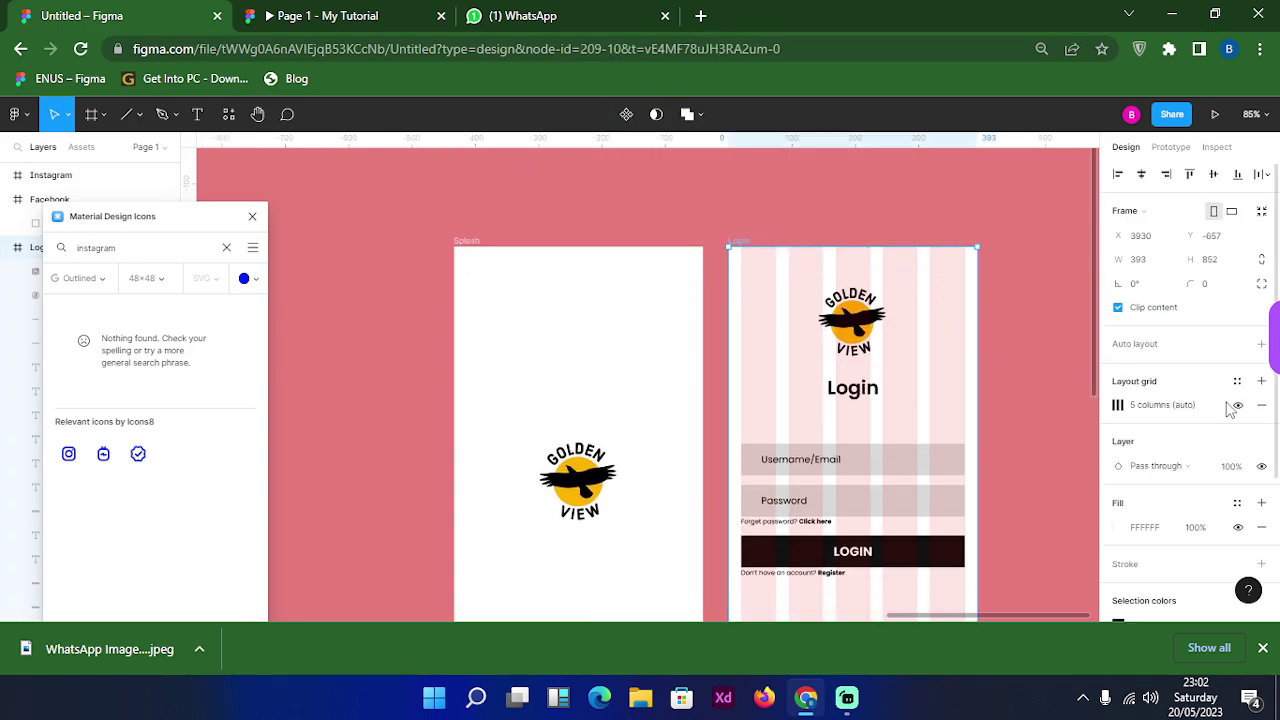
{"action": "left_click", "coordinate": [1238, 405]}
{"action": "scroll", "coordinate": [1046, 424], "scroll_direction": "down", "scroll_amount": 2}
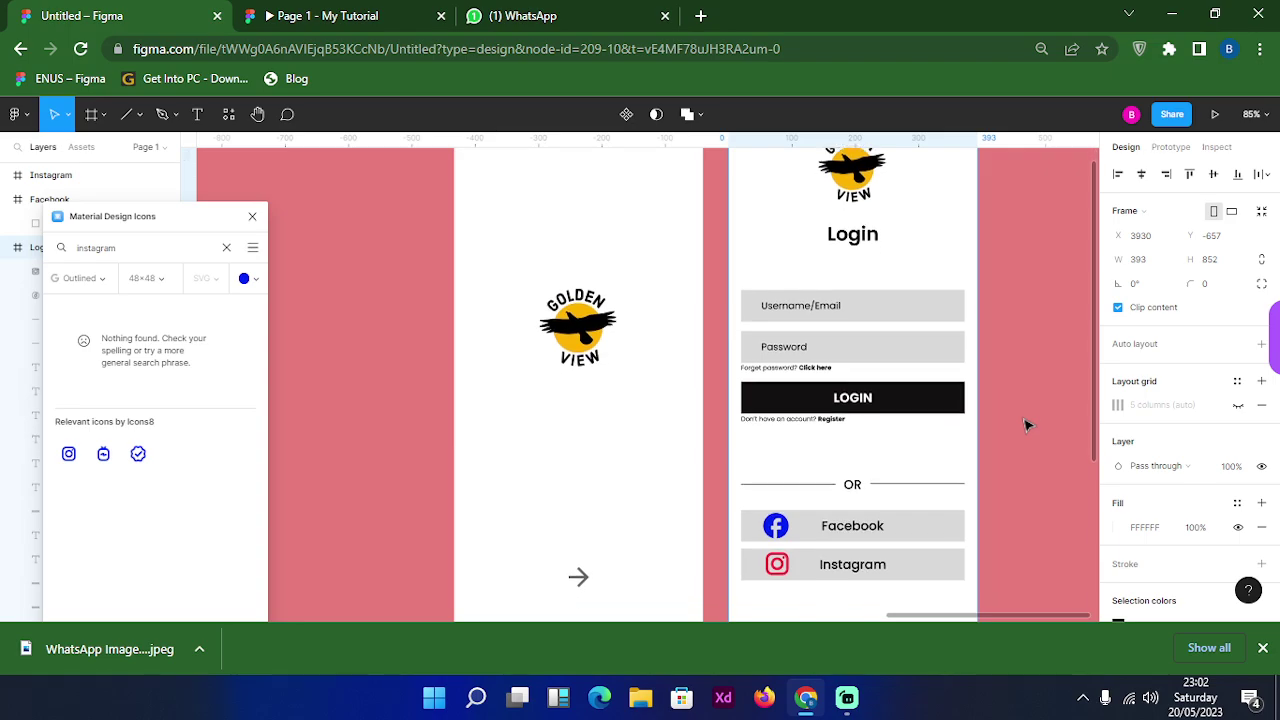
{"action": "scroll", "coordinate": [1026, 424], "scroll_direction": "down", "scroll_amount": 2}
{"action": "scroll", "coordinate": [1026, 424], "scroll_direction": "right", "scroll_amount": 3}
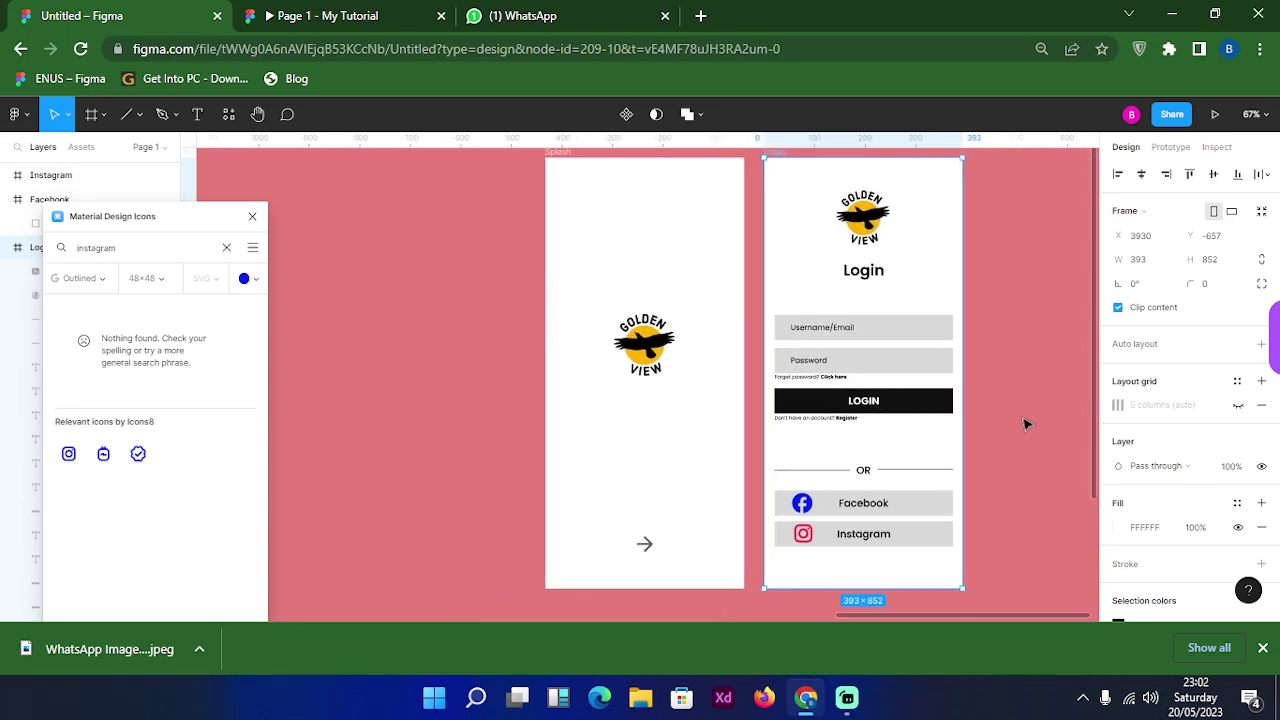
{"action": "scroll", "coordinate": [1026, 424], "scroll_direction": "right", "scroll_amount": 2}
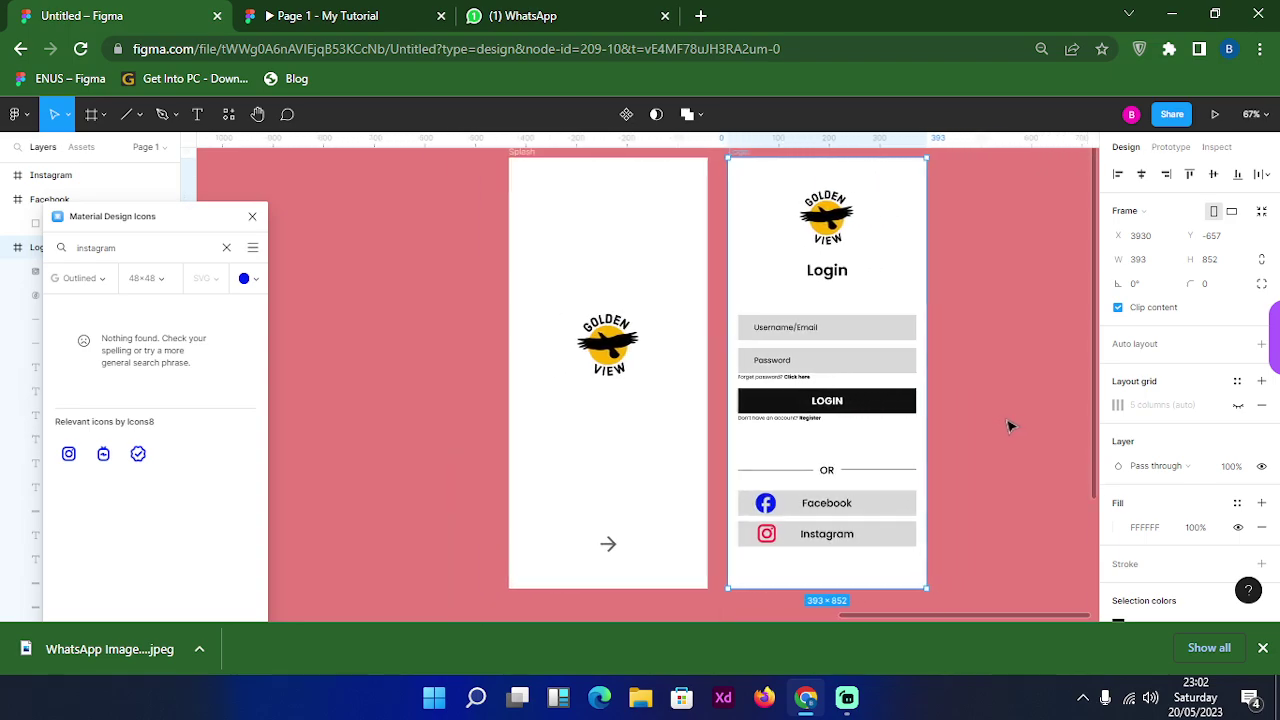
{"action": "scroll", "coordinate": [966, 410], "scroll_direction": "right", "scroll_amount": 2}
{"action": "scroll", "coordinate": [958, 406], "scroll_direction": "up", "scroll_amount": 2}
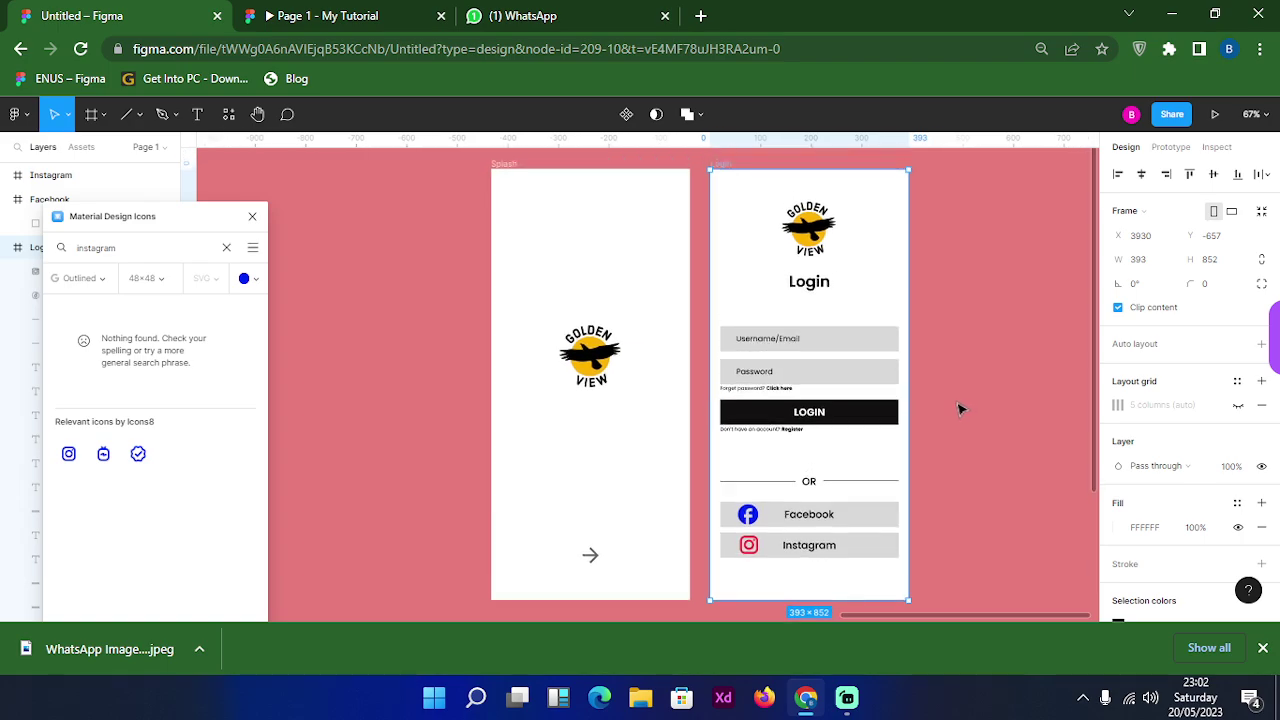
{"action": "left_click", "coordinate": [950, 388]}
{"action": "scroll", "coordinate": [950, 388], "scroll_direction": "down", "scroll_amount": 1}
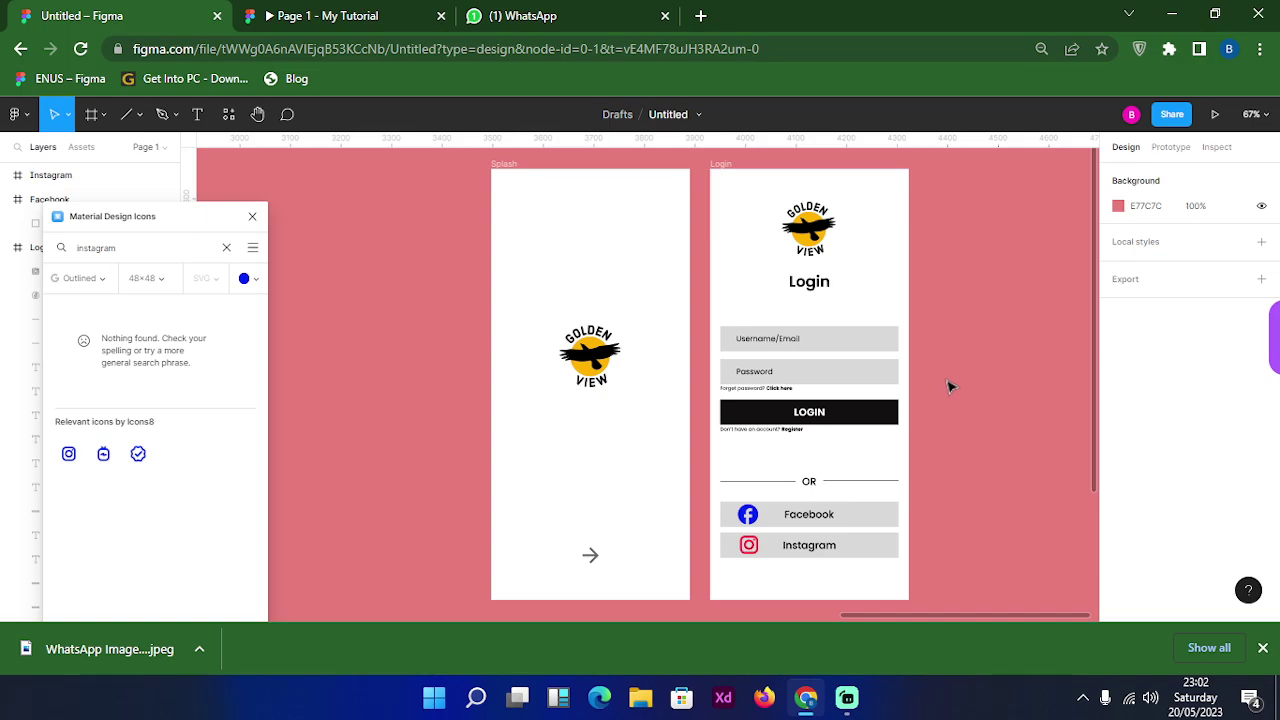
Close the Material Design Icons plugin window
{"action": "left_click", "coordinate": [252, 218]}
{"action": "scroll", "coordinate": [622, 280], "scroll_direction": "down", "scroll_amount": 2}
{"action": "scroll", "coordinate": [622, 280], "scroll_direction": "up", "scroll_amount": 2}
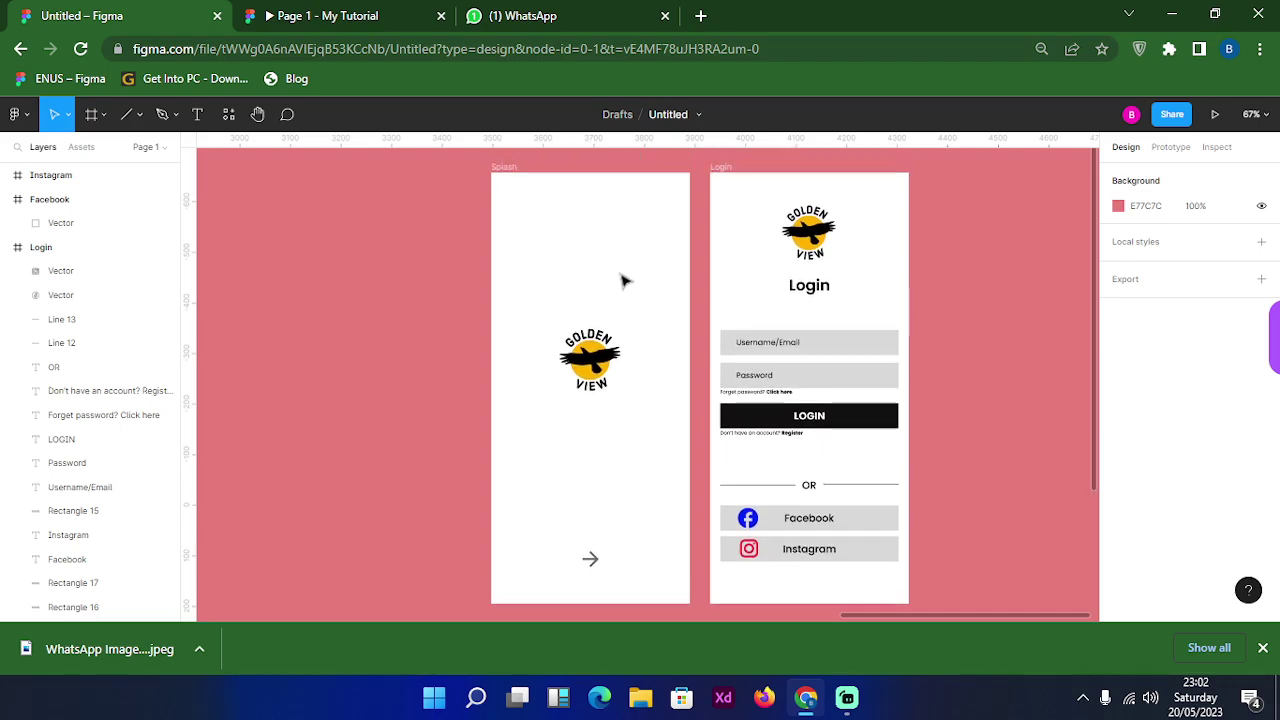
{"action": "scroll", "coordinate": [622, 280], "scroll_direction": "down", "scroll_amount": 1}
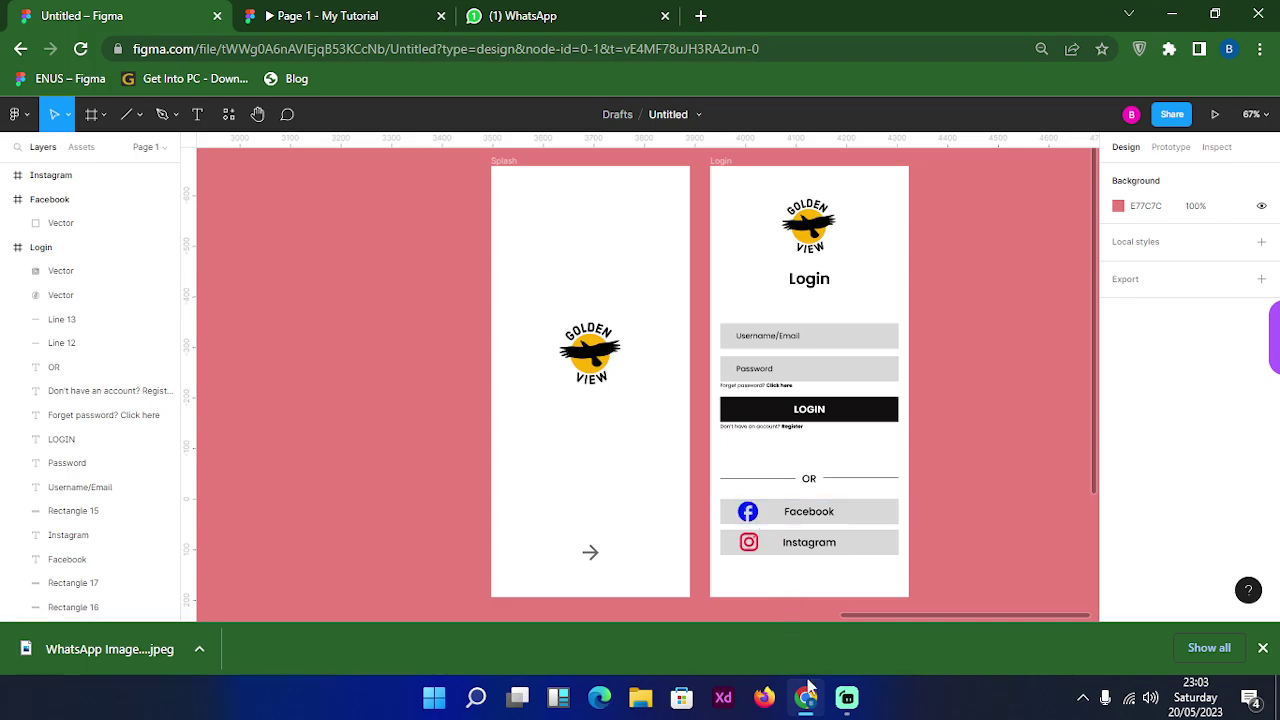
{"action": "mouse_move", "coordinate": [843, 707]}
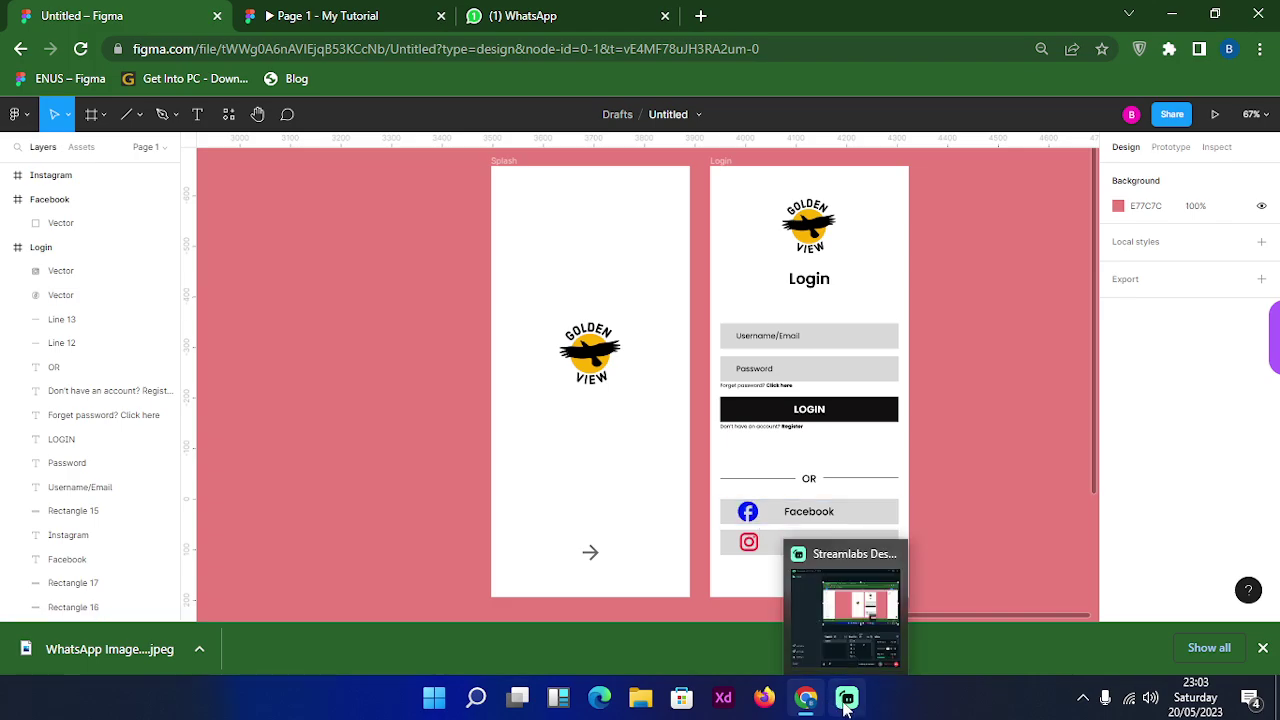
{"action": "left_click", "coordinate": [845, 705]}
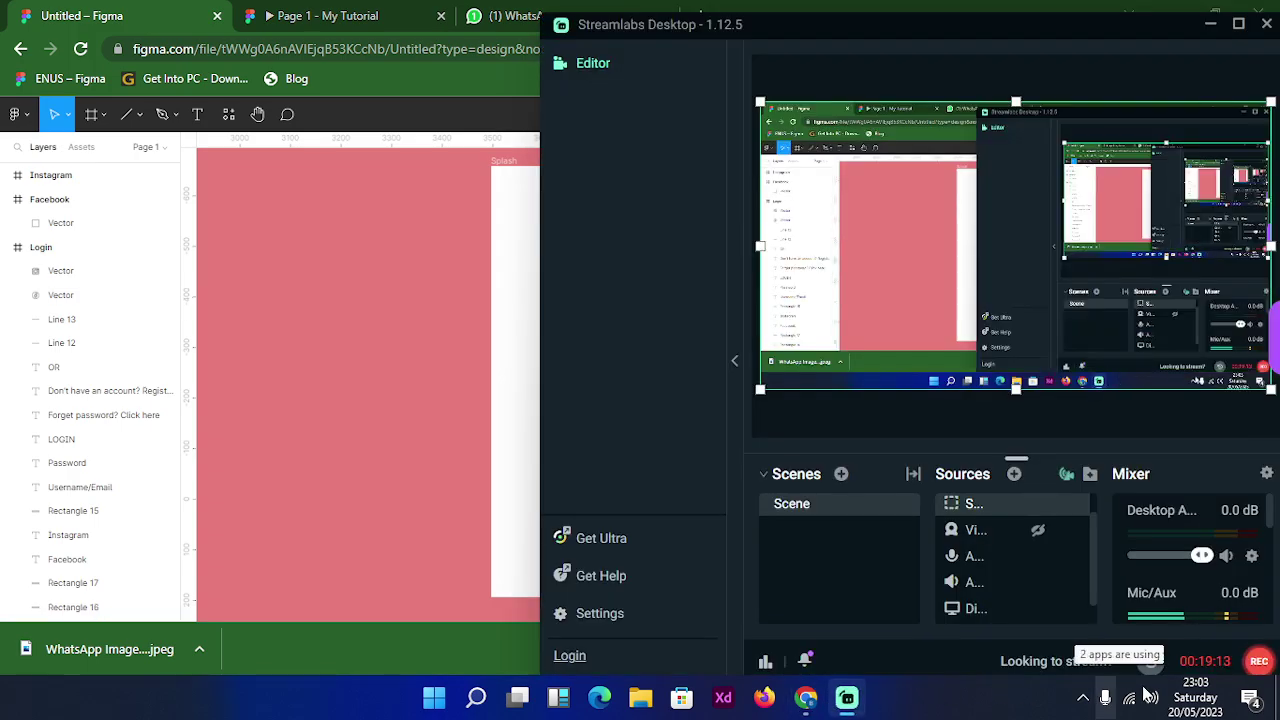